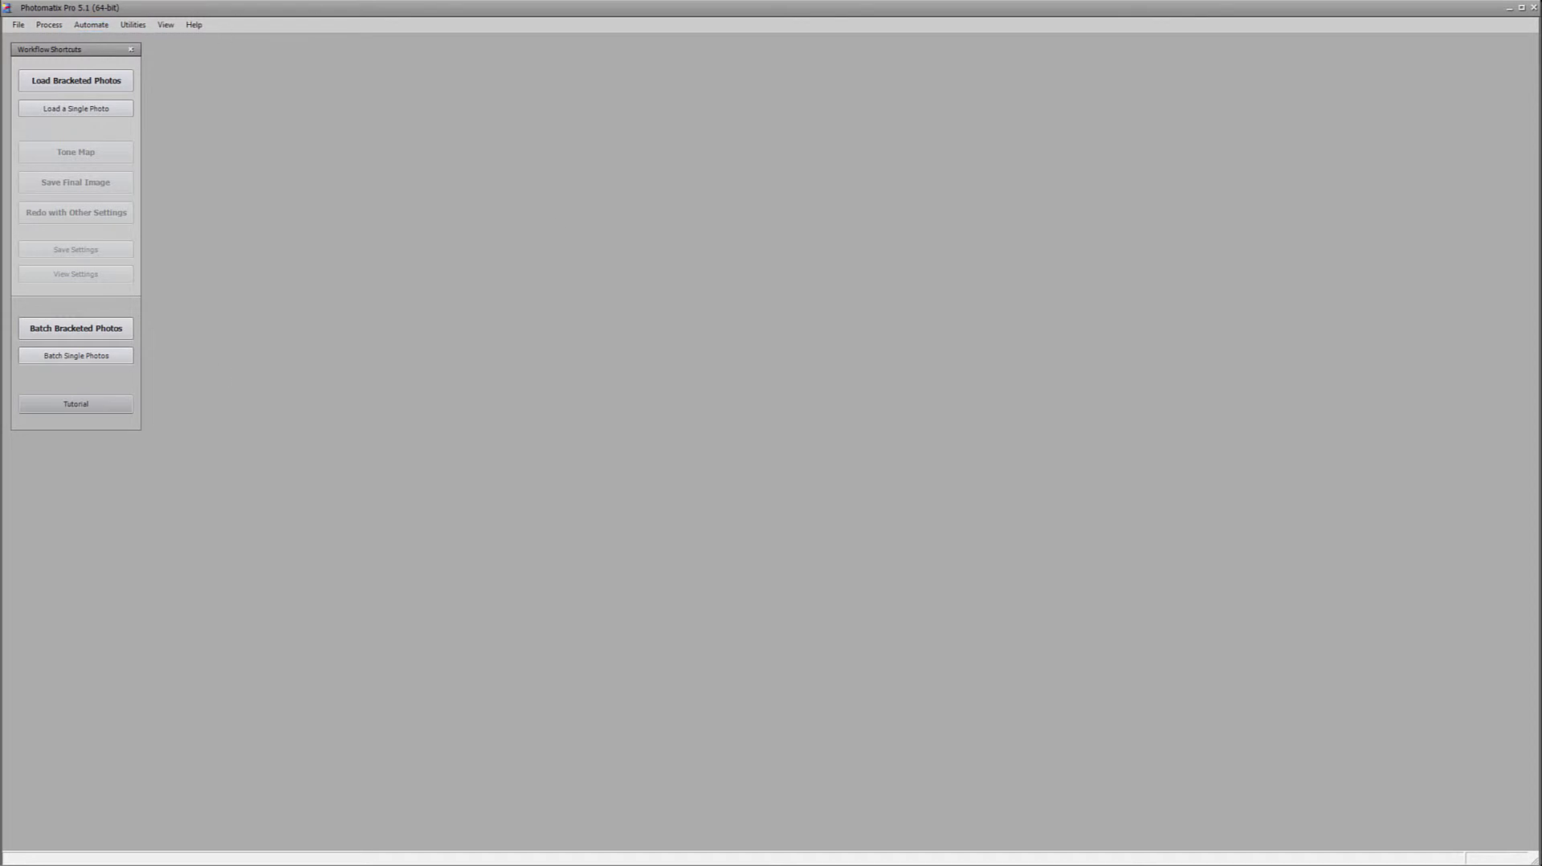
Open lake-house-large.hdr for tone mapping, then enlarge the preview window and fit the image to it
drag(816, 264, 833, 312)
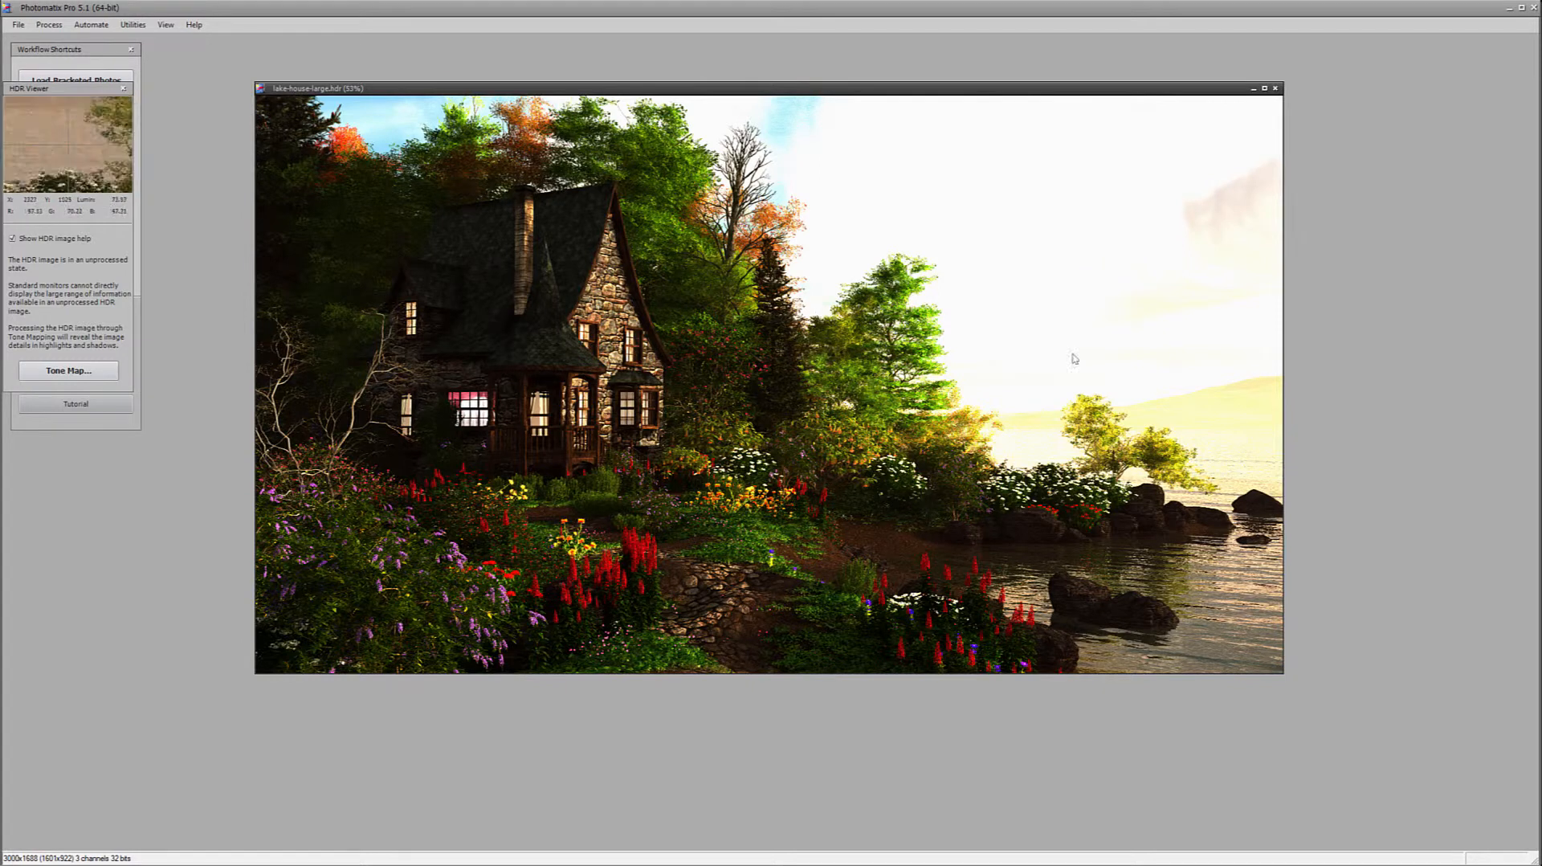
click(71, 371)
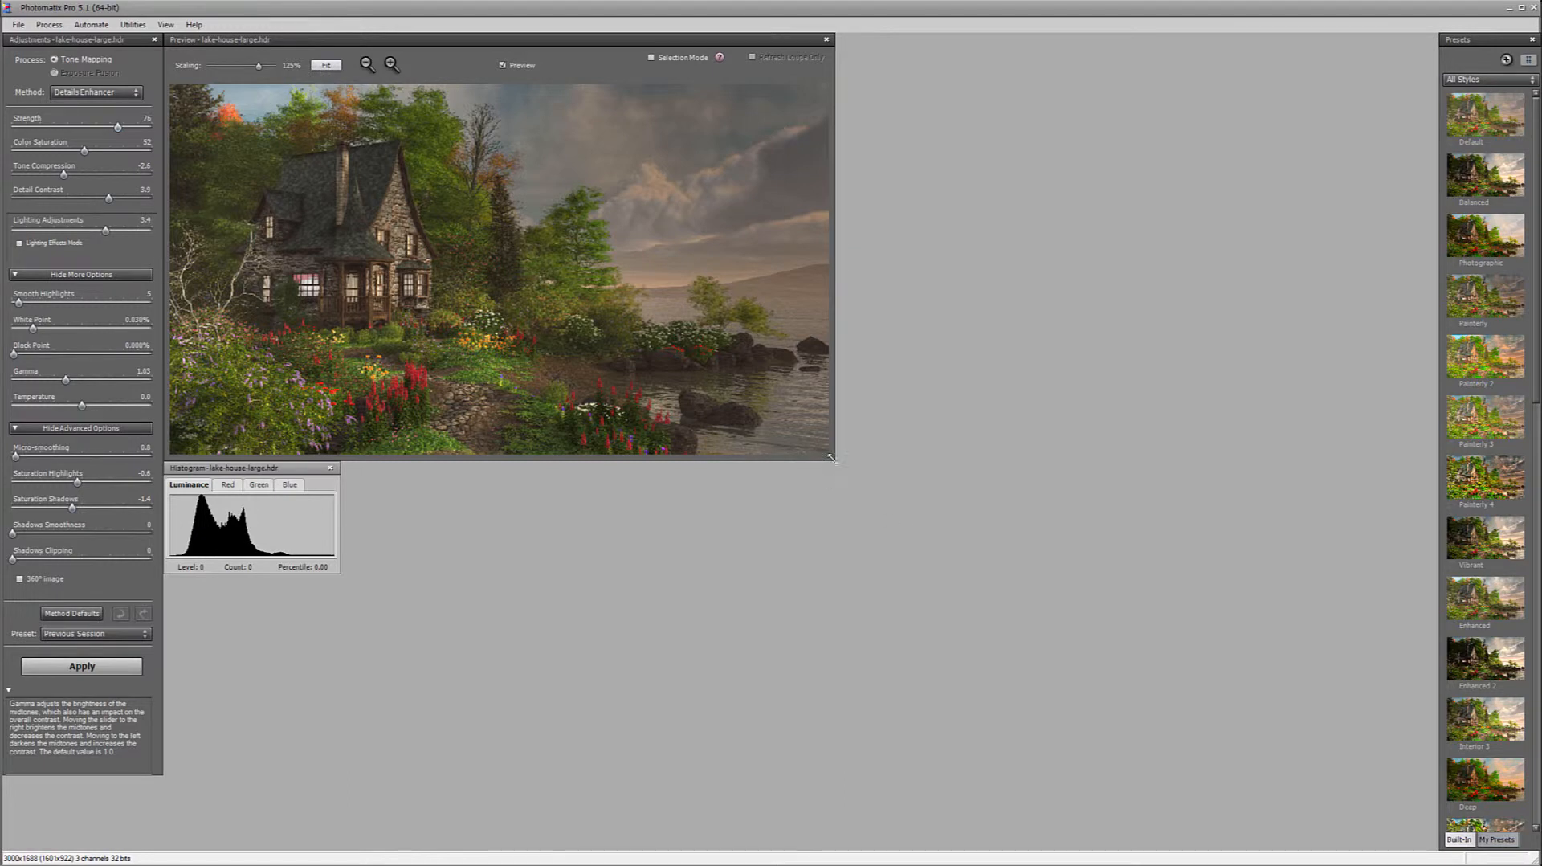
drag(836, 463, 1141, 624)
click(327, 66)
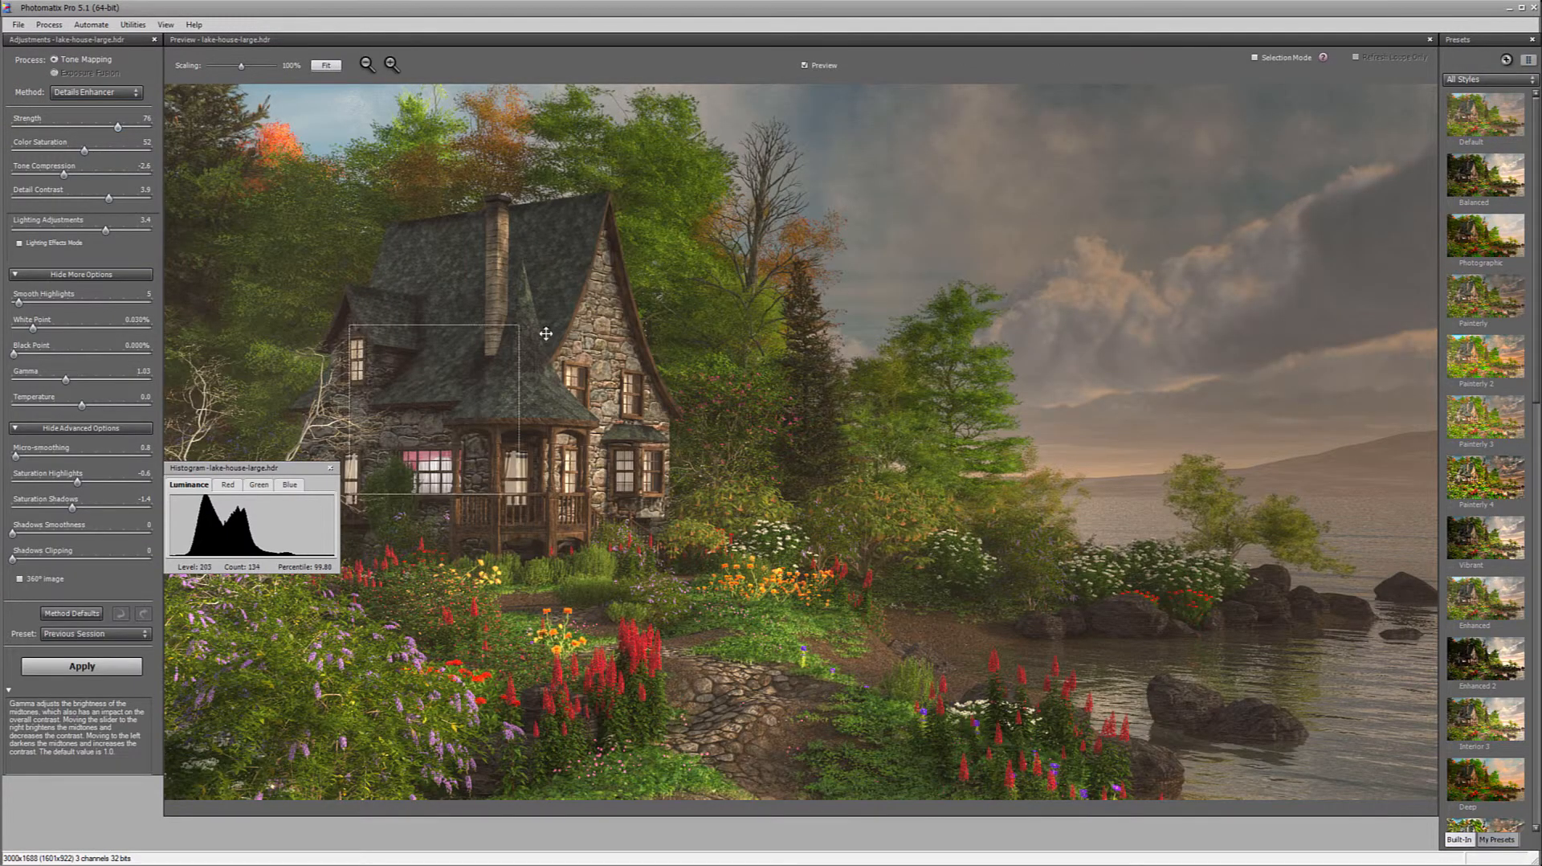
Set Strength to 83, Color Saturation to 50, Smooth Highlights to 3 and White Point to 0.009%, checking the trees and sky with the loupe
click(296, 258)
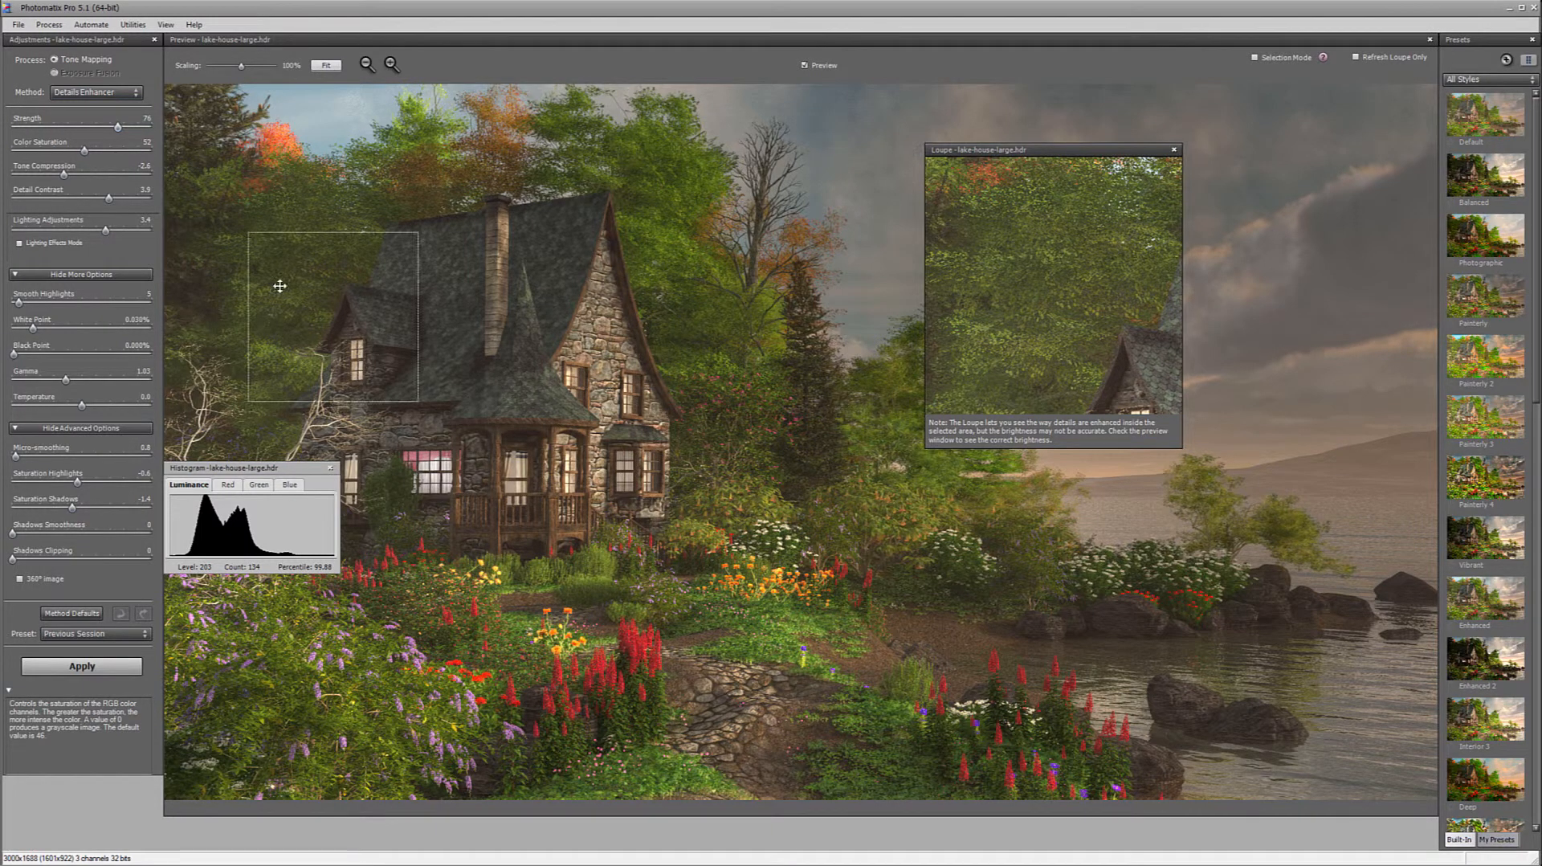
drag(118, 127, 128, 128)
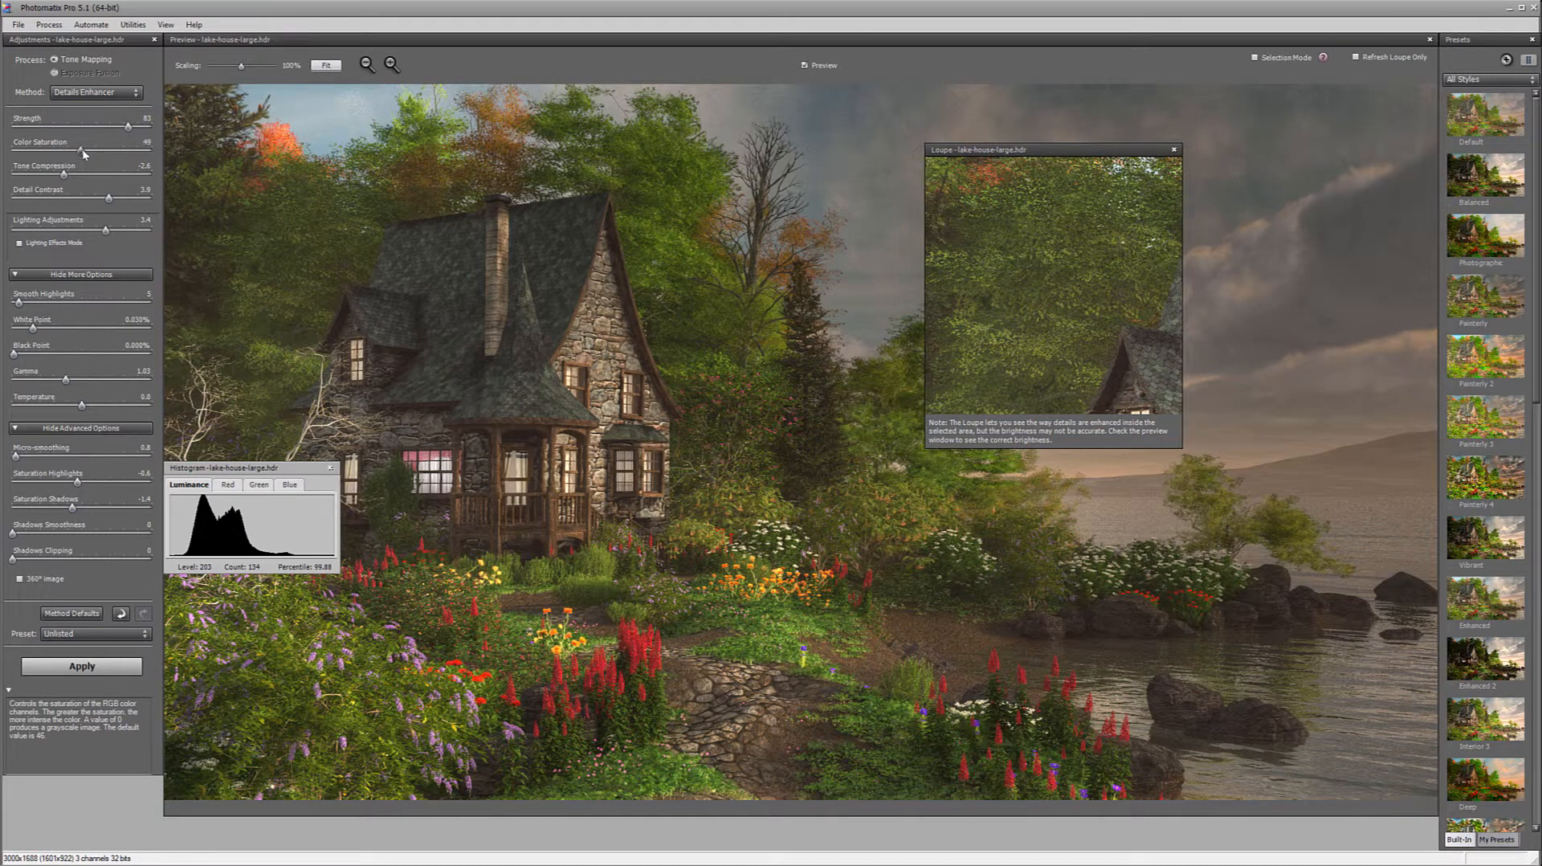
drag(83, 150, 84, 150)
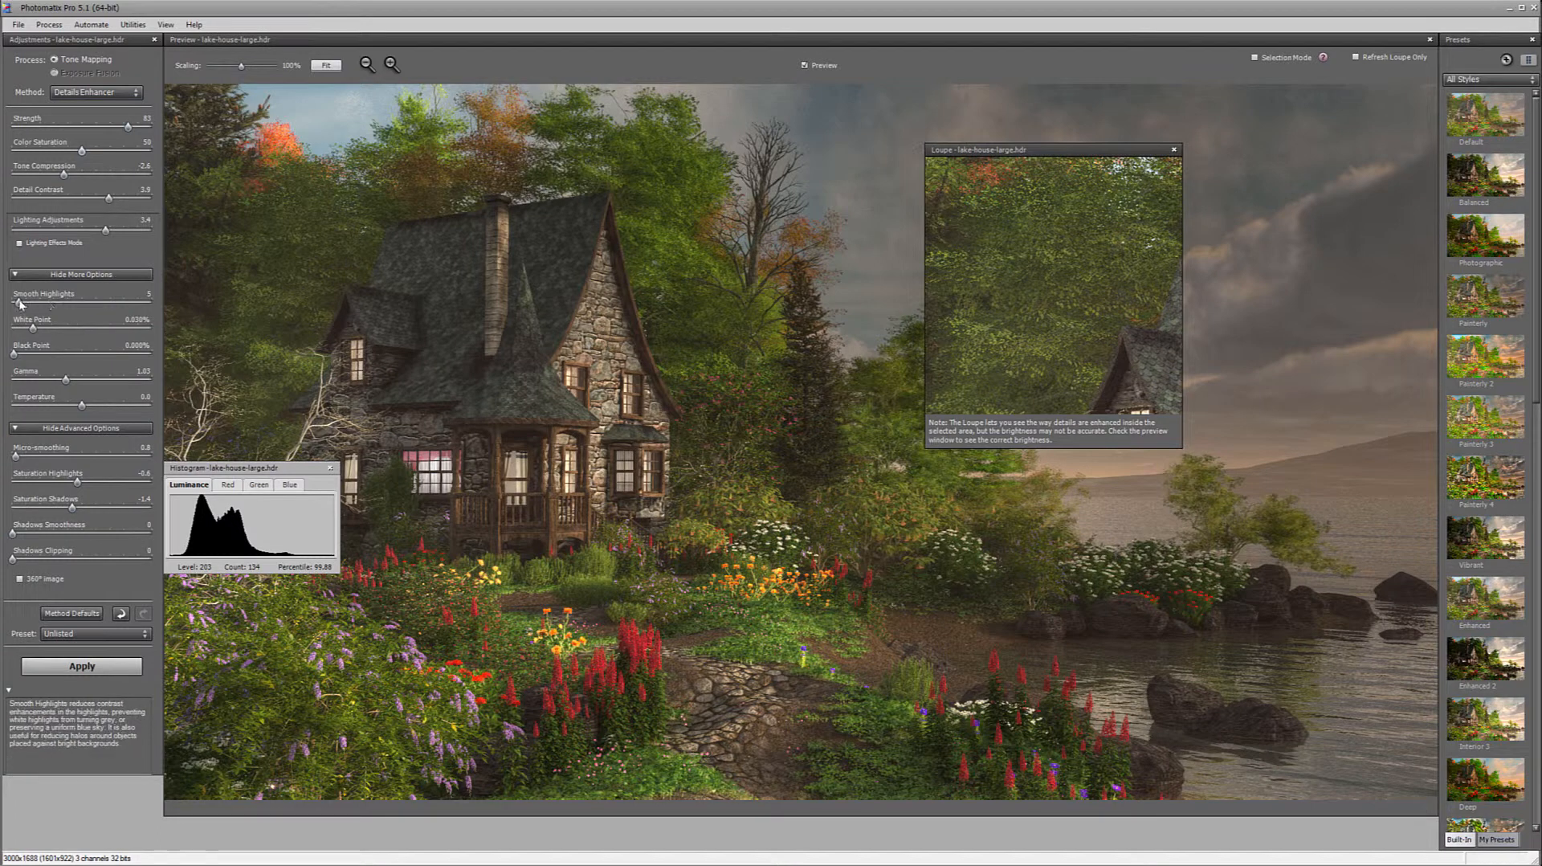
mouse_move(15, 304)
mouse_down()
mouse_move(106, 333)
mouse_move(27, 330)
mouse_up()
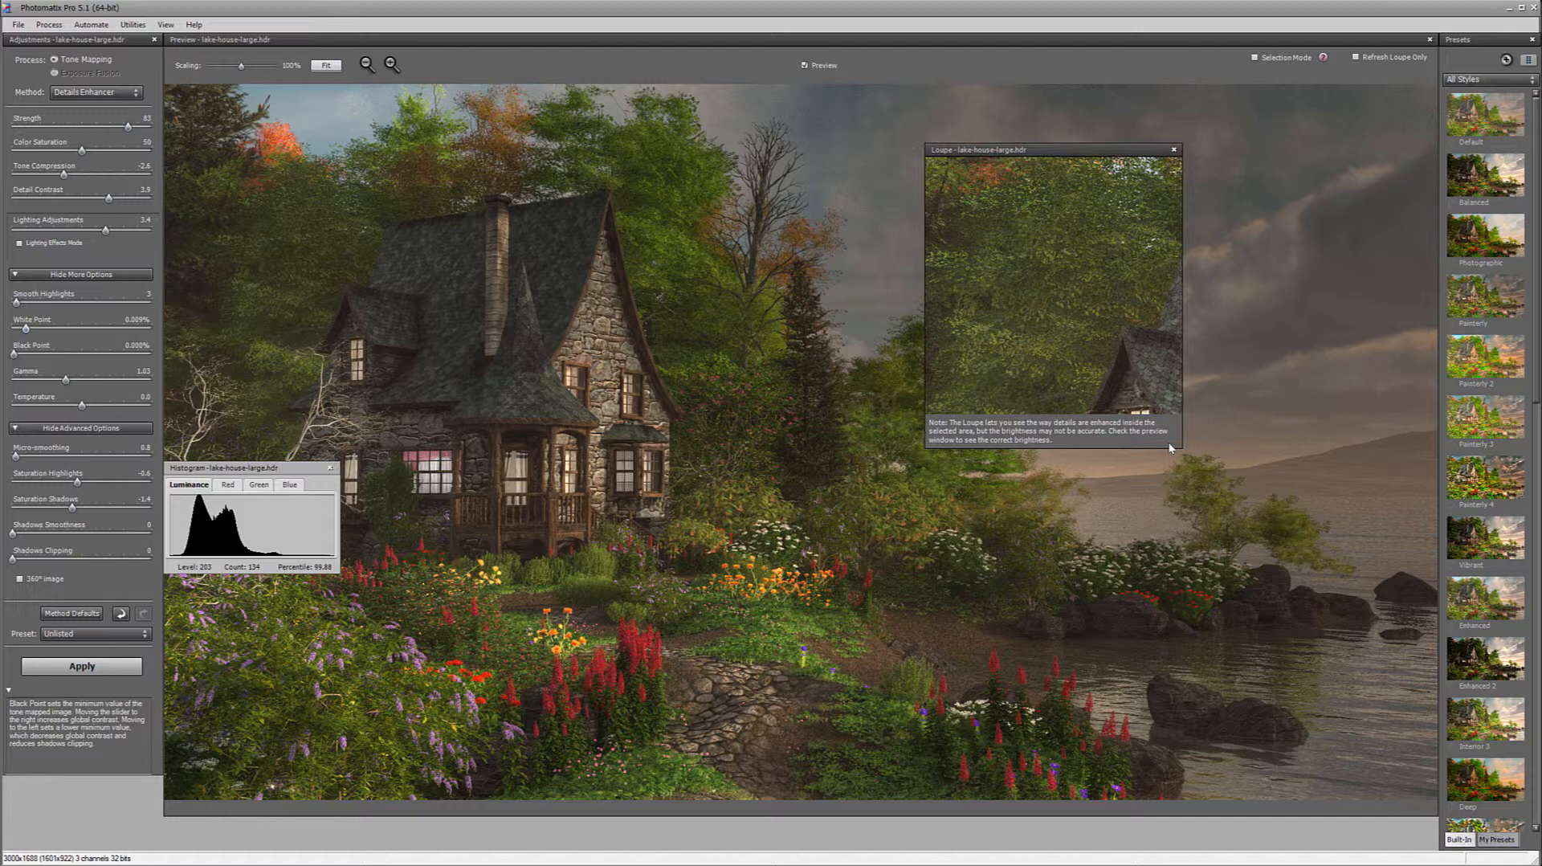
click(875, 165)
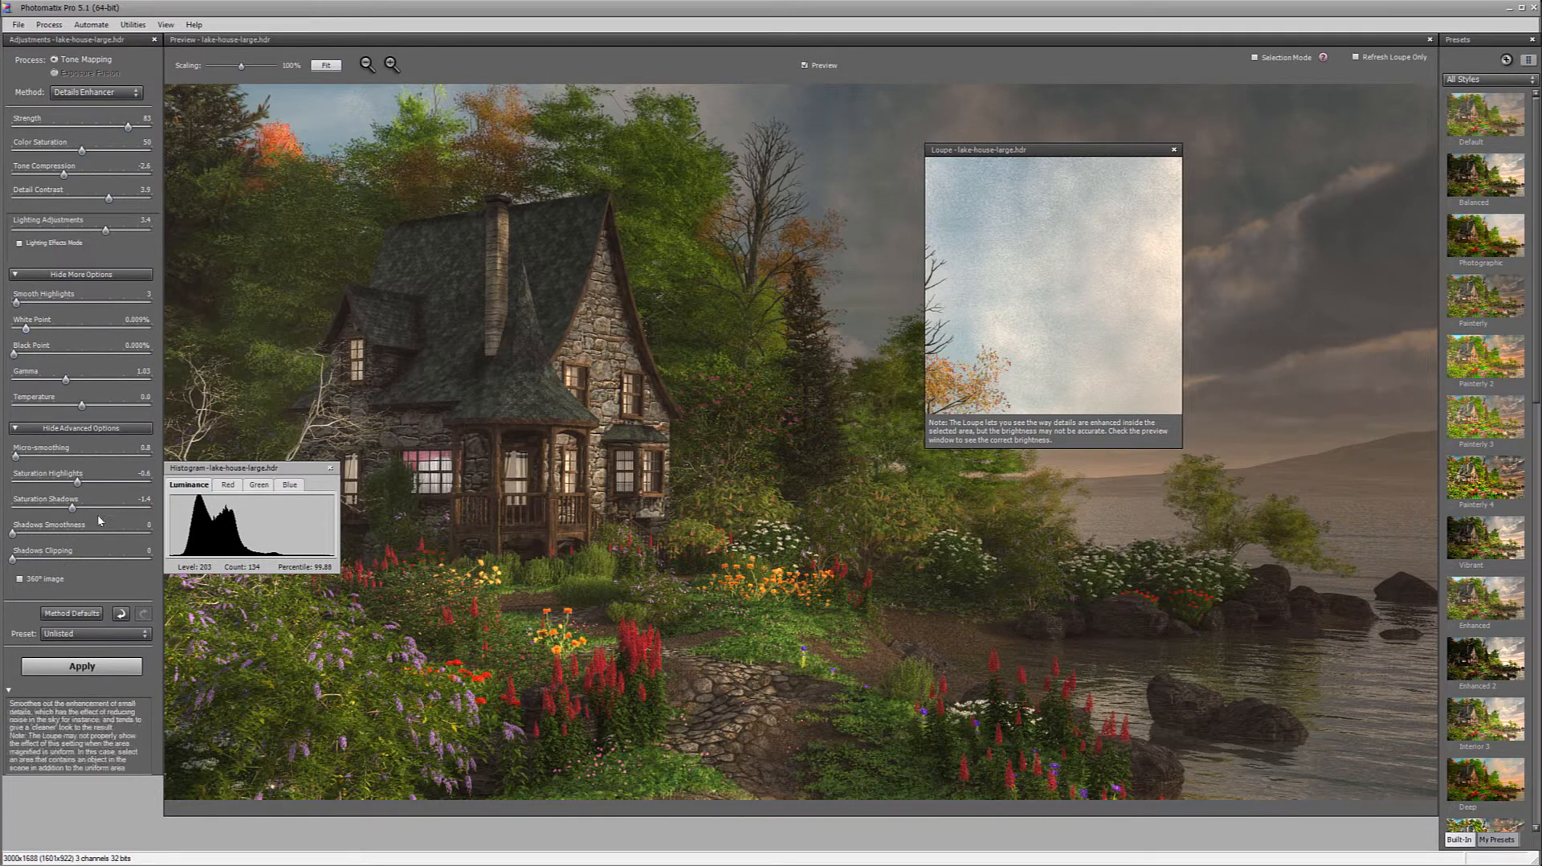
Apply the tone mapping and finish the Finishing Touch stage with sharpening left at None
click(95, 672)
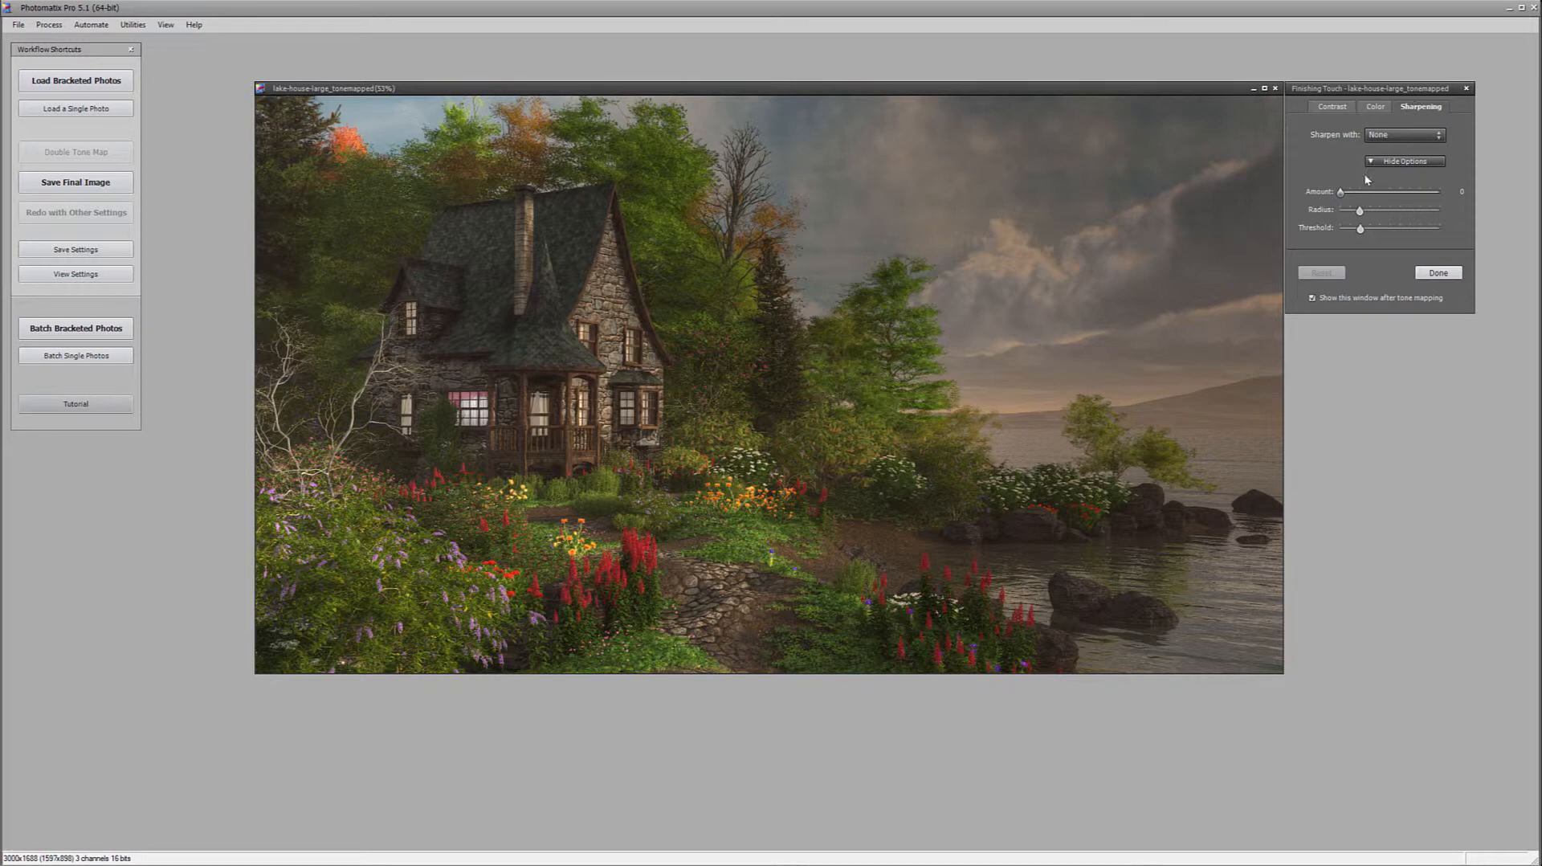
drag(1357, 193, 1368, 194)
click(1438, 273)
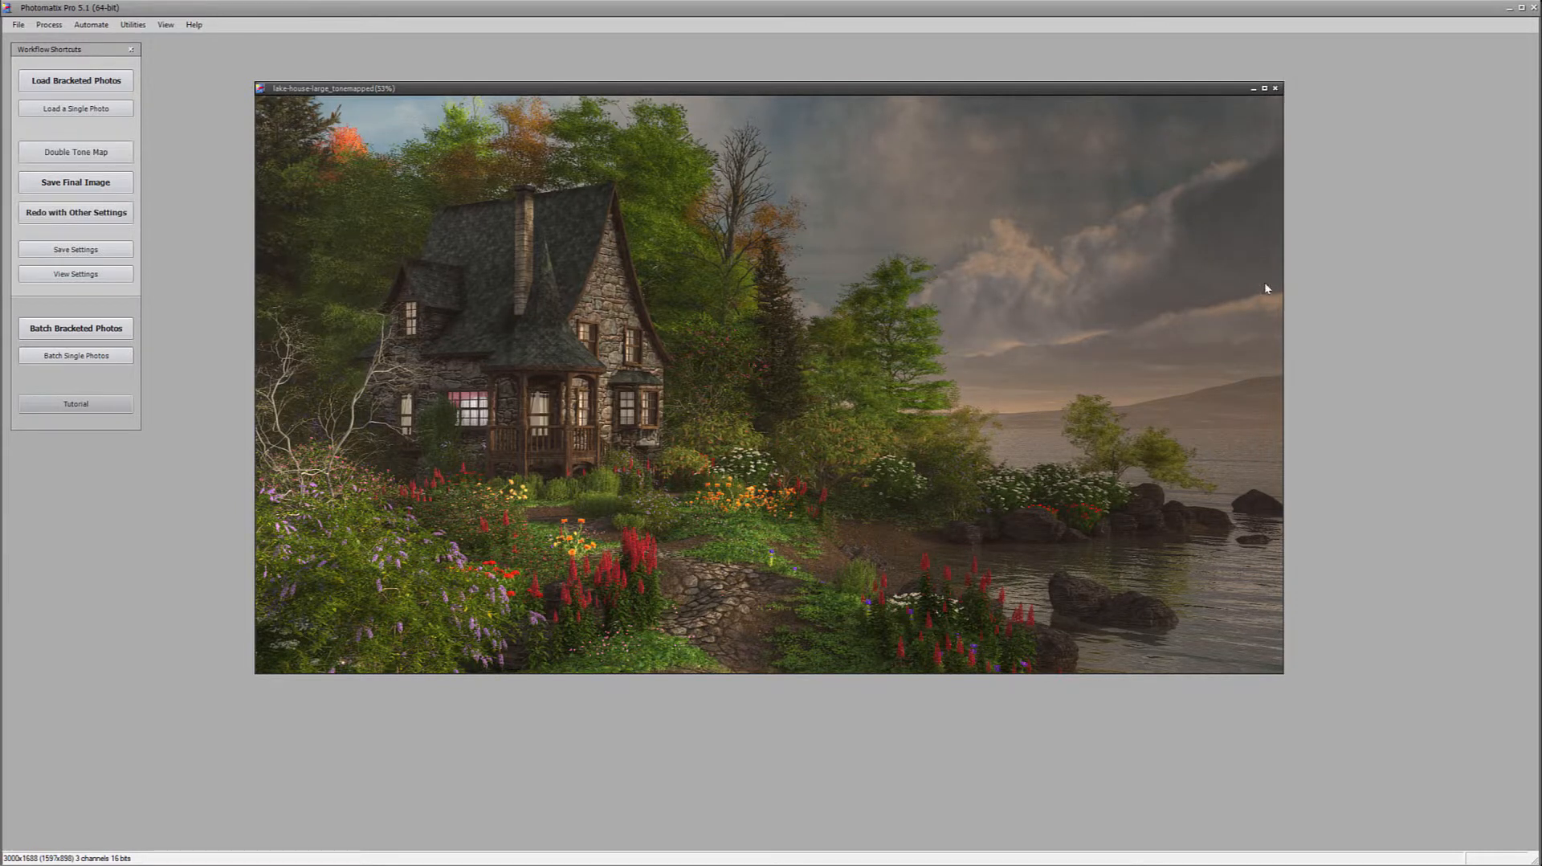
click(17, 25)
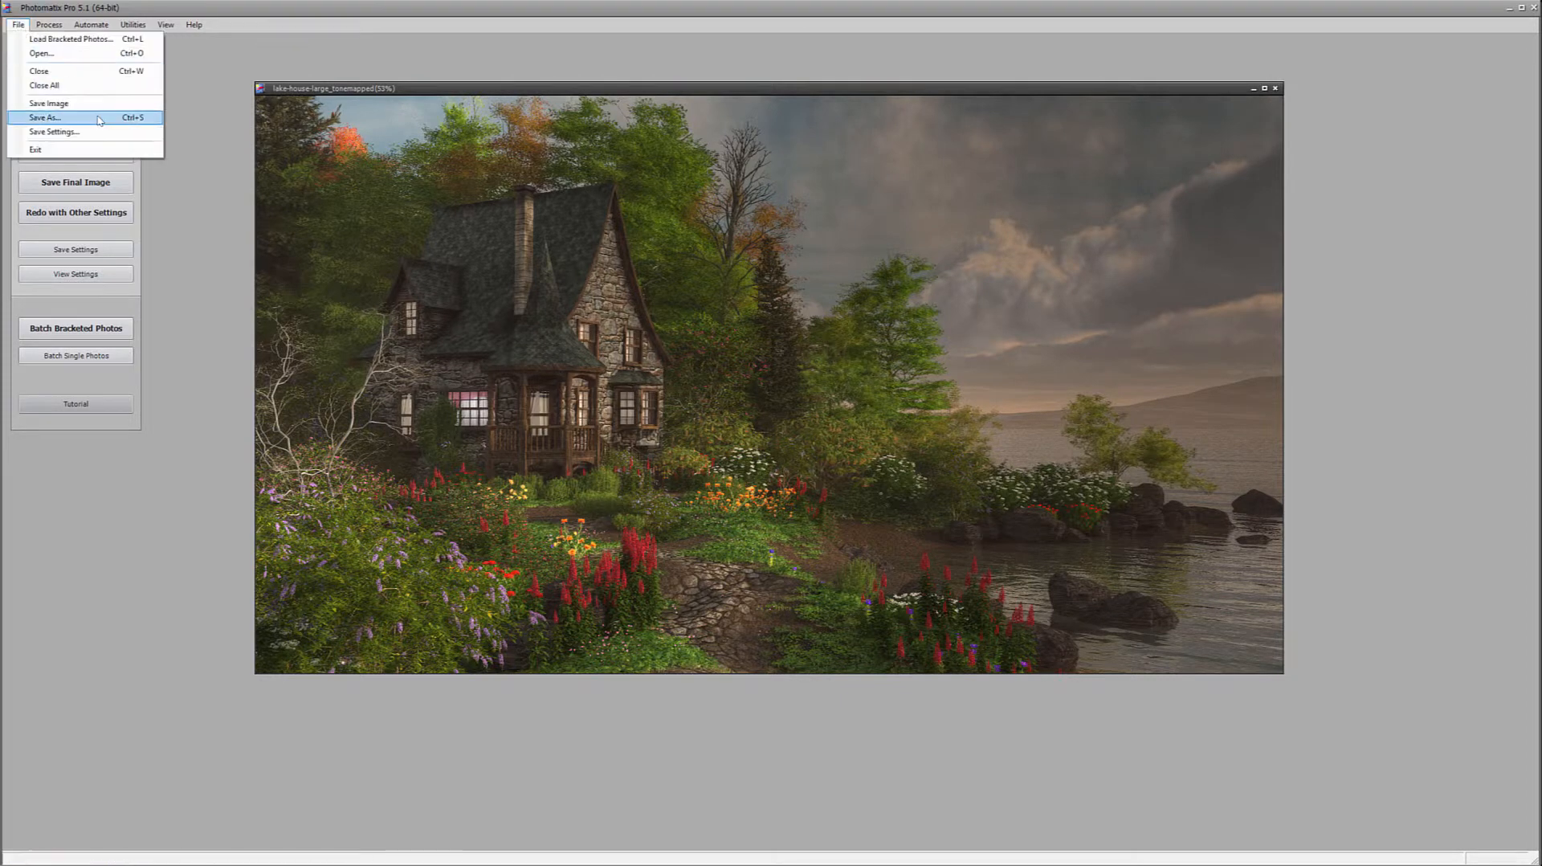
click(97, 131)
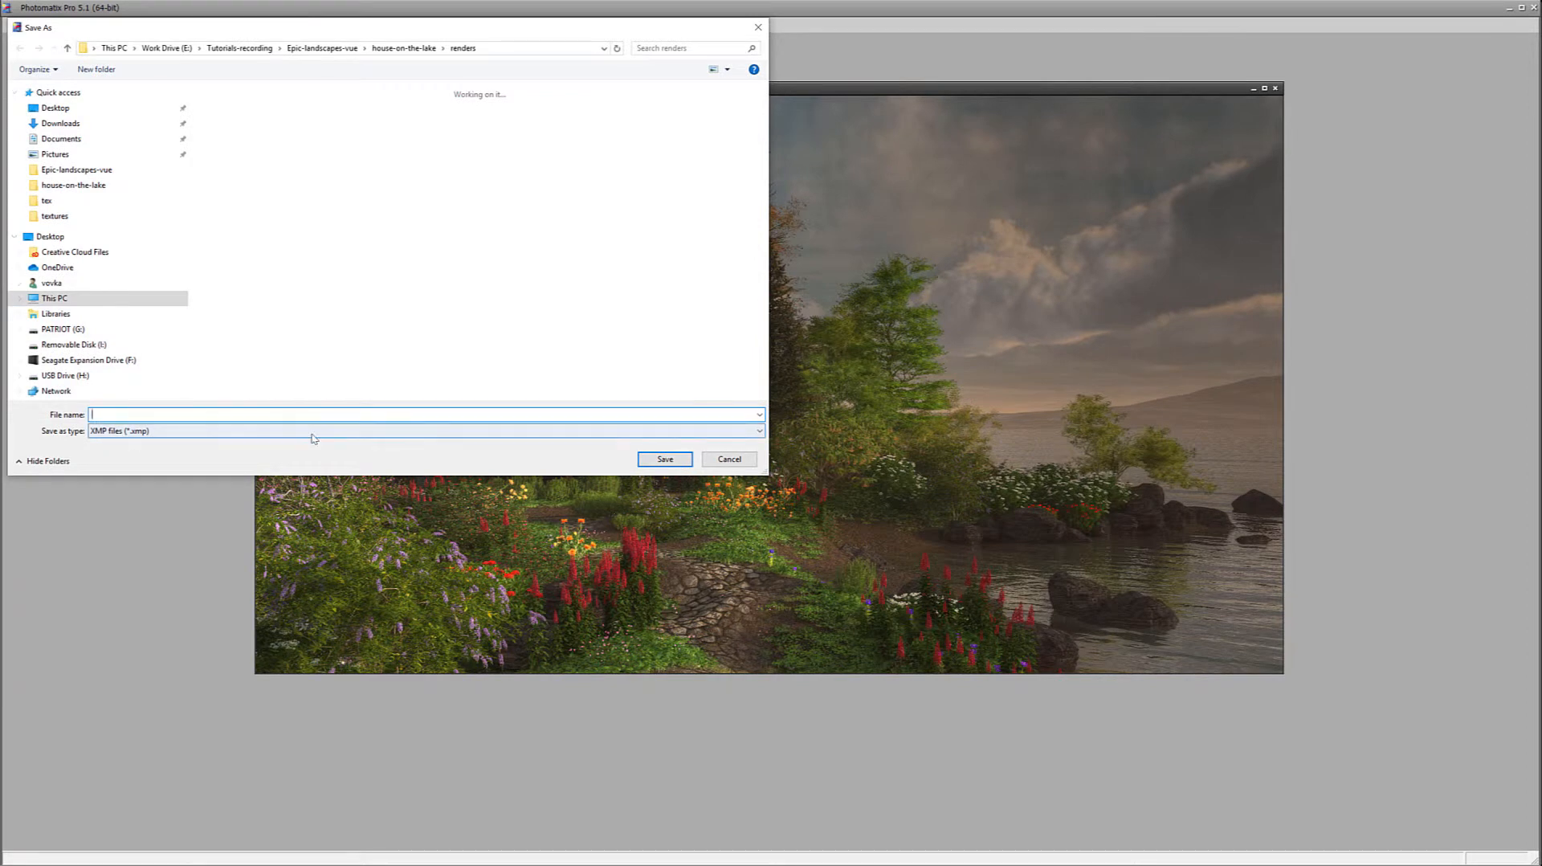
click(729, 459)
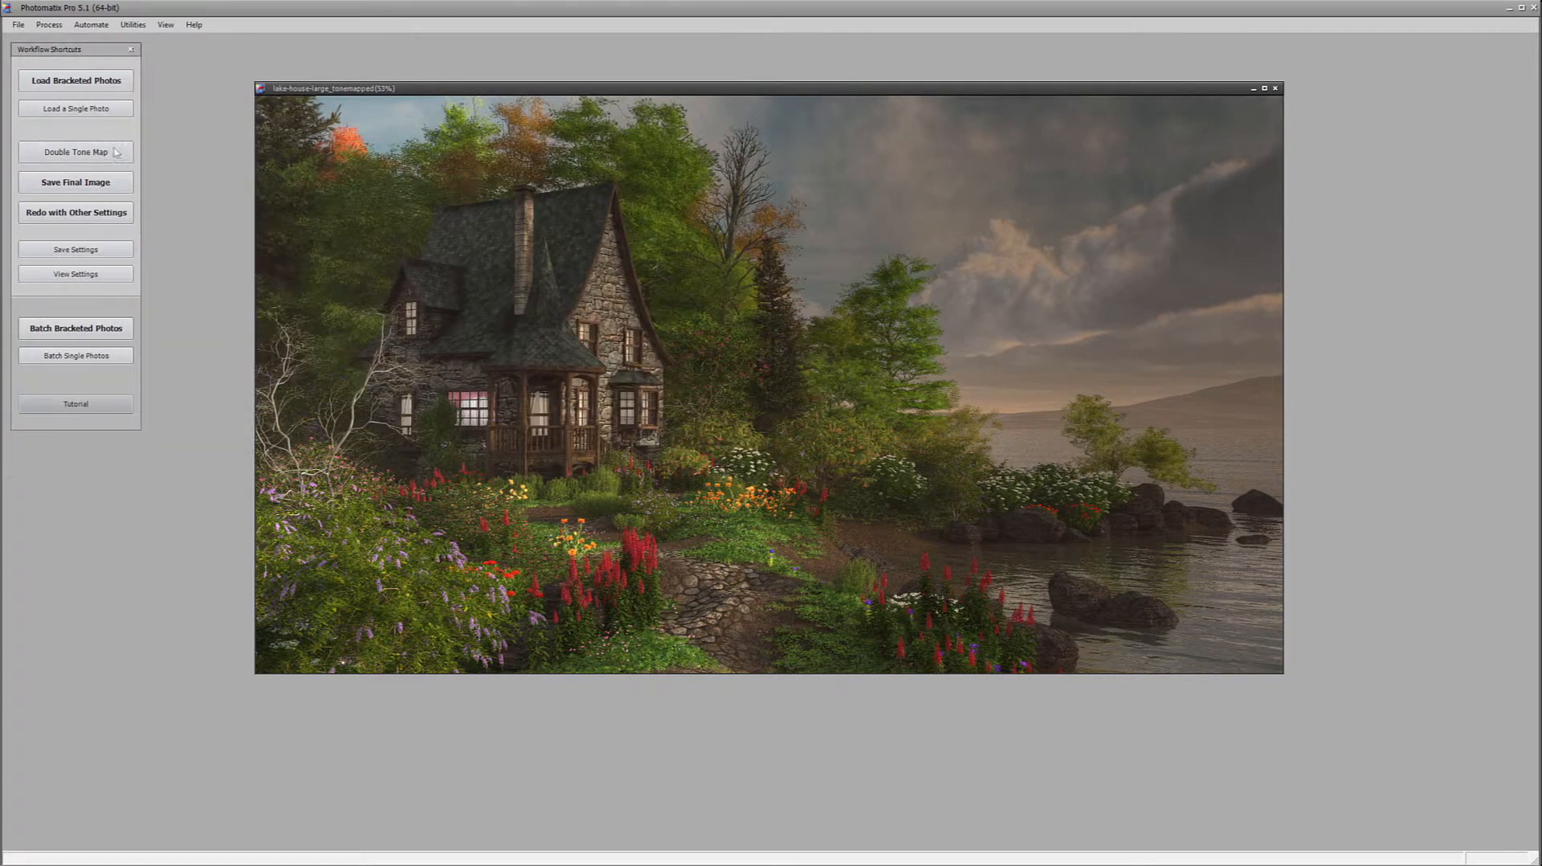
Save the tone-mapped image as lake-house-large_tonemapped.tif in the renders folder and close it
click(18, 25)
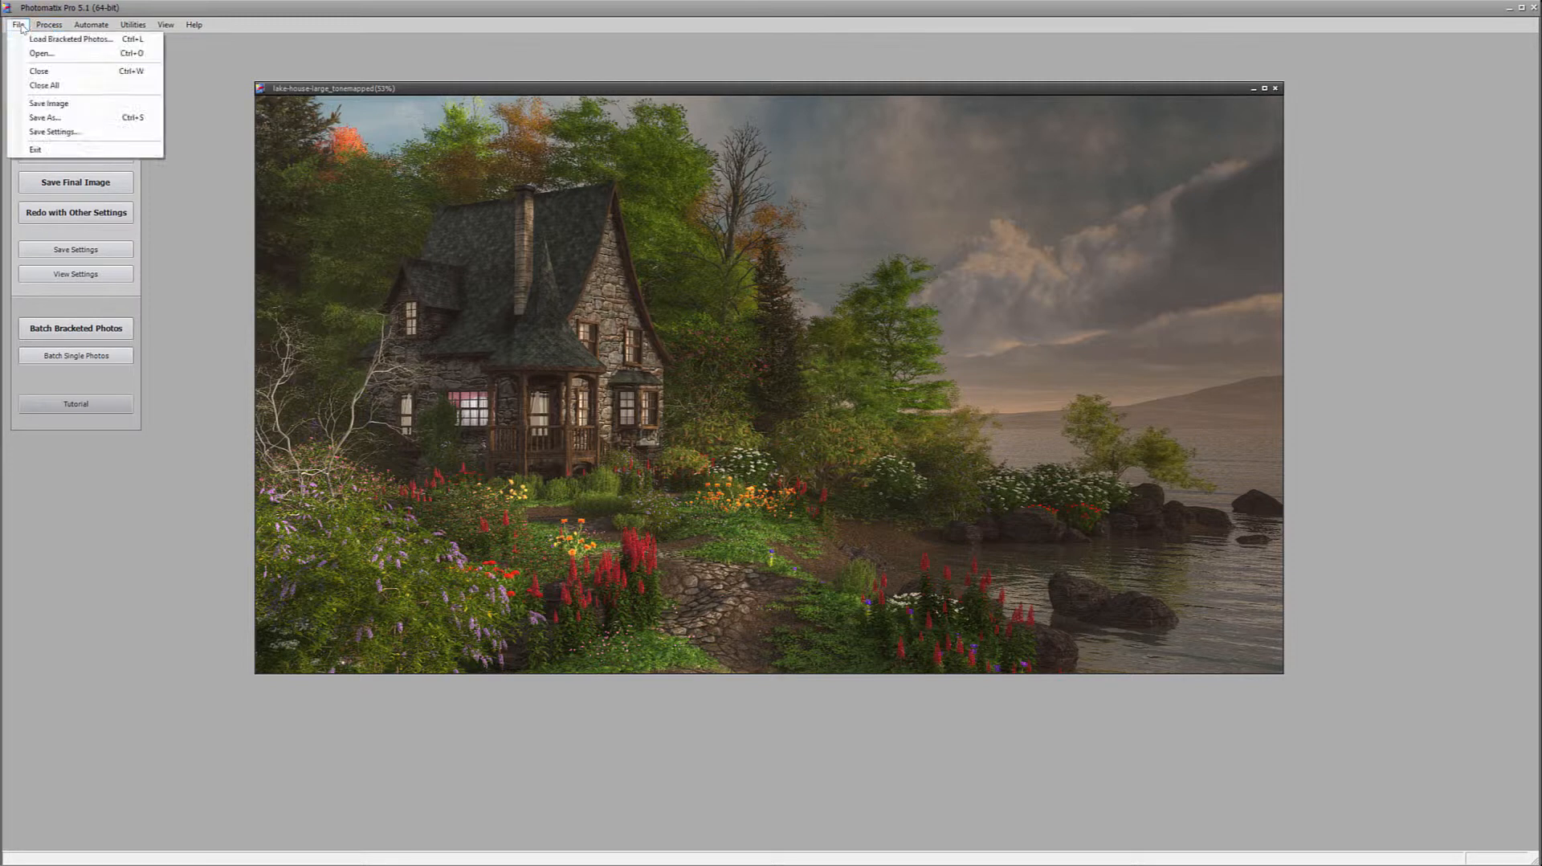
click(54, 109)
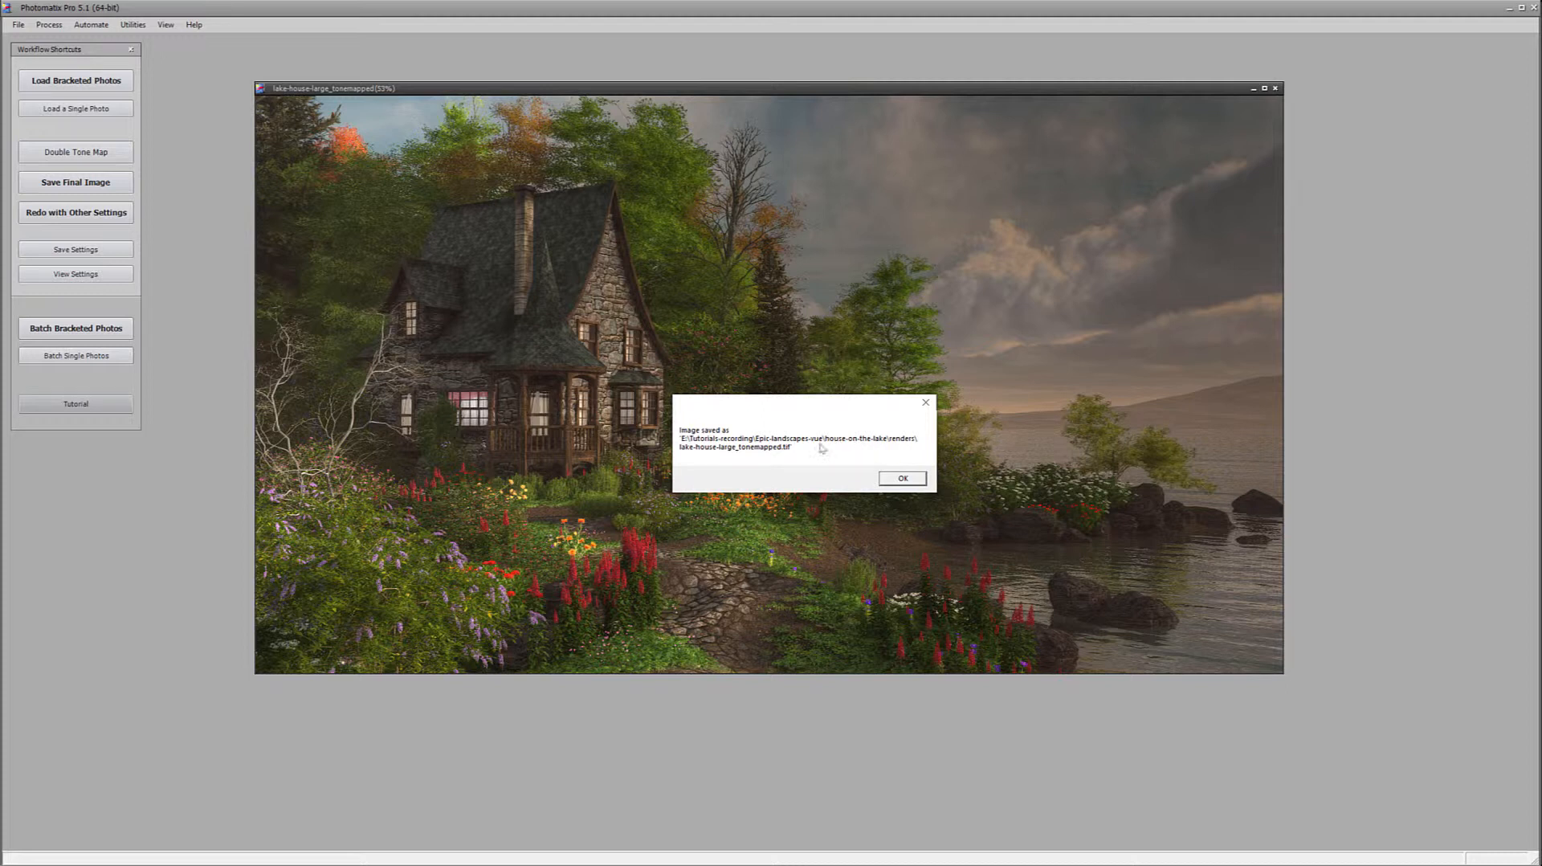
click(916, 480)
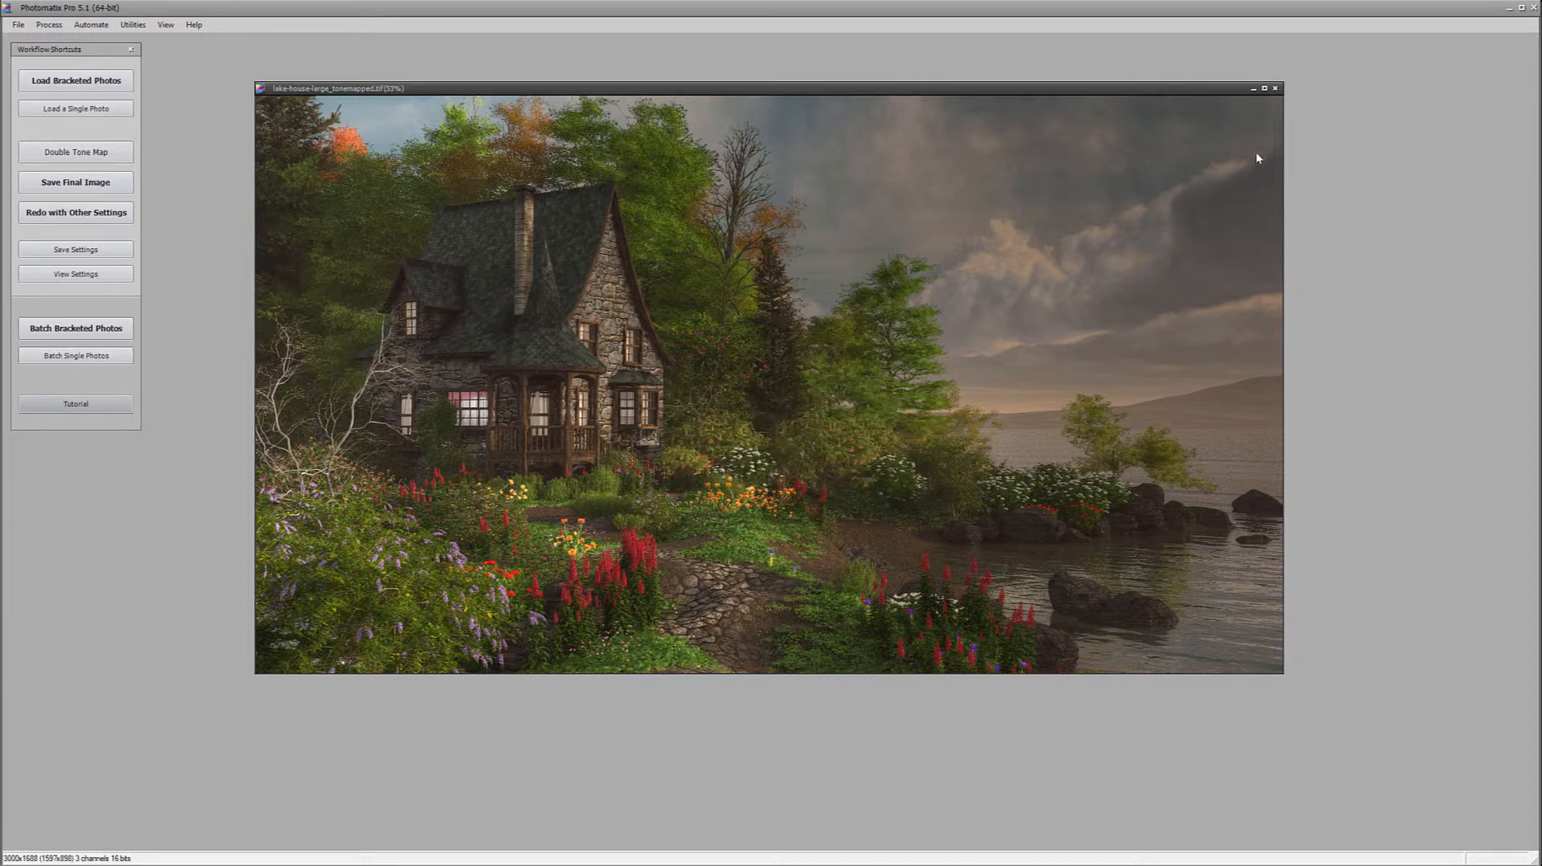
click(1275, 89)
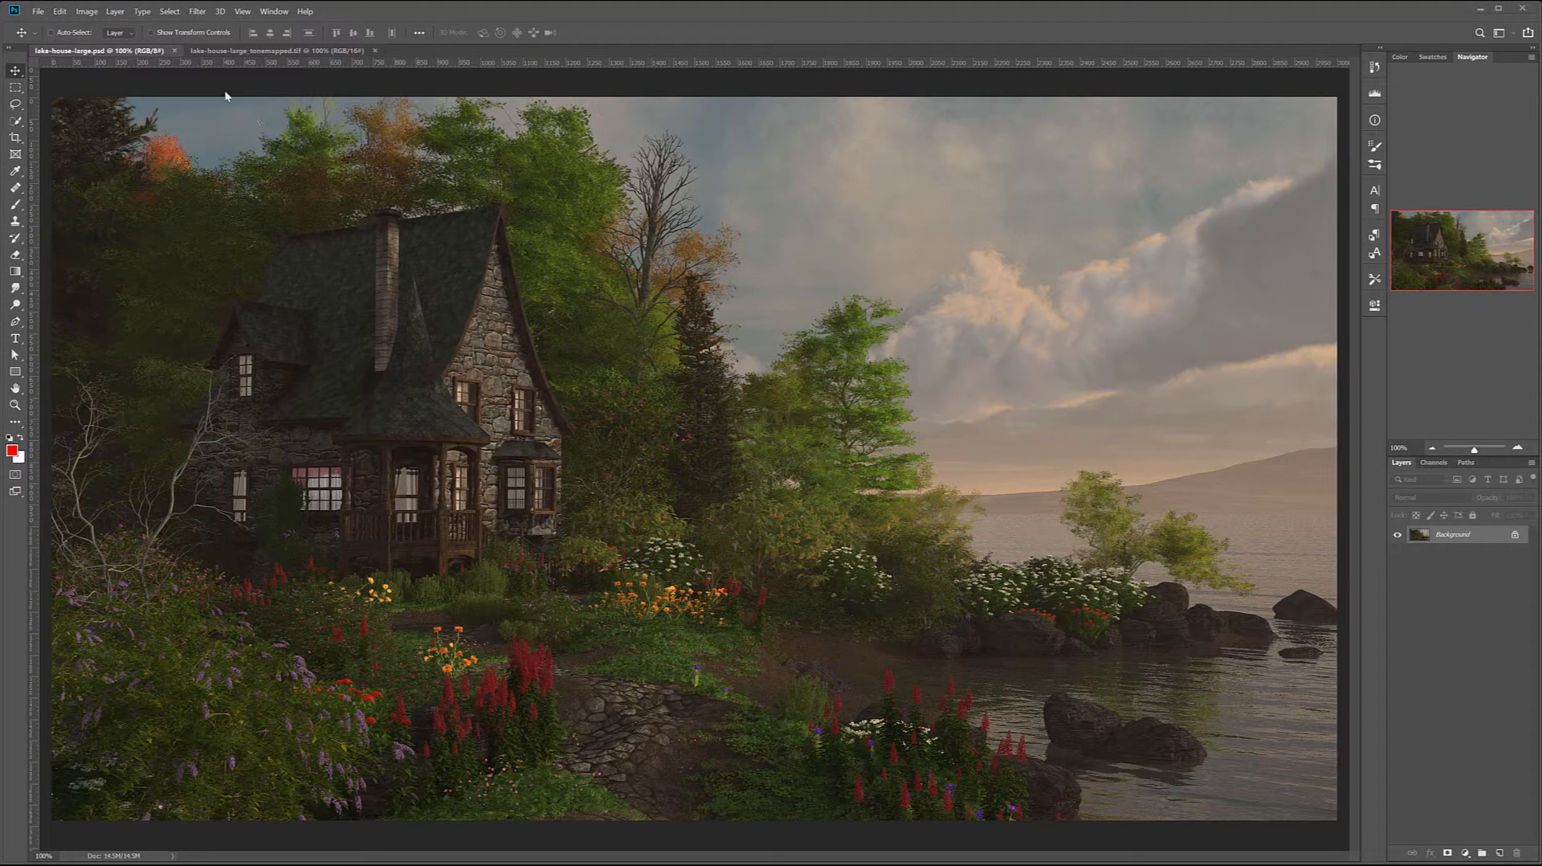
Switch to Photoshop and compare lake-house-large.psd with lake-house-large_tonemapped.tif
click(321, 50)
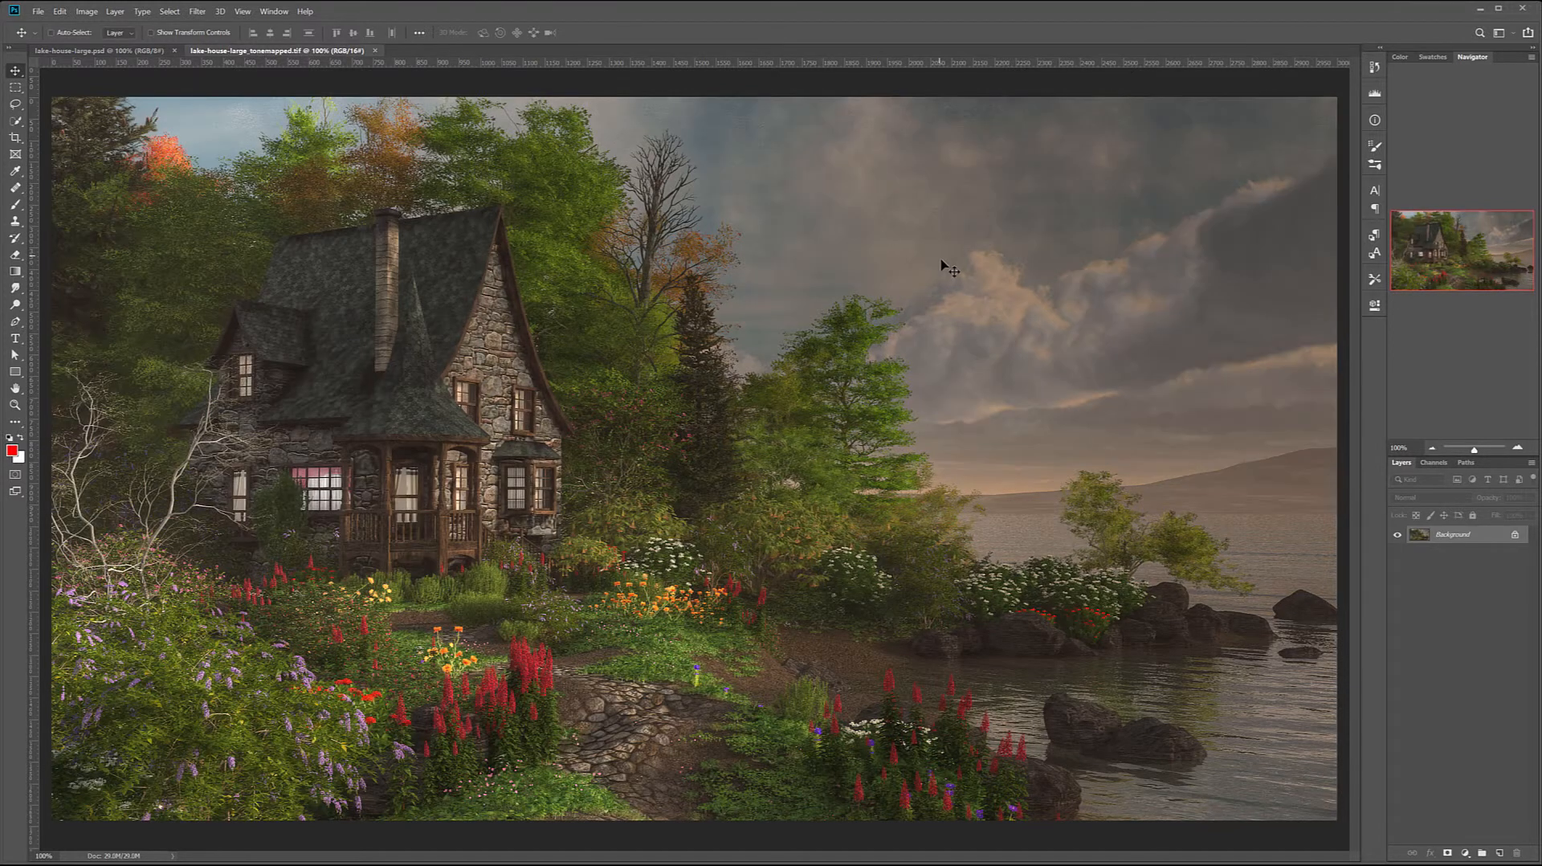
click(140, 53)
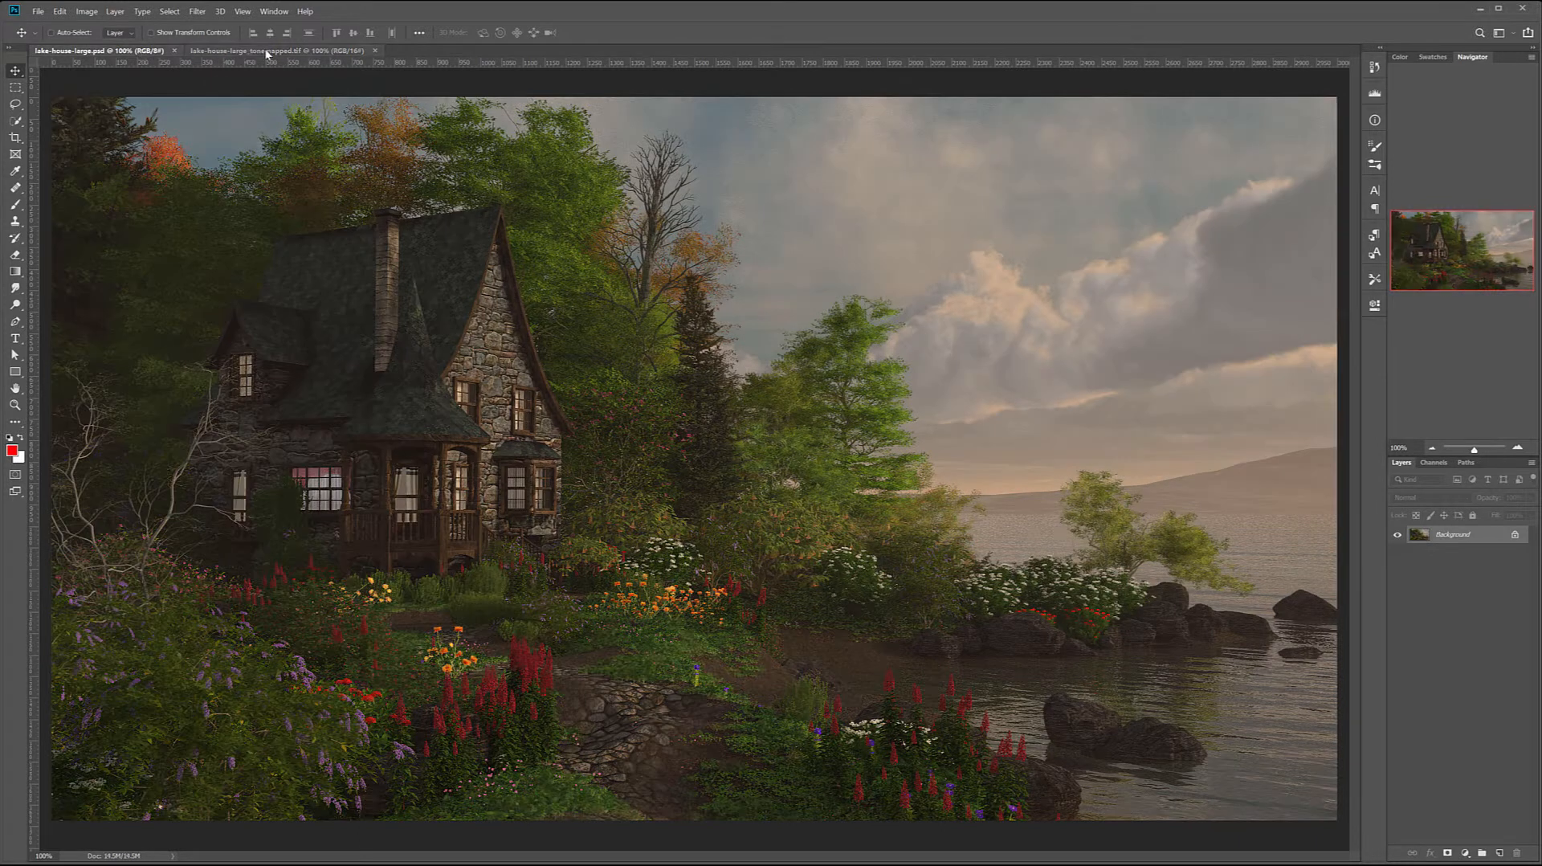
click(321, 51)
click(133, 50)
click(284, 53)
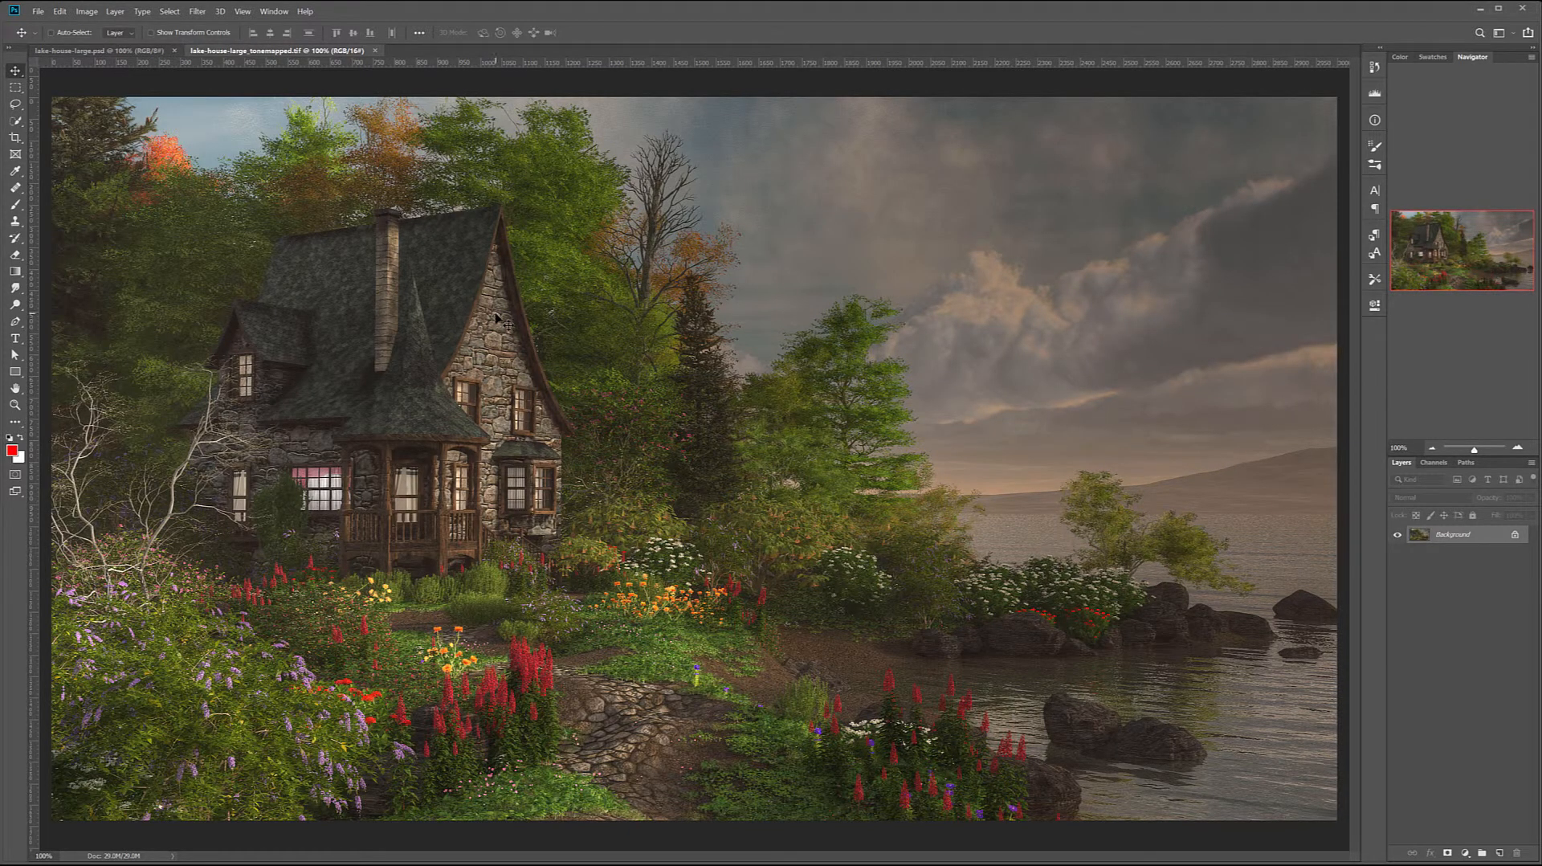
Copy the tone-mapped image into lake-house-large.psd as a new layer and align it with the background
drag(458, 317, 421, 250)
click(773, 333)
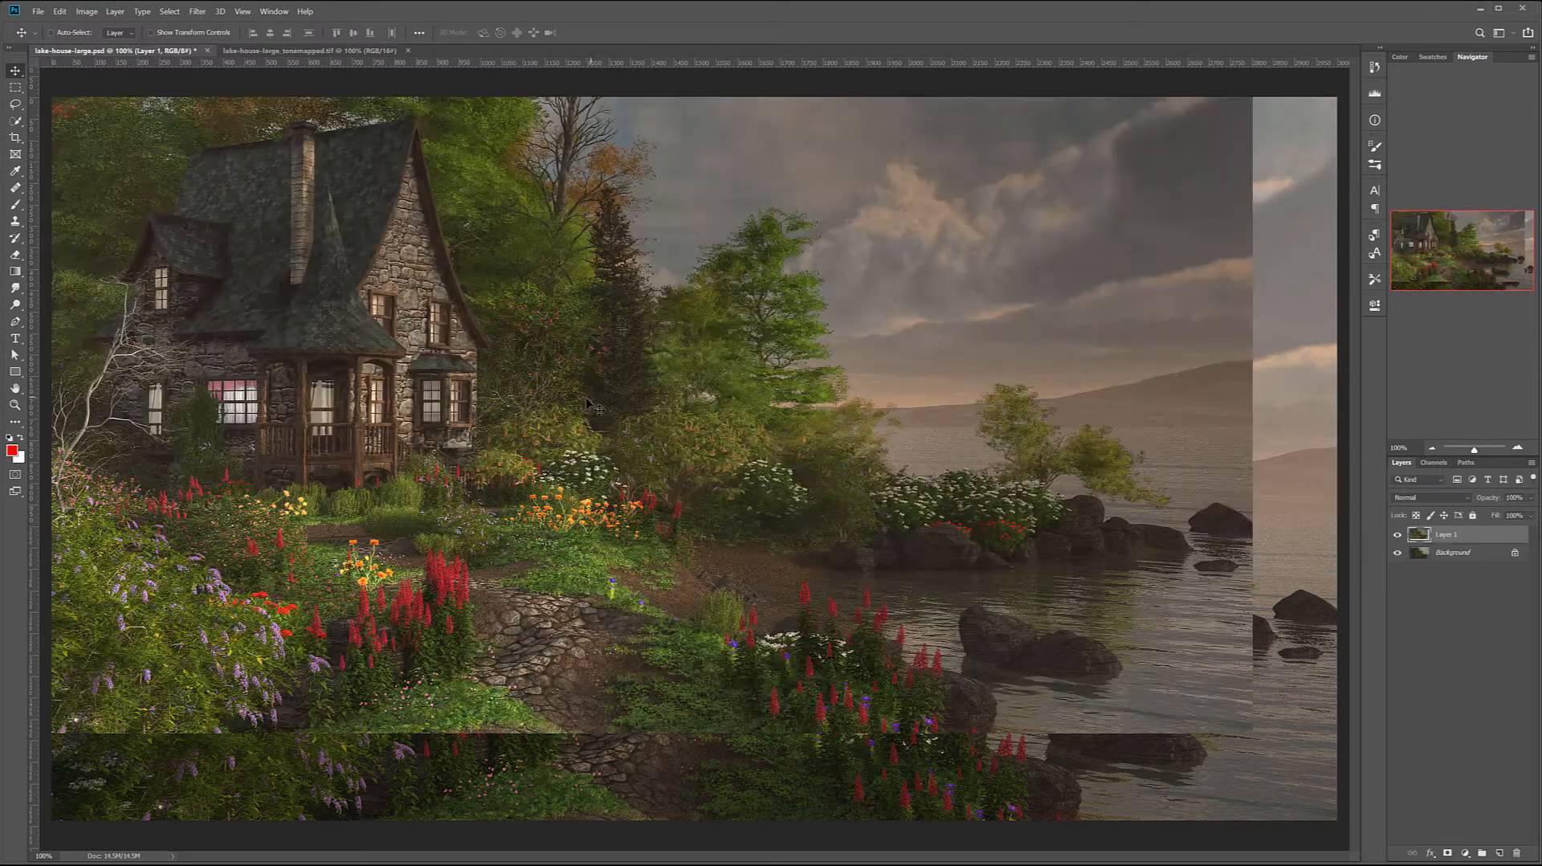
drag(601, 317, 689, 399)
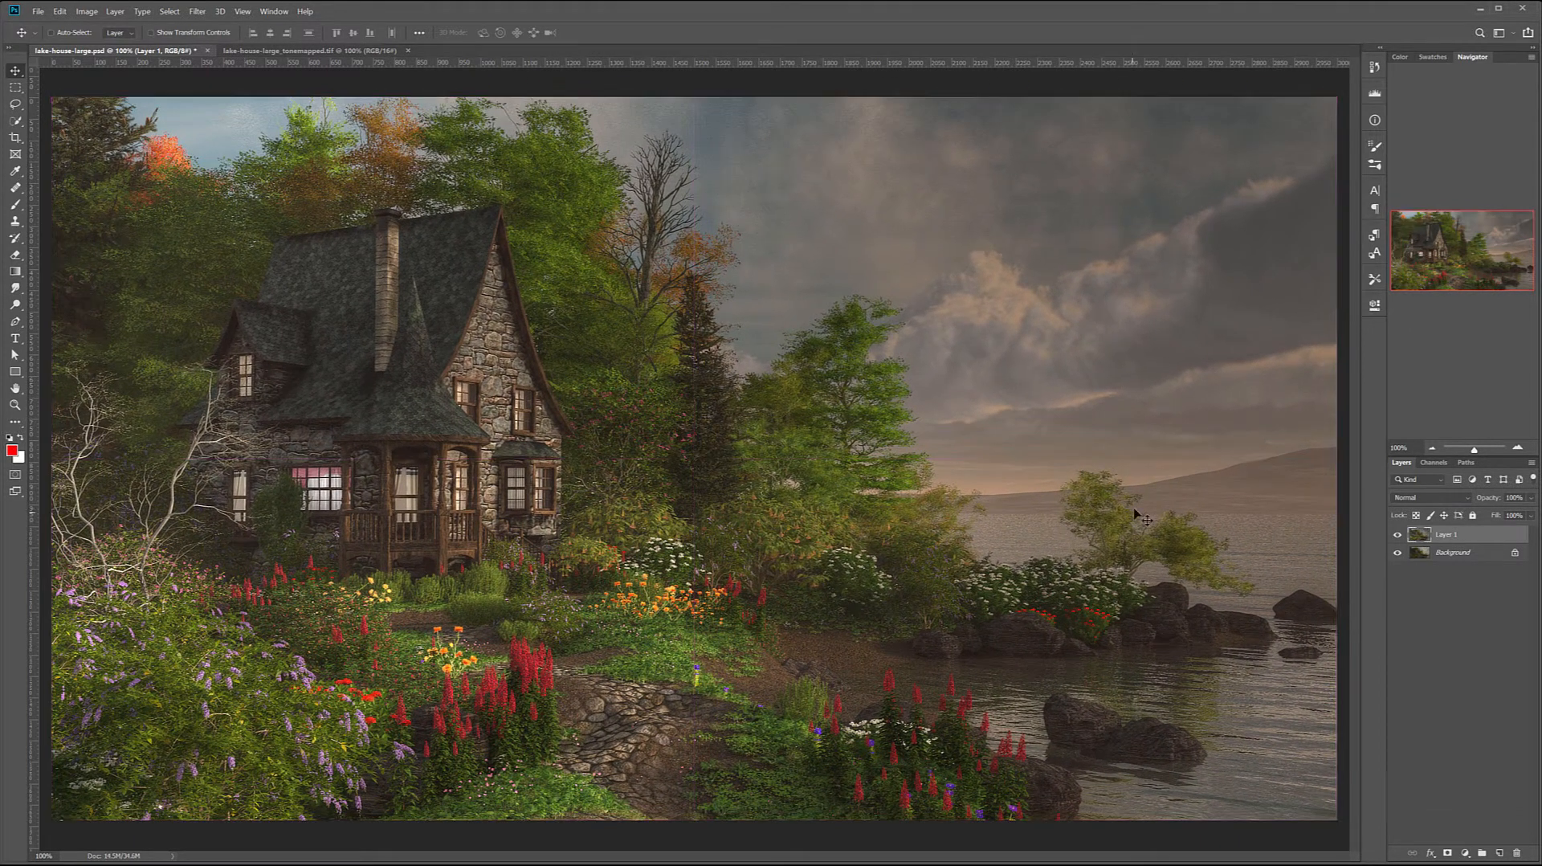
Compare the tone-mapped layer with the original background by repeatedly hiding and showing it
click(1397, 534)
click(1397, 534)
click(1396, 536)
click(1397, 535)
click(1397, 535)
click(1396, 535)
click(1398, 535)
click(1398, 536)
Rename the tone-mapped layer hdr and add a layer mask to it
double_click(1449, 533)
text(hdr)
key(Return)
click(1447, 854)
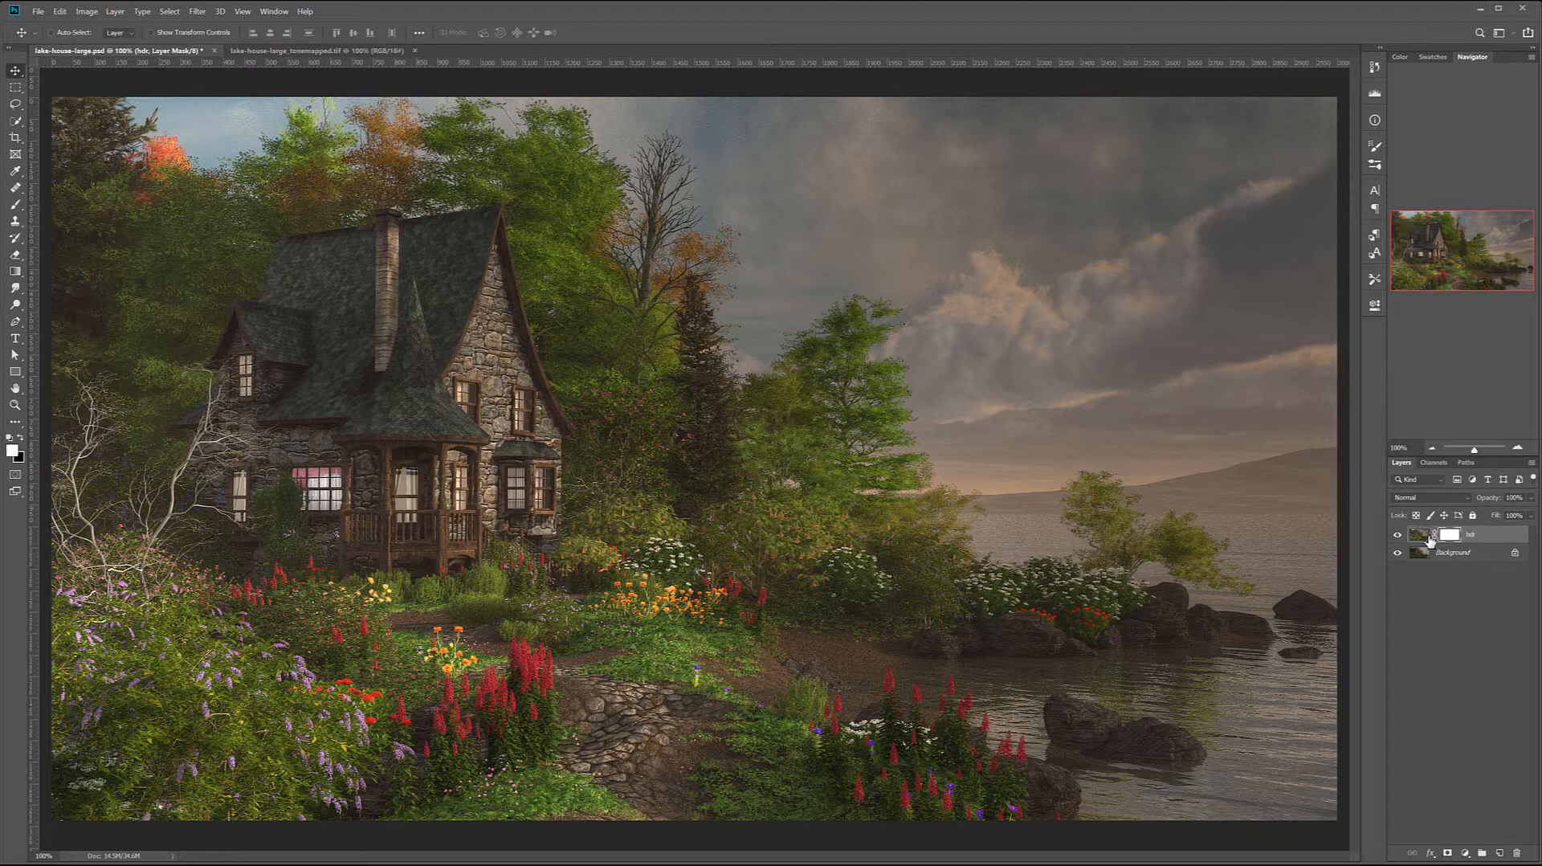
Set up a soft round brush at 10% opacity and invert the hdr layer's mask to black
click(18, 204)
right_click(482, 261)
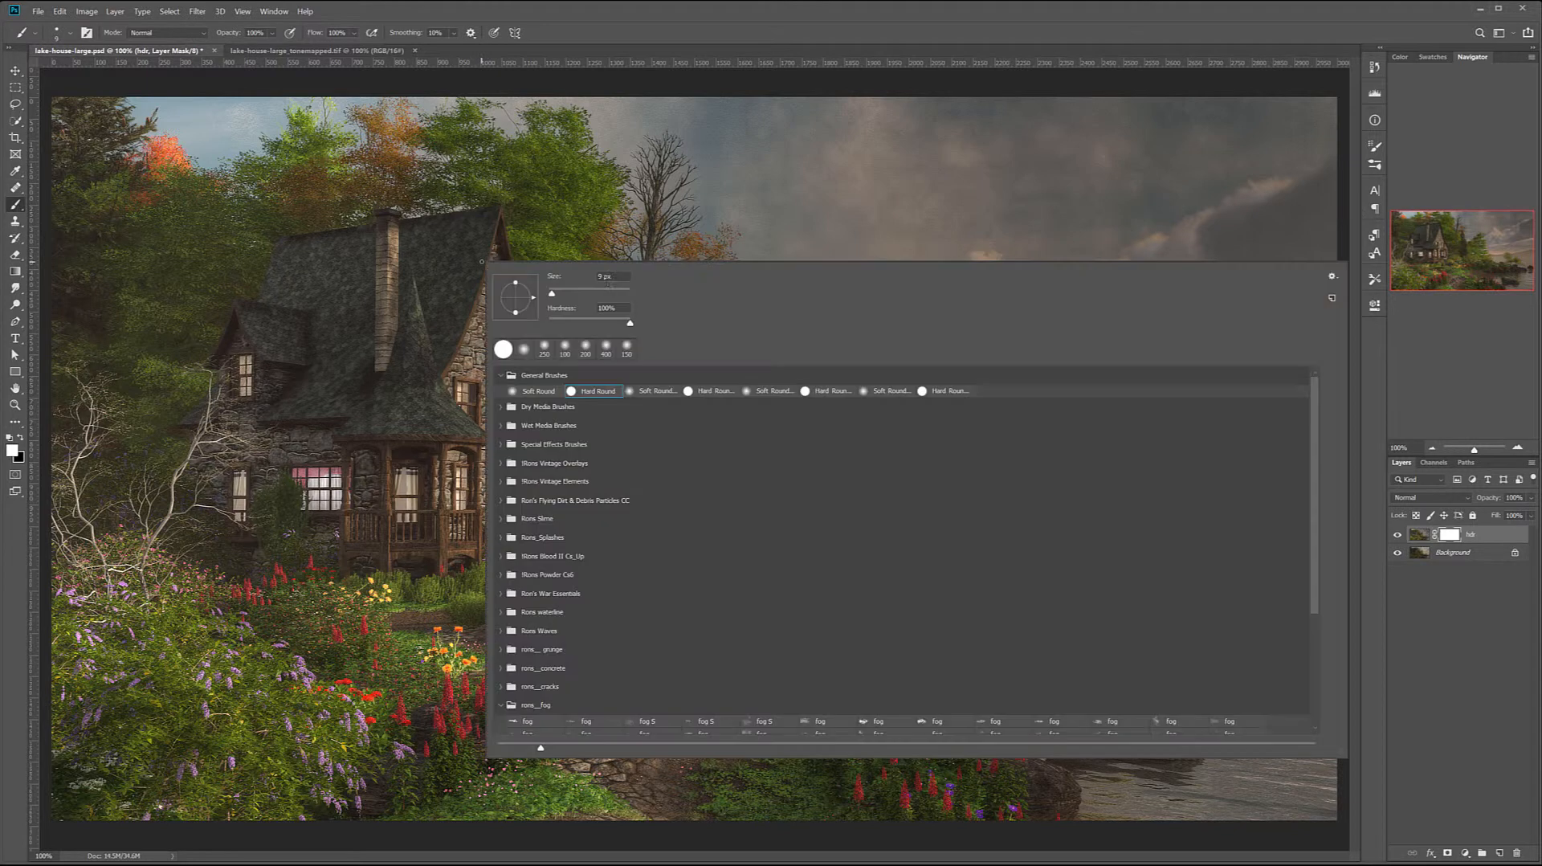
click(627, 391)
key(Return)
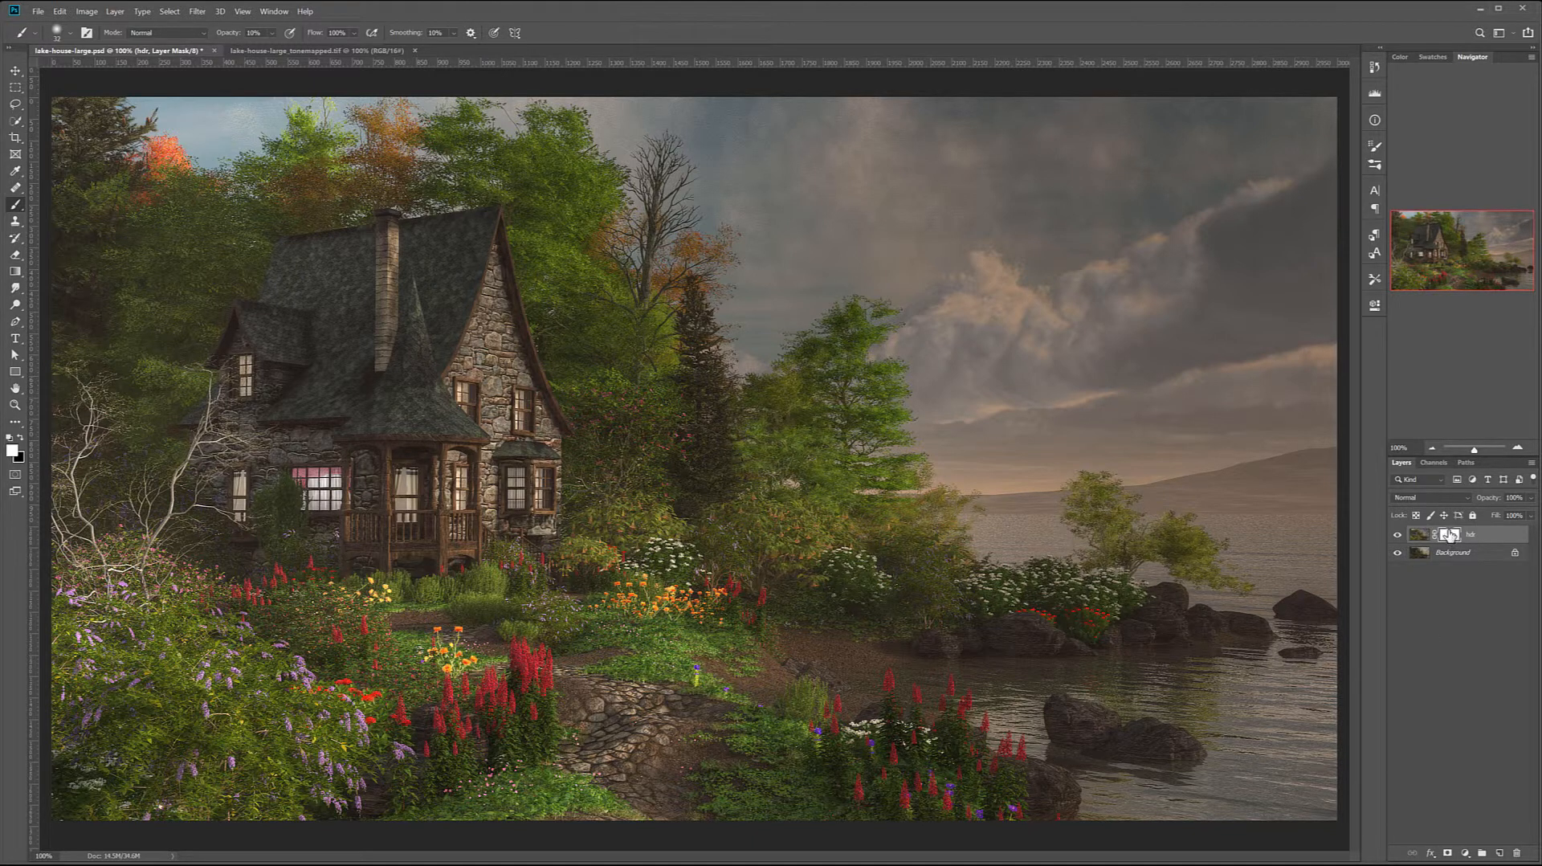
key(ctrl+i)
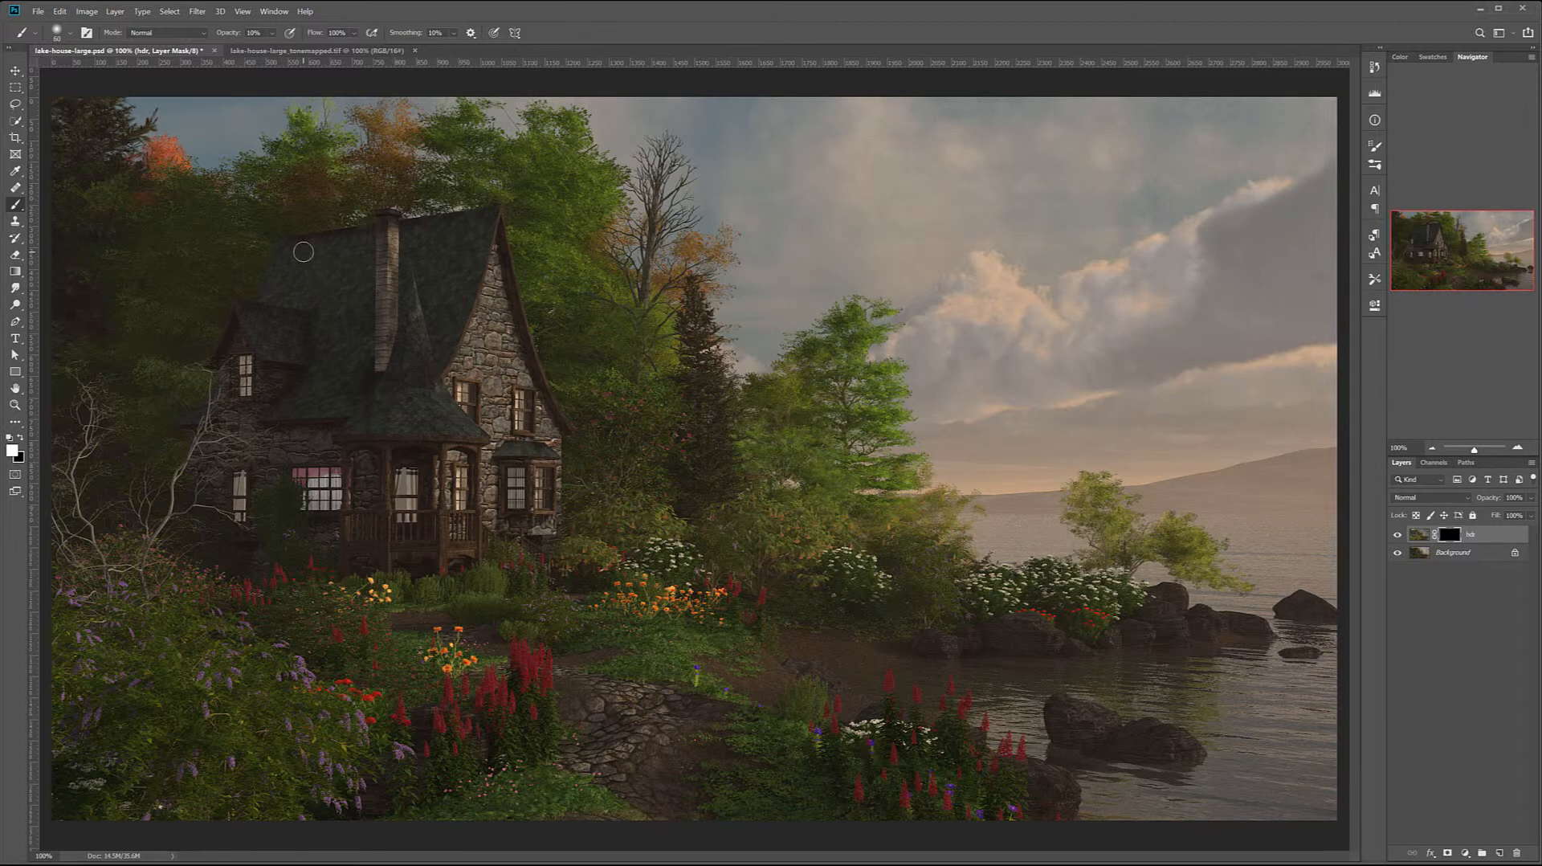
Paint white on the hdr mask over the cottage roof and nearby trees with an enlarged brush, then compare before and after
key(bracketright)
key(bracketright)
mouse_move(296, 252)
mouse_down()
mouse_move(272, 312)
mouse_move(363, 257)
mouse_move(292, 279)
mouse_move(286, 312)
mouse_move(312, 330)
mouse_move(263, 342)
mouse_move(308, 373)
mouse_move(265, 331)
mouse_move(297, 322)
mouse_move(325, 370)
mouse_up()
mouse_move(366, 324)
mouse_down()
mouse_move(380, 279)
mouse_move(363, 296)
mouse_move(393, 311)
mouse_move(344, 274)
mouse_move(381, 248)
mouse_move(429, 257)
mouse_move(447, 306)
mouse_move(390, 414)
mouse_move(429, 349)
mouse_up()
key(bracketright)
key(bracketright)
key(bracketright)
mouse_move(321, 302)
mouse_down()
mouse_move(289, 275)
mouse_move(292, 240)
mouse_move(362, 329)
mouse_move(328, 385)
mouse_move(347, 392)
mouse_move(398, 366)
mouse_move(460, 229)
mouse_move(405, 448)
mouse_move(506, 436)
mouse_move(490, 459)
mouse_move(270, 450)
mouse_move(337, 435)
mouse_move(278, 498)
mouse_move(297, 526)
mouse_move(373, 398)
mouse_move(496, 379)
mouse_move(493, 433)
mouse_move(517, 421)
mouse_move(537, 556)
mouse_move(398, 263)
mouse_move(468, 219)
mouse_move(444, 258)
mouse_move(464, 319)
mouse_move(265, 289)
mouse_move(221, 391)
mouse_move(394, 397)
mouse_move(265, 393)
mouse_move(243, 281)
mouse_move(149, 347)
mouse_move(168, 338)
mouse_move(140, 265)
mouse_move(256, 233)
mouse_move(142, 362)
mouse_move(198, 378)
mouse_move(162, 448)
mouse_move(183, 270)
mouse_move(166, 257)
mouse_up()
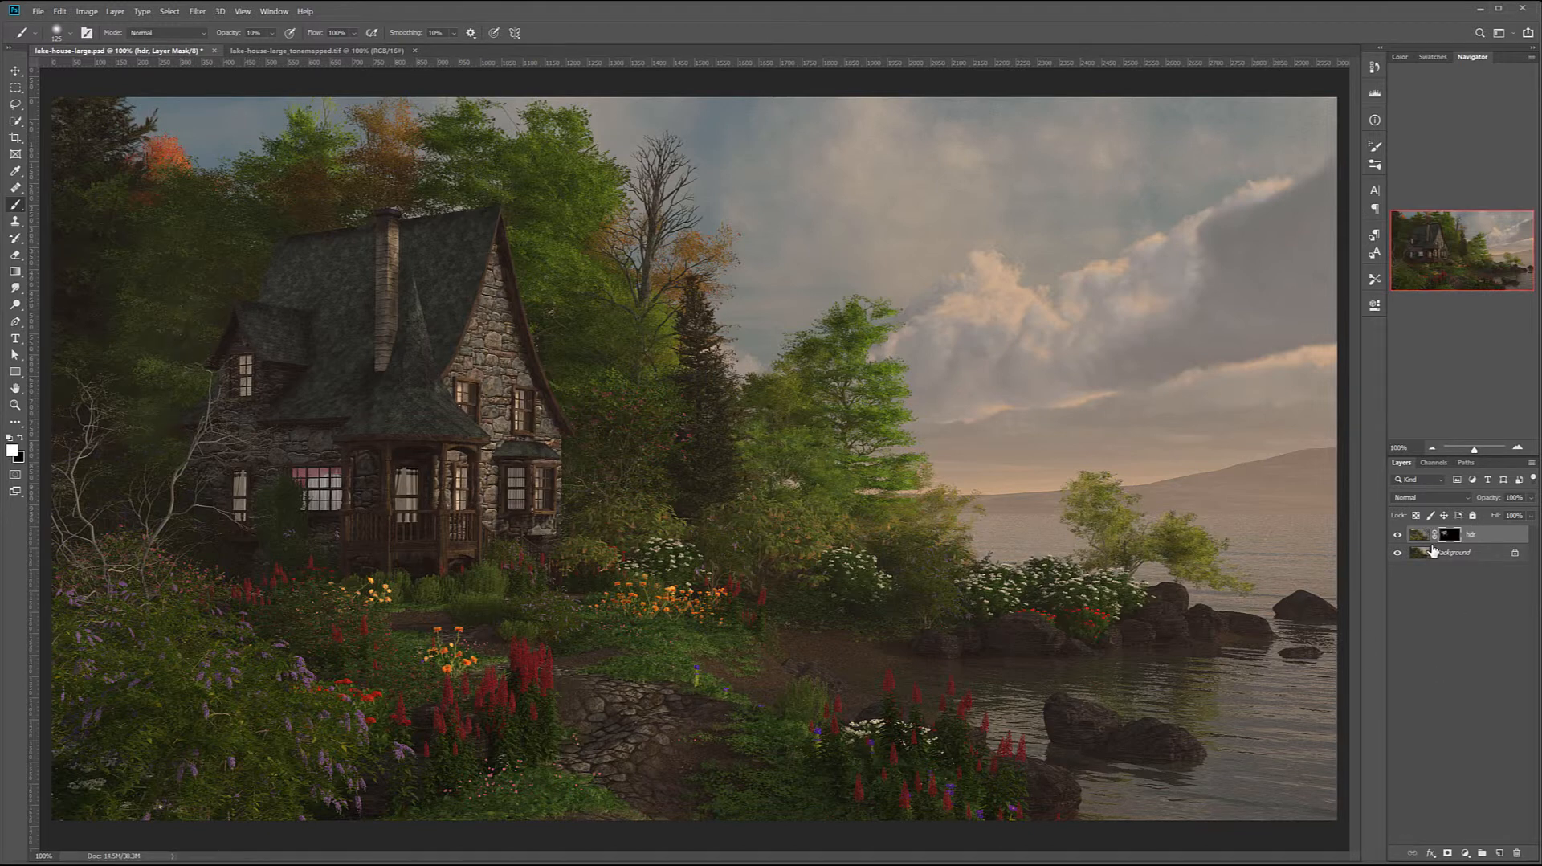
click(1398, 535)
click(1398, 536)
click(1398, 535)
click(1397, 535)
Reveal the hdr layer over the trees beside the cottage, the shoreline bushes and the foreground flowers with a 250 px brush
key(bracketright)
key(bracketright)
key(bracketright)
key(bracketright)
key(a)
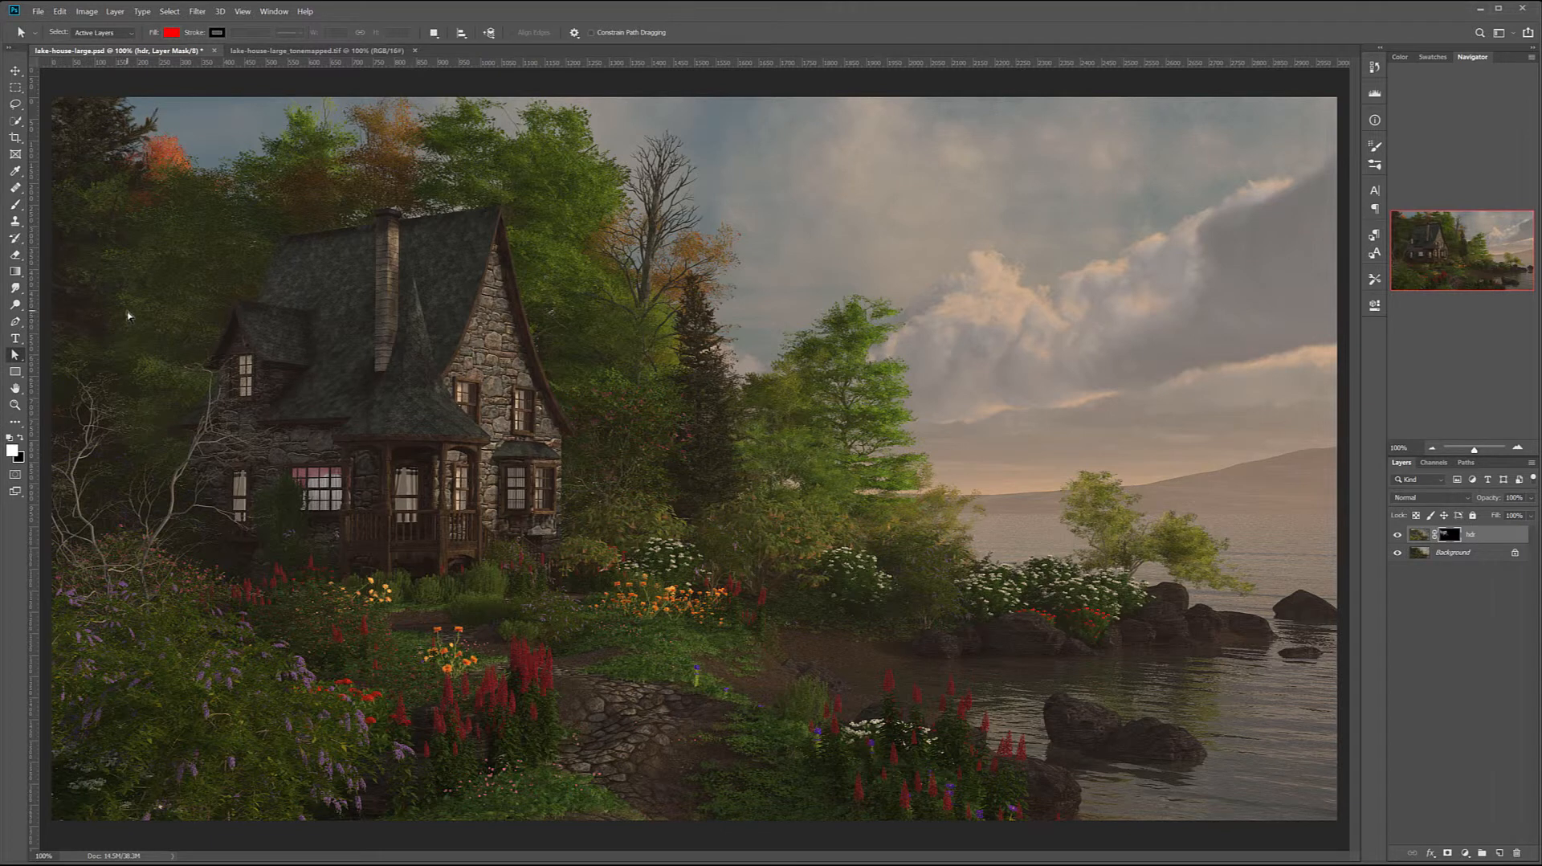
click(14, 204)
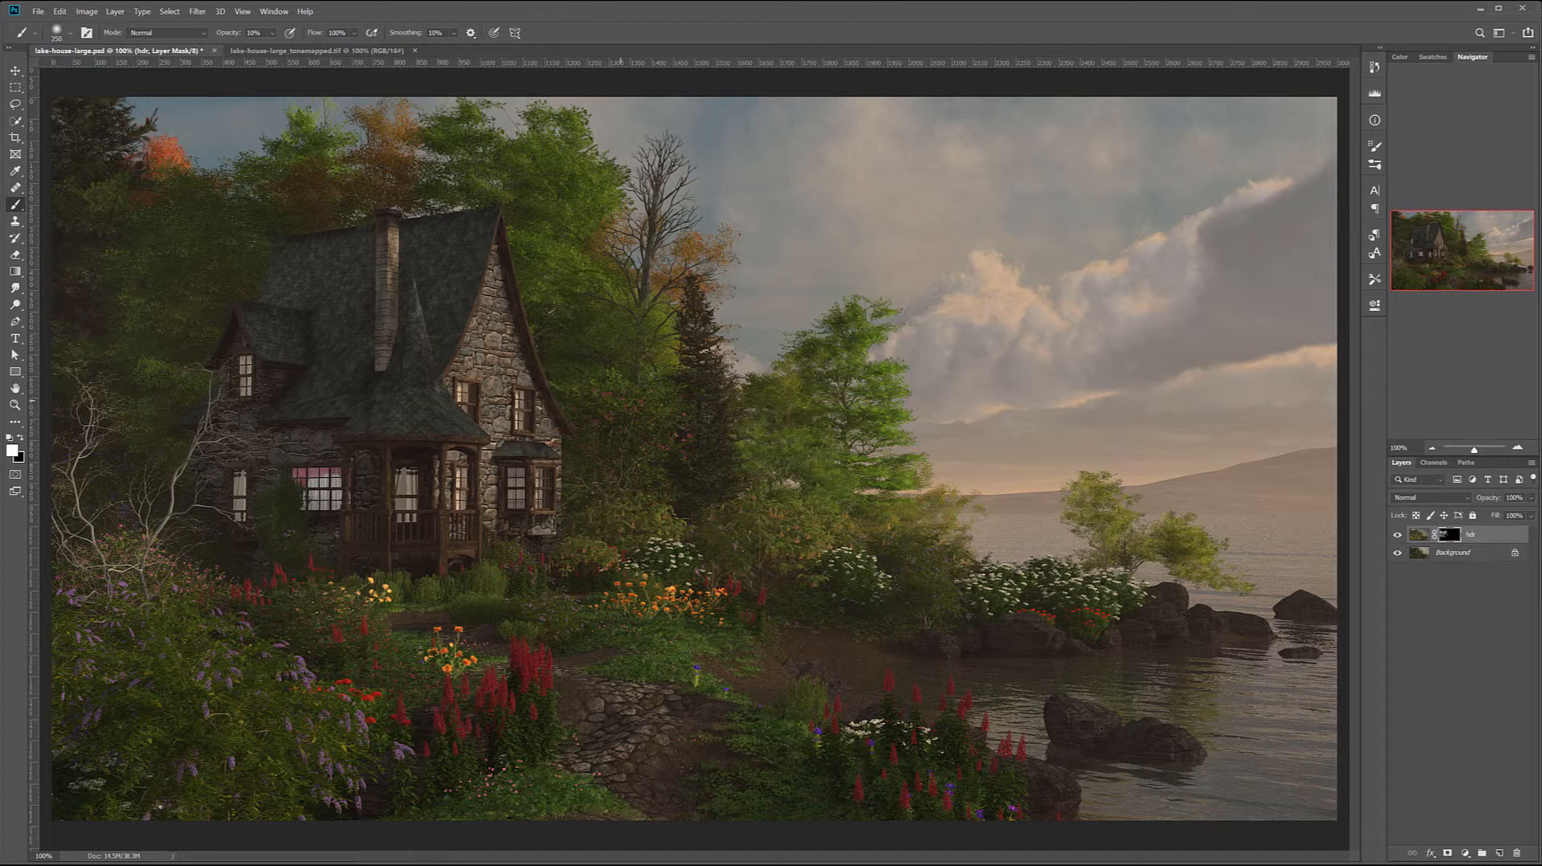
mouse_move(575, 330)
mouse_down()
mouse_move(648, 409)
mouse_move(557, 456)
mouse_move(697, 447)
mouse_move(704, 469)
mouse_move(780, 469)
mouse_move(735, 456)
mouse_move(813, 403)
mouse_move(827, 350)
mouse_move(826, 450)
mouse_move(774, 531)
mouse_move(691, 564)
mouse_move(897, 589)
mouse_up()
mouse_move(1047, 602)
mouse_down()
mouse_move(1098, 604)
mouse_move(1150, 537)
mouse_move(1127, 563)
mouse_up()
mouse_move(747, 749)
mouse_down()
mouse_move(774, 765)
mouse_move(925, 763)
mouse_move(953, 732)
mouse_move(586, 730)
mouse_move(431, 696)
mouse_move(277, 698)
mouse_move(200, 591)
mouse_move(176, 783)
mouse_up()
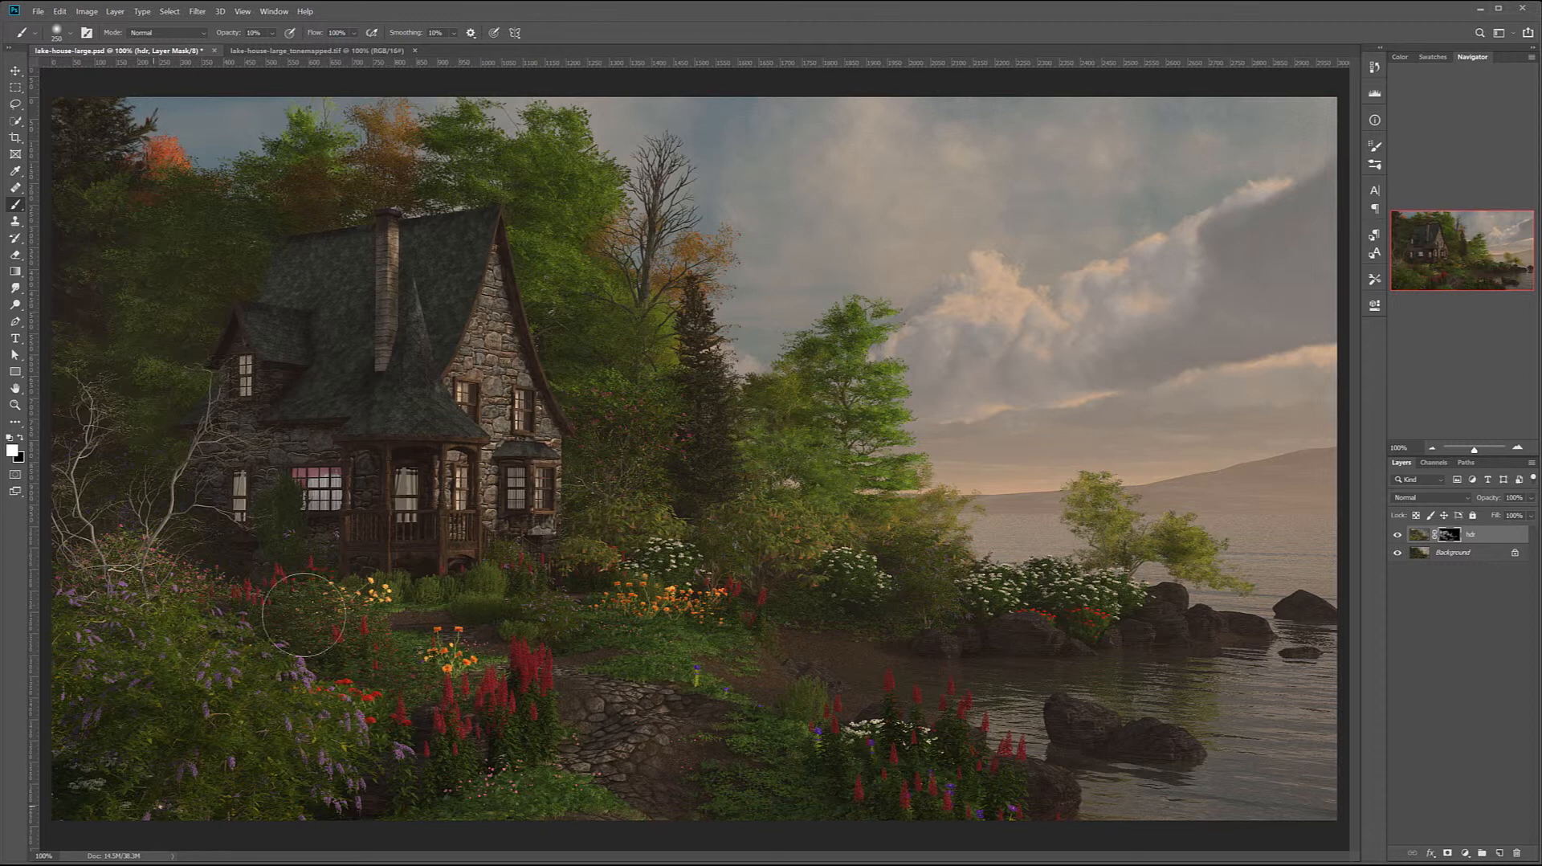
Reveal the hdr layer over the garden, cottage front and water near the rocks, then compare the image with and without it
mouse_move(285, 512)
mouse_down()
mouse_move(316, 550)
mouse_move(310, 569)
mouse_move(552, 619)
mouse_up()
mouse_move(451, 351)
mouse_down()
mouse_move(342, 274)
mouse_move(491, 239)
mouse_move(455, 320)
mouse_move(477, 430)
mouse_move(601, 394)
mouse_move(626, 518)
mouse_up()
mouse_move(1144, 755)
mouse_down()
mouse_move(1190, 627)
mouse_move(1196, 786)
mouse_up()
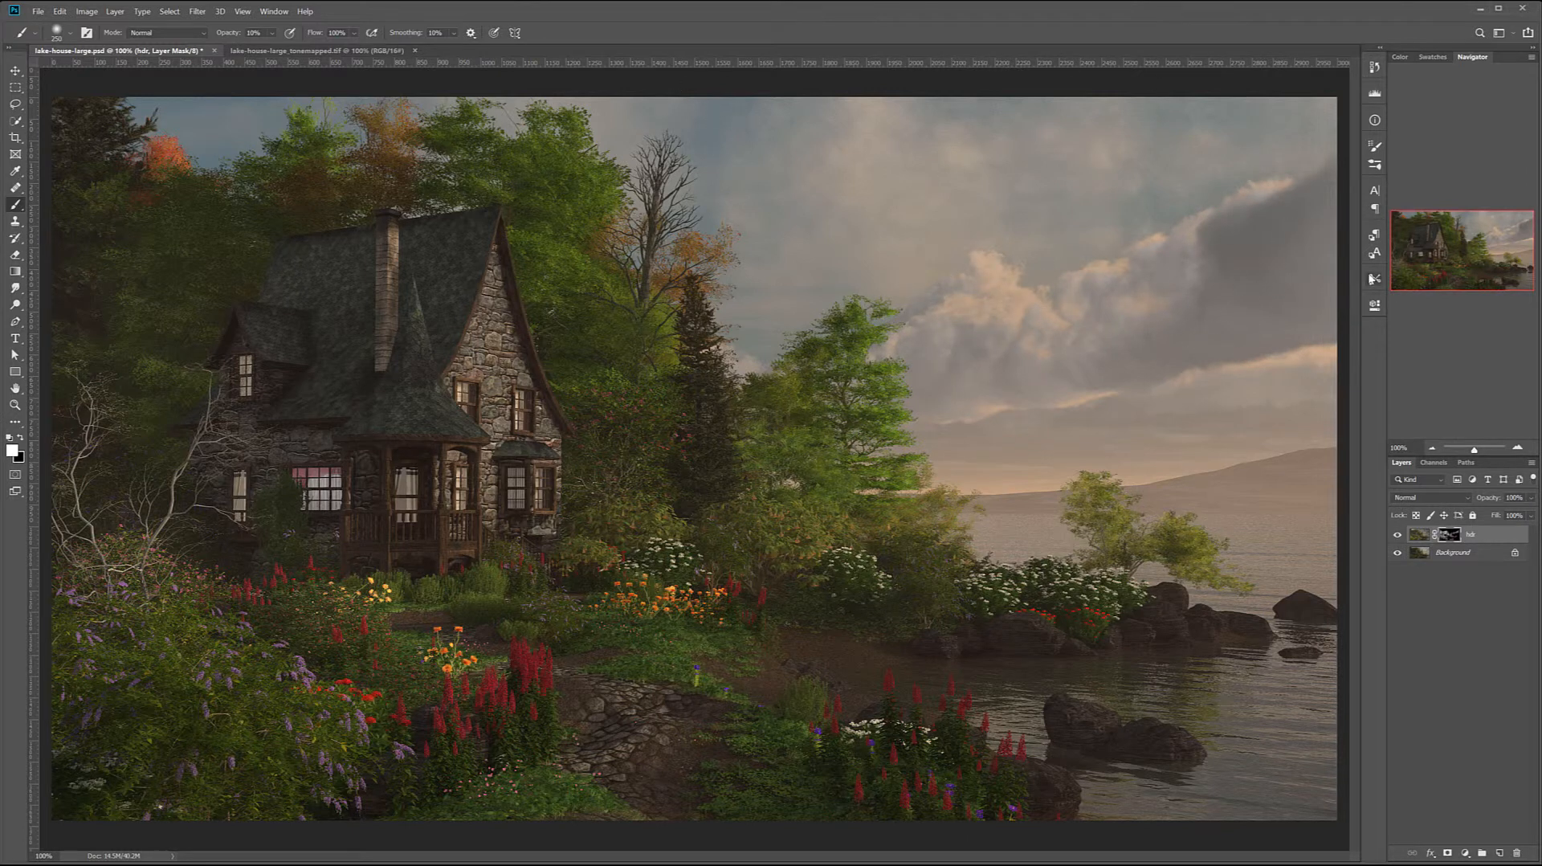
click(1397, 535)
click(1397, 535)
click(1397, 534)
click(1397, 534)
click(1397, 535)
click(1397, 535)
Add a new layer named road above the hdr layer
click(1499, 854)
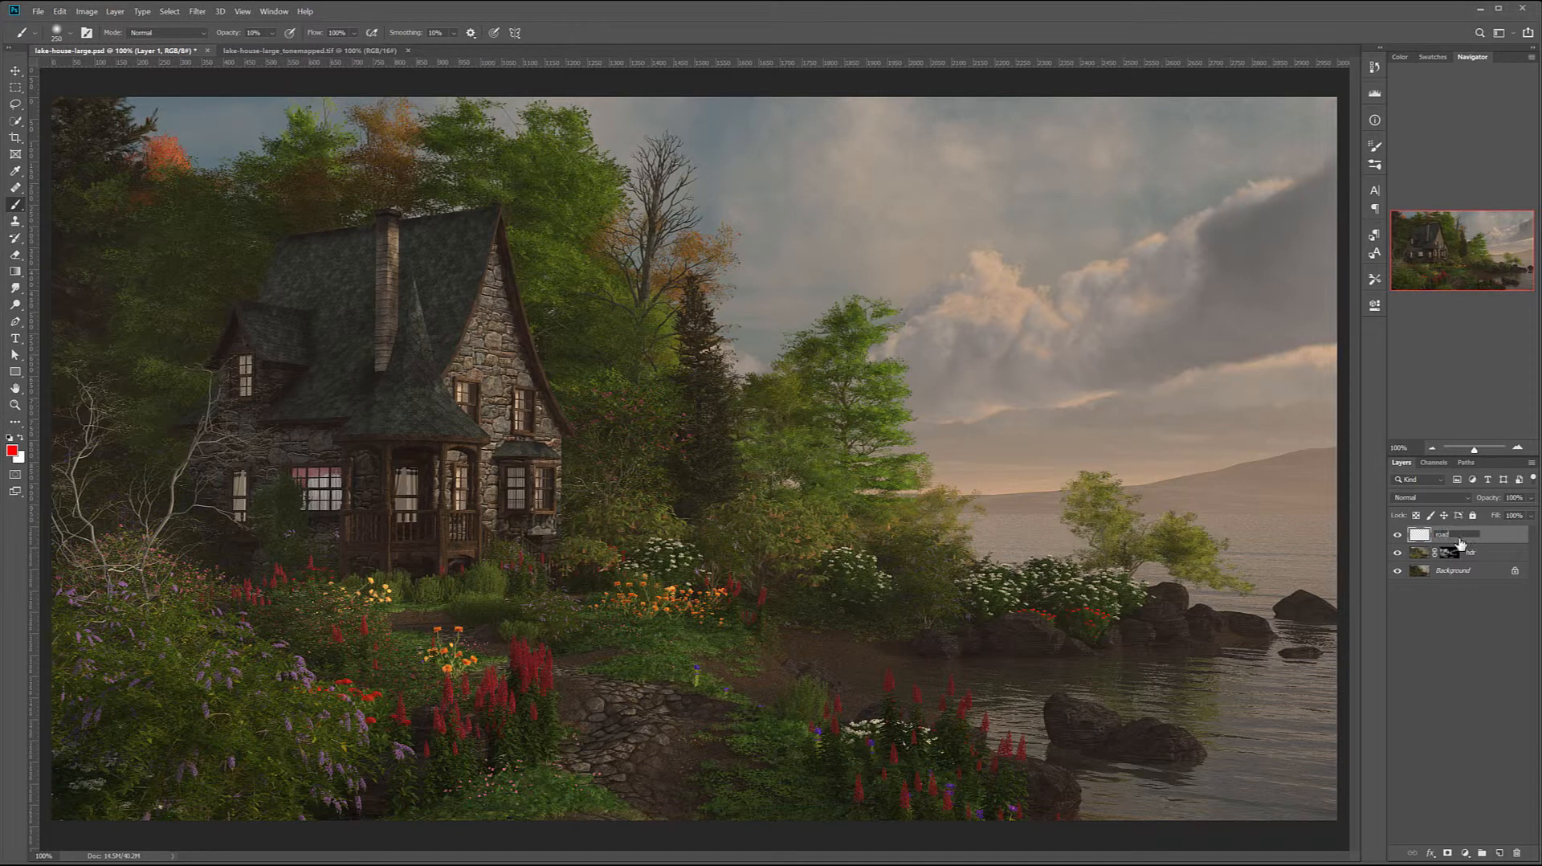
key(Return)
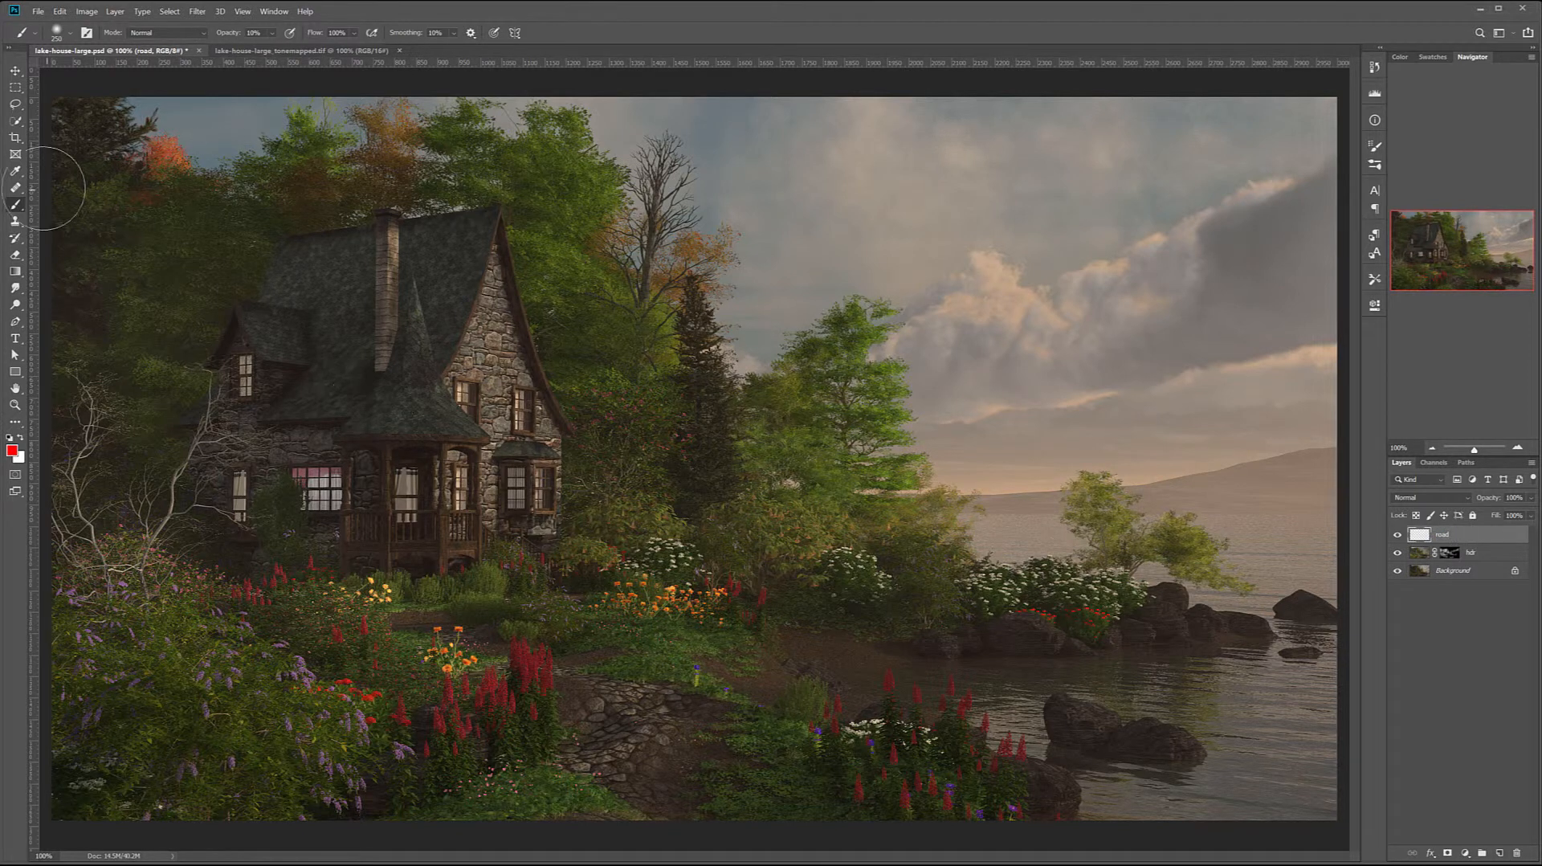
Start cloning path stones onto the bare dirt patch in front of the cottage with a small Clone Stamp brush at 30% opacity
click(15, 221)
scroll(586, 776, up, 2)
scroll(587, 775, up, 3)
scroll(587, 776, up, 1)
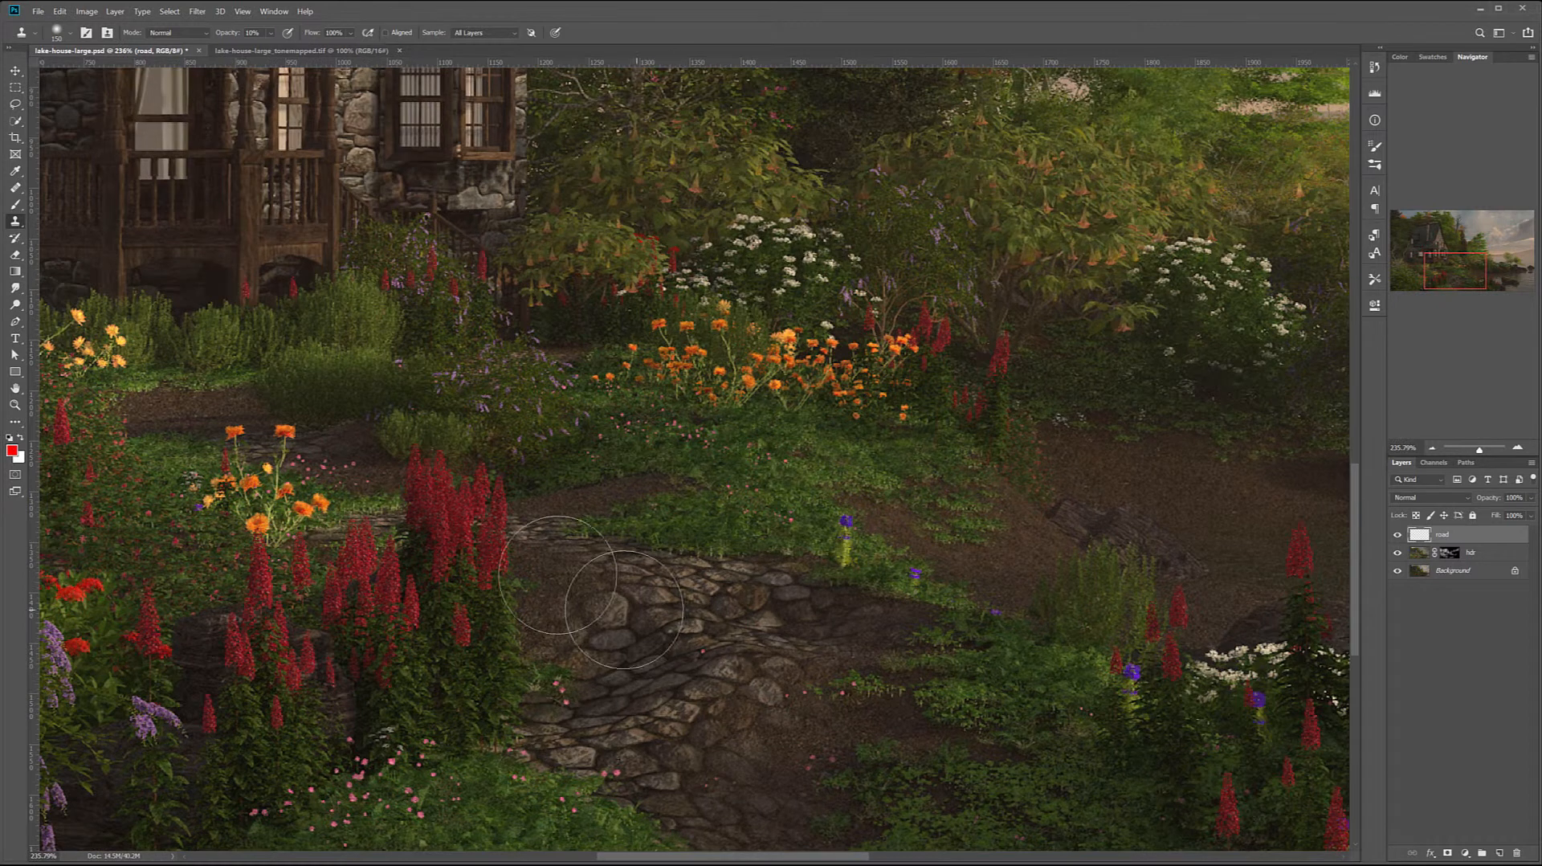
key(bracketleft)
key(bracketleft)
key(bracketleft)
key(bracketleft)
key(bracketleft)
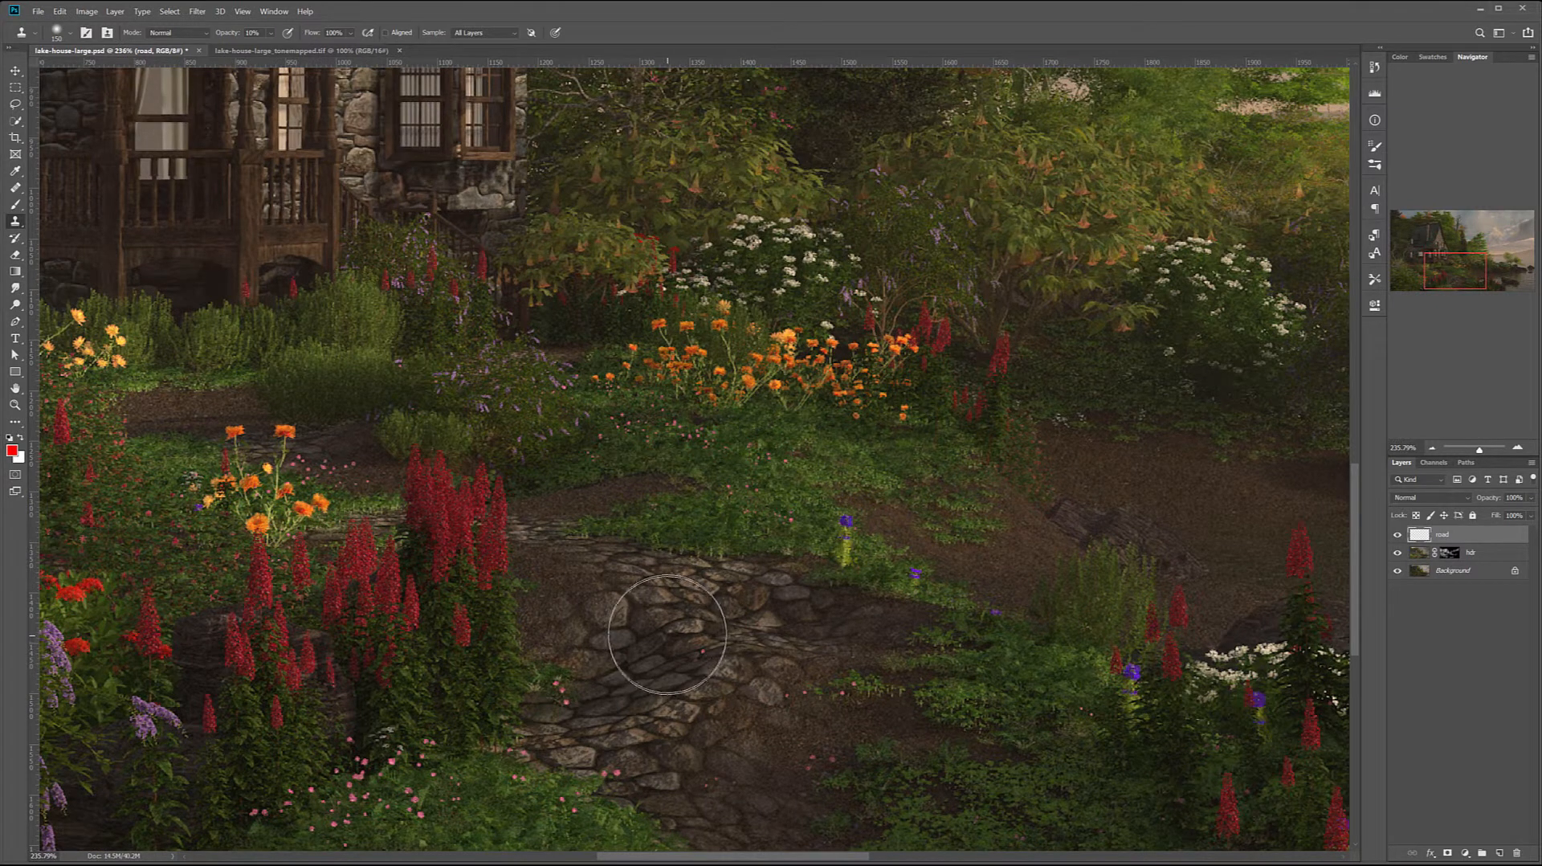
key(bracketleft)
key(bracketleft)
key(bracketleft)
key(bracketleft)
key(bracketleft)
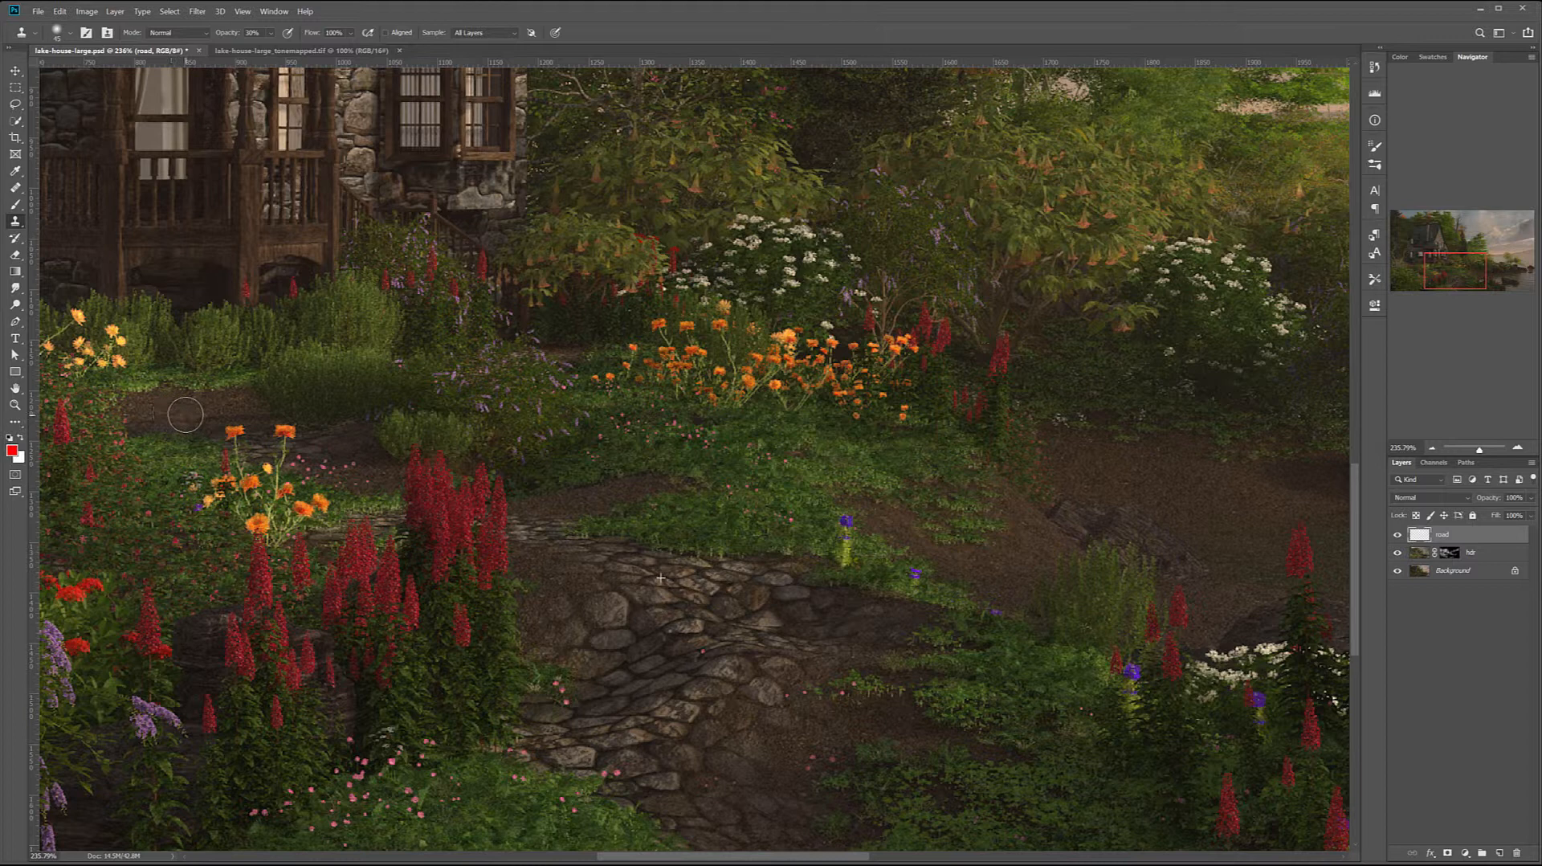
mouse_move(201, 415)
mouse_down()
mouse_move(218, 408)
mouse_move(189, 420)
mouse_move(224, 412)
mouse_move(133, 410)
mouse_move(164, 416)
mouse_up()
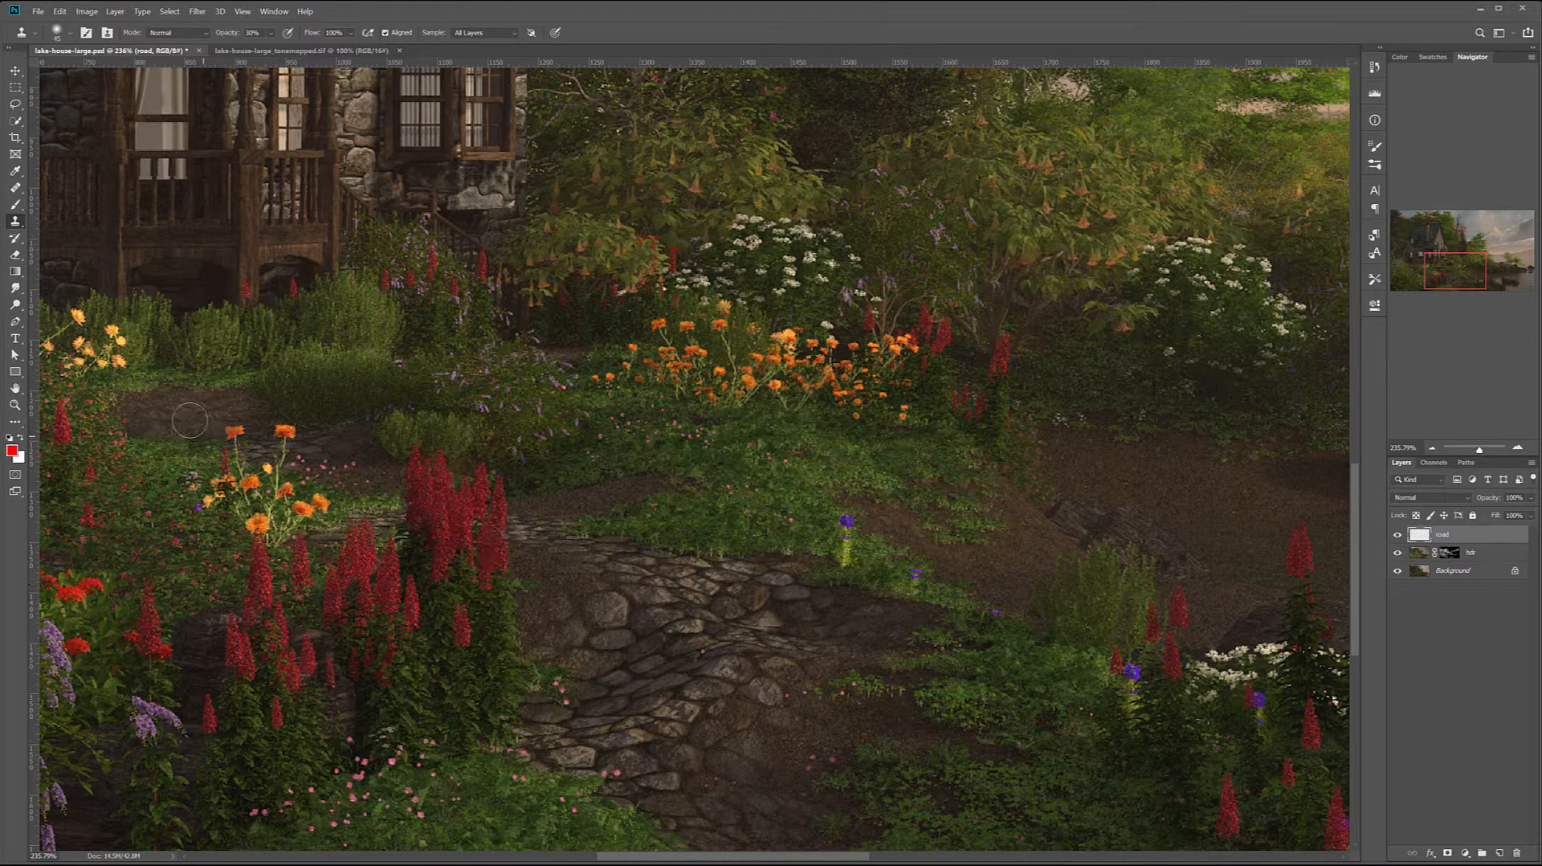
Clone over the dirt patch near the porch, the path behind the red flowers and the dirt edge beside the orange flowers, with Aligned on
mouse_move(196, 409)
mouse_down()
mouse_move(235, 409)
mouse_move(148, 408)
mouse_move(253, 411)
mouse_move(171, 419)
mouse_up()
drag(393, 488, 375, 475)
drag(598, 513, 602, 496)
alt+click(775, 444)
mouse_move(661, 481)
mouse_down()
mouse_move(624, 483)
mouse_move(674, 486)
mouse_move(601, 487)
mouse_up()
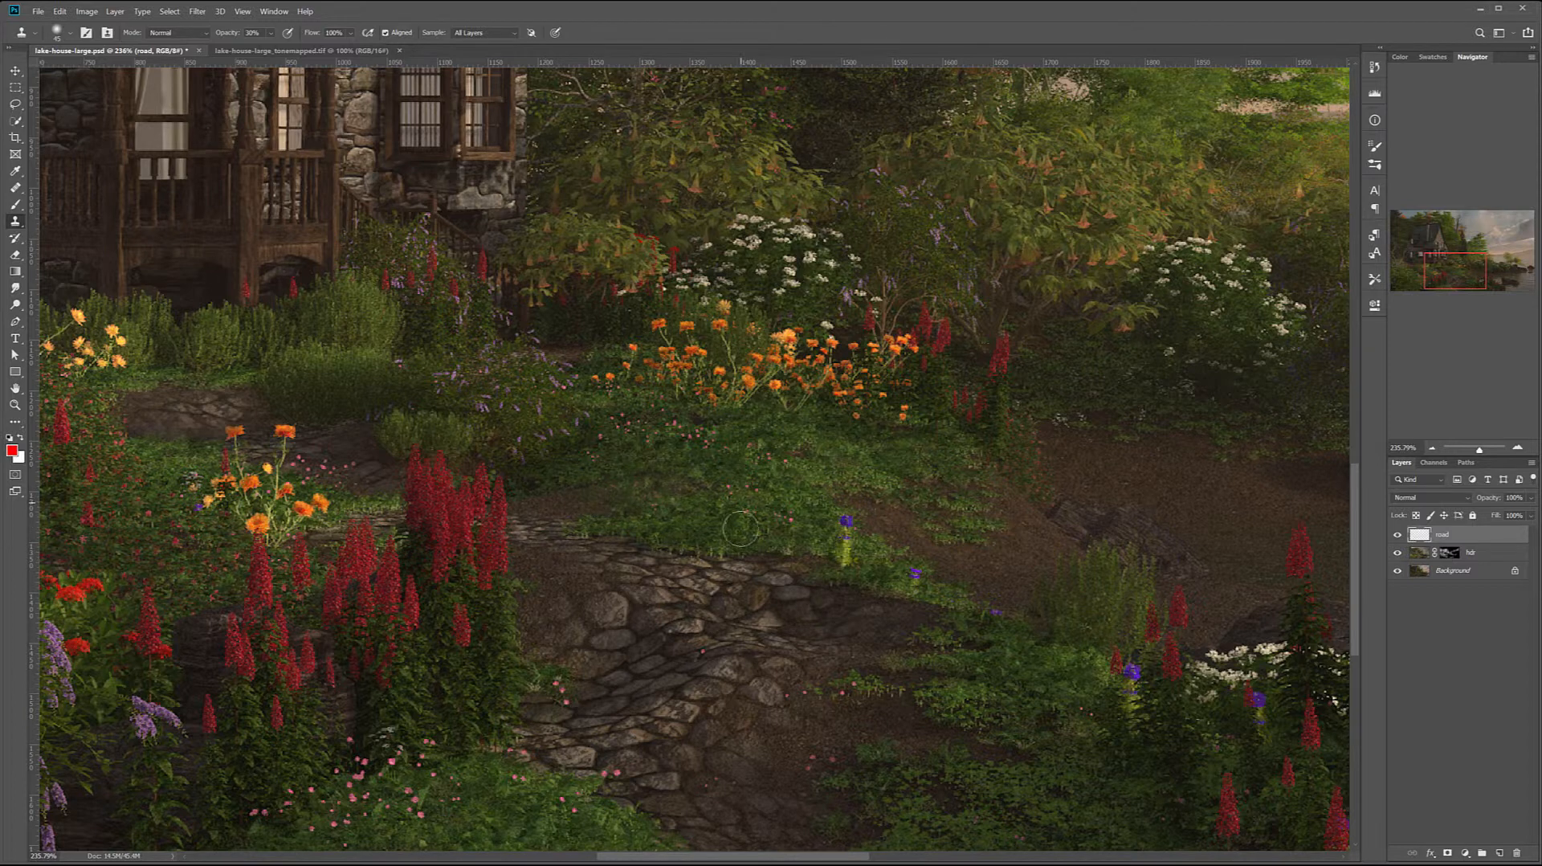
Clone leafy ground cover over the bare dirt on the lakeside edge of the stone path
alt+click(1078, 796)
mouse_move(918, 737)
mouse_down()
mouse_move(974, 768)
mouse_move(1182, 799)
mouse_move(1094, 803)
mouse_move(923, 735)
mouse_move(981, 734)
mouse_up()
click(1002, 771)
alt+click(1019, 793)
click(1054, 744)
Compare the whole image with and without the road layer
scroll(938, 726, down, 5)
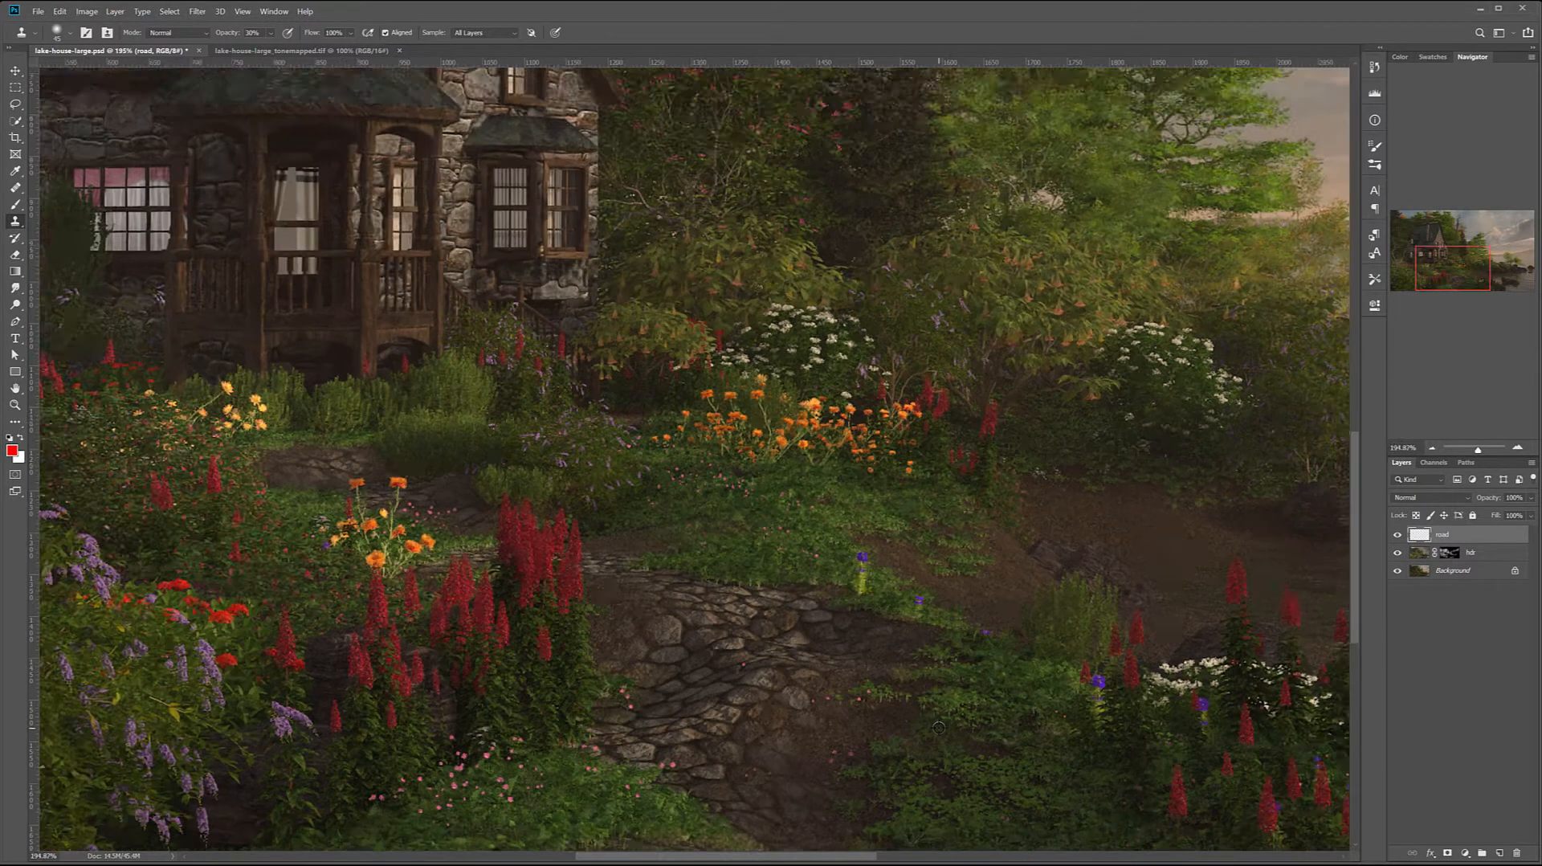
key(ctrl+1)
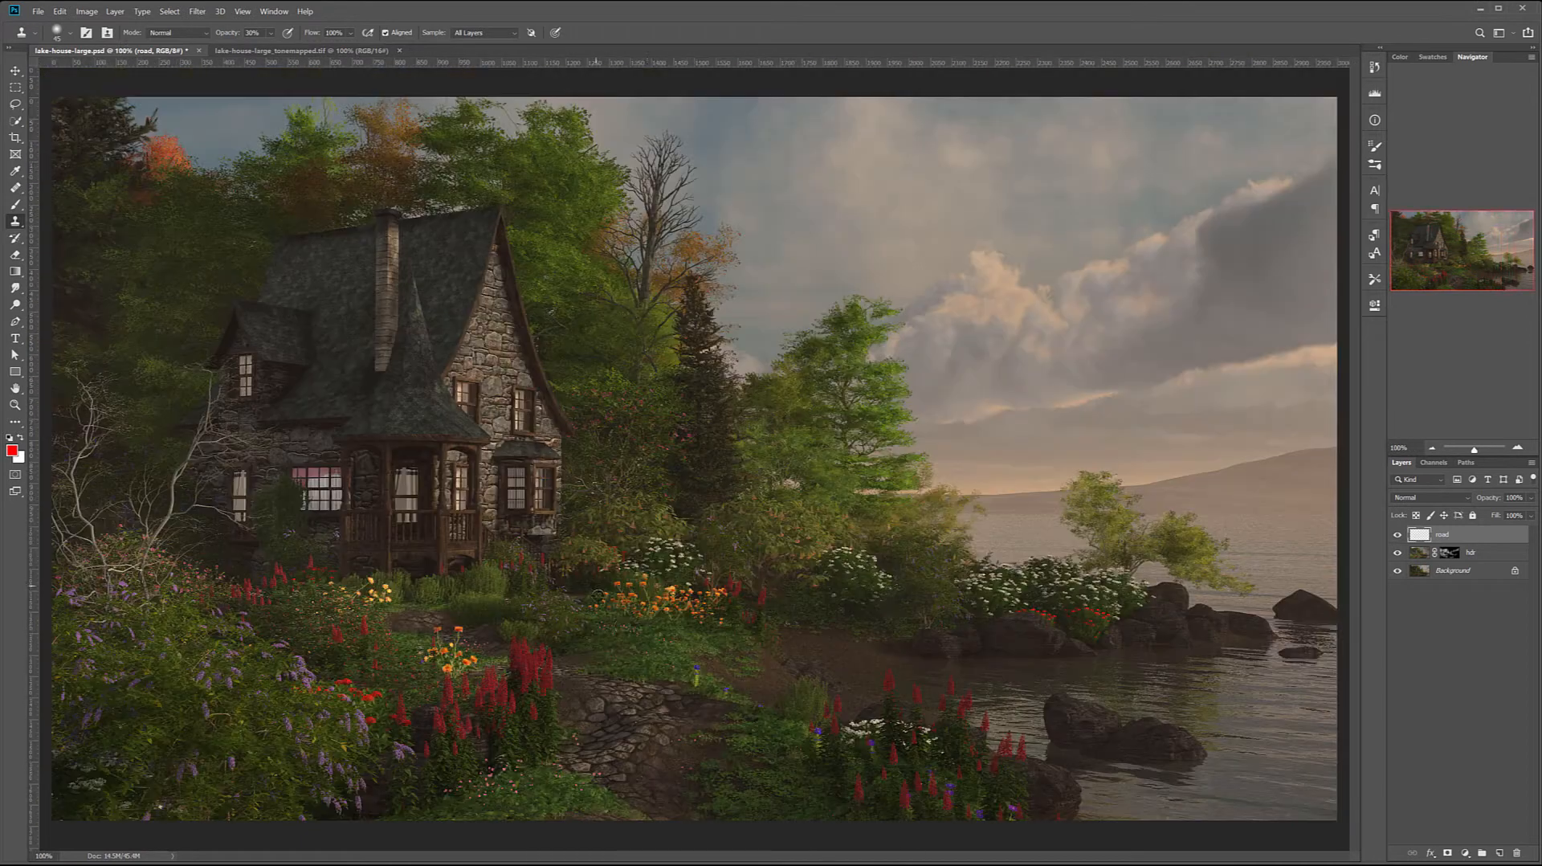
click(1396, 536)
click(1397, 536)
click(1396, 536)
click(1397, 536)
click(1396, 536)
click(1396, 536)
Add a new layer named splashes above the road layer
click(1498, 854)
double_click(1445, 535)
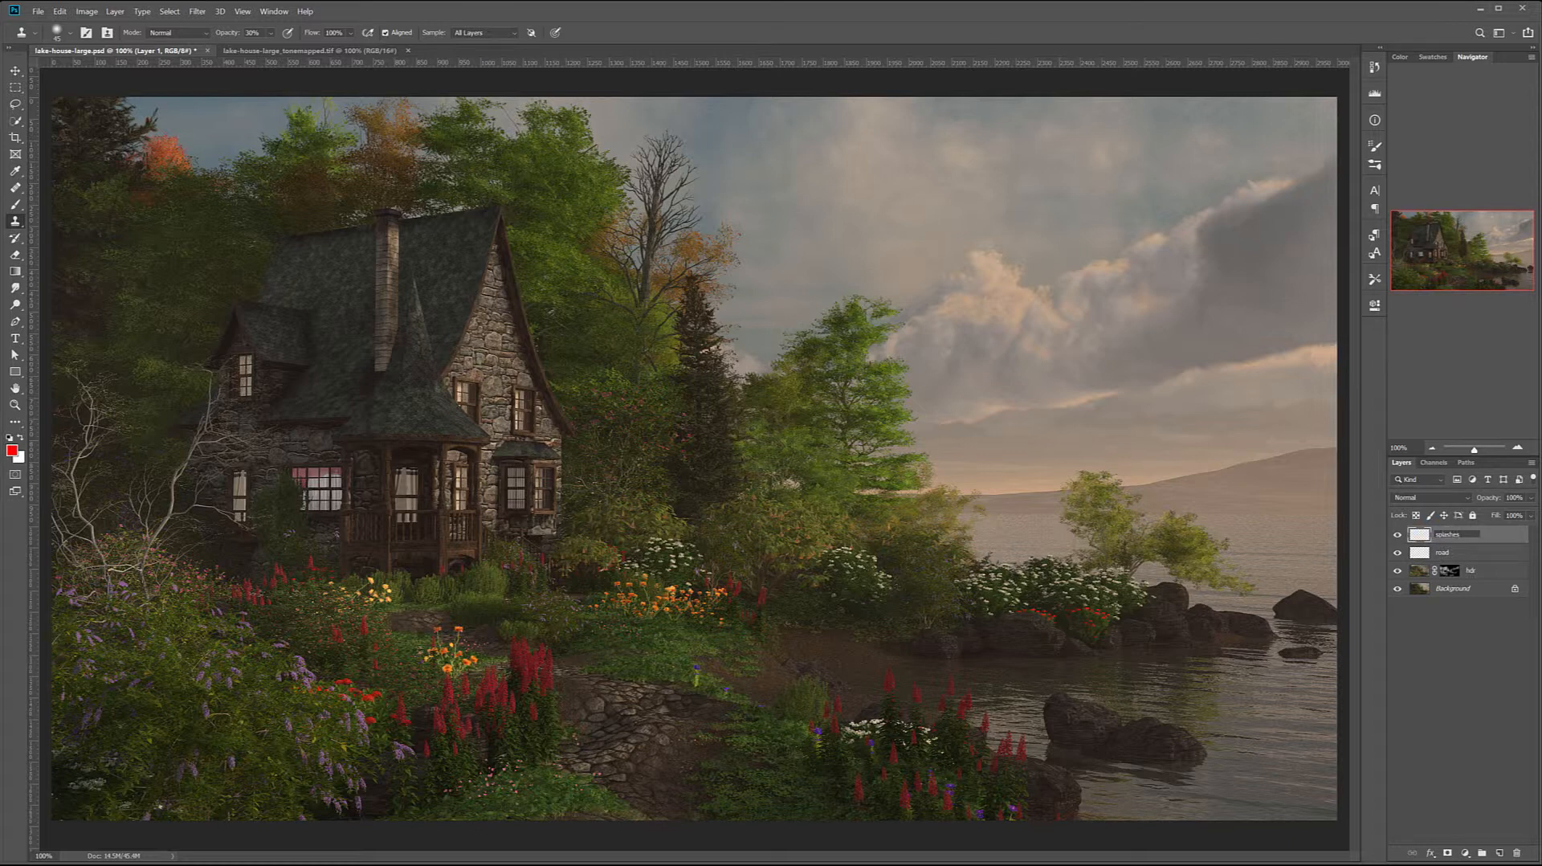
key(Return)
Browse the Rons waterline and Rons Waves brushes, and pick a wide splash brush from the Rons_Splashes group for the Brush tool
scroll(1064, 701, up, 9)
drag(1208, 637, 764, 477)
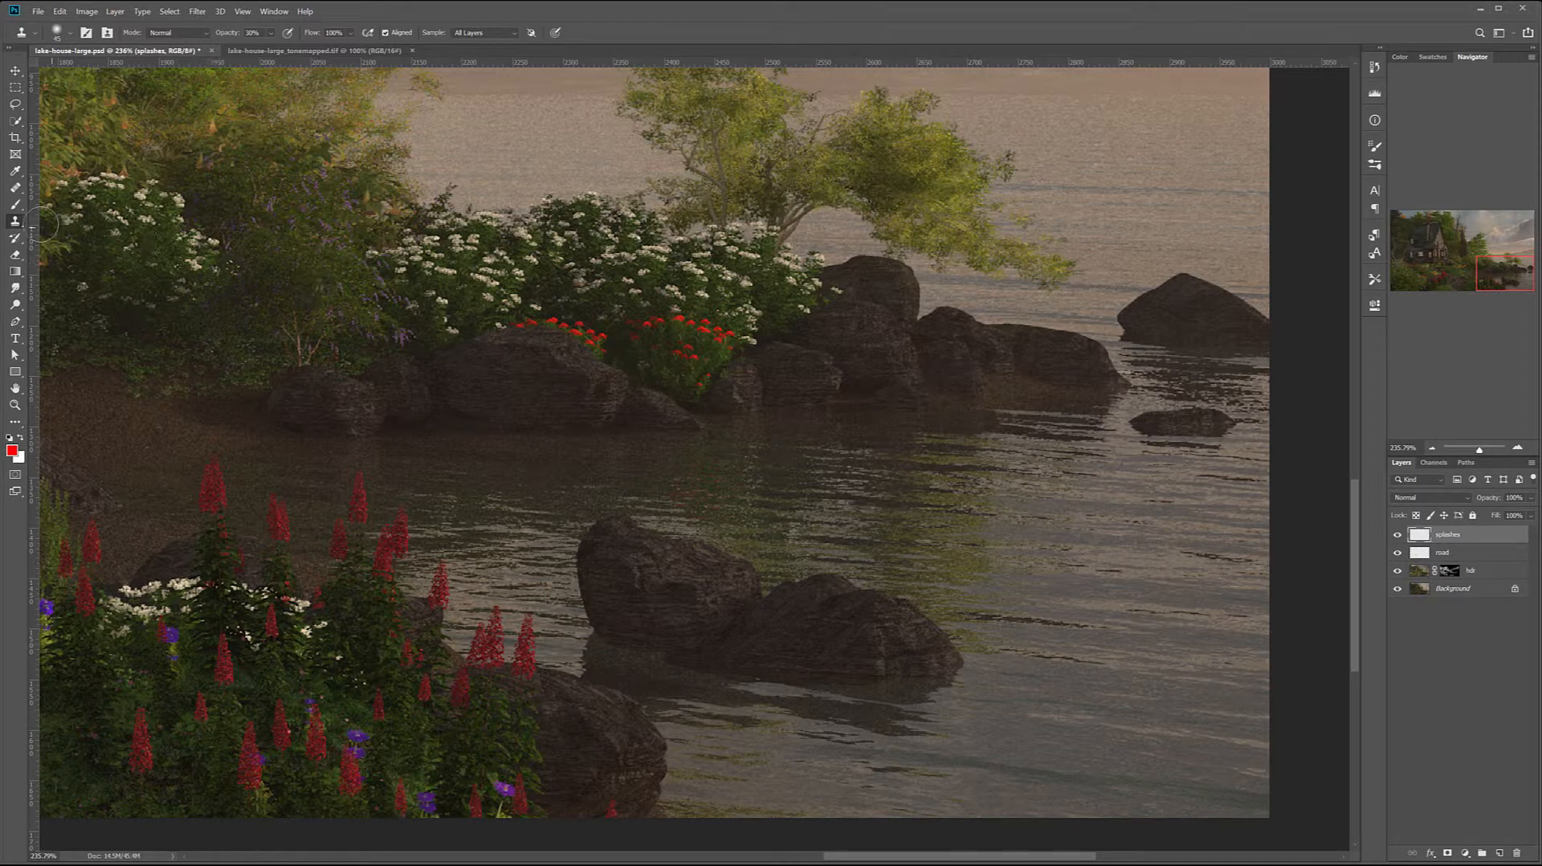
click(15, 206)
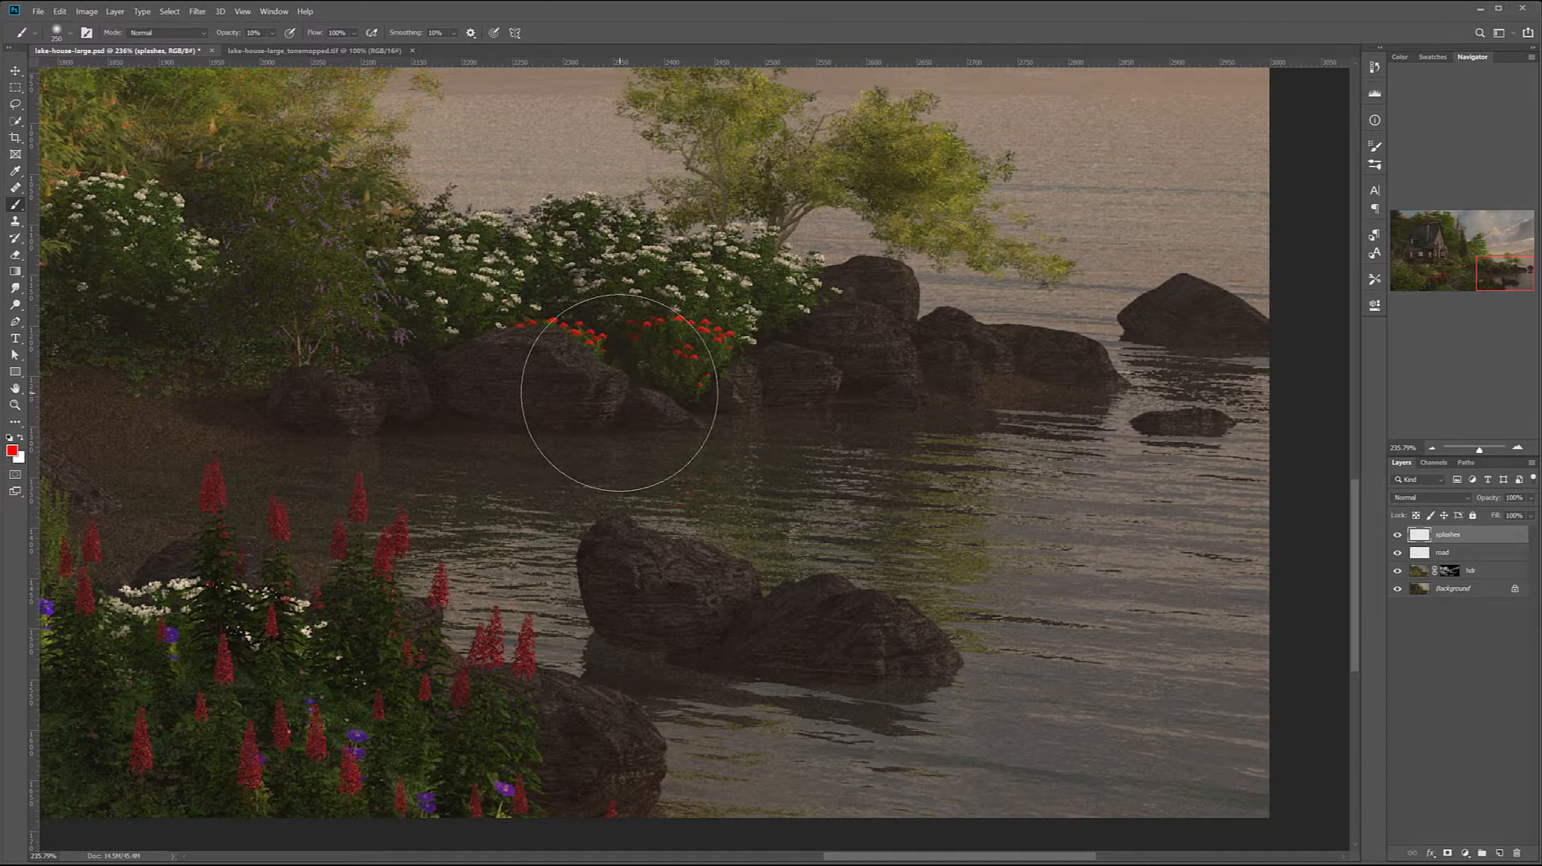
right_click(619, 393)
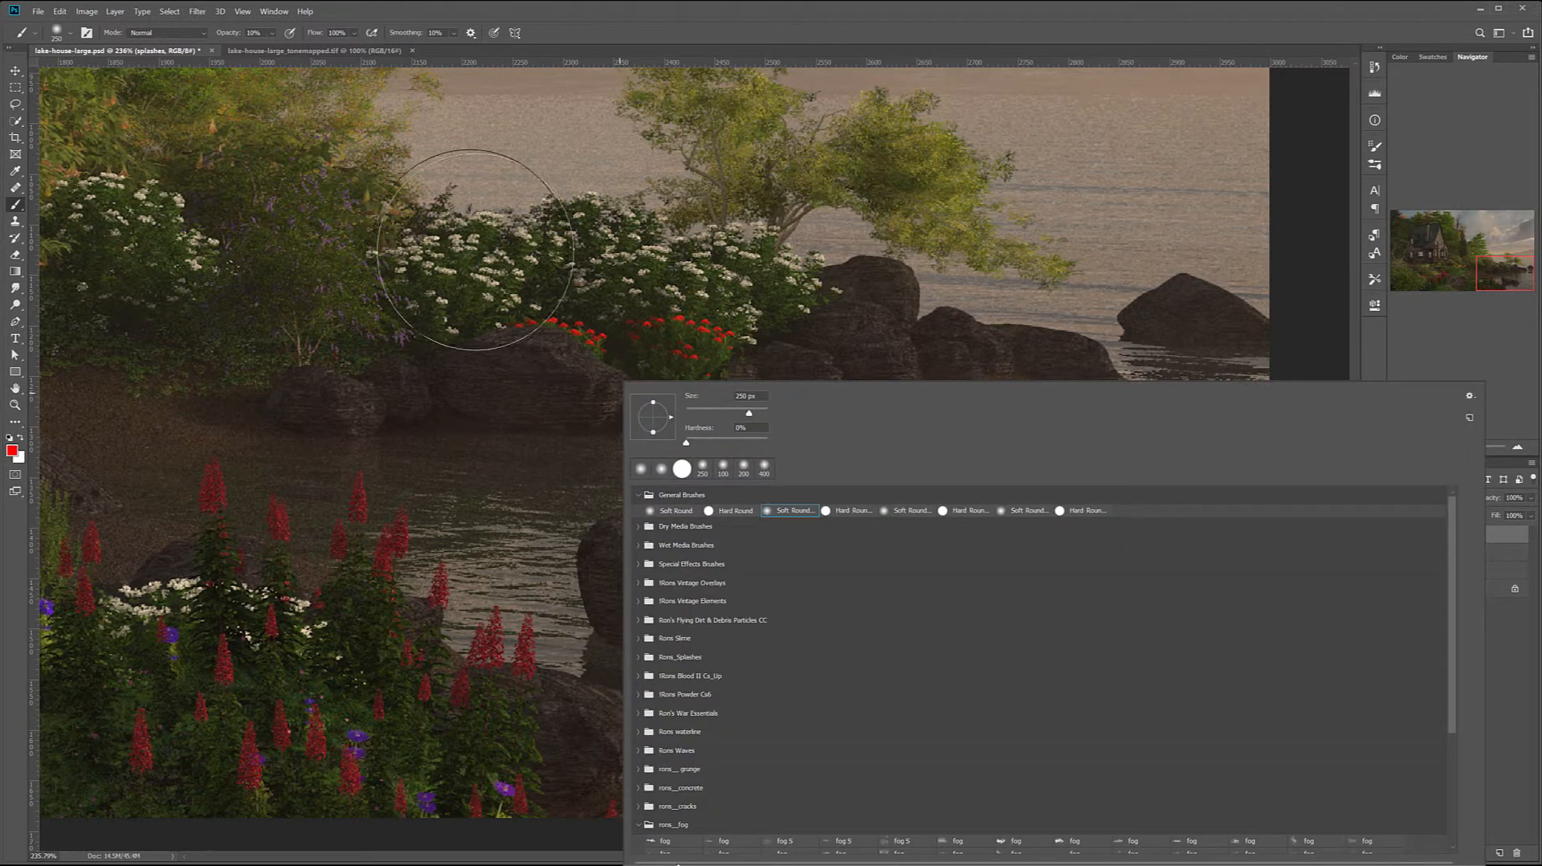
right_click(462, 258)
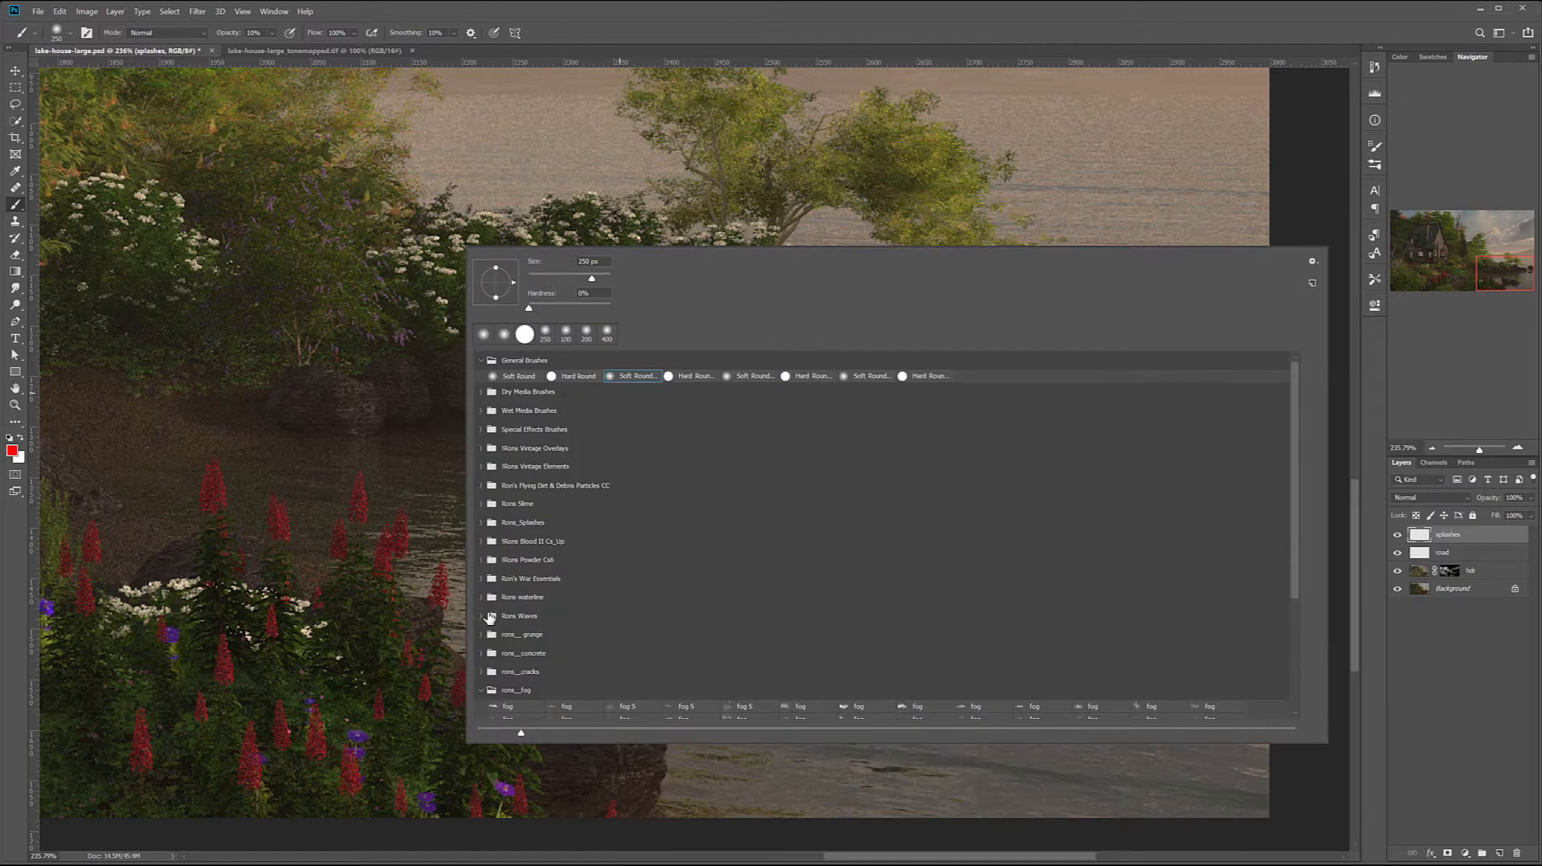
click(488, 596)
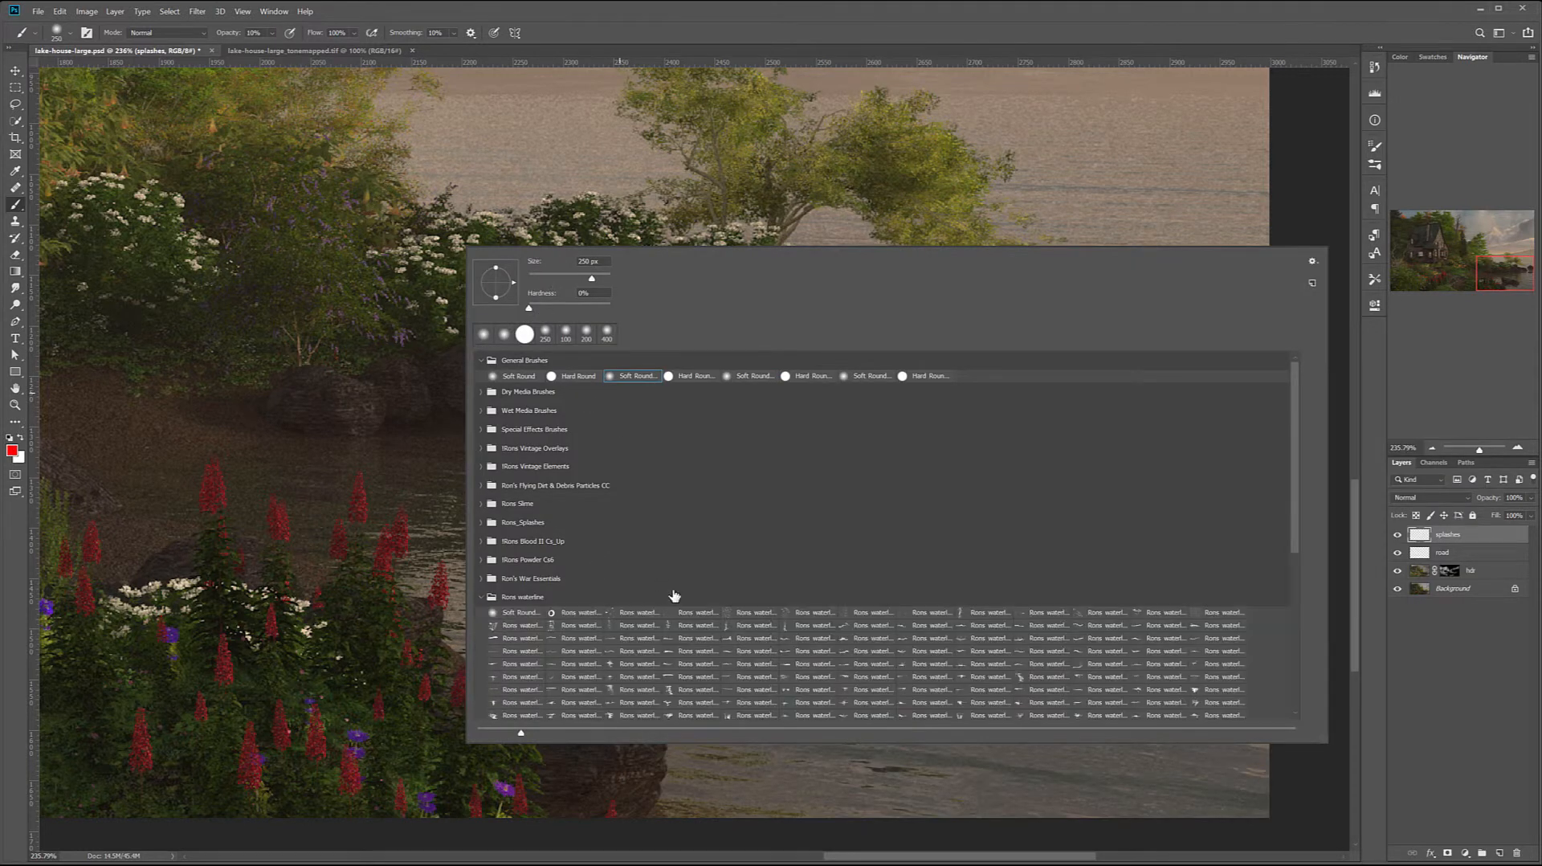
scroll(768, 580, down, 2)
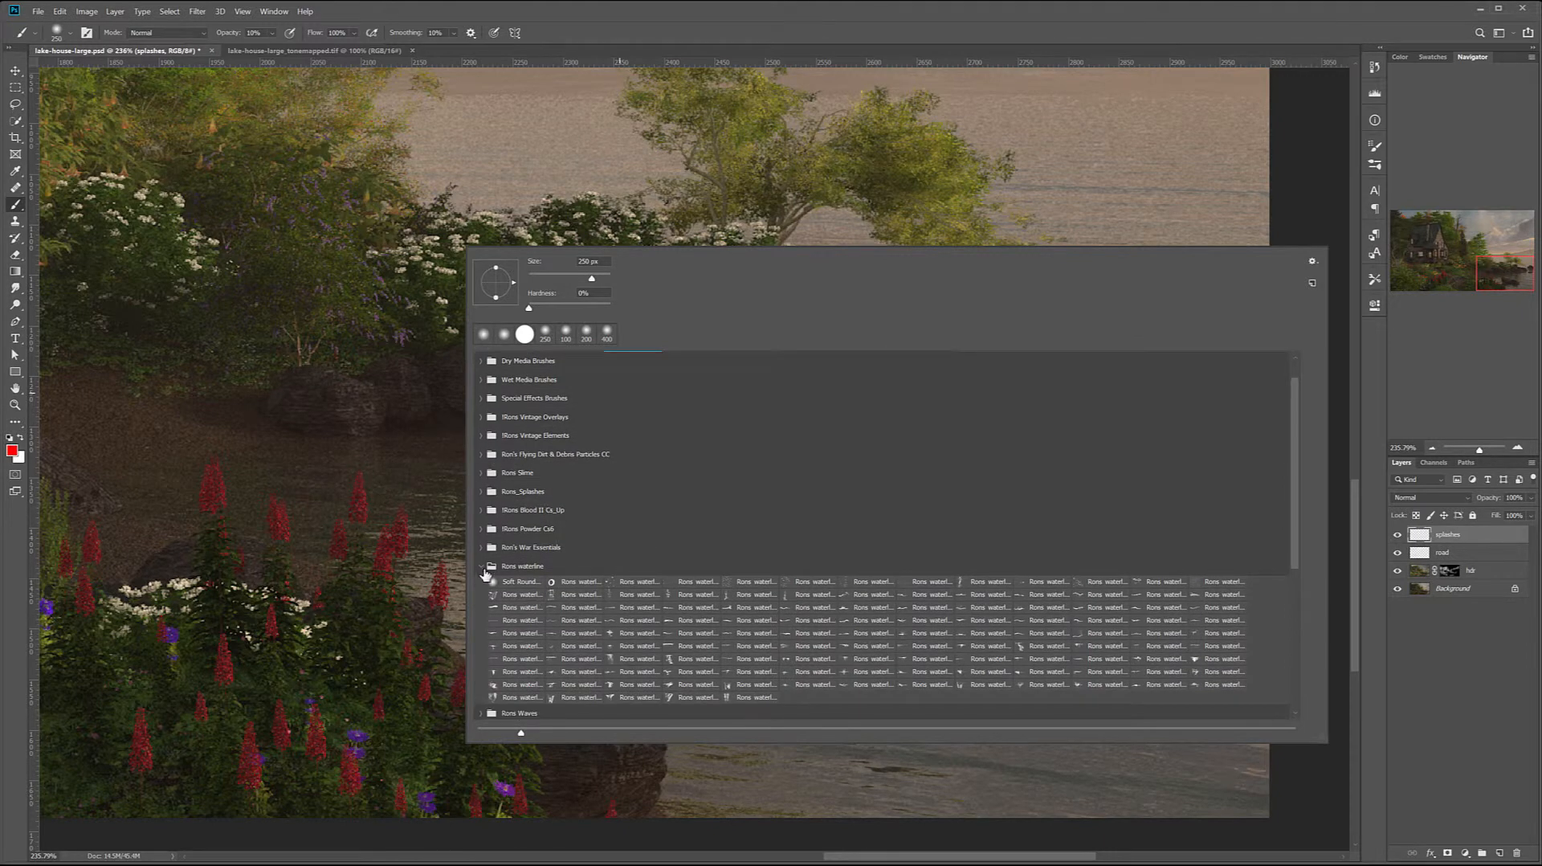
click(481, 566)
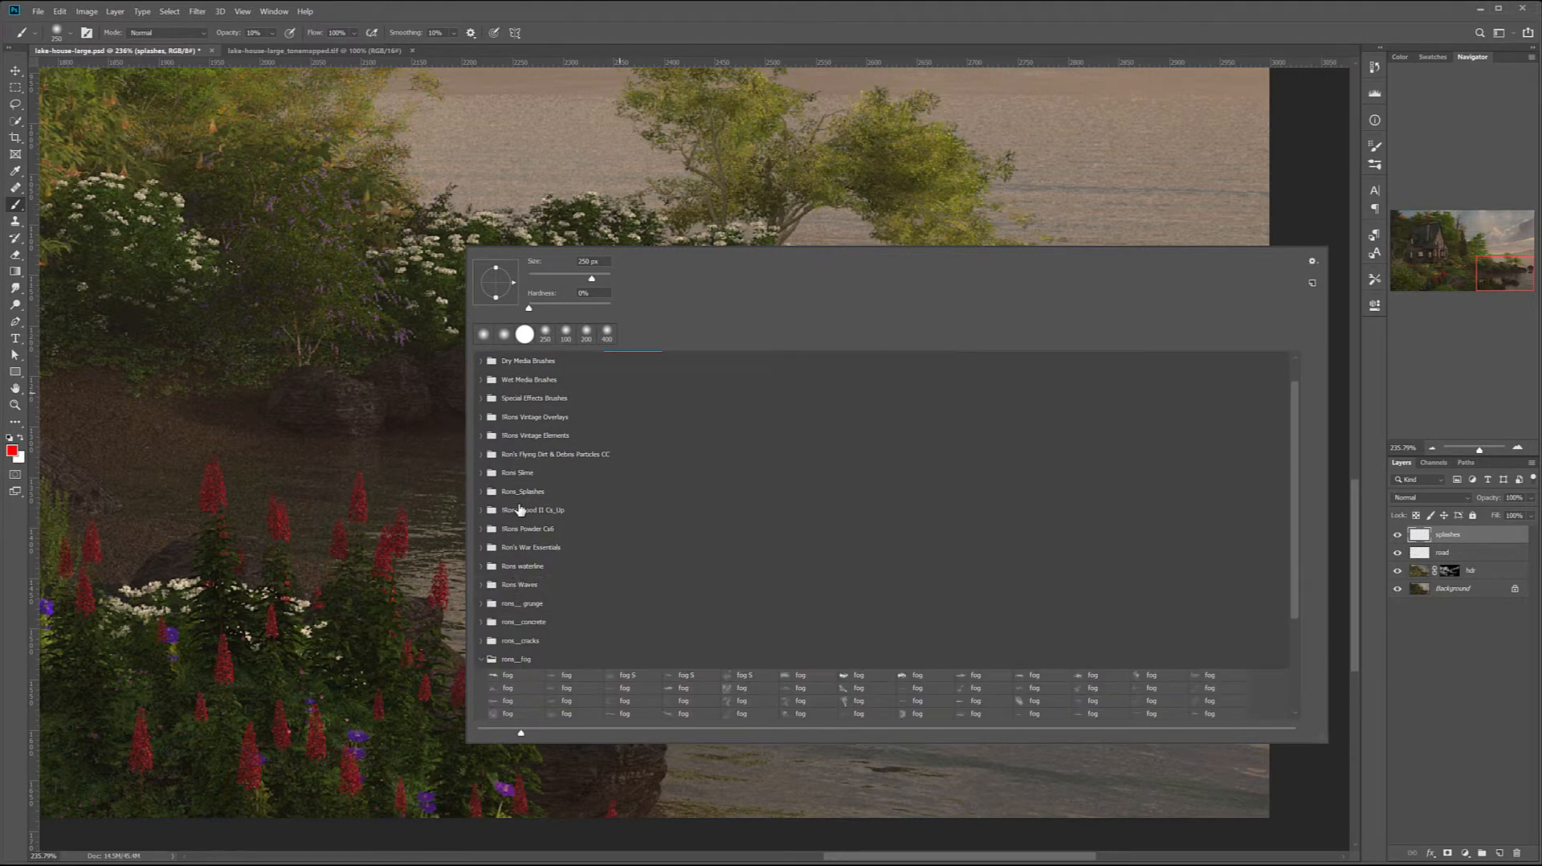
click(480, 585)
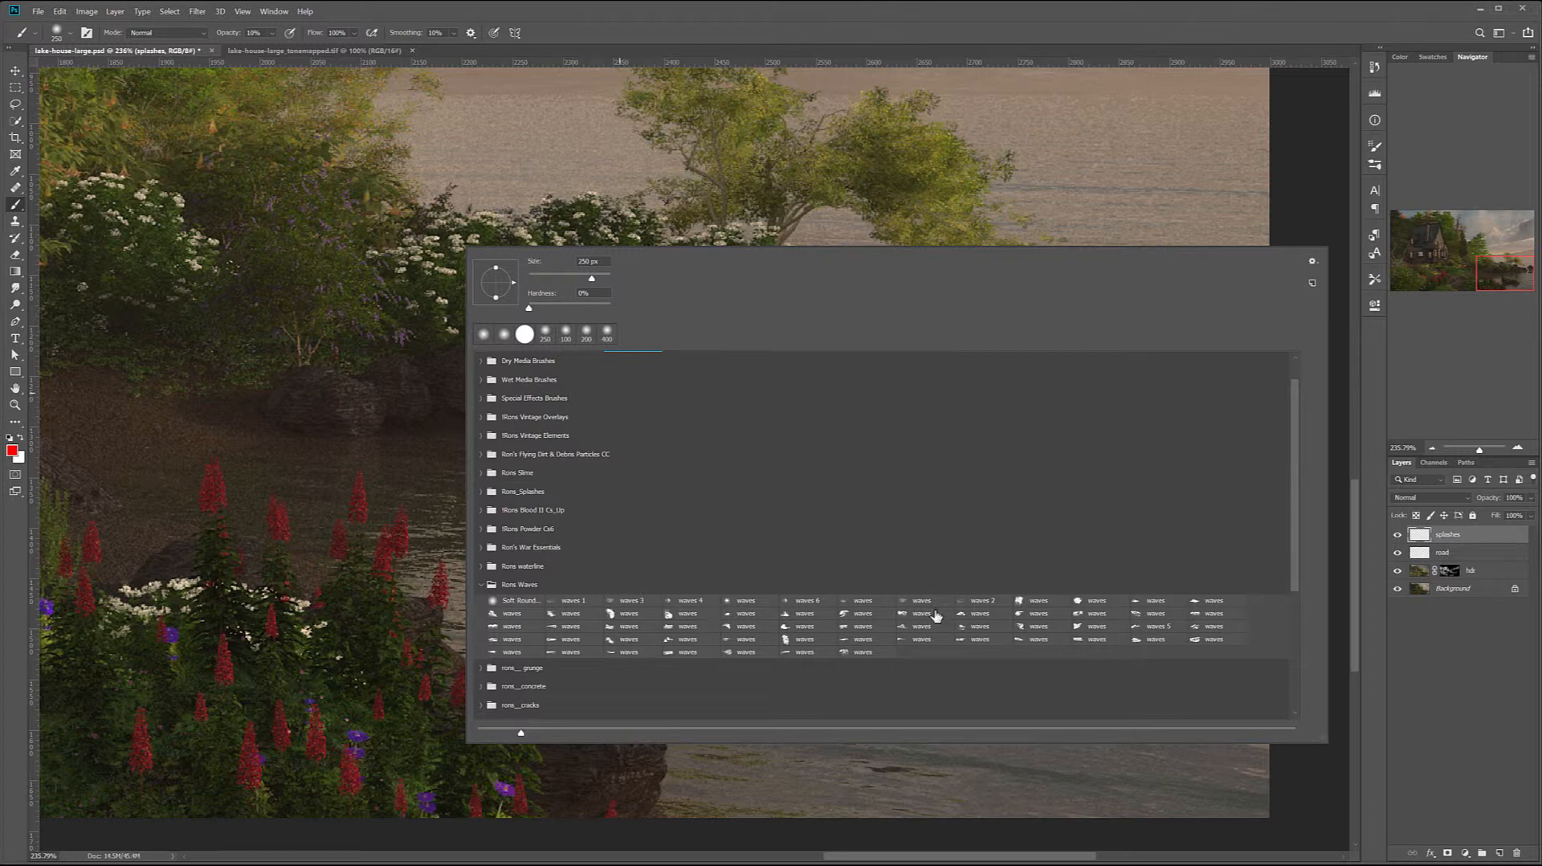
click(481, 587)
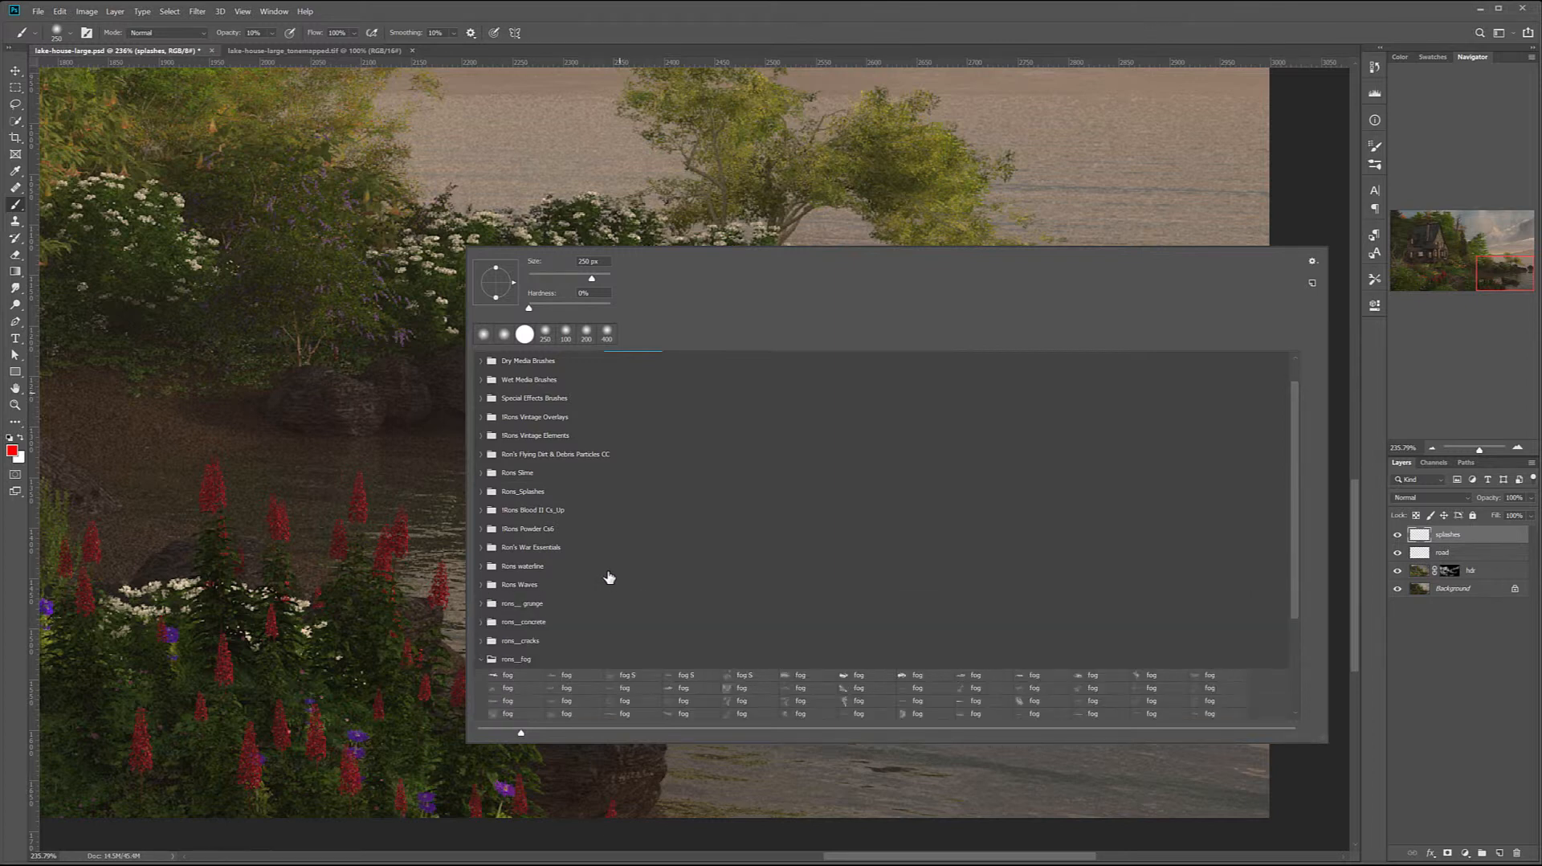
click(481, 492)
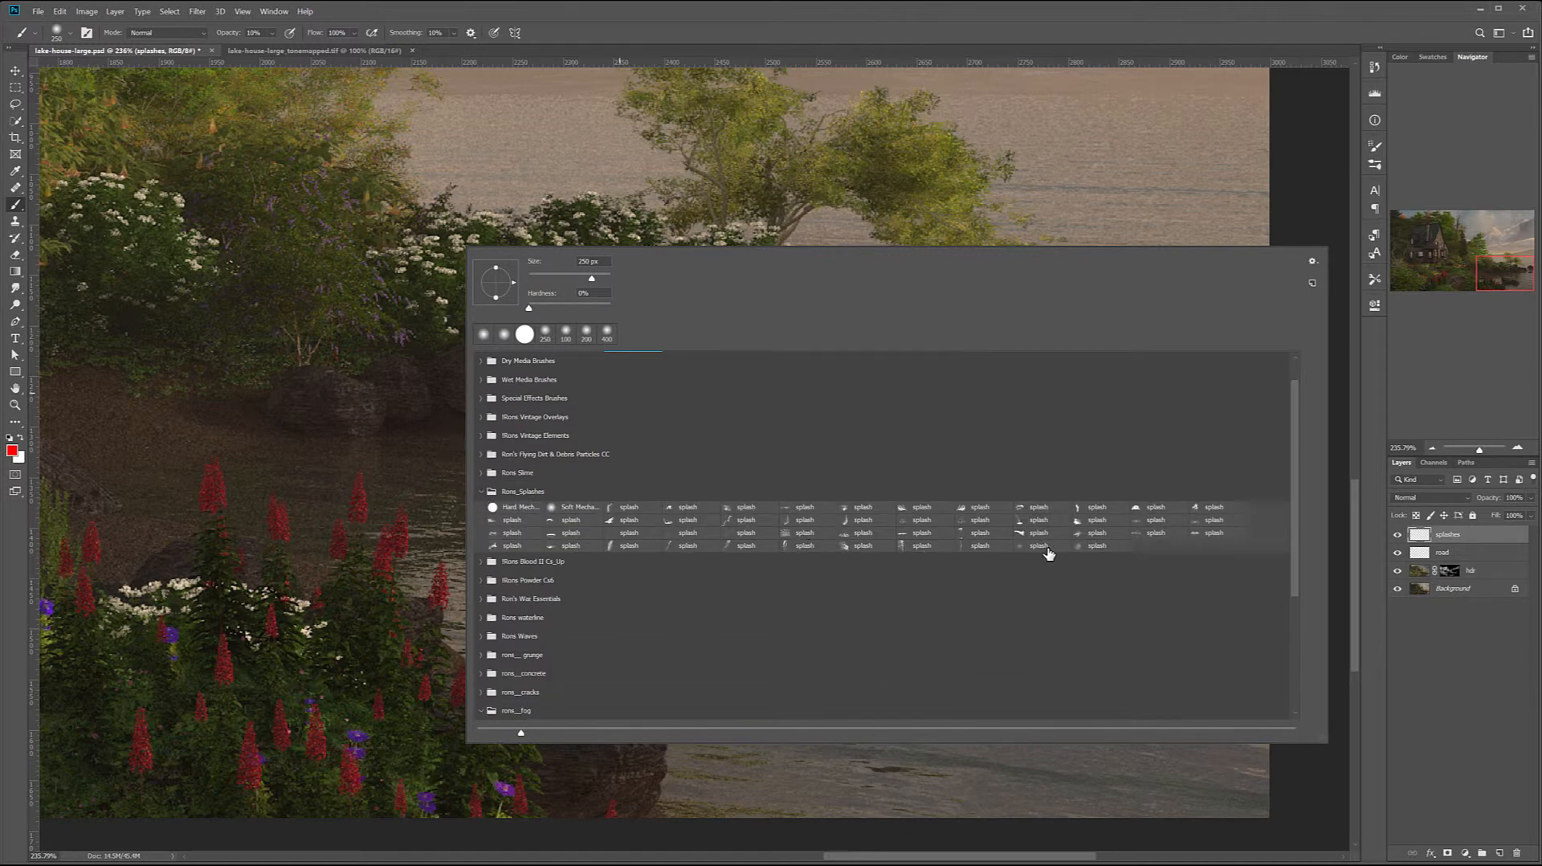
click(1194, 534)
Undo a test stamp, then set the splash brush to white, 100% opacity and a size of 175 px
click(803, 190)
key(ctrl+z)
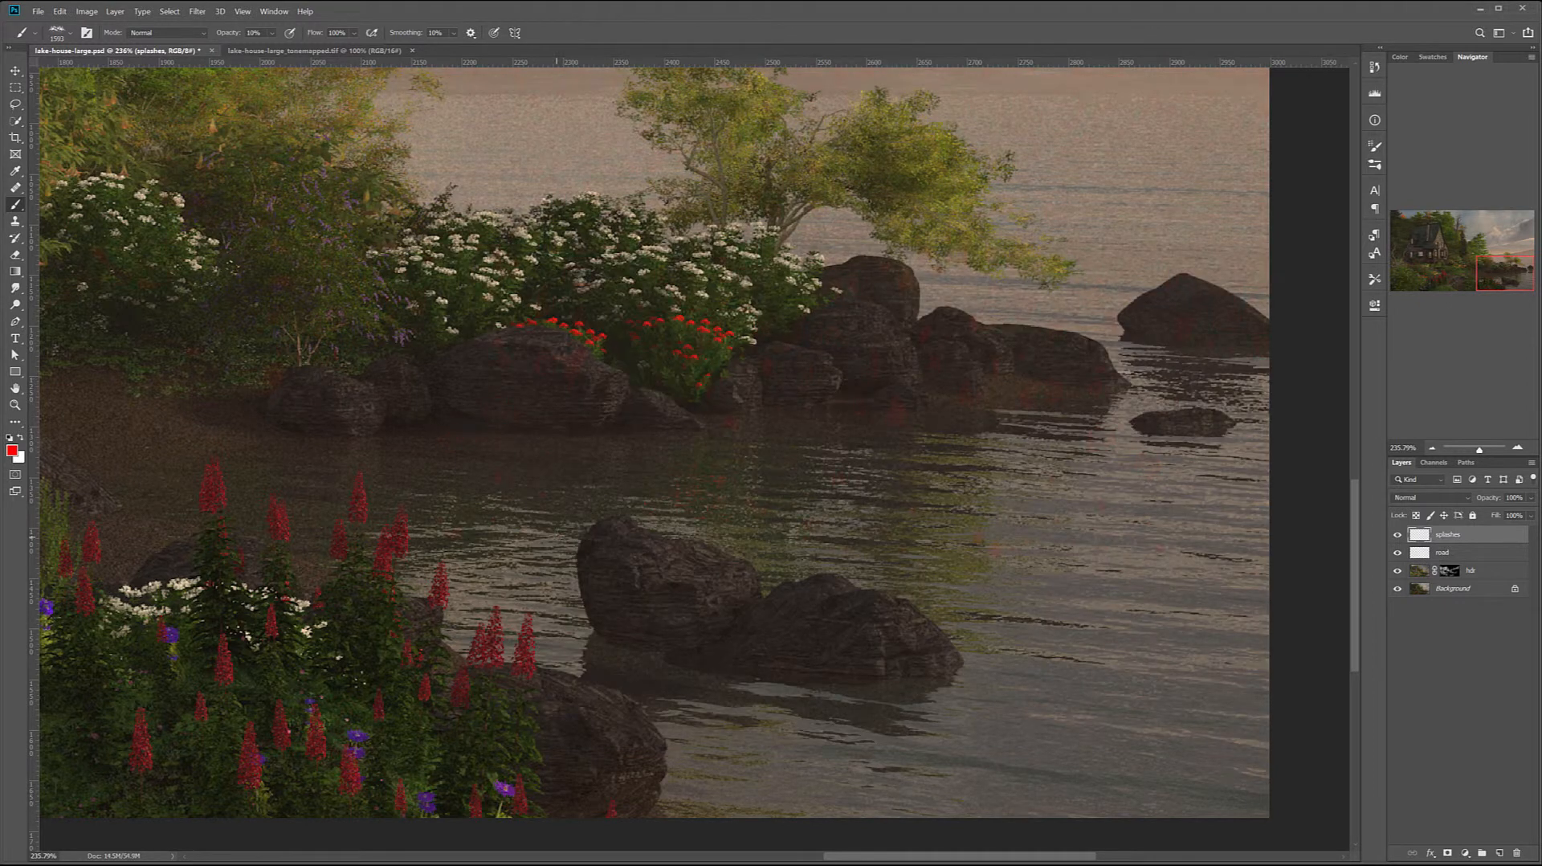
key(x)
key(bracketleft)
key(bracketleft)
key(bracketleft)
key(bracketleft)
key(bracketleft)
key(bracketleft)
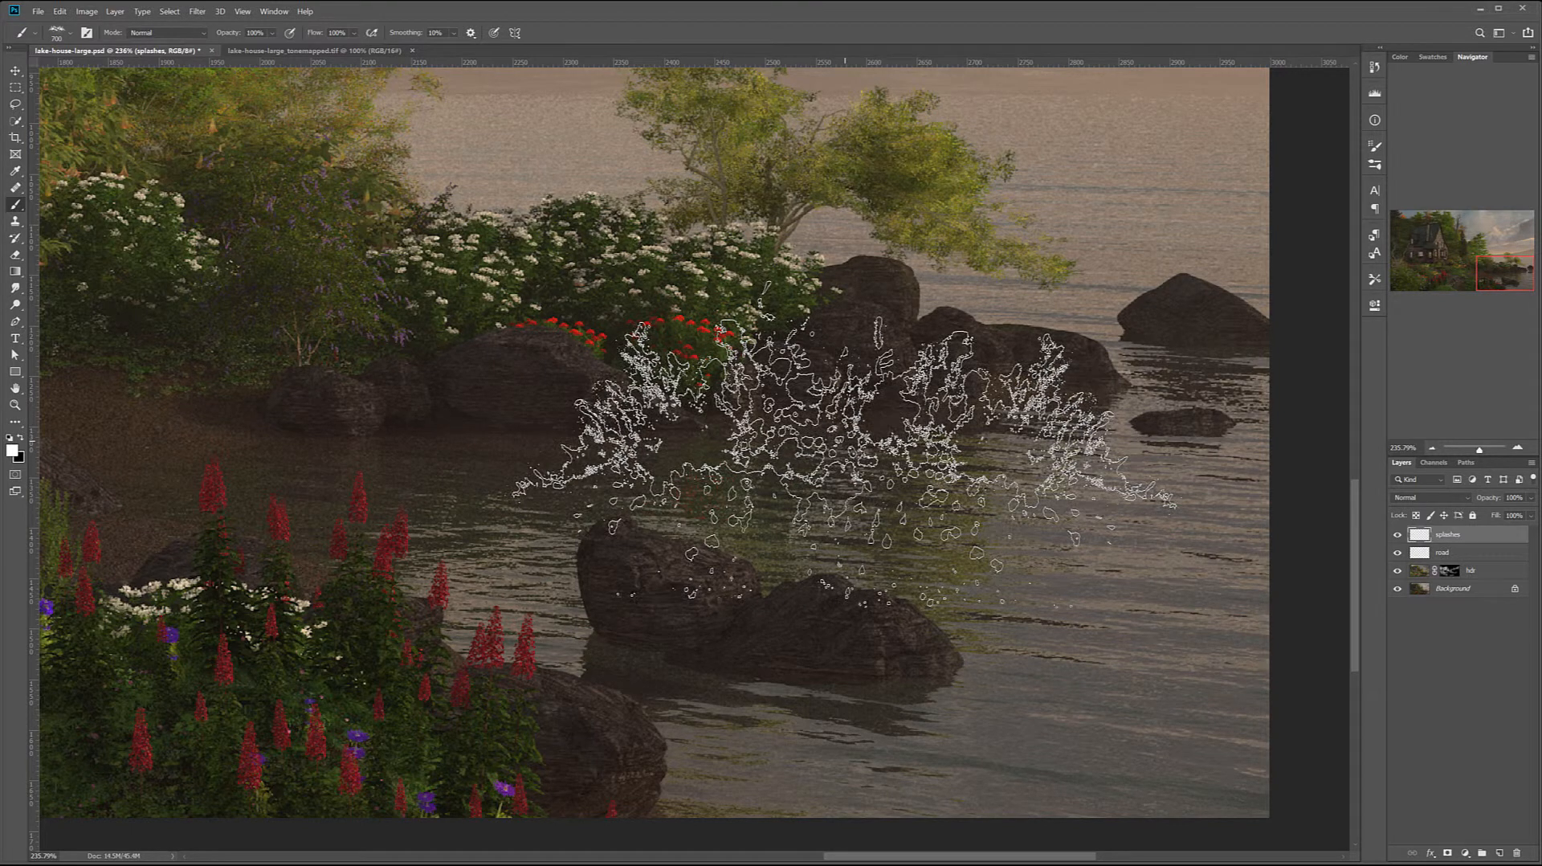
key(bracketleft)
key(bracketleft)
key(bracketleft)
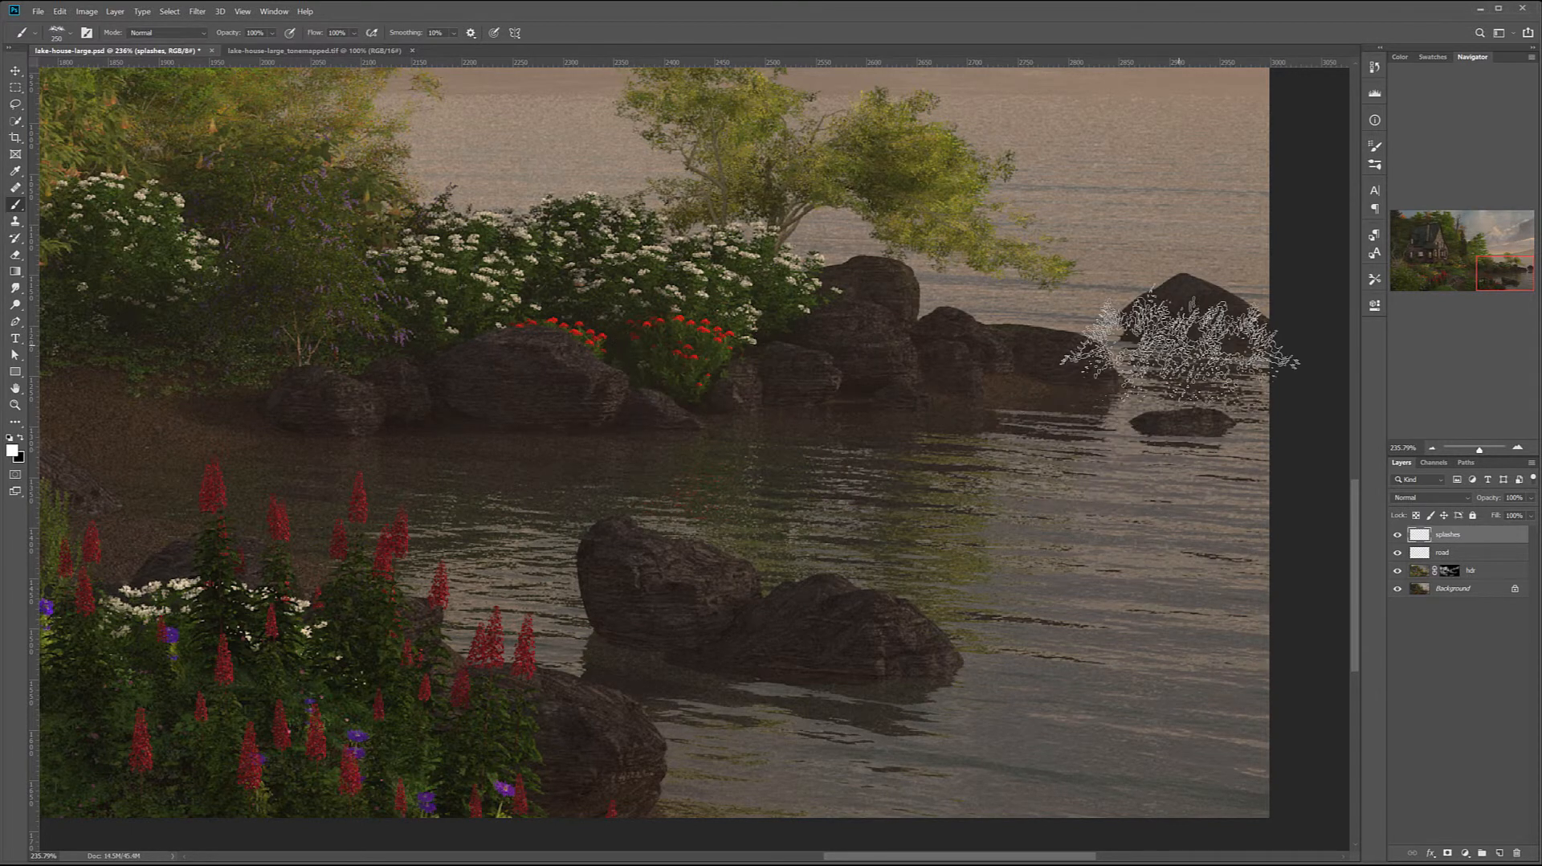
key(bracketleft)
key(bracketleft)
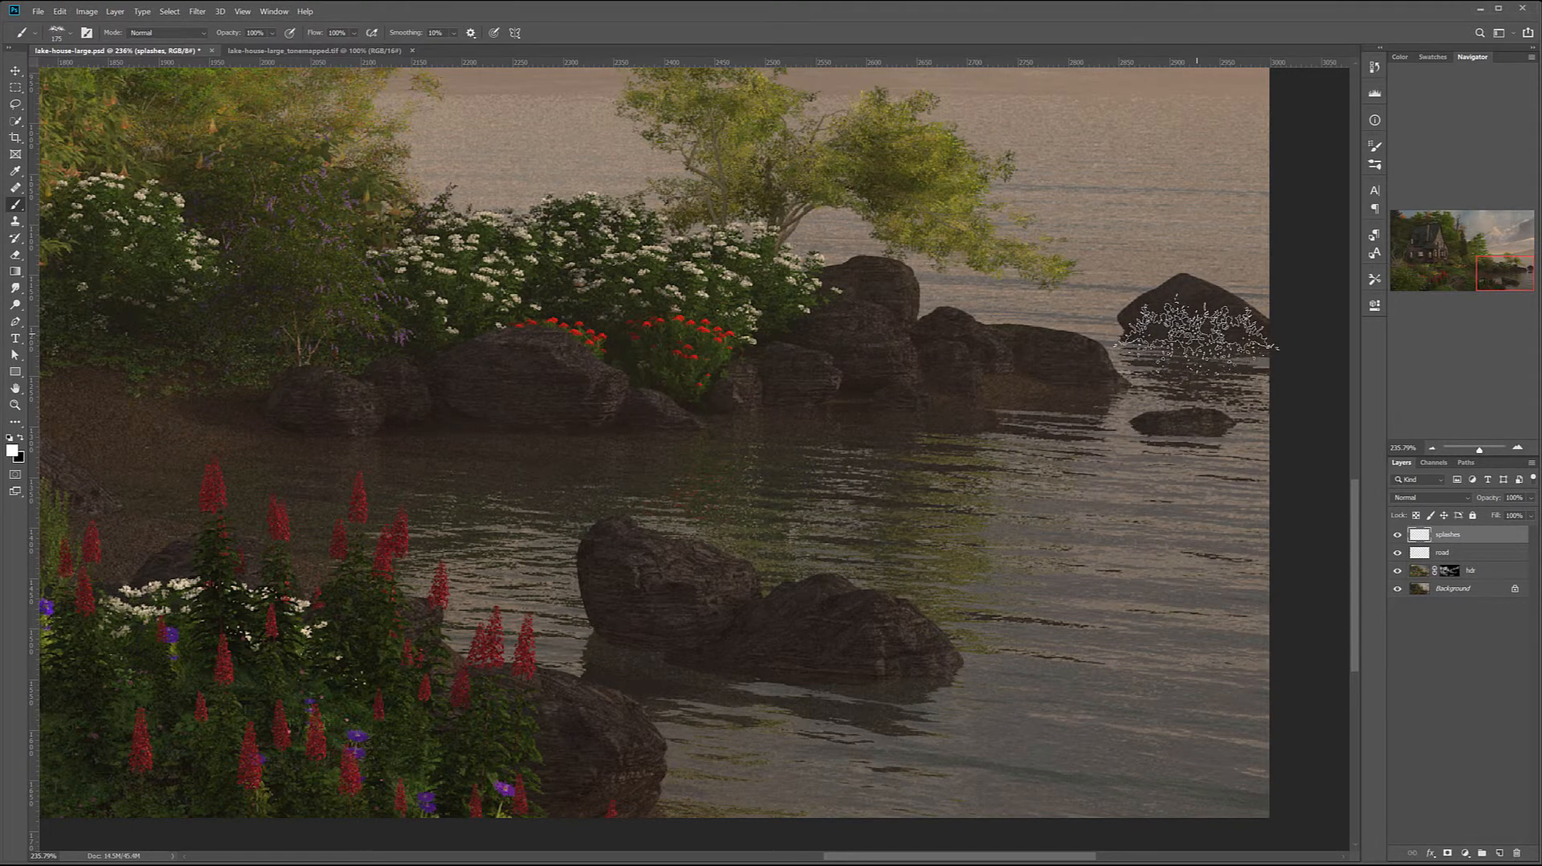
Try splash stamps on the far rock, the small rock below it and the foreground rocks, undoing them
click(1195, 330)
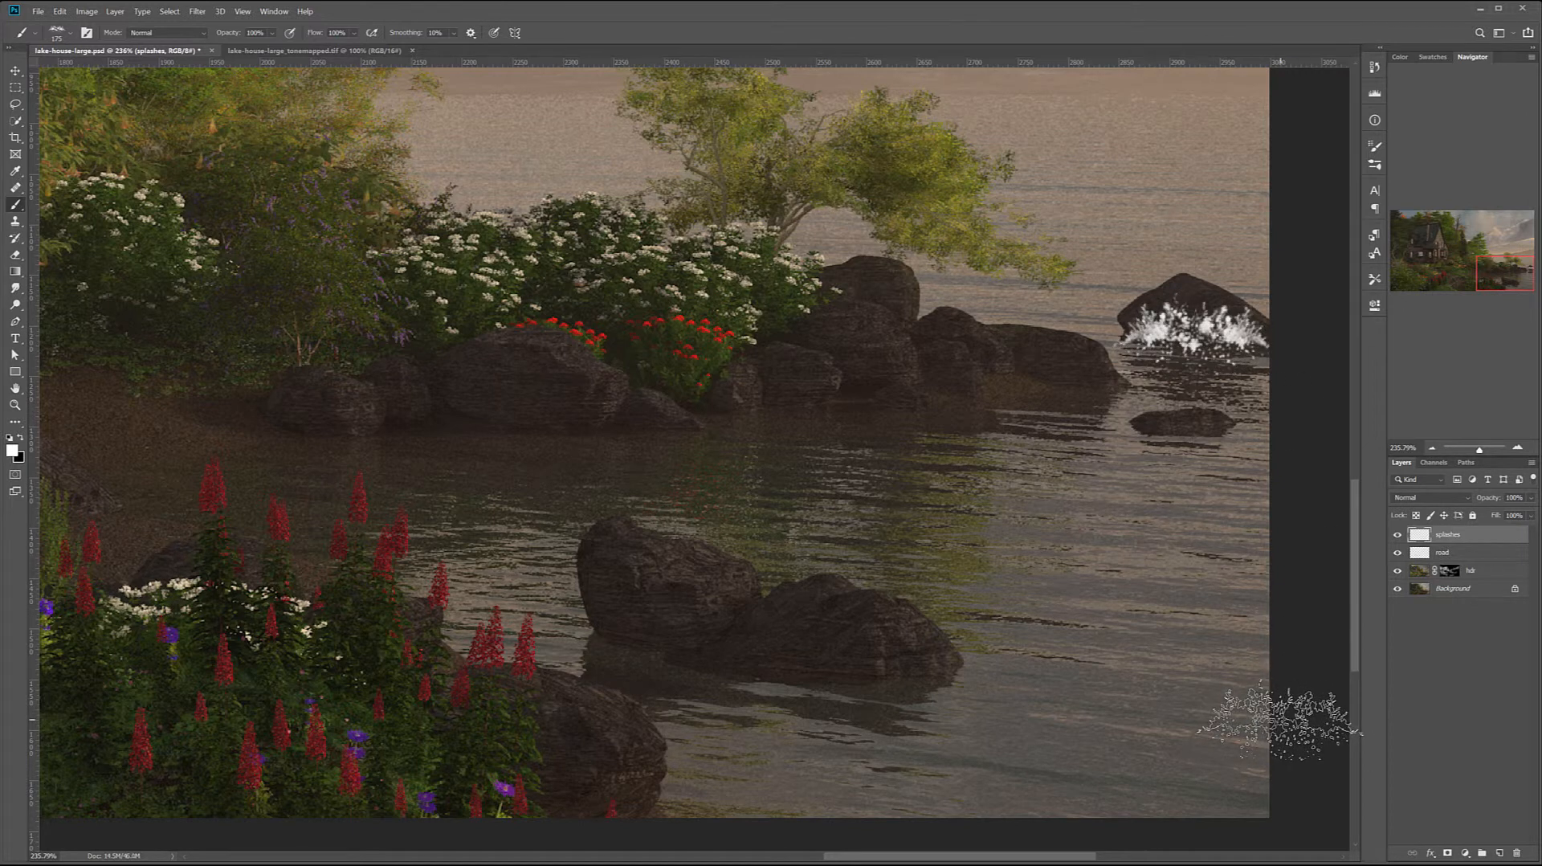
key(ctrl+z)
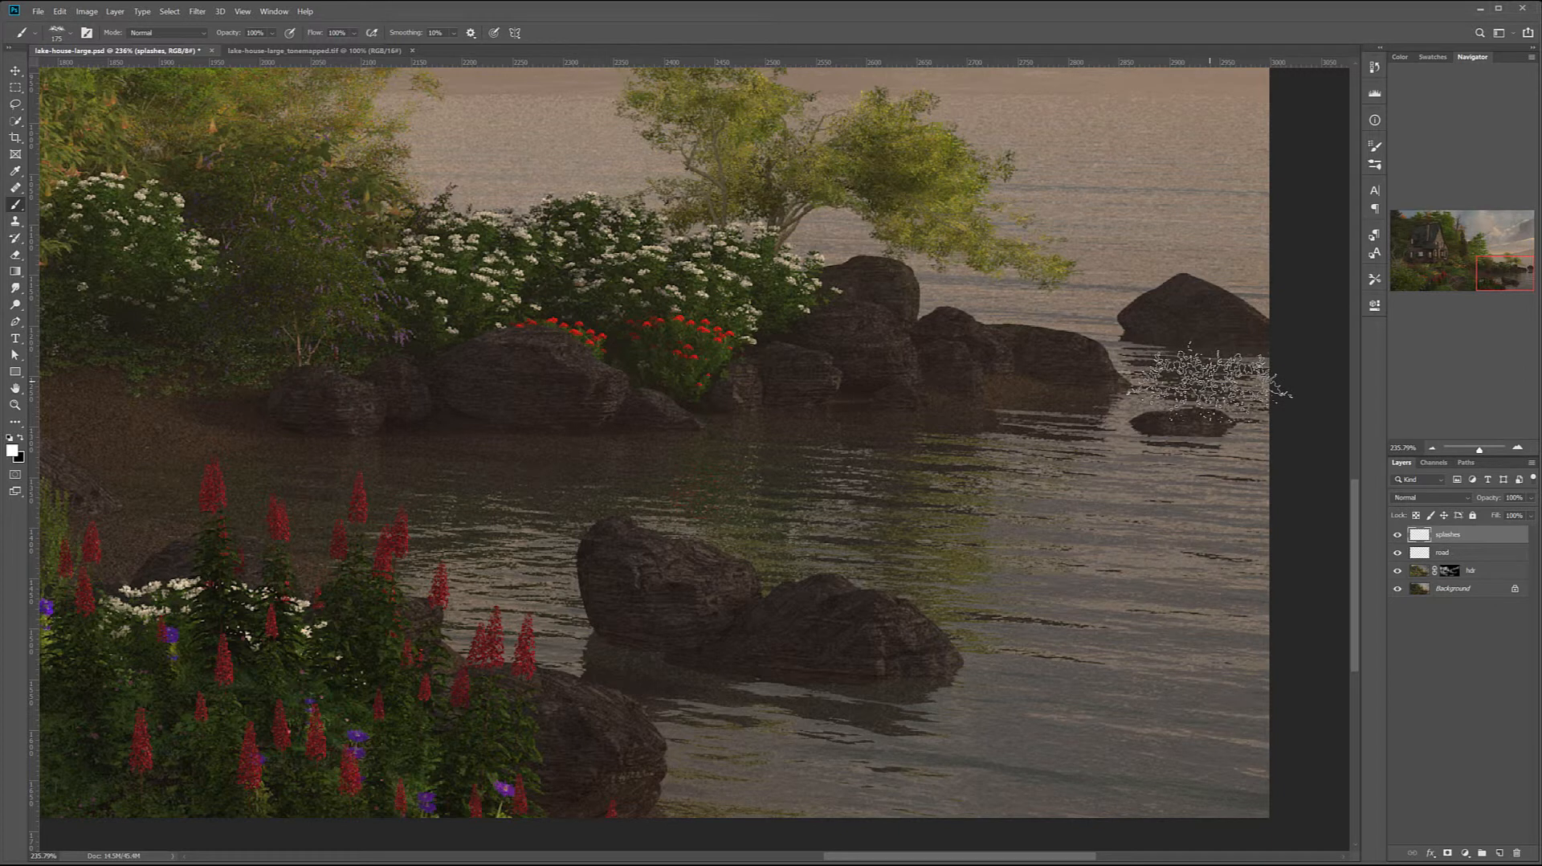
click(1194, 402)
key(ctrl+z)
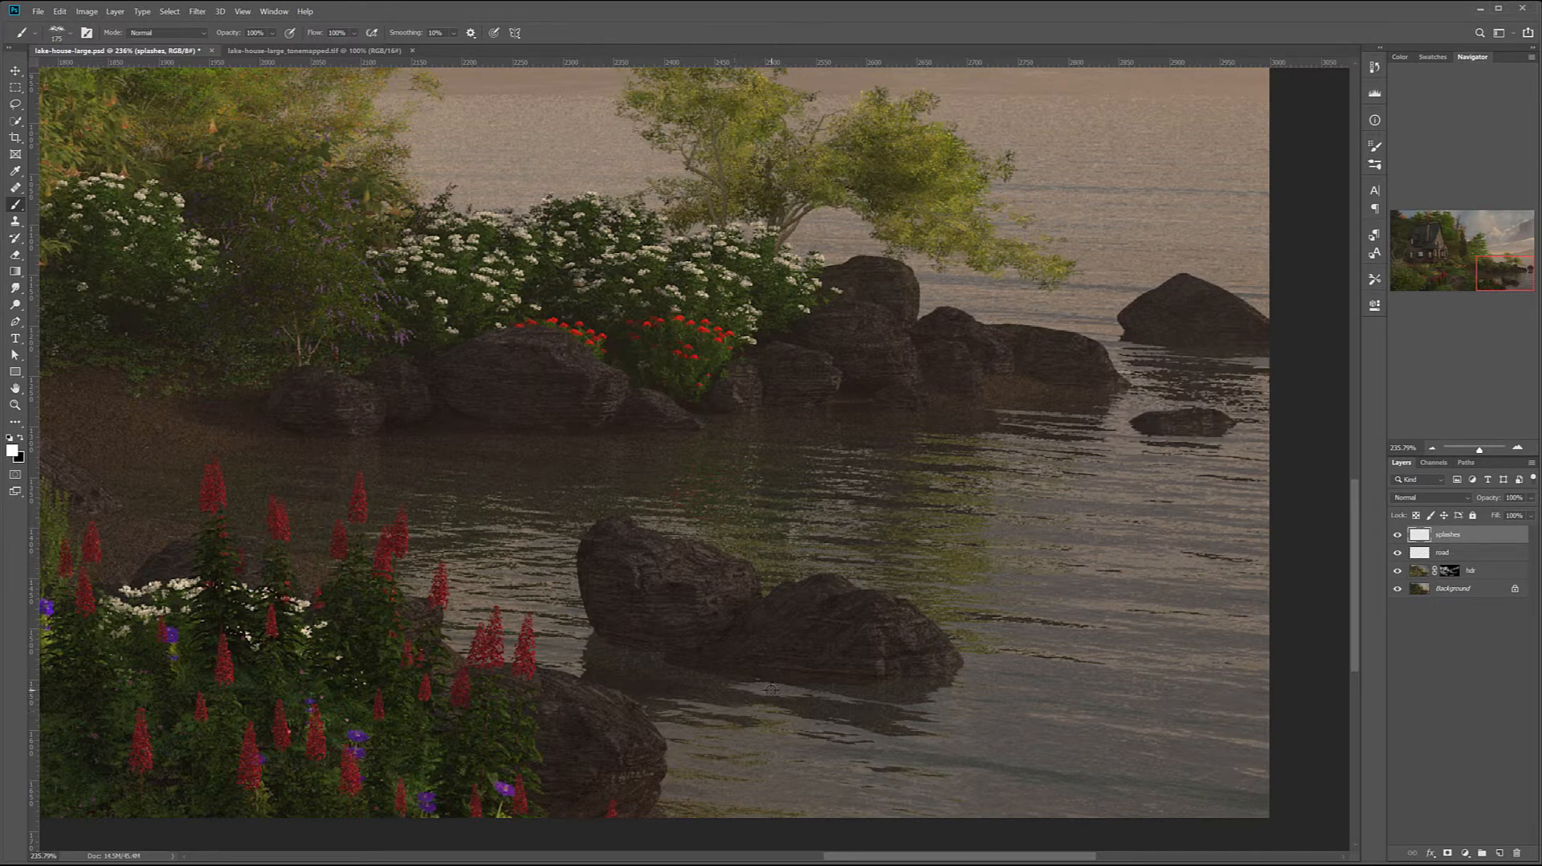
click(639, 604)
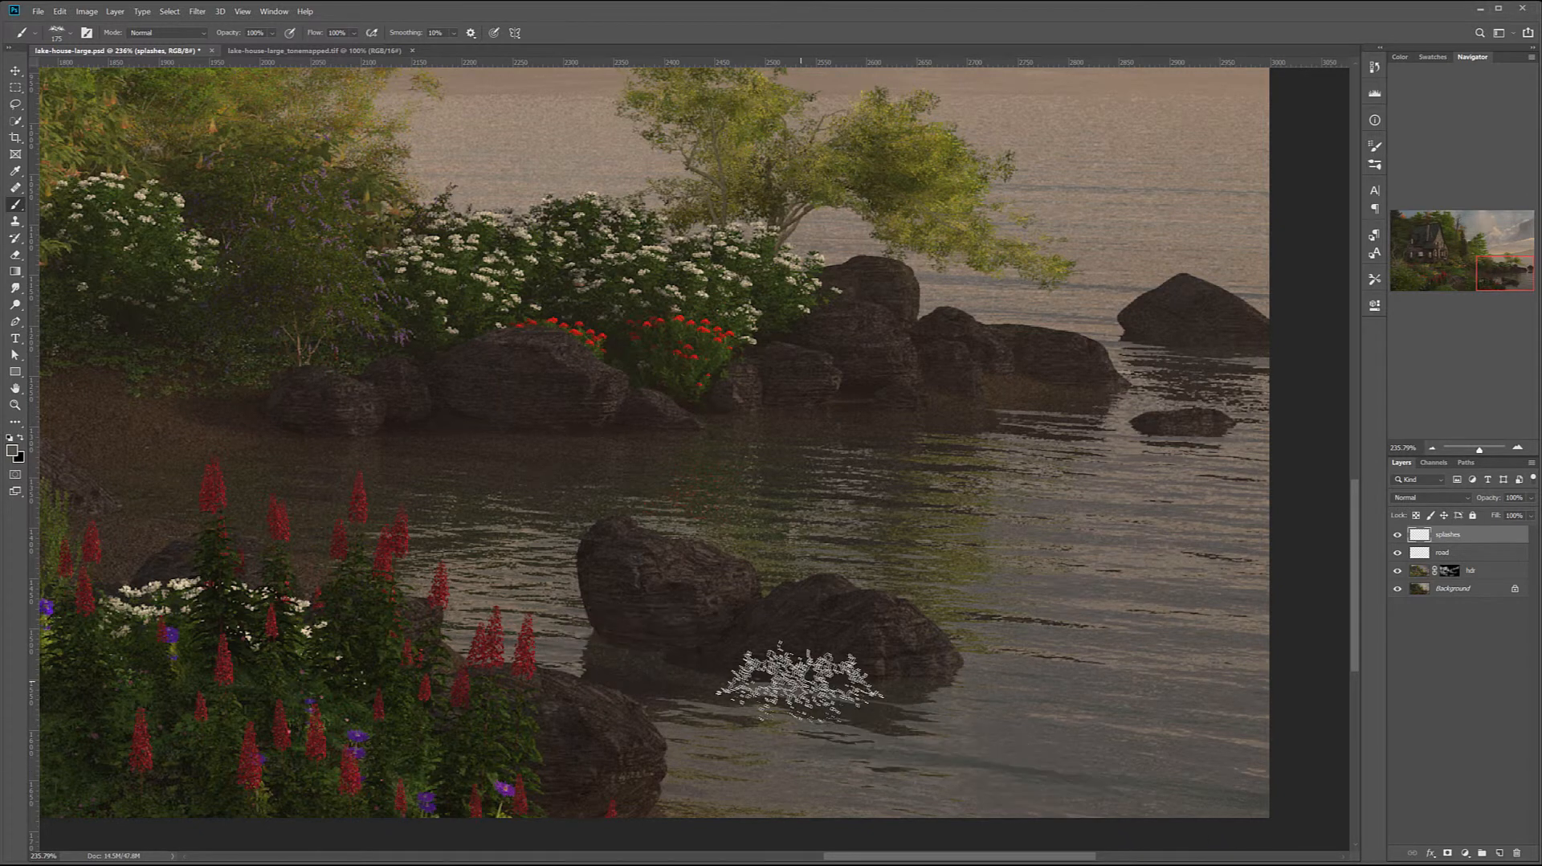
key(x)
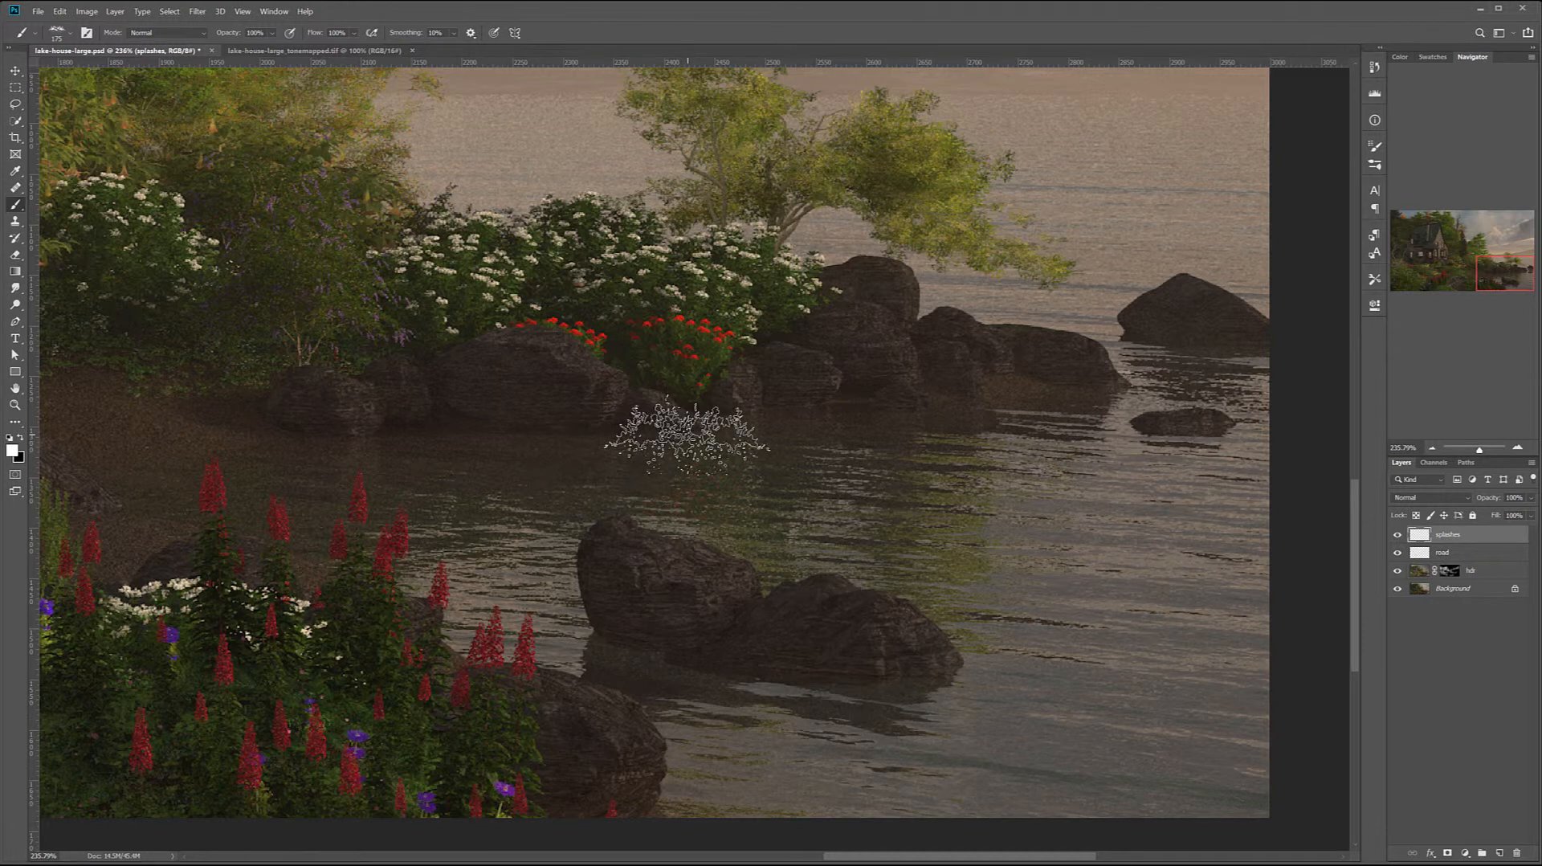
Stamp an 80 px splash at the waterline of the shore rocks and lower the splashes layer's opacity to 29%
key(bracketleft)
key(bracketleft)
key(bracketleft)
key(bracketleft)
click(904, 404)
key(bracketleft)
click(1531, 498)
drag(1531, 514, 1482, 515)
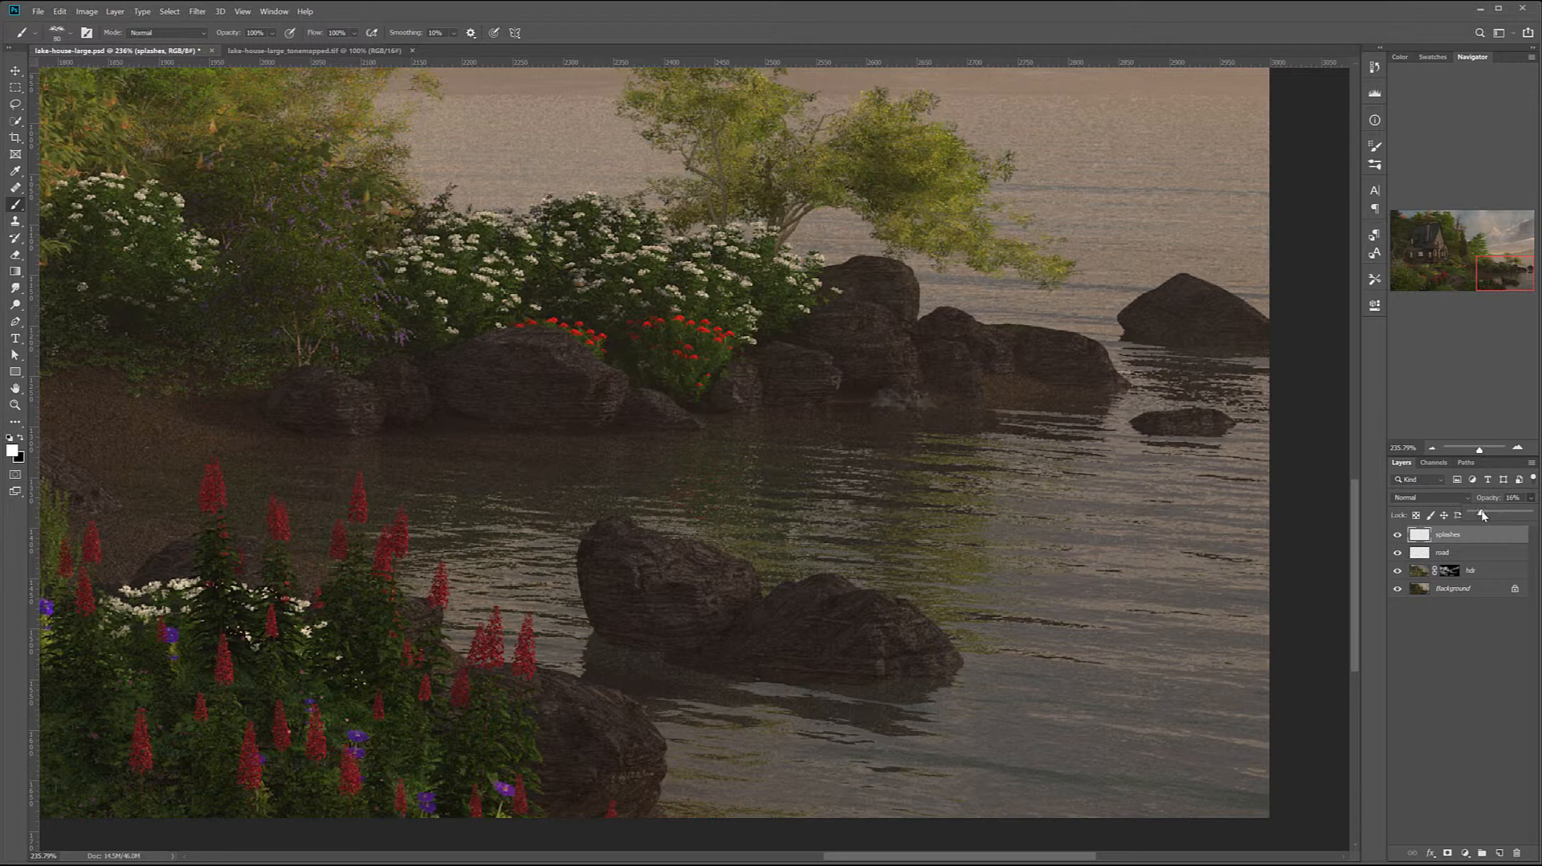
Inspect the splash by the shore rocks up close, then undo both the stamp and the layer opacity change
scroll(745, 484, down, 9)
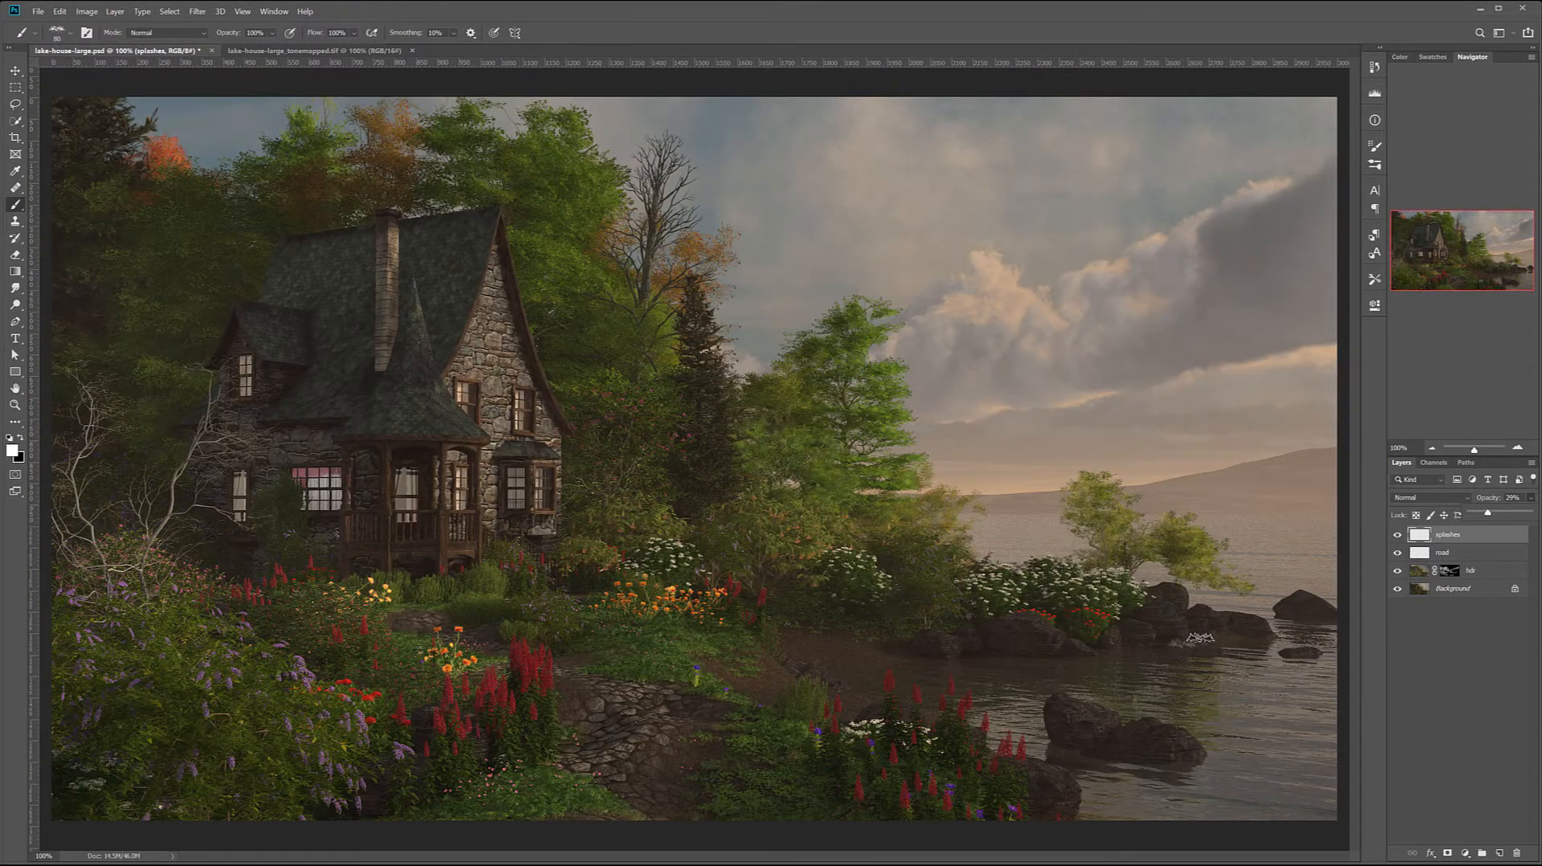
scroll(1188, 667, up, 10)
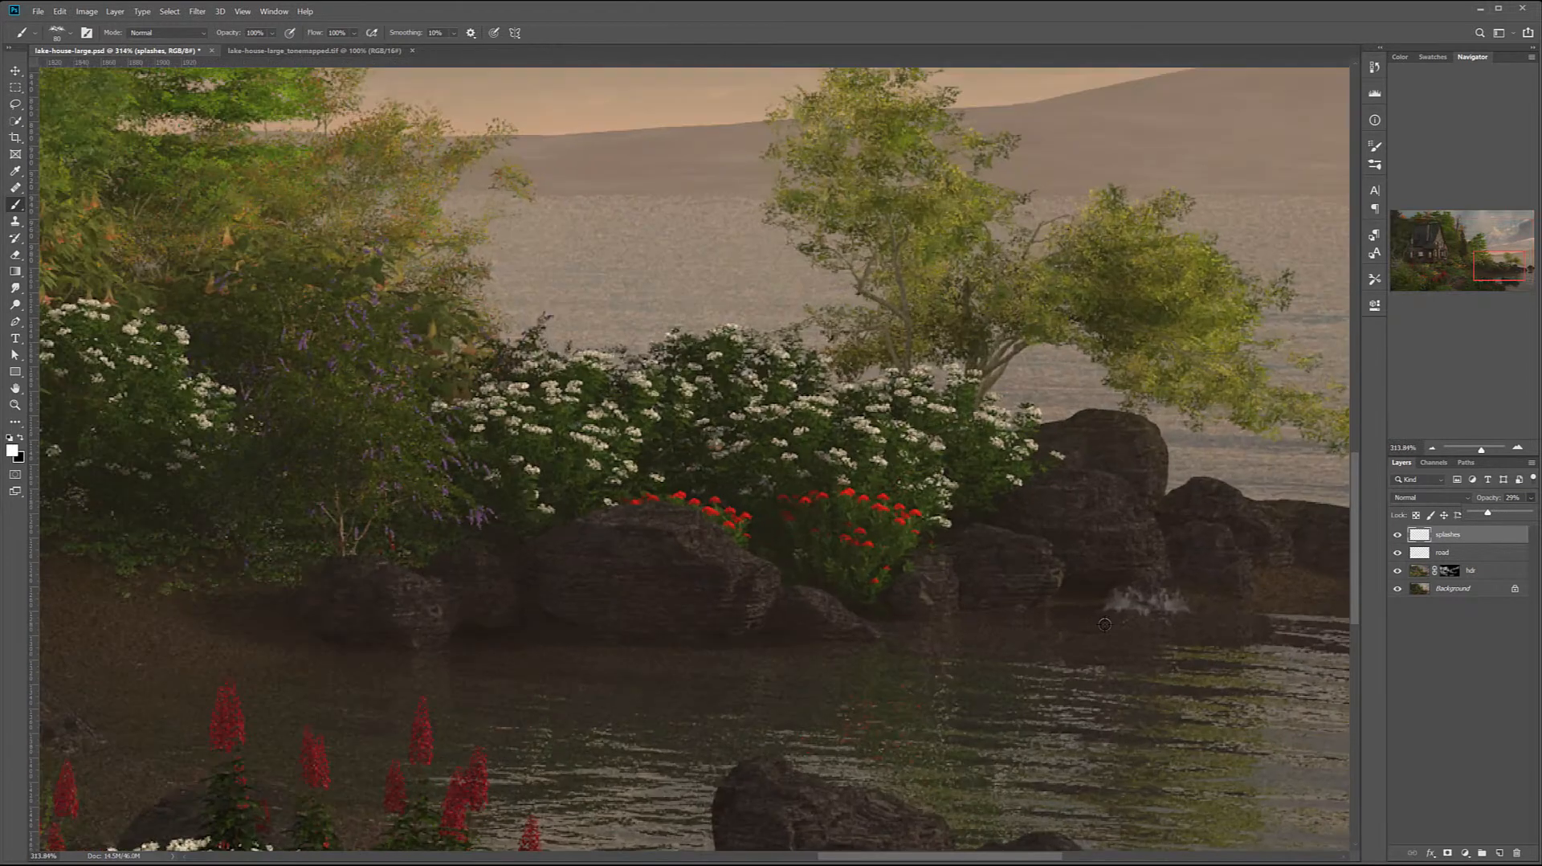
drag(1189, 673, 932, 344)
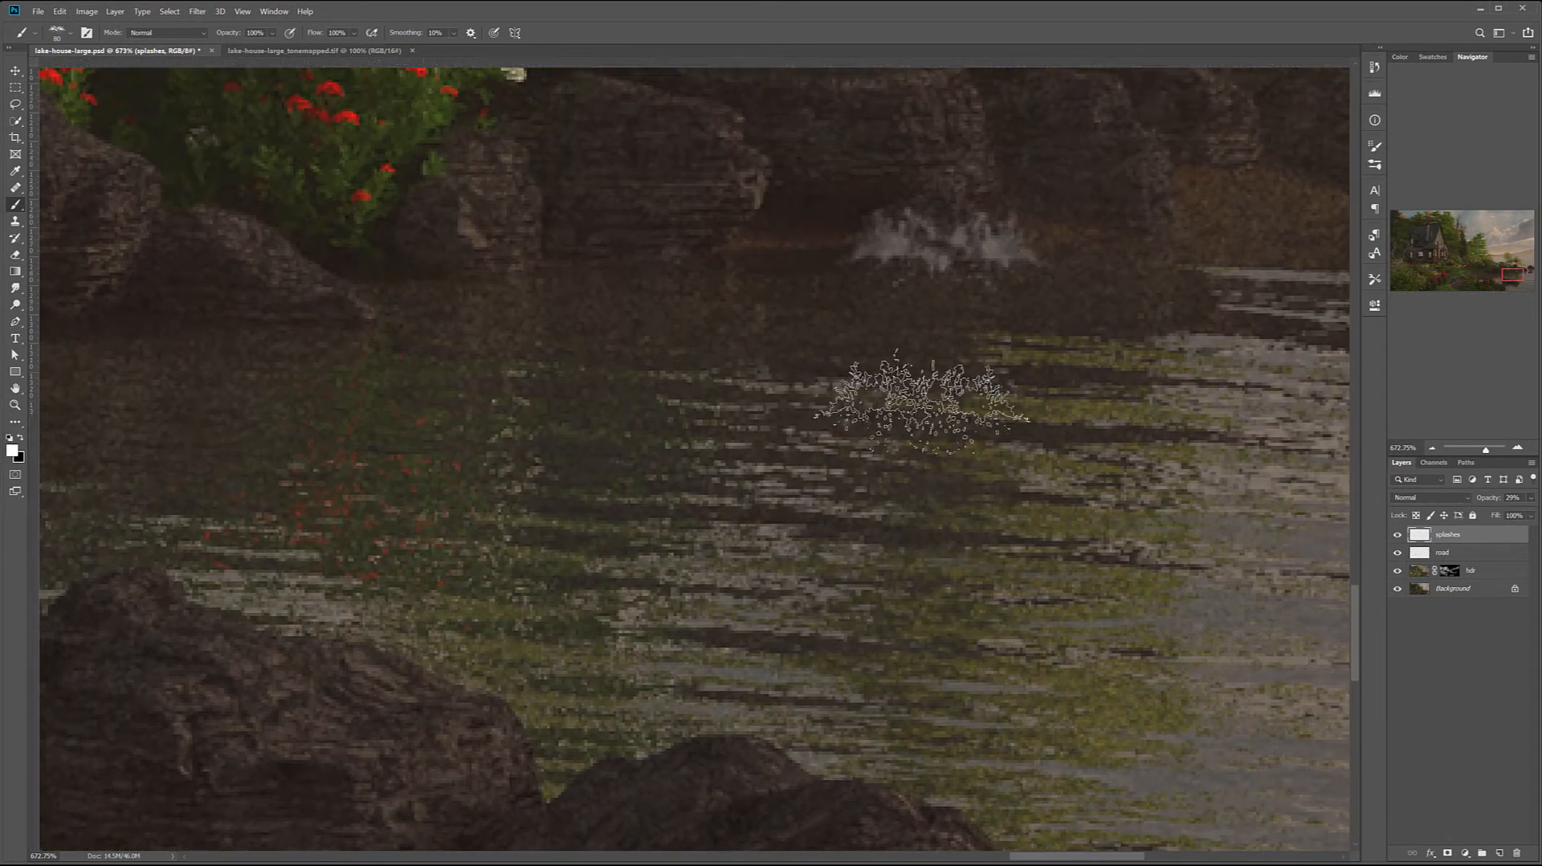
scroll(879, 475, down, 2)
scroll(880, 476, down, 2)
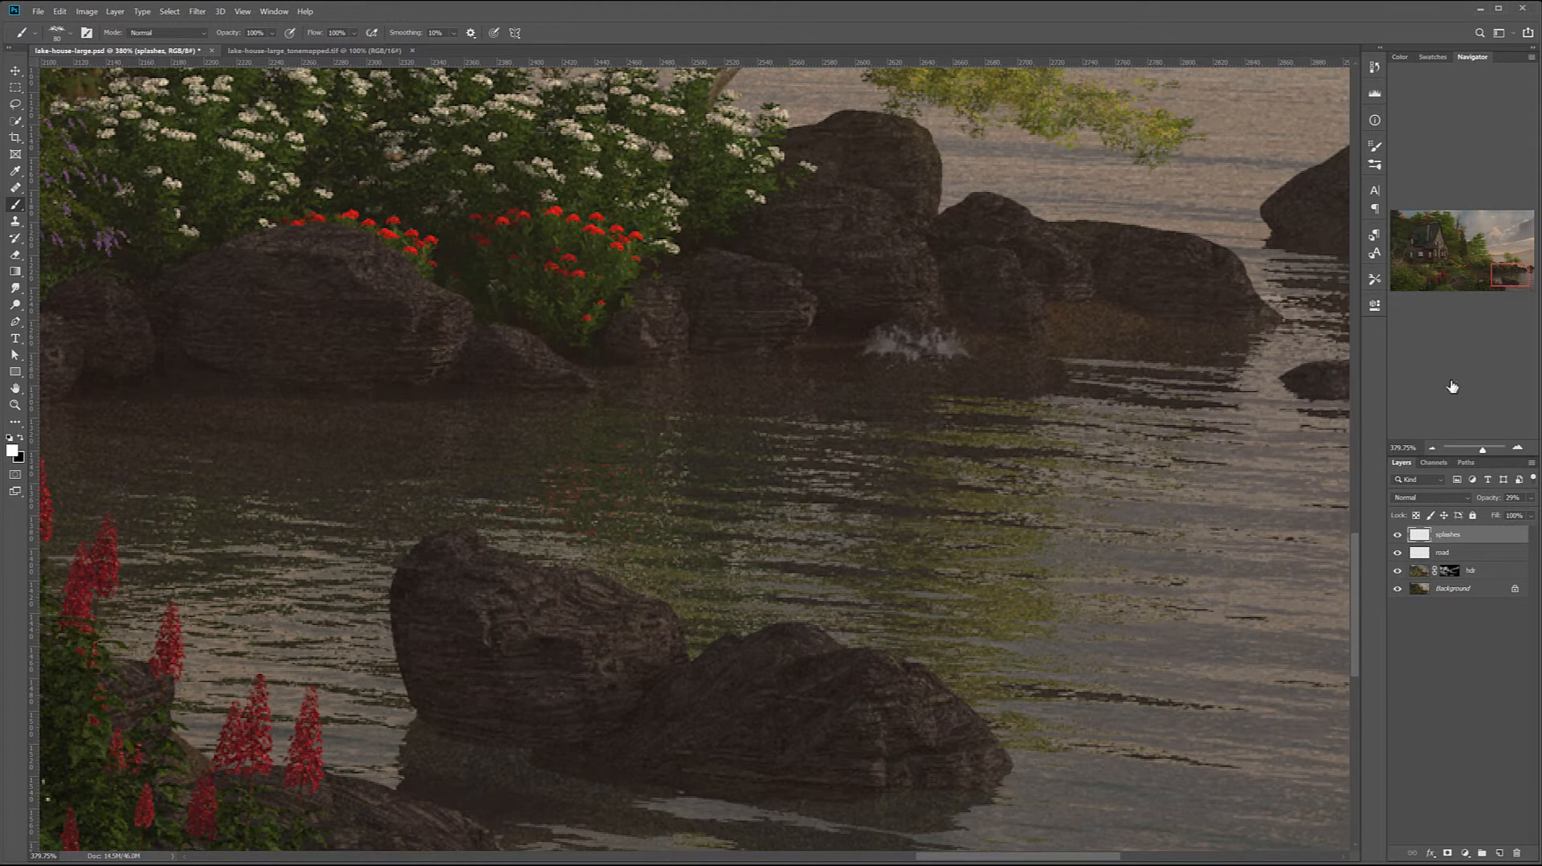
key(ctrl+z)
key(ctrl+z)
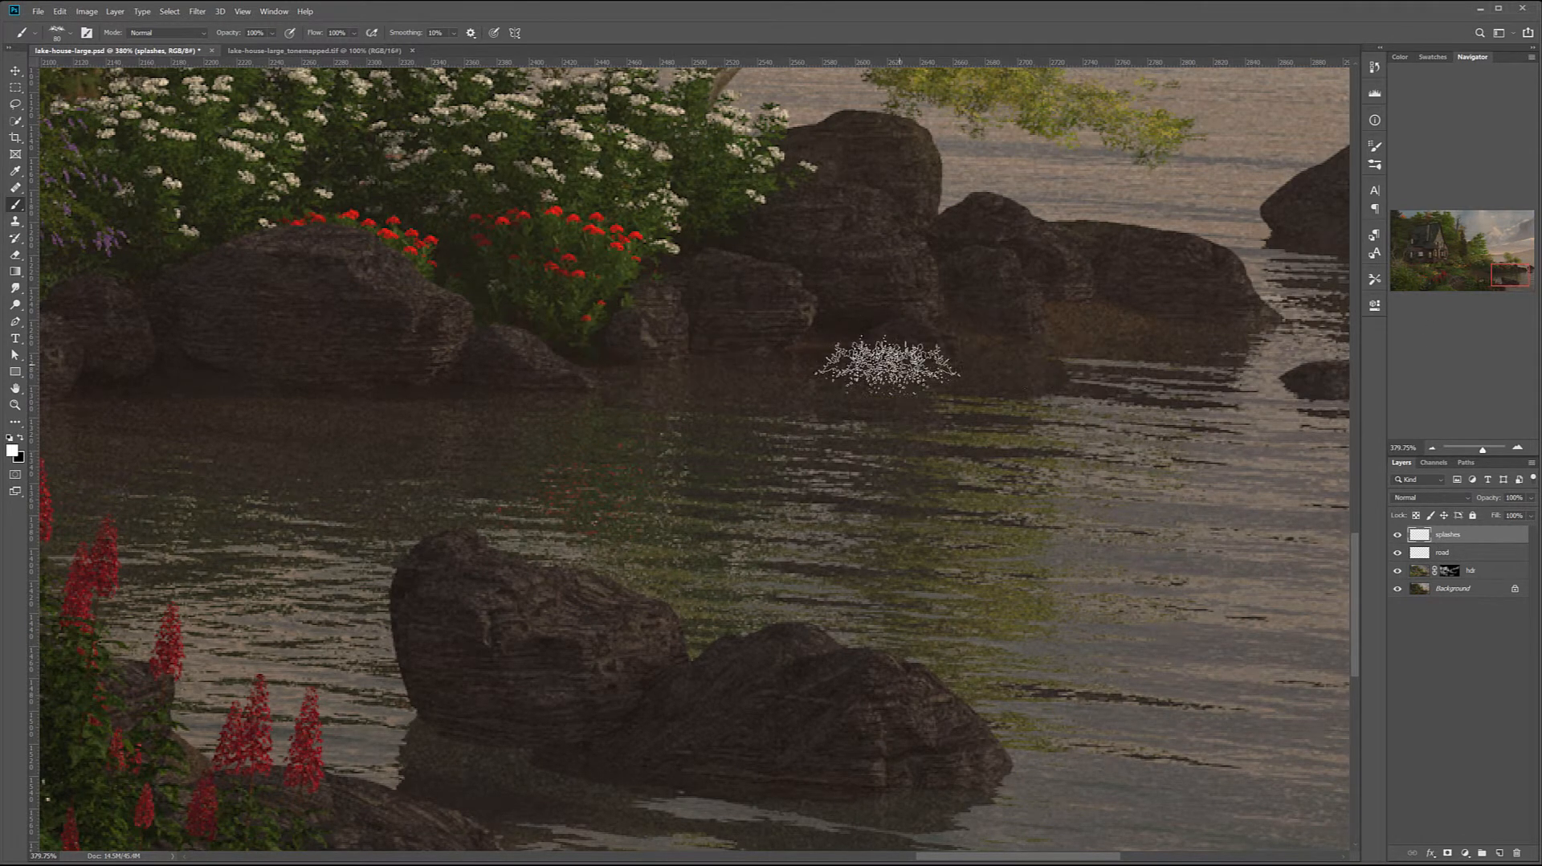
Try another Rons_Splashes brush at 1945 px over the lake and at 150 px by the shore rocks, undoing both stamps
right_click(770, 371)
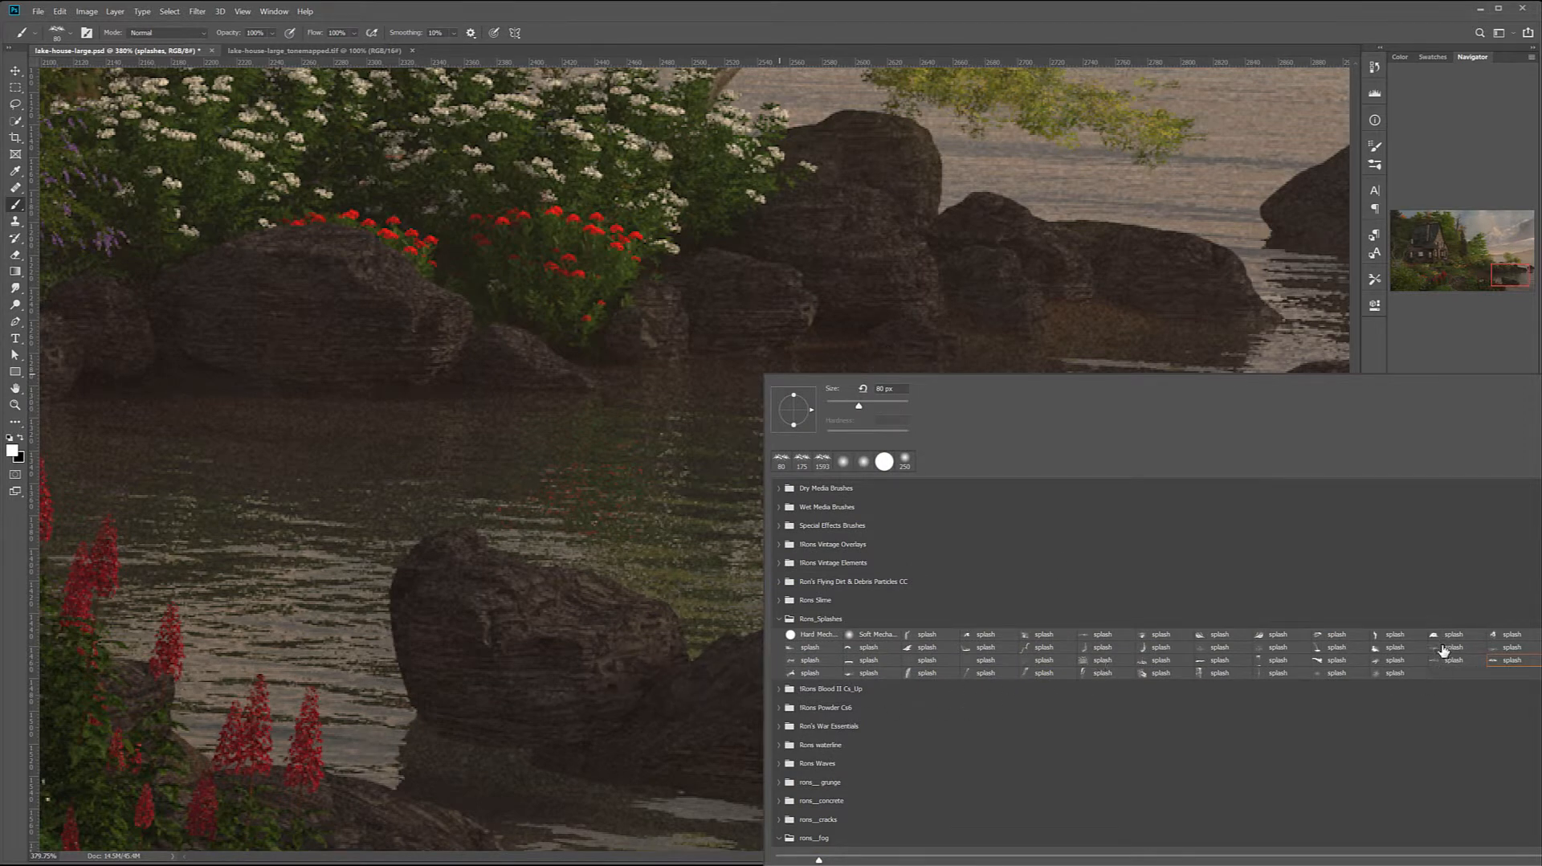
click(492, 402)
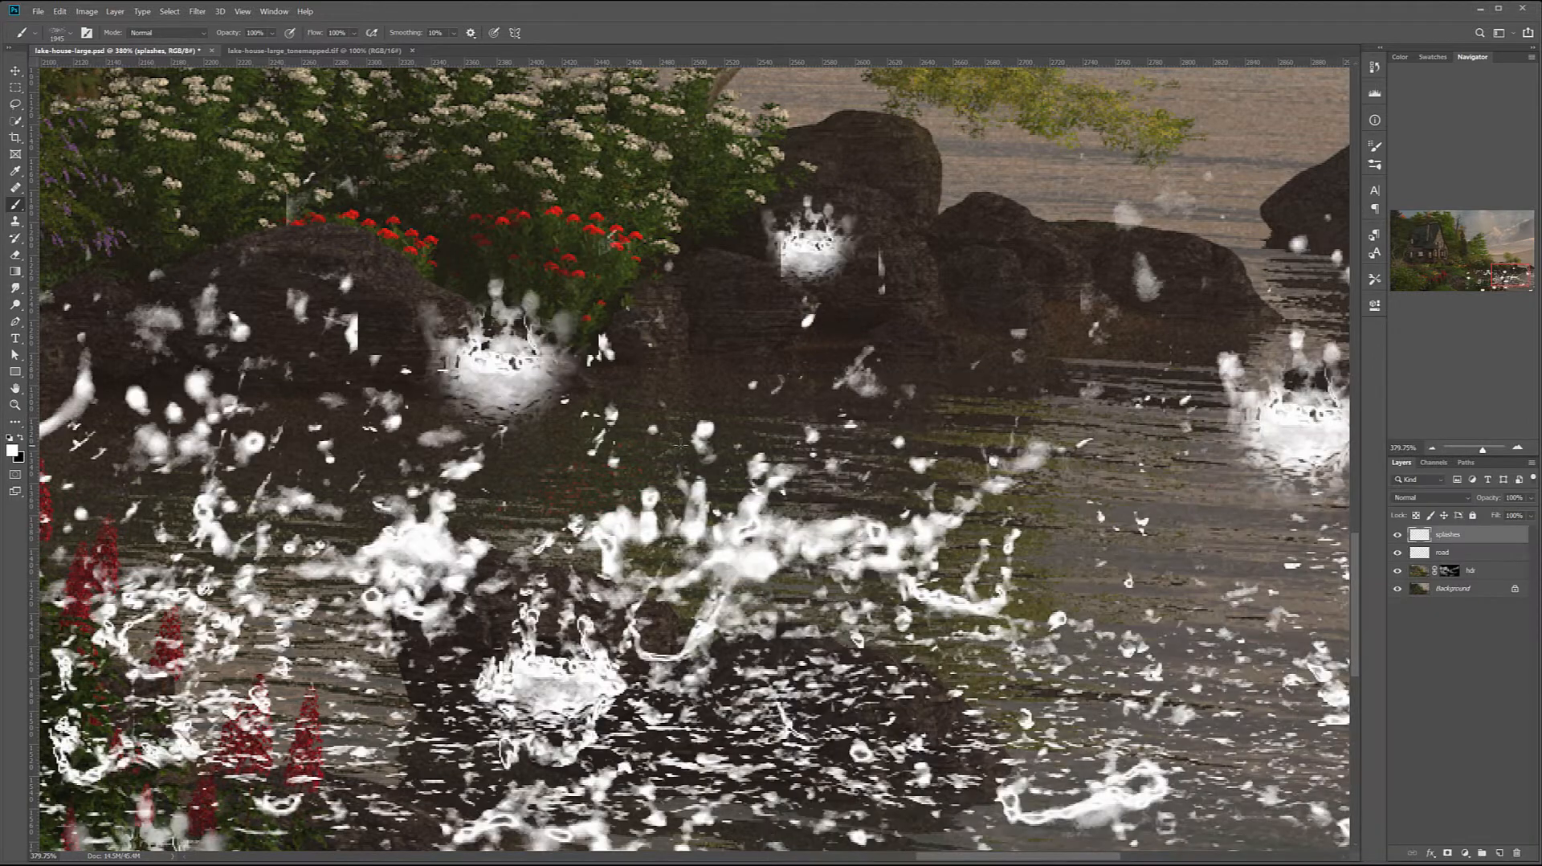
key(ctrl+z)
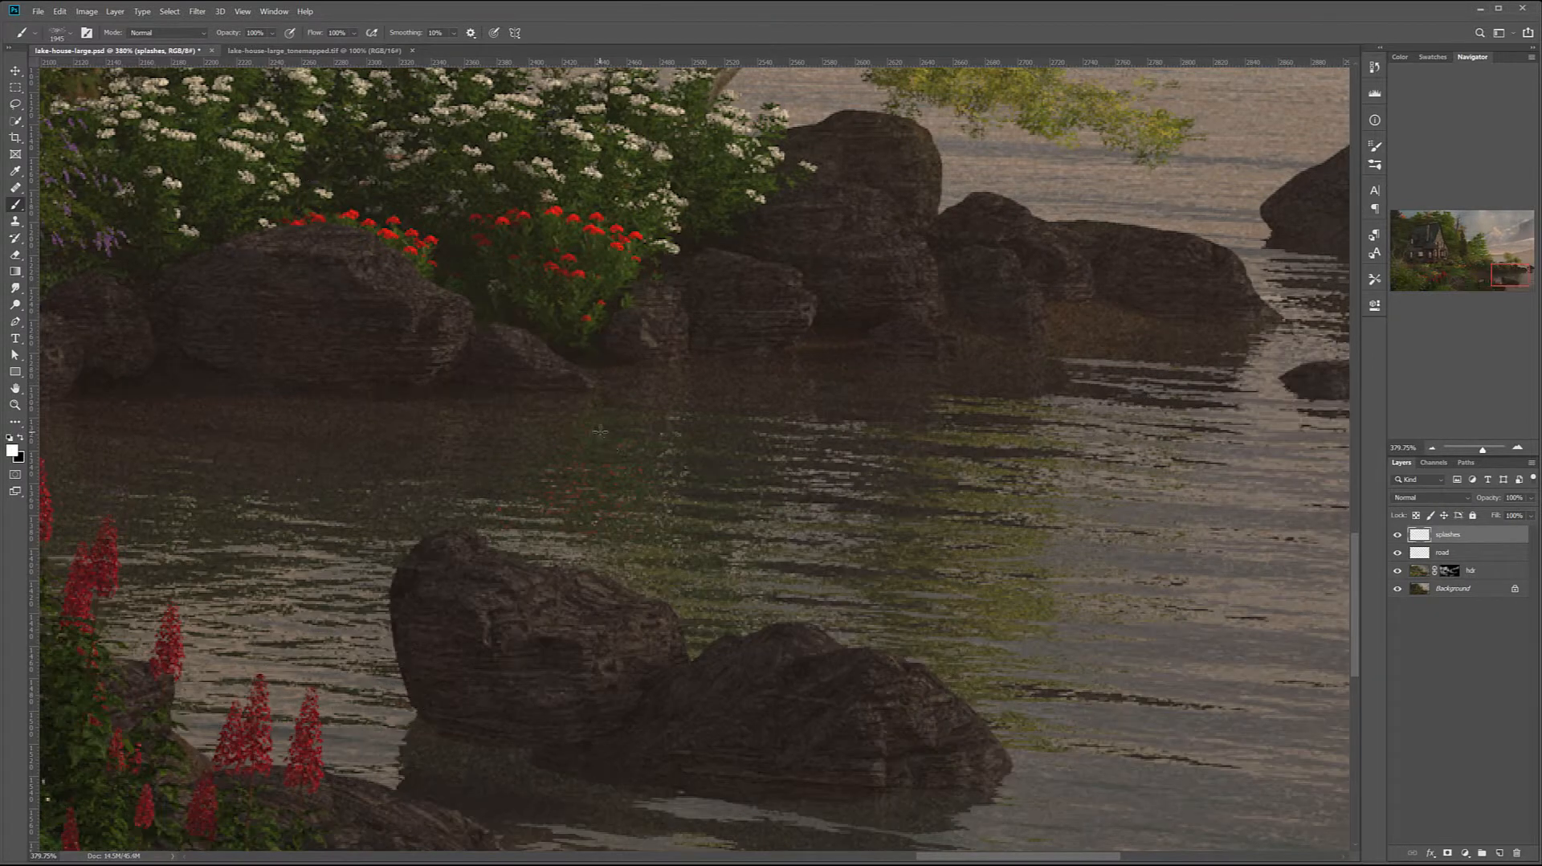
key([)
key([)
key([)
key([)
key([)
key([)
key([)
key([)
key([)
key([)
key([)
key([)
key([)
key([)
key([)
key([)
key([)
key([)
key([)
key([)
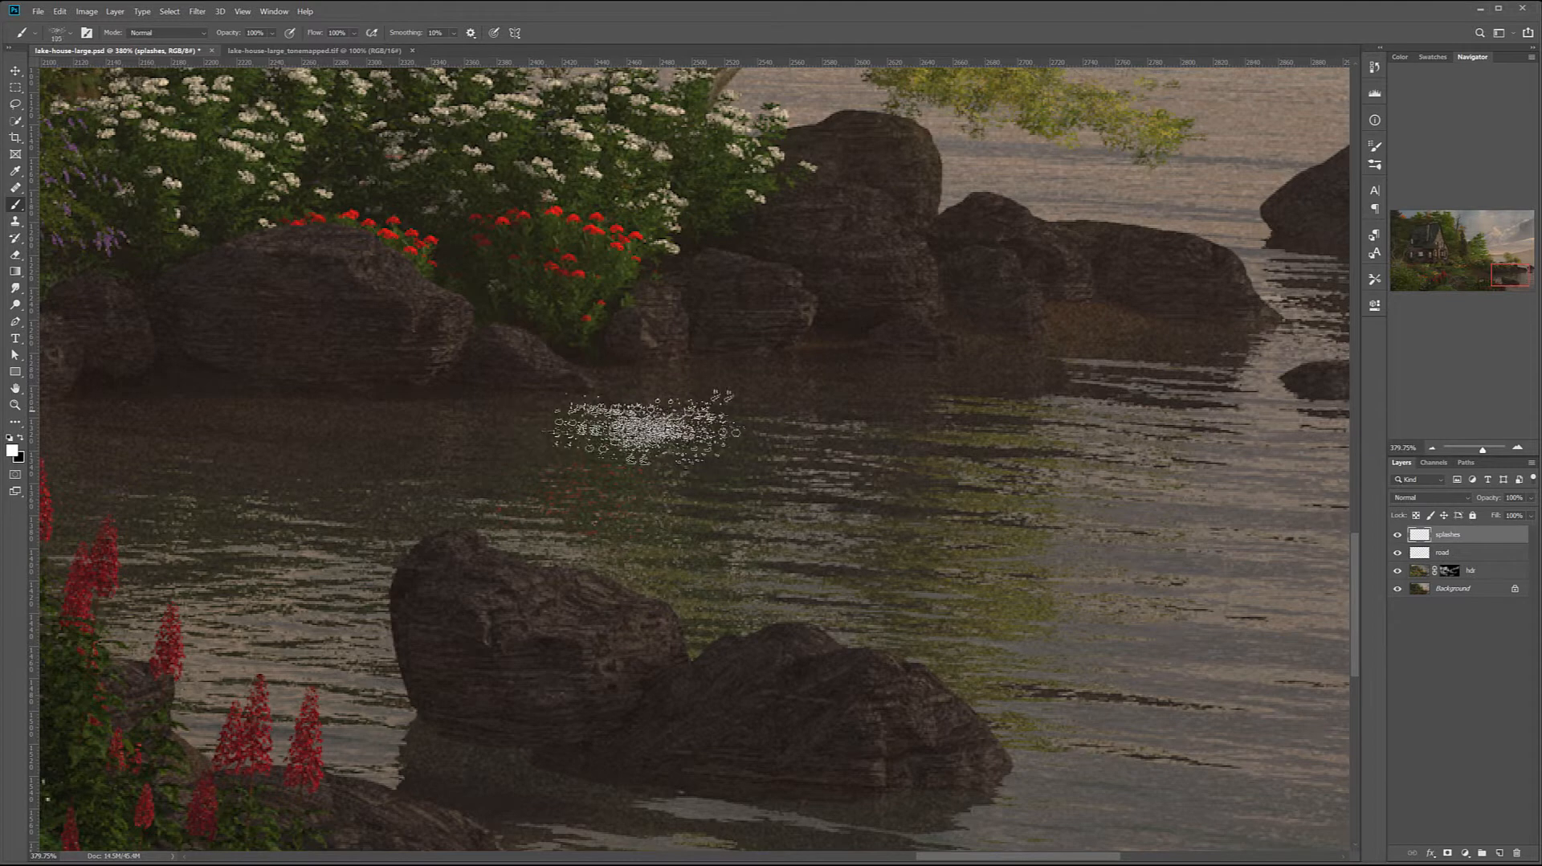
key(])
click(931, 359)
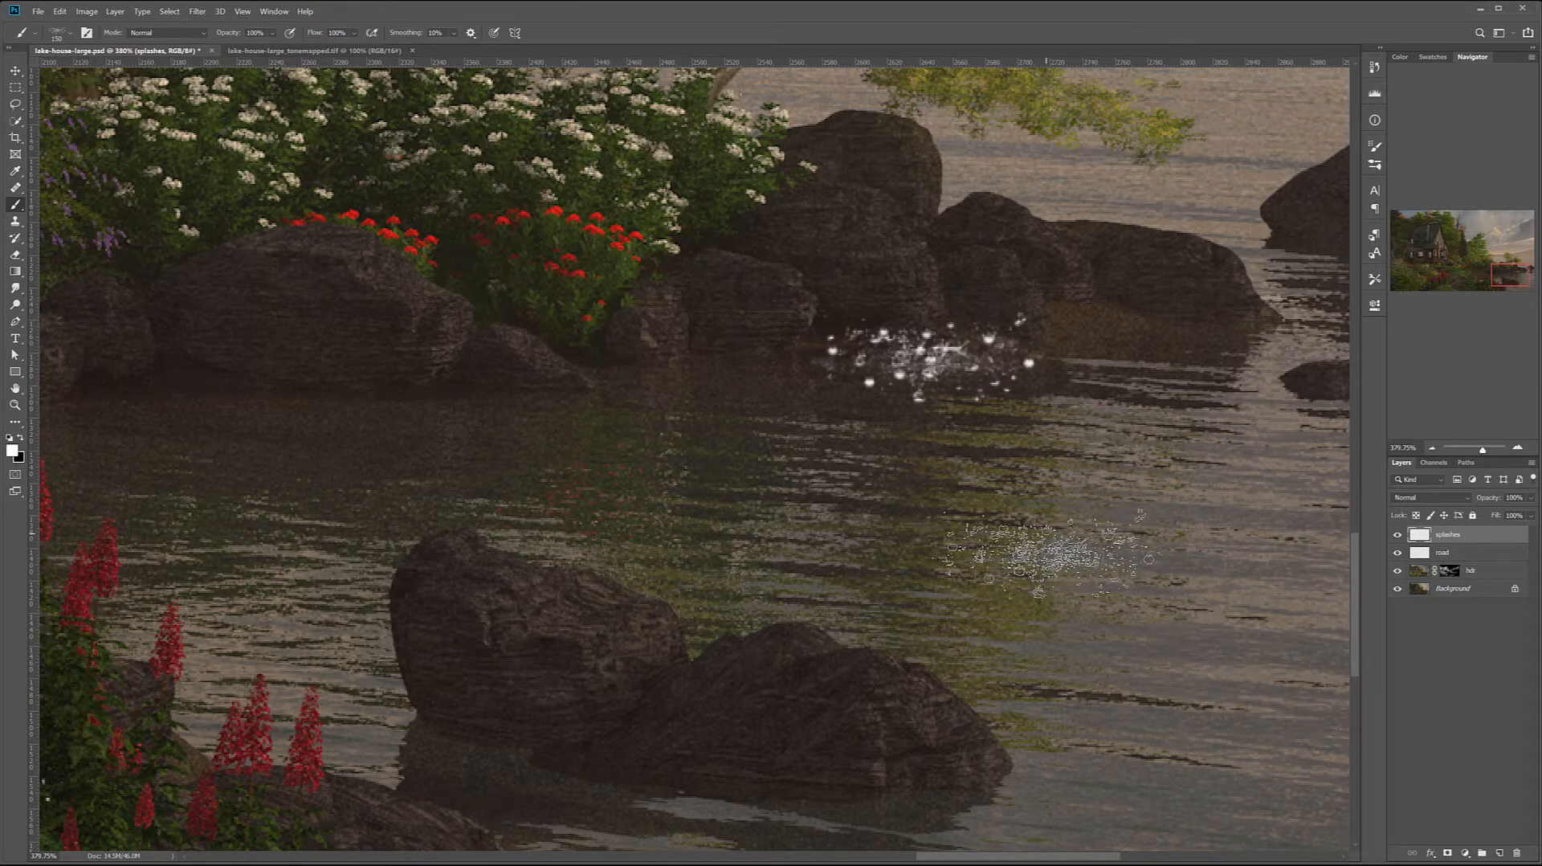
key(ctrl+z)
Choose a brush from the Rons waterline set, test one stamp on the open water and undo it
right_click(690, 393)
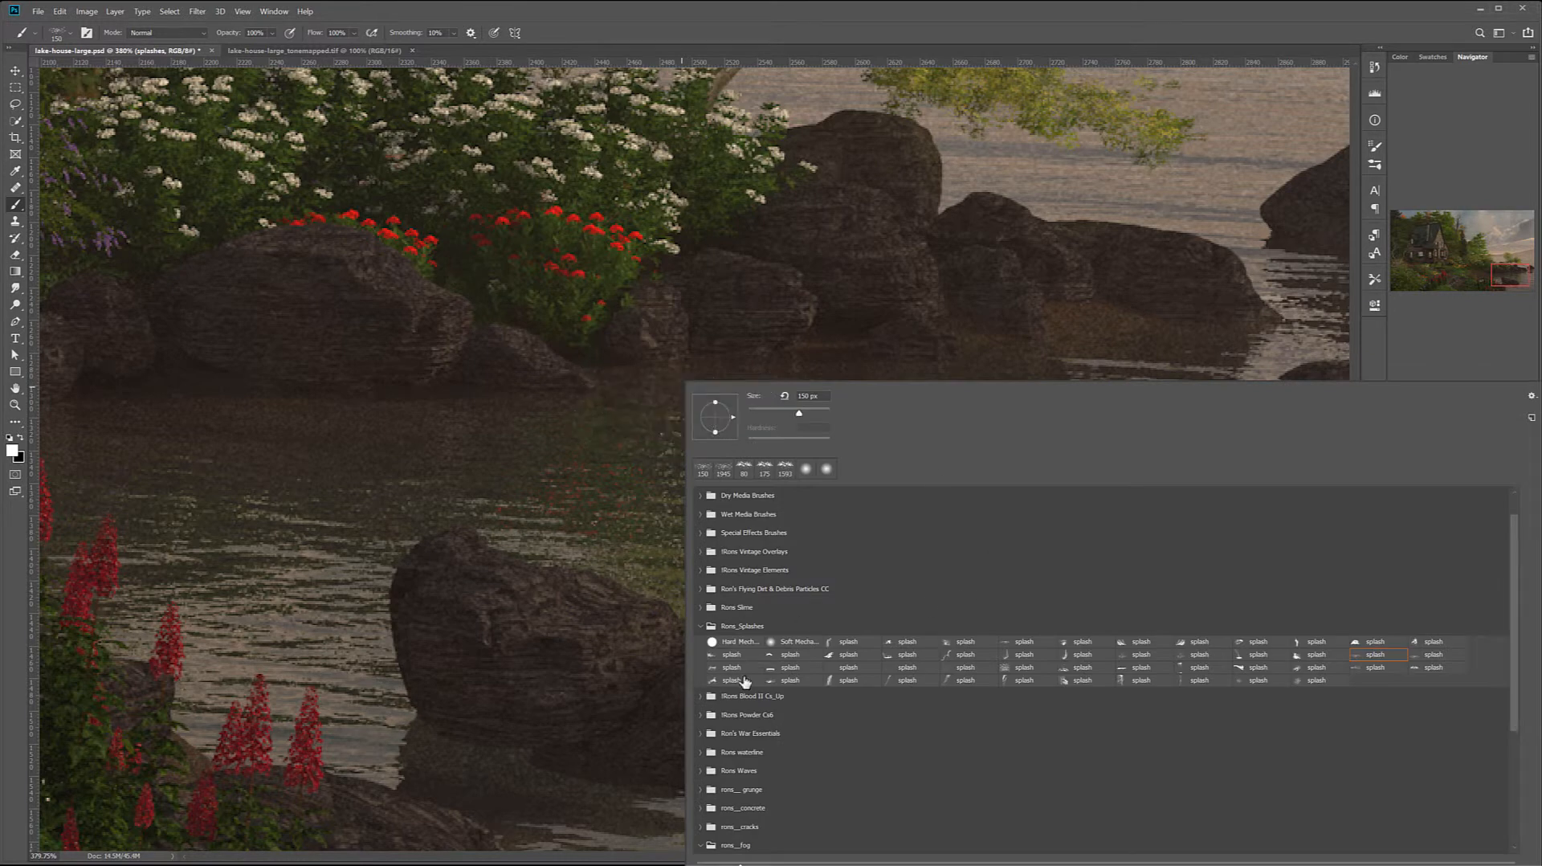
scroll(733, 702, down, 1)
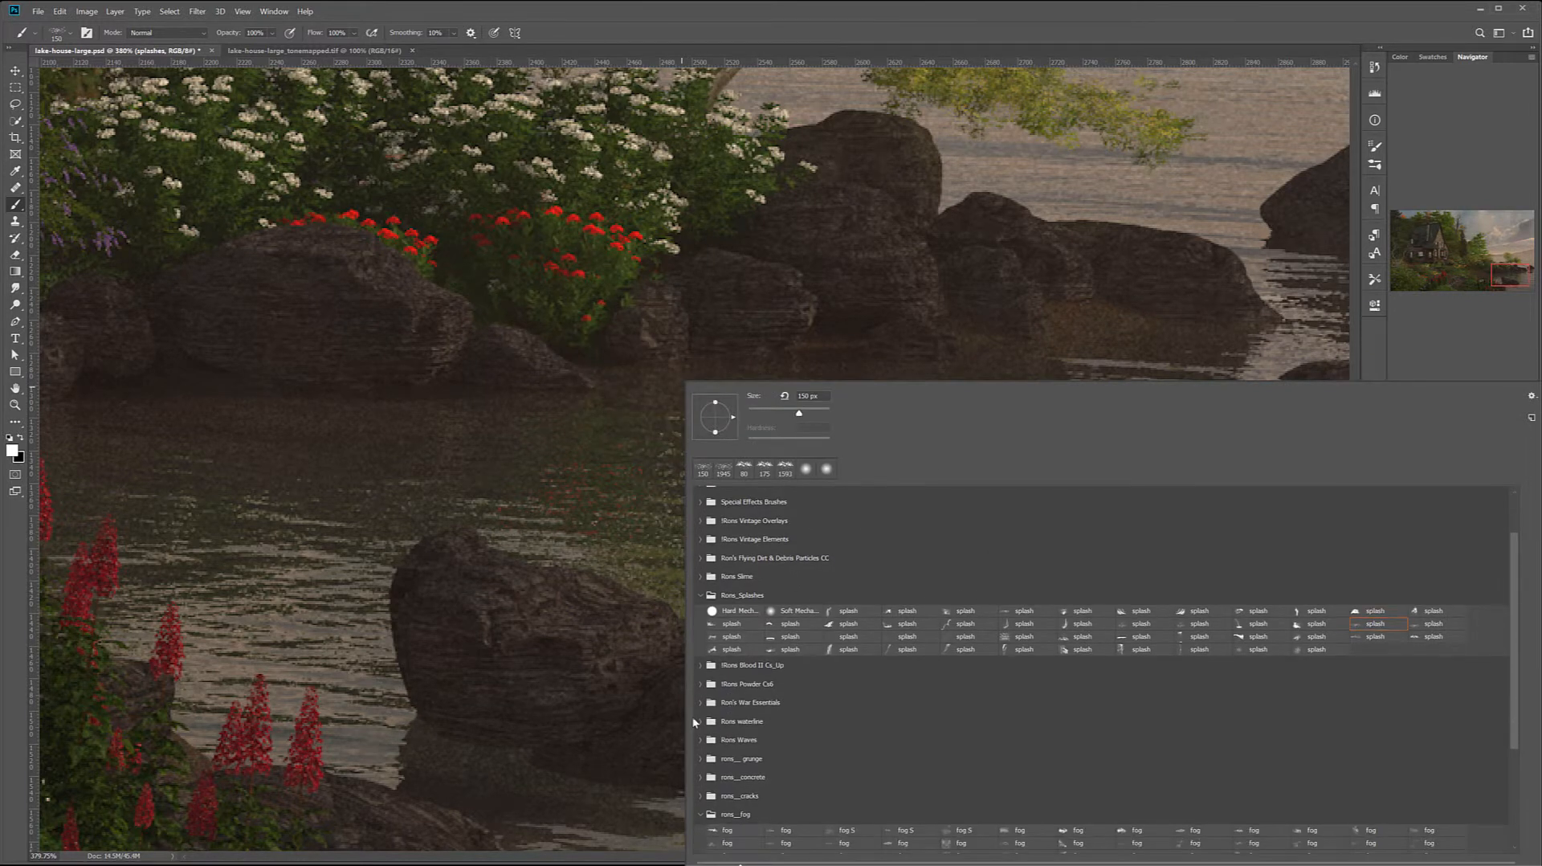
click(698, 722)
scroll(838, 660, down, 1)
scroll(838, 662, down, 2)
scroll(1010, 742, down, 2)
scroll(997, 733, up, 1)
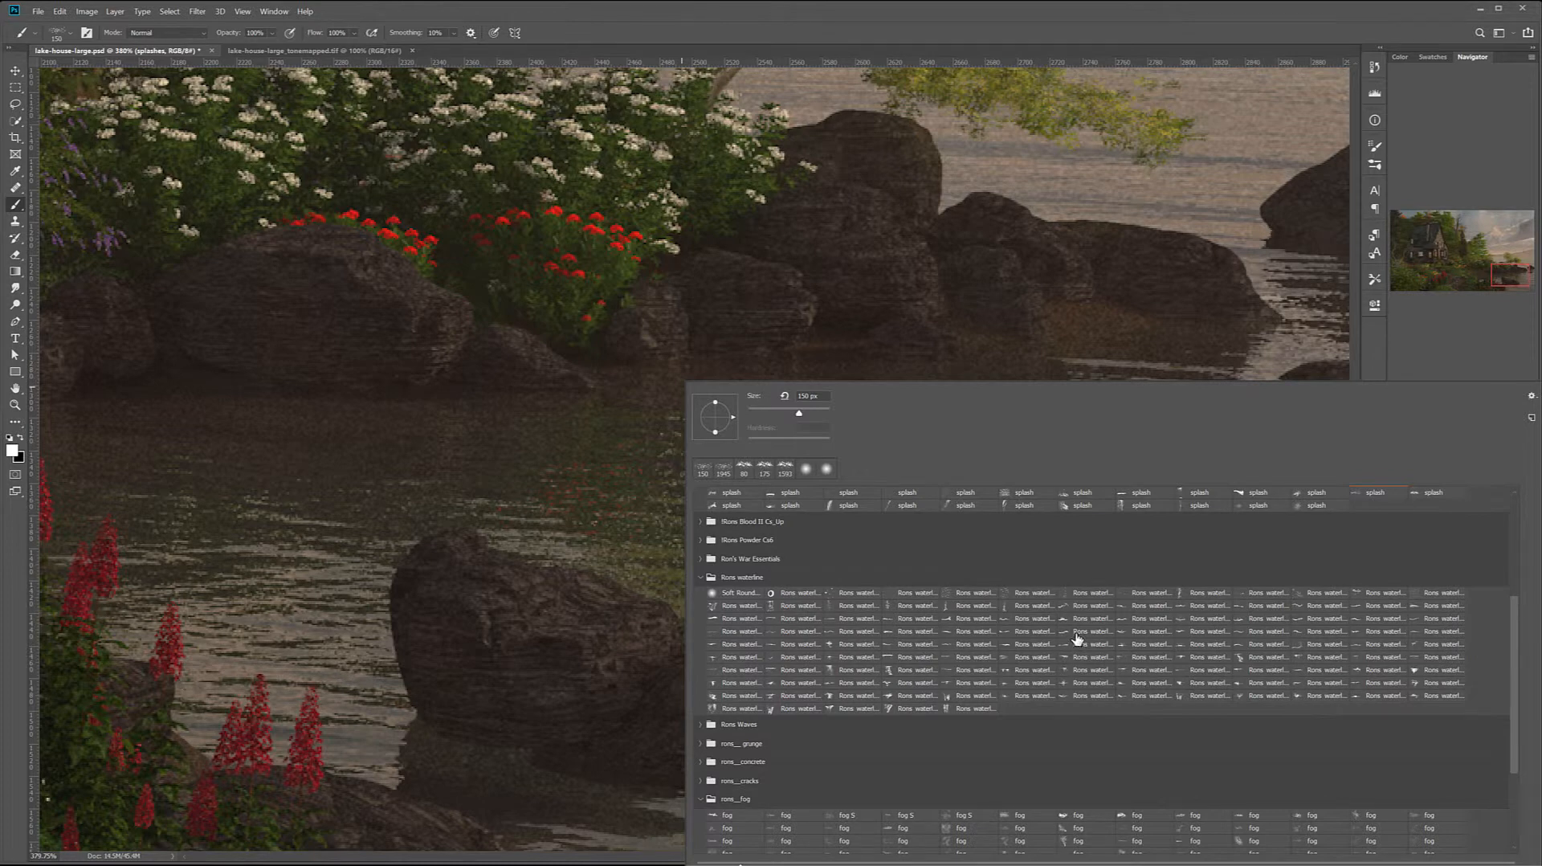
click(1259, 634)
click(522, 444)
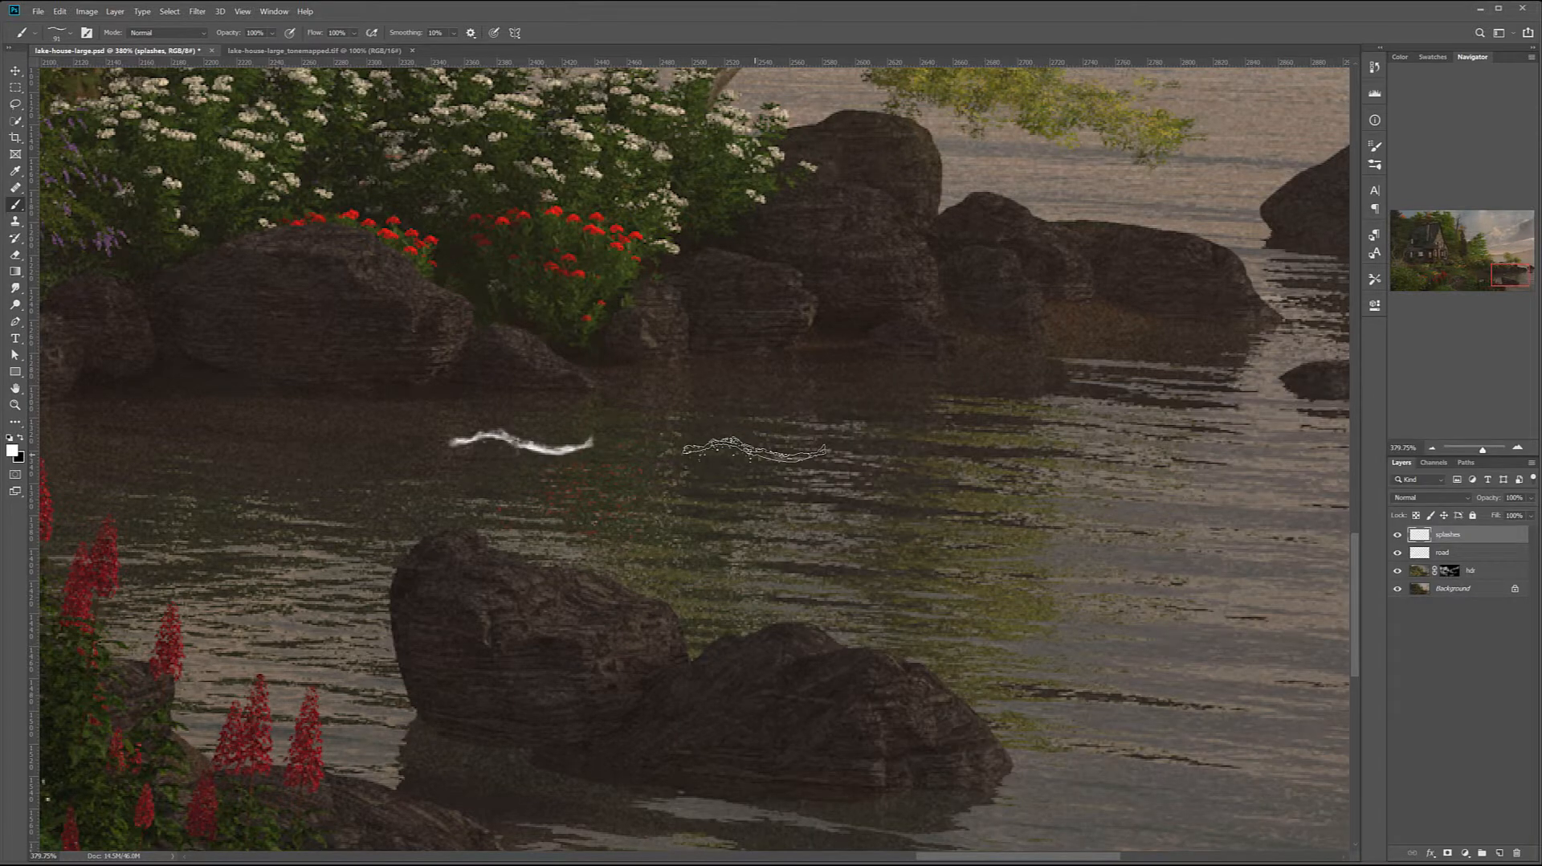
key(ctrl+z)
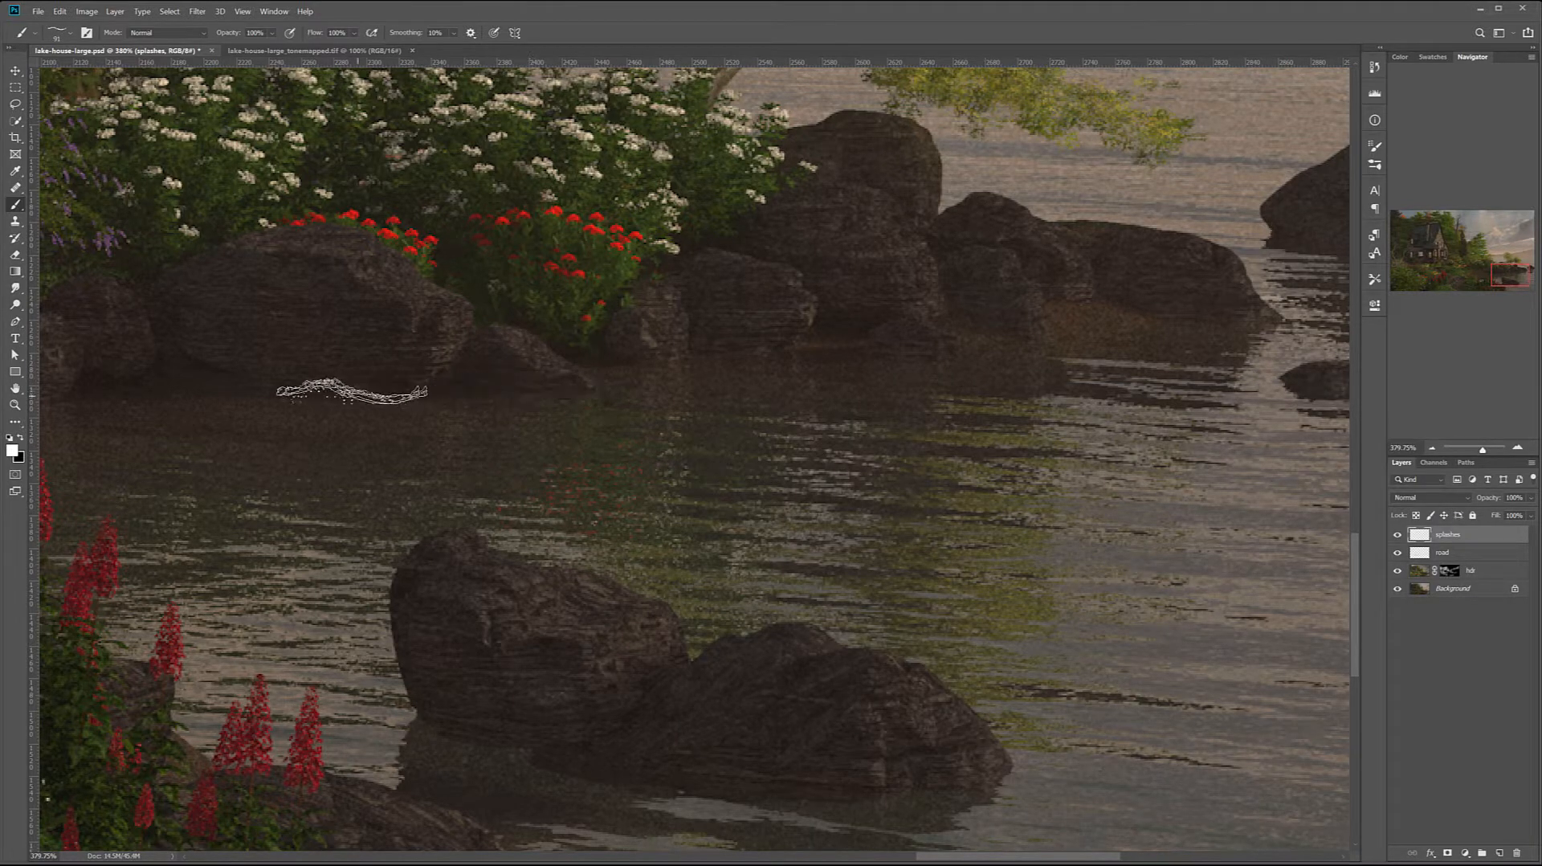
Set the waterline brush to 70 px, stamp it at the waterline of the shore rocks and check it from further out
key(bracketright)
key(bracketright)
key(bracketright)
key(bracketleft)
key(bracketleft)
key(bracketleft)
key(bracketleft)
key(bracketleft)
click(909, 353)
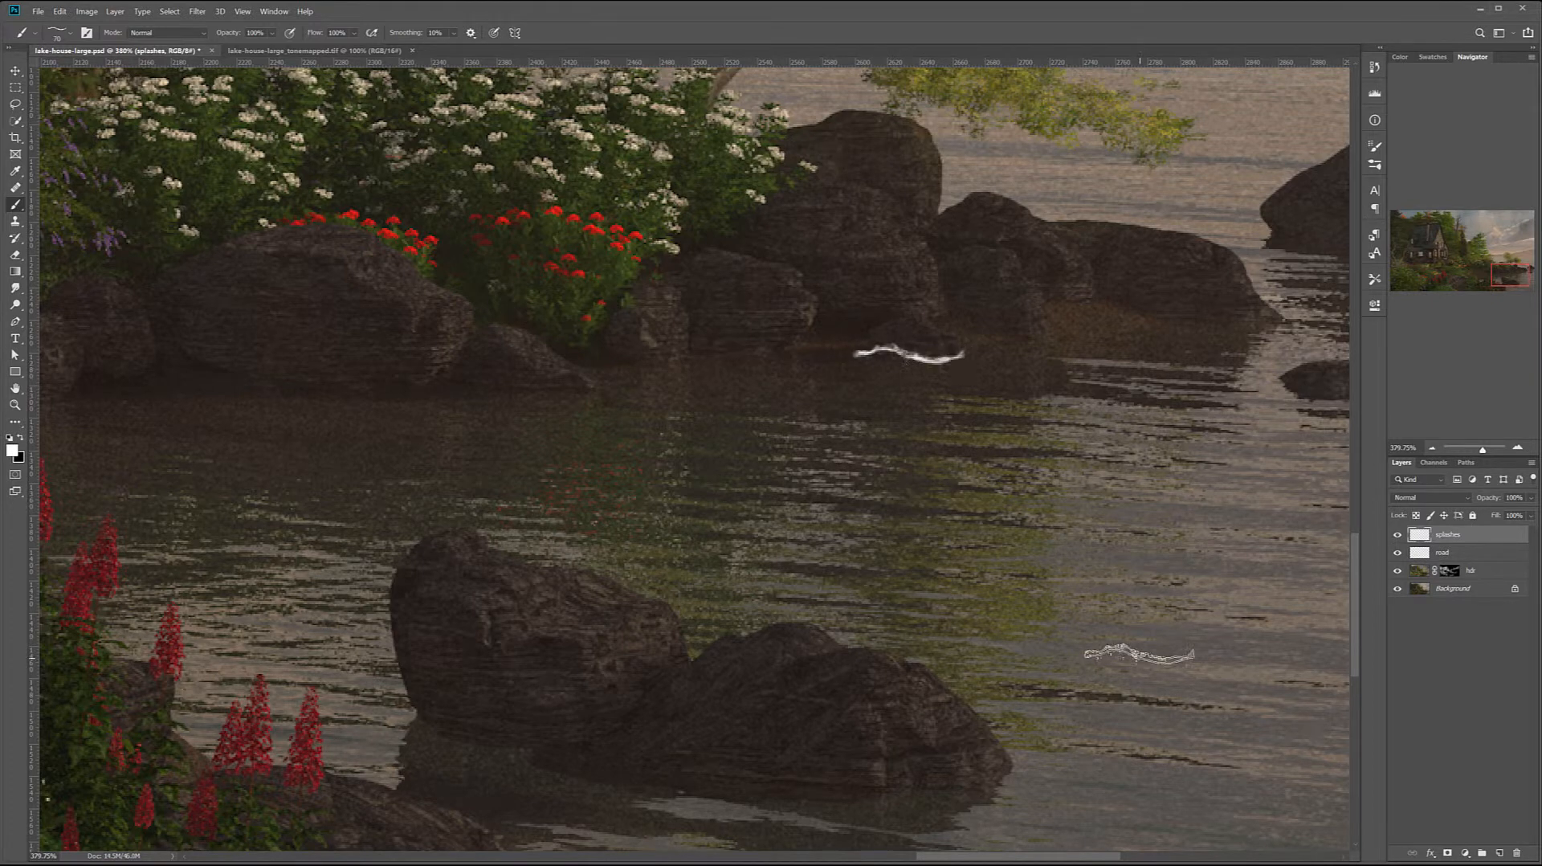
scroll(896, 504, down, 5)
scroll(896, 506, down, 1)
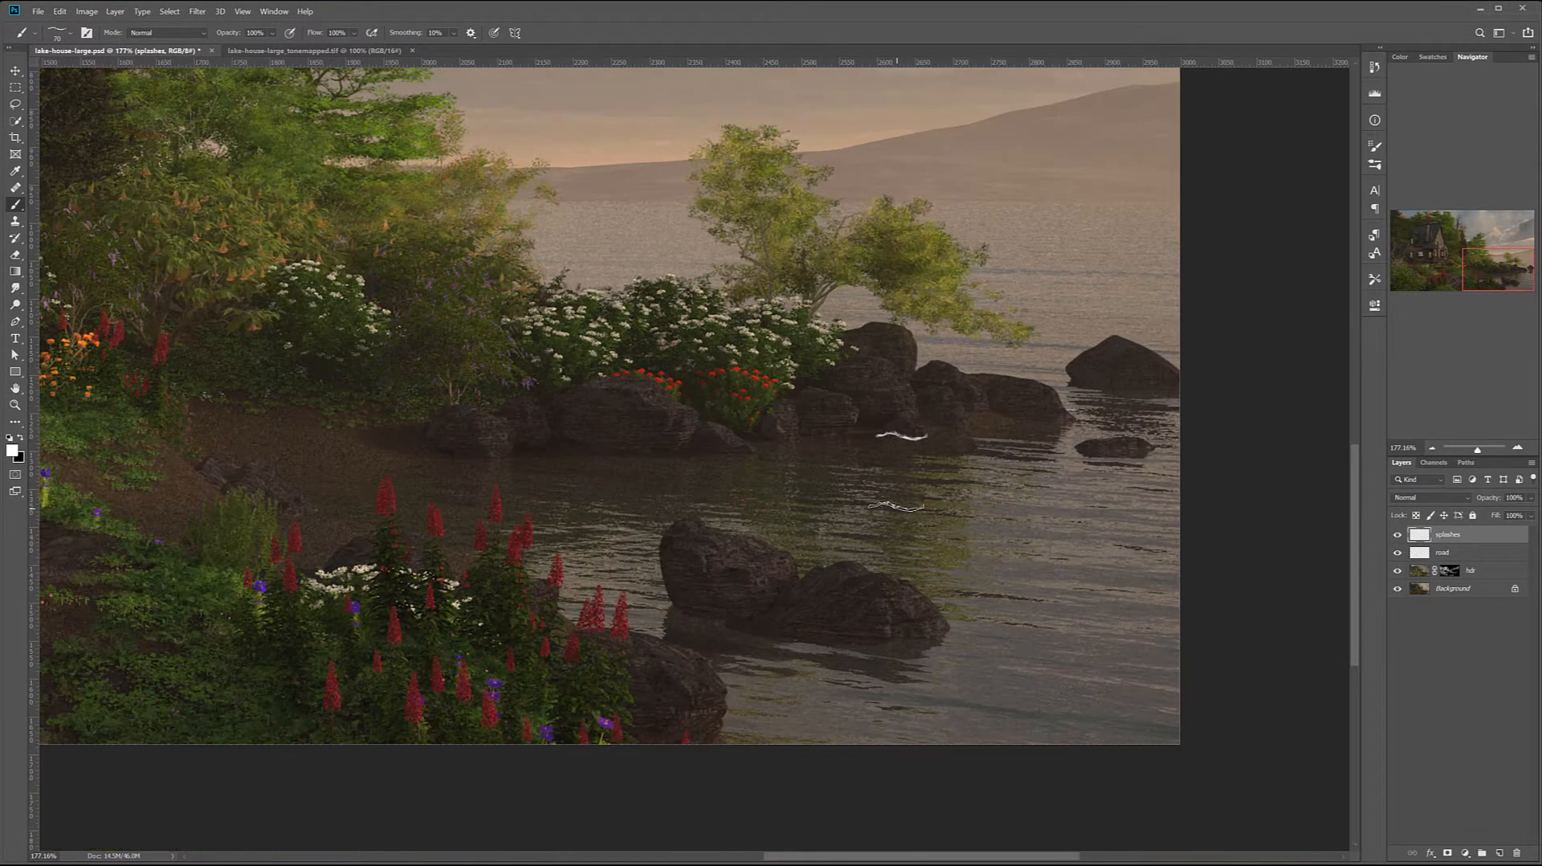
scroll(896, 506, up, 1)
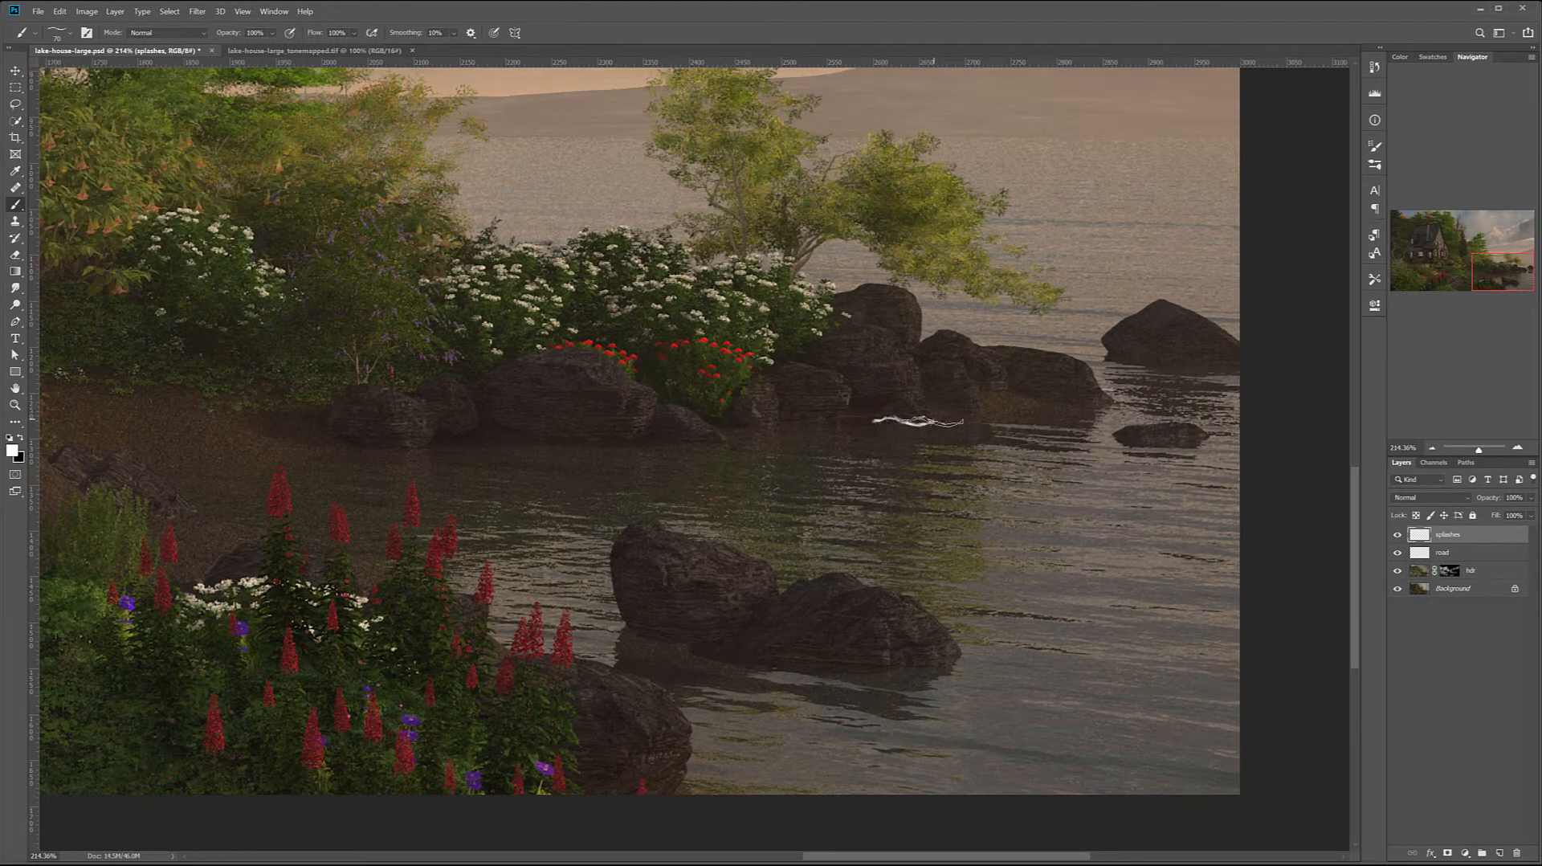
Try a different 149 px Rons waterline brush on the open water and at the base of the foreground rocks, undoing the stamps
right_click(1060, 450)
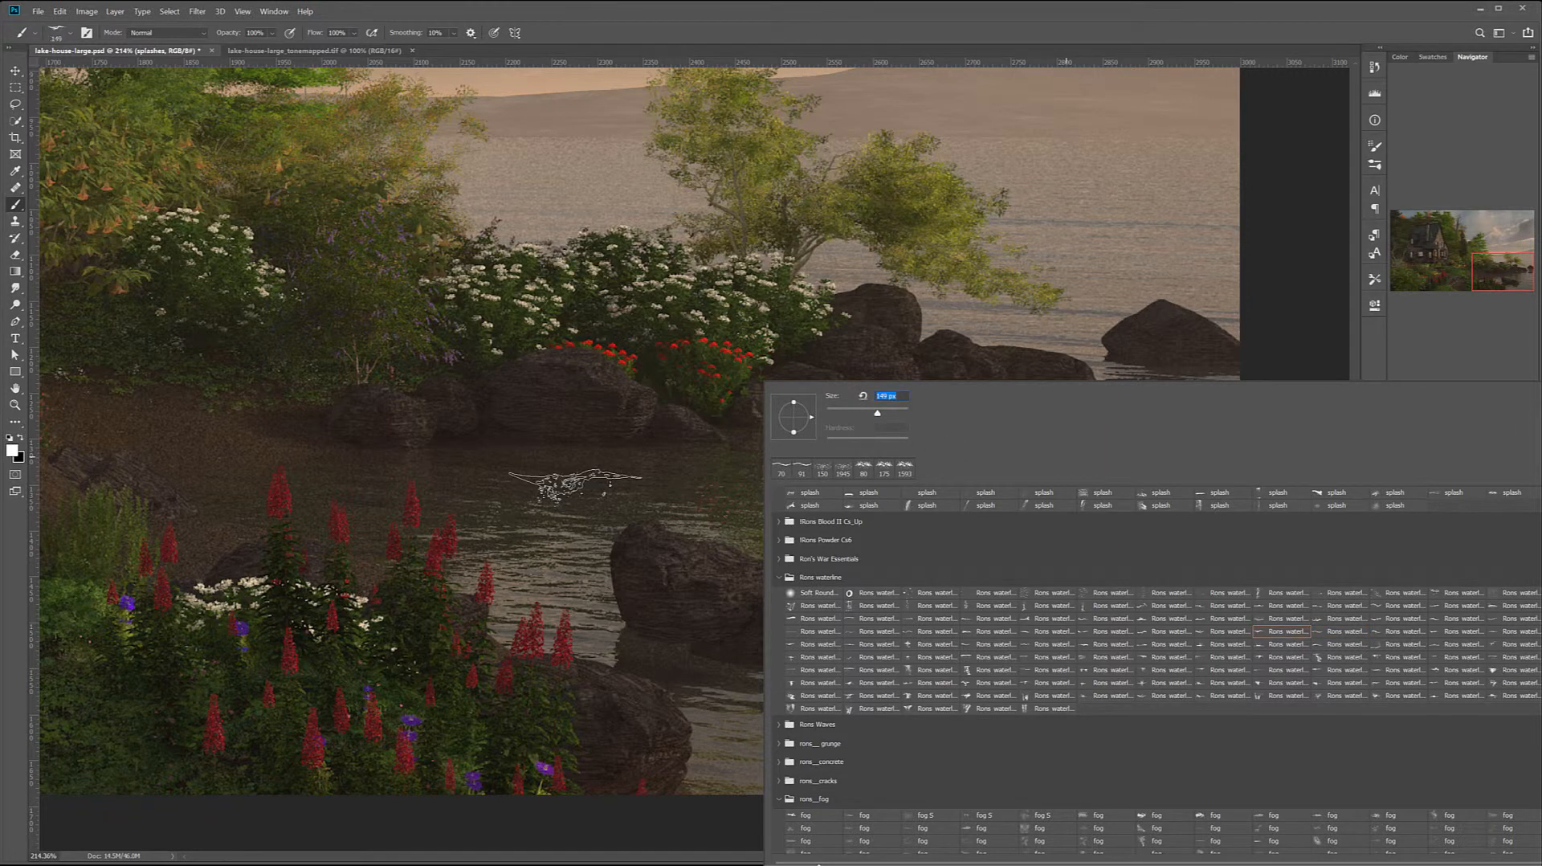
click(575, 485)
key(ctrl+z)
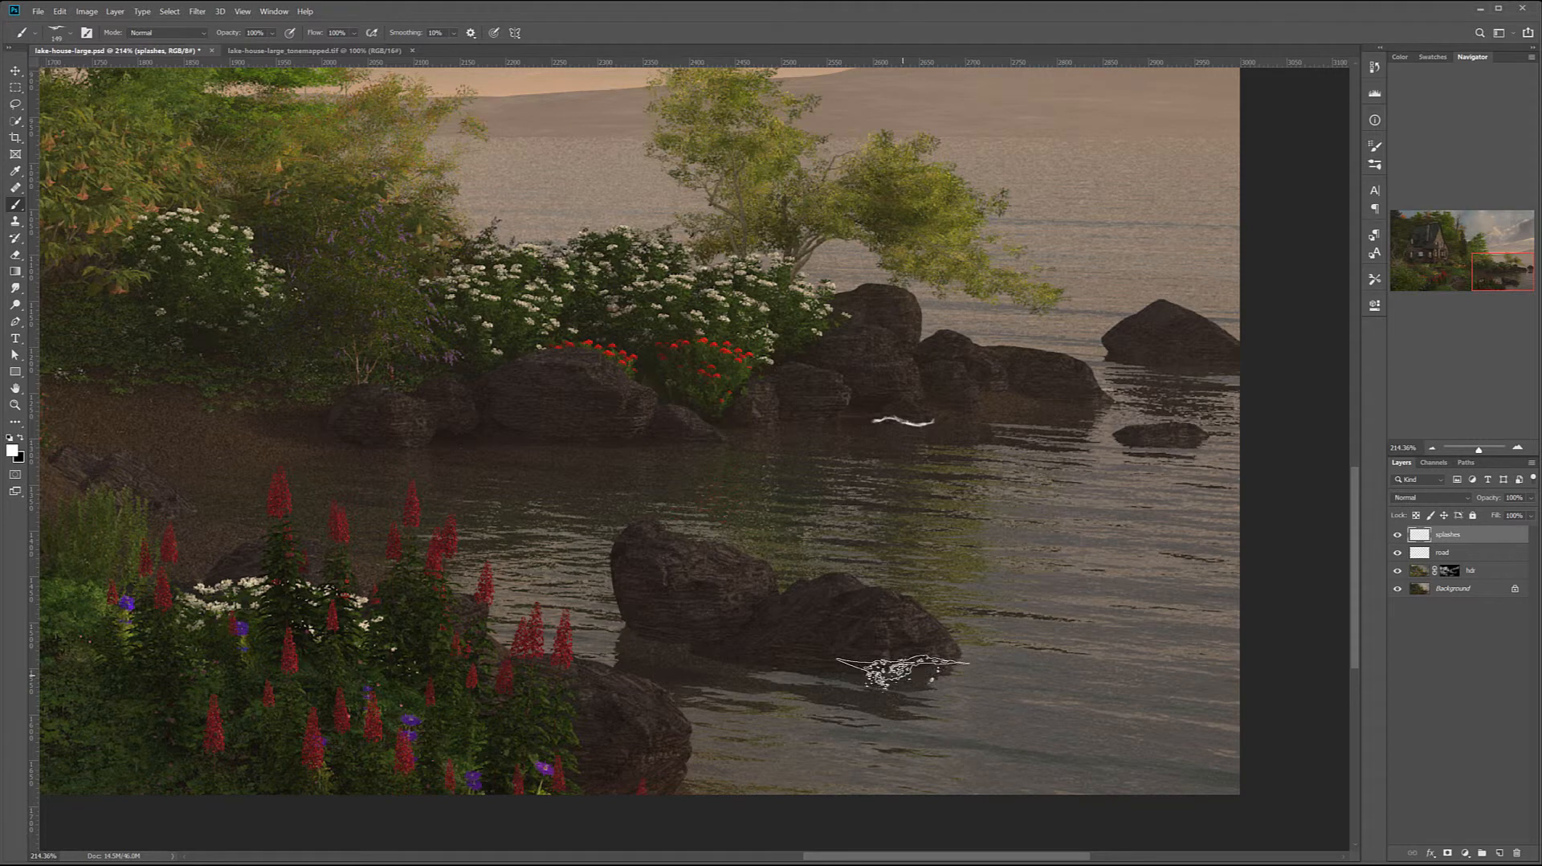
click(887, 669)
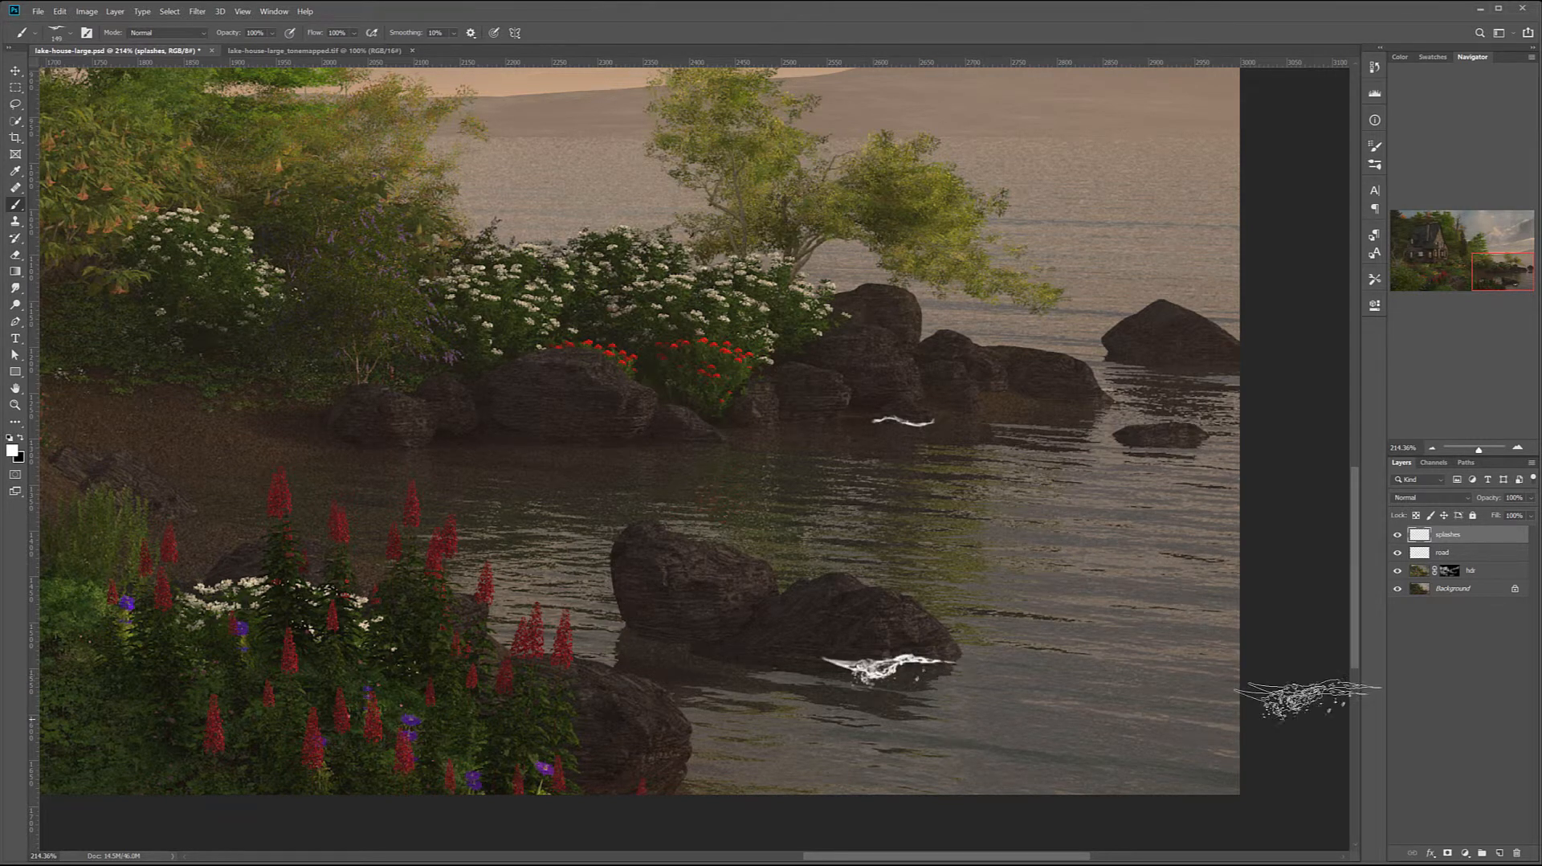
key(ctrl+z)
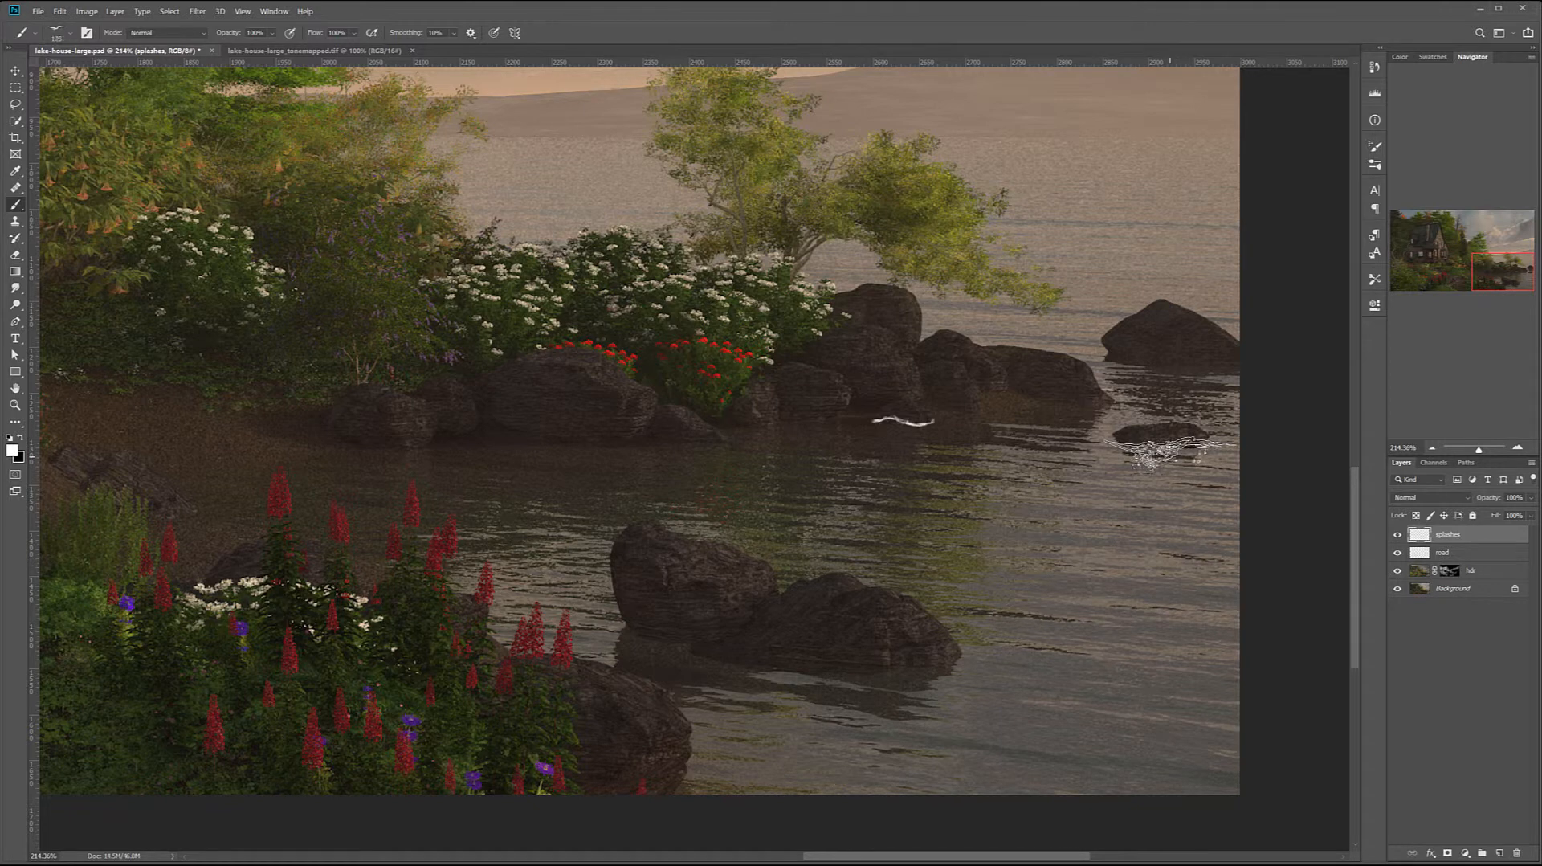
Try a 100 px waterline stamp at the small rock in the lake, undo it and check the whole picture
key(bracketleft)
key(bracketleft)
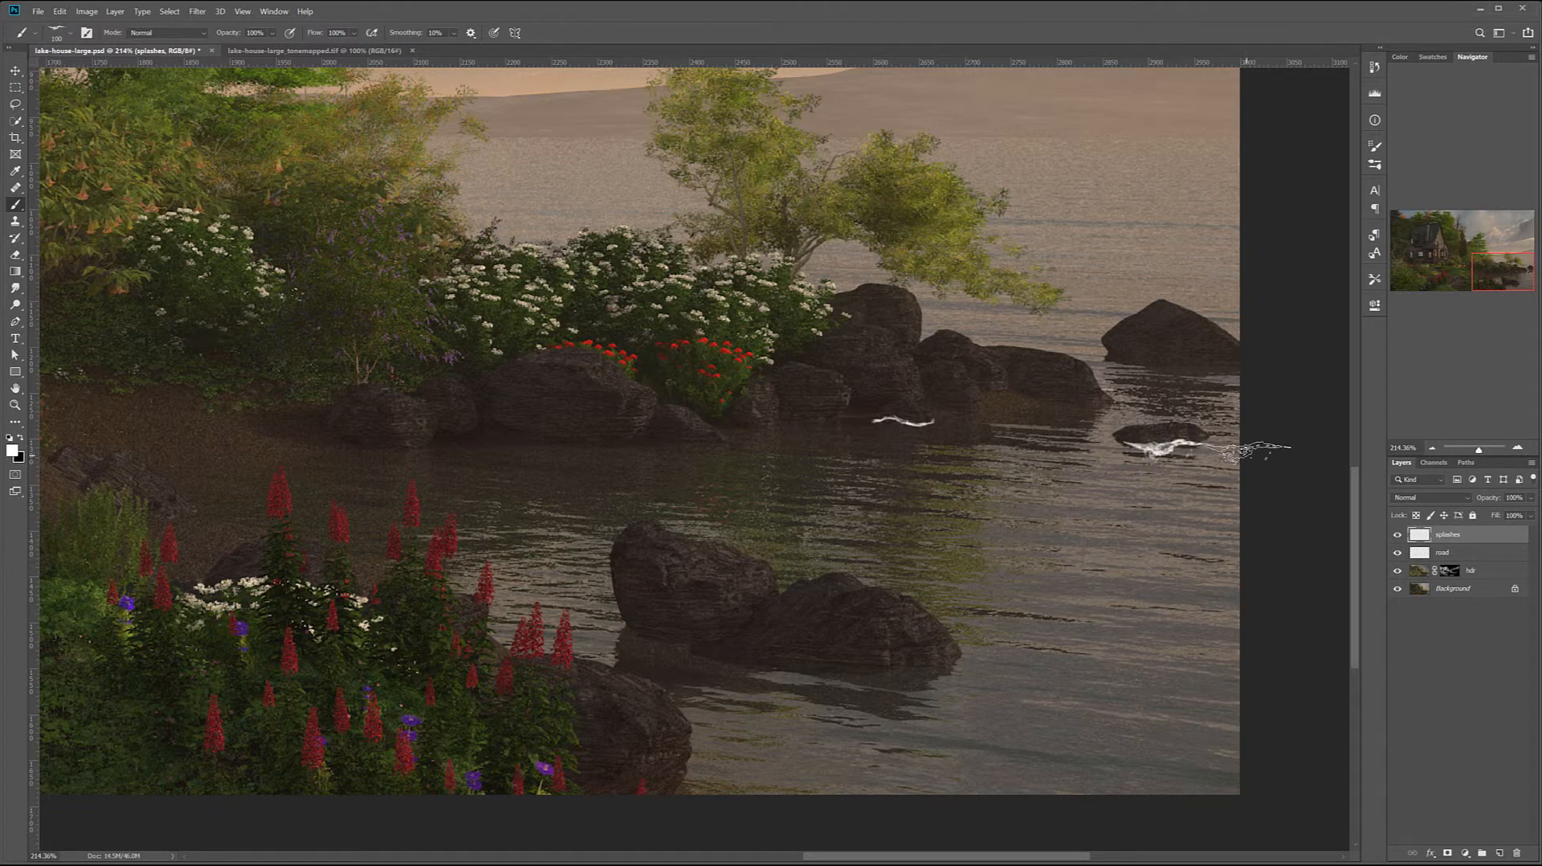
key(ctrl+1)
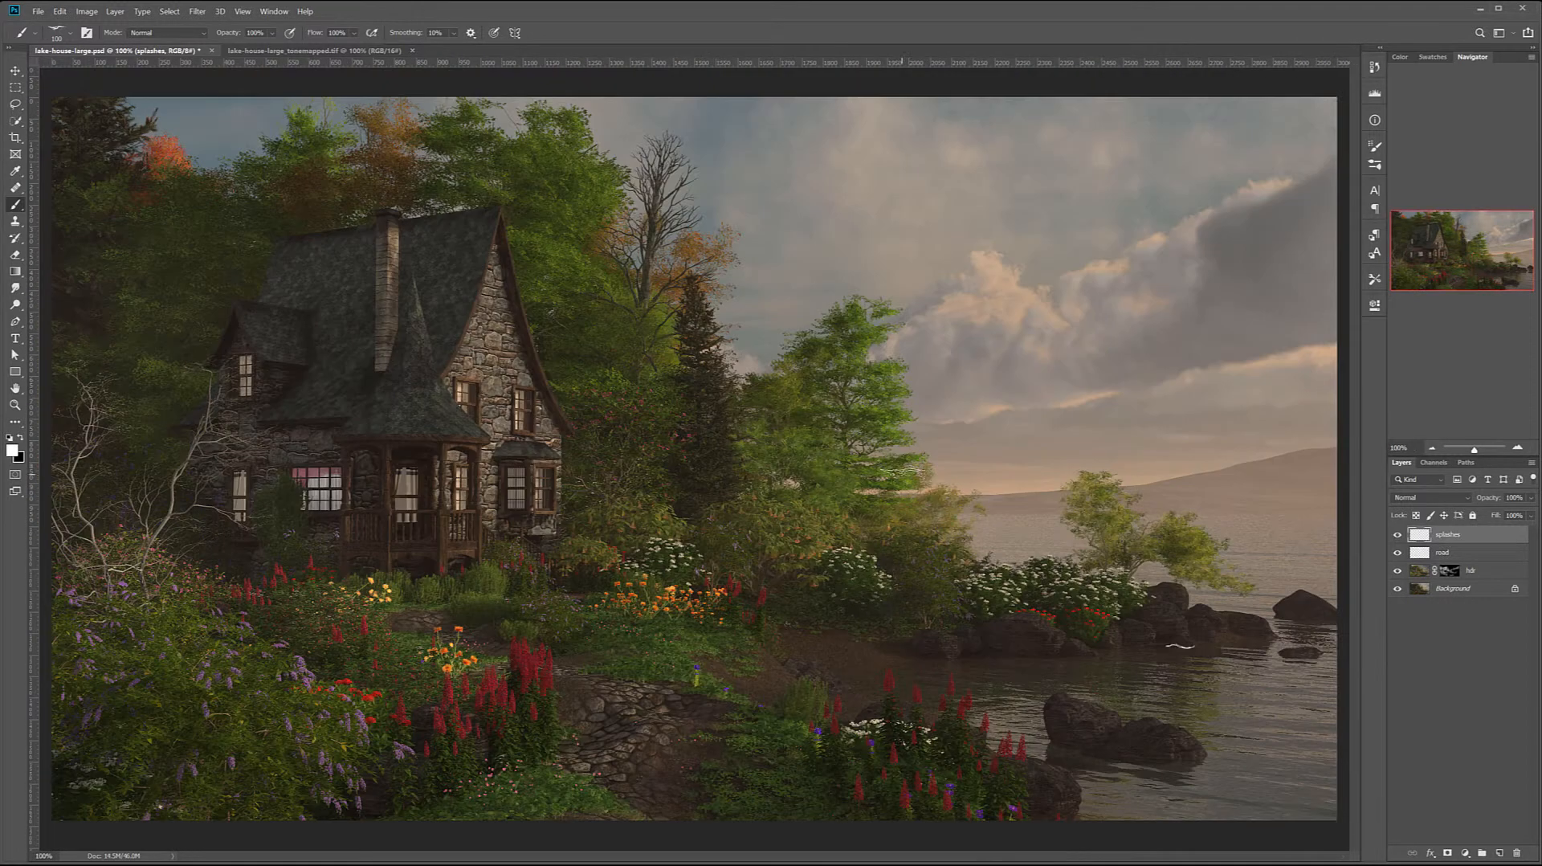
scroll(1175, 709, up, 9)
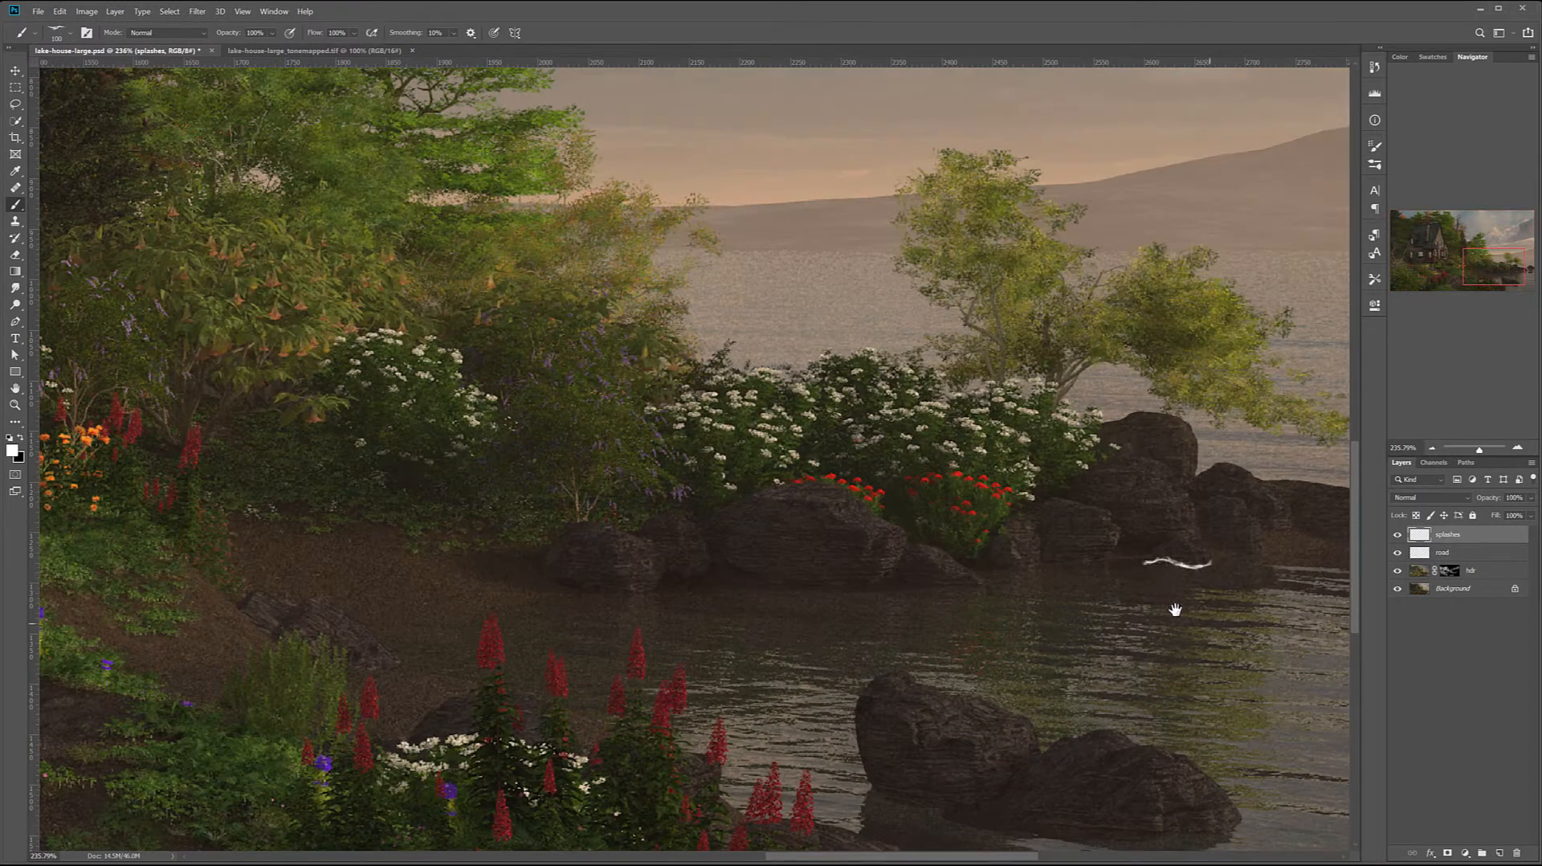
Try a 100 px waterline stamp below the shore rocks, then undo the stamps and the renaming of the splashes layer
right_click(1175, 555)
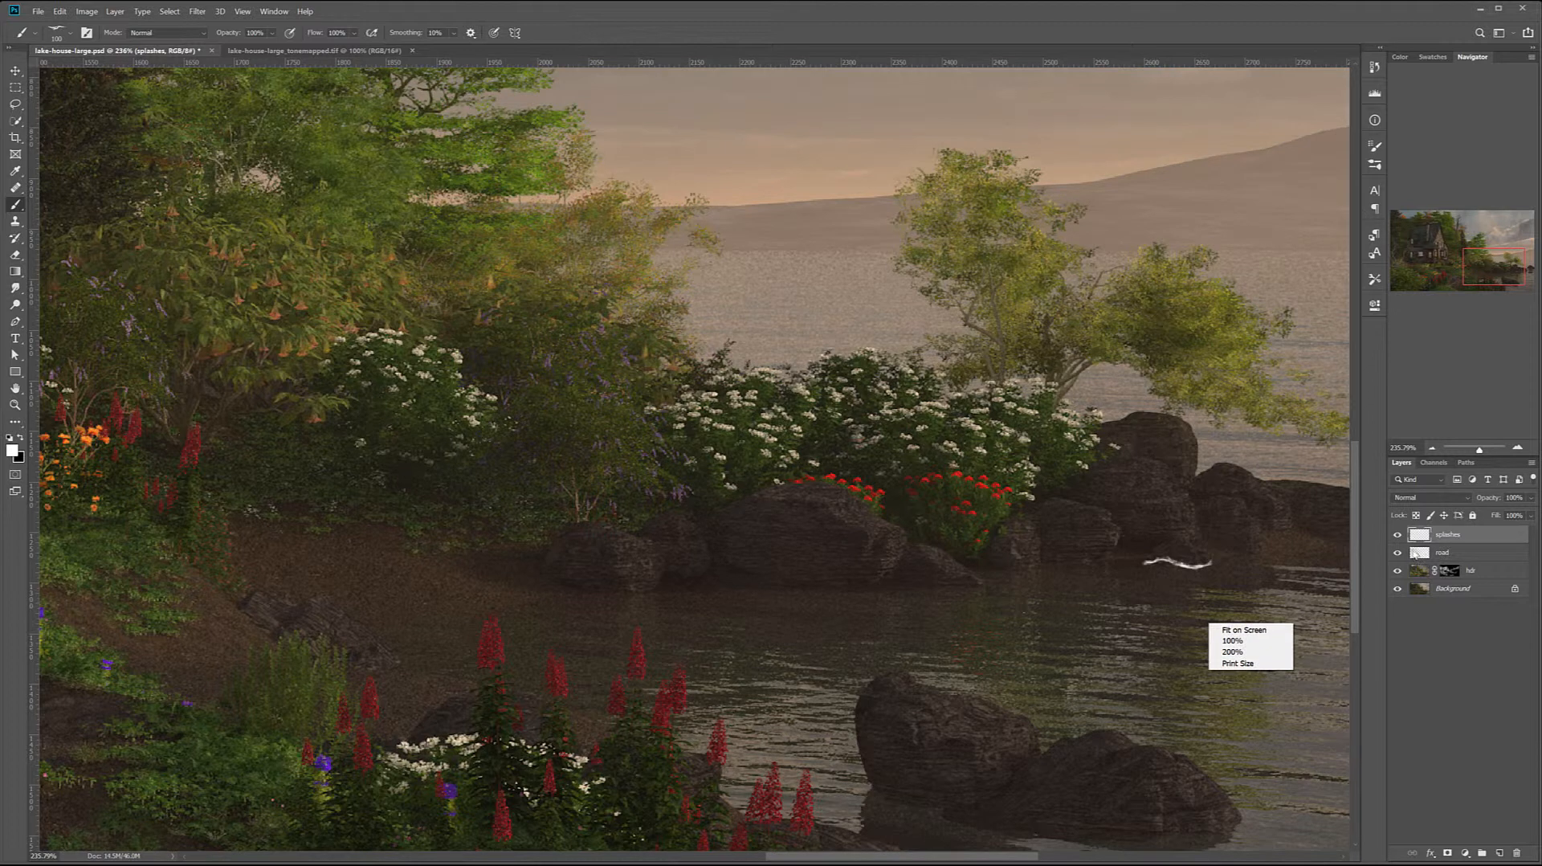
click(1476, 535)
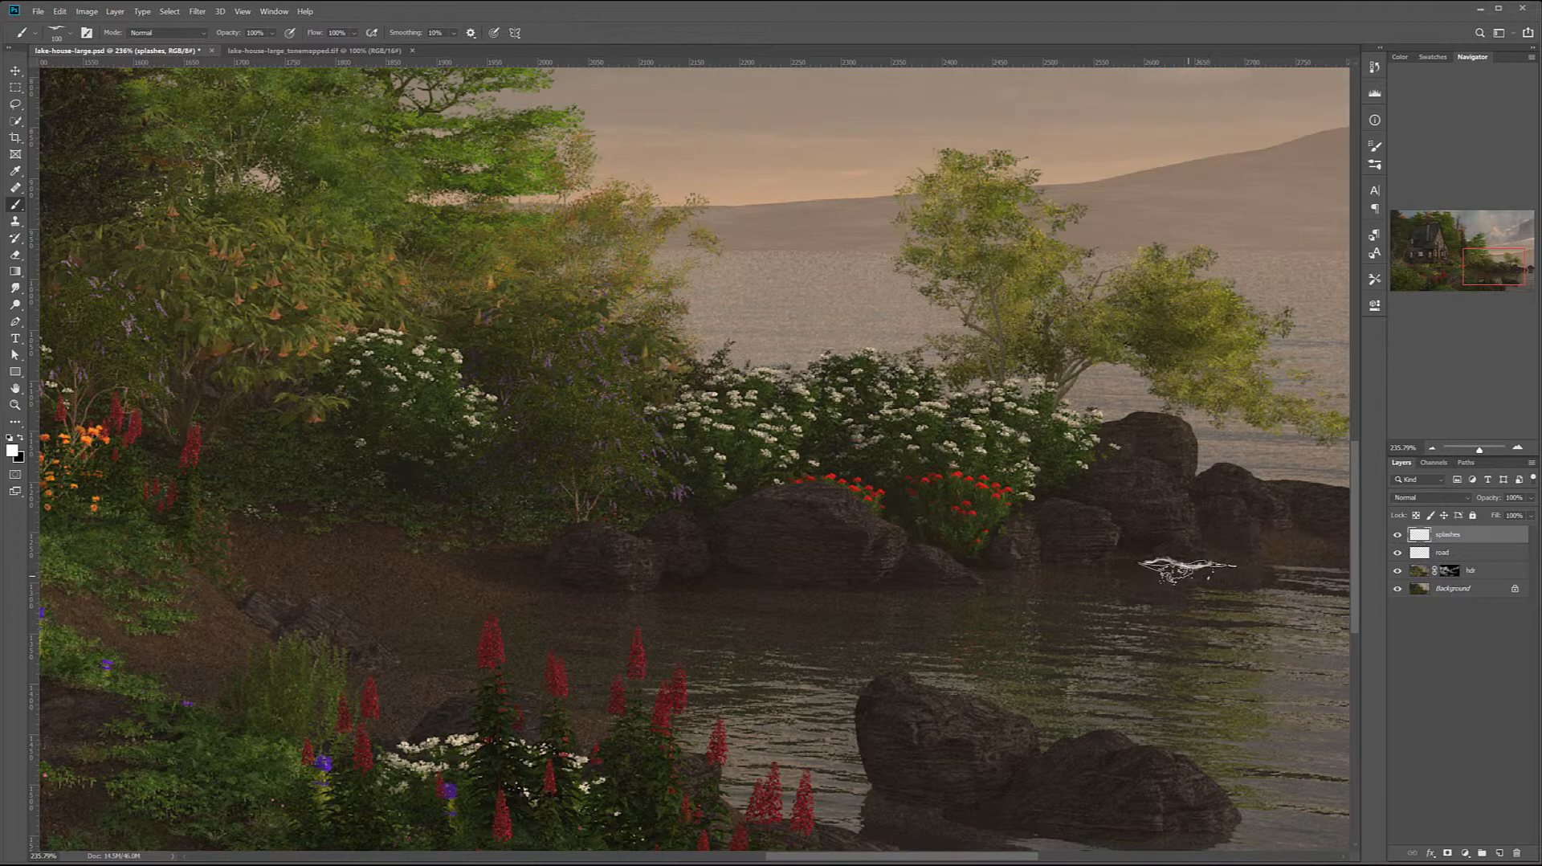
click(1188, 570)
key(ctrl+z)
key(ctrl+z)
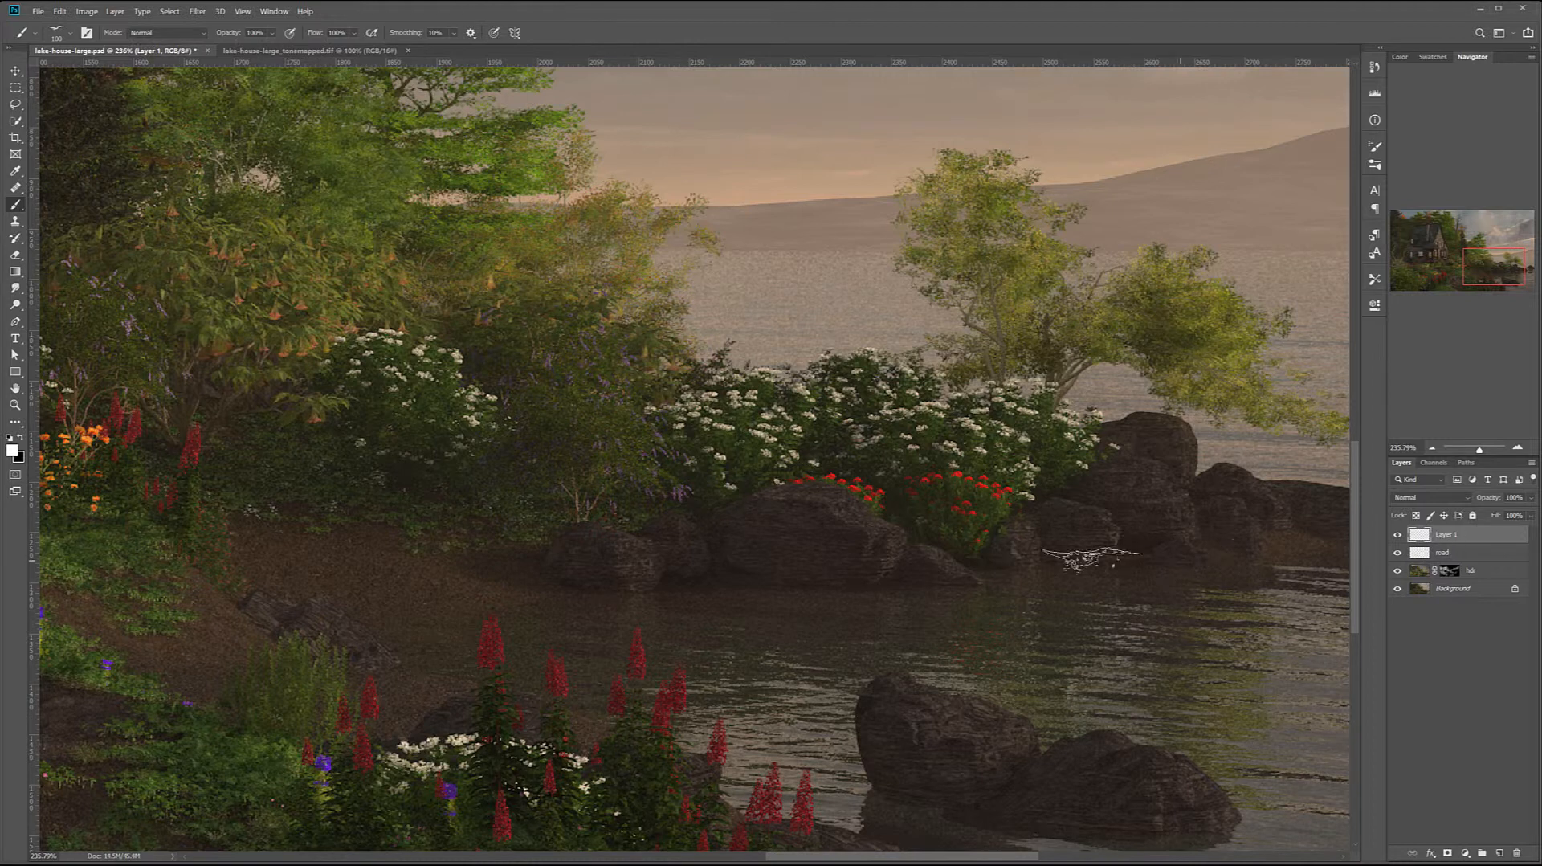
Choose the waves 5 brush from the Rons Waves set, test one stamp over the trees and undo it
right_click(774, 585)
right_click(434, 273)
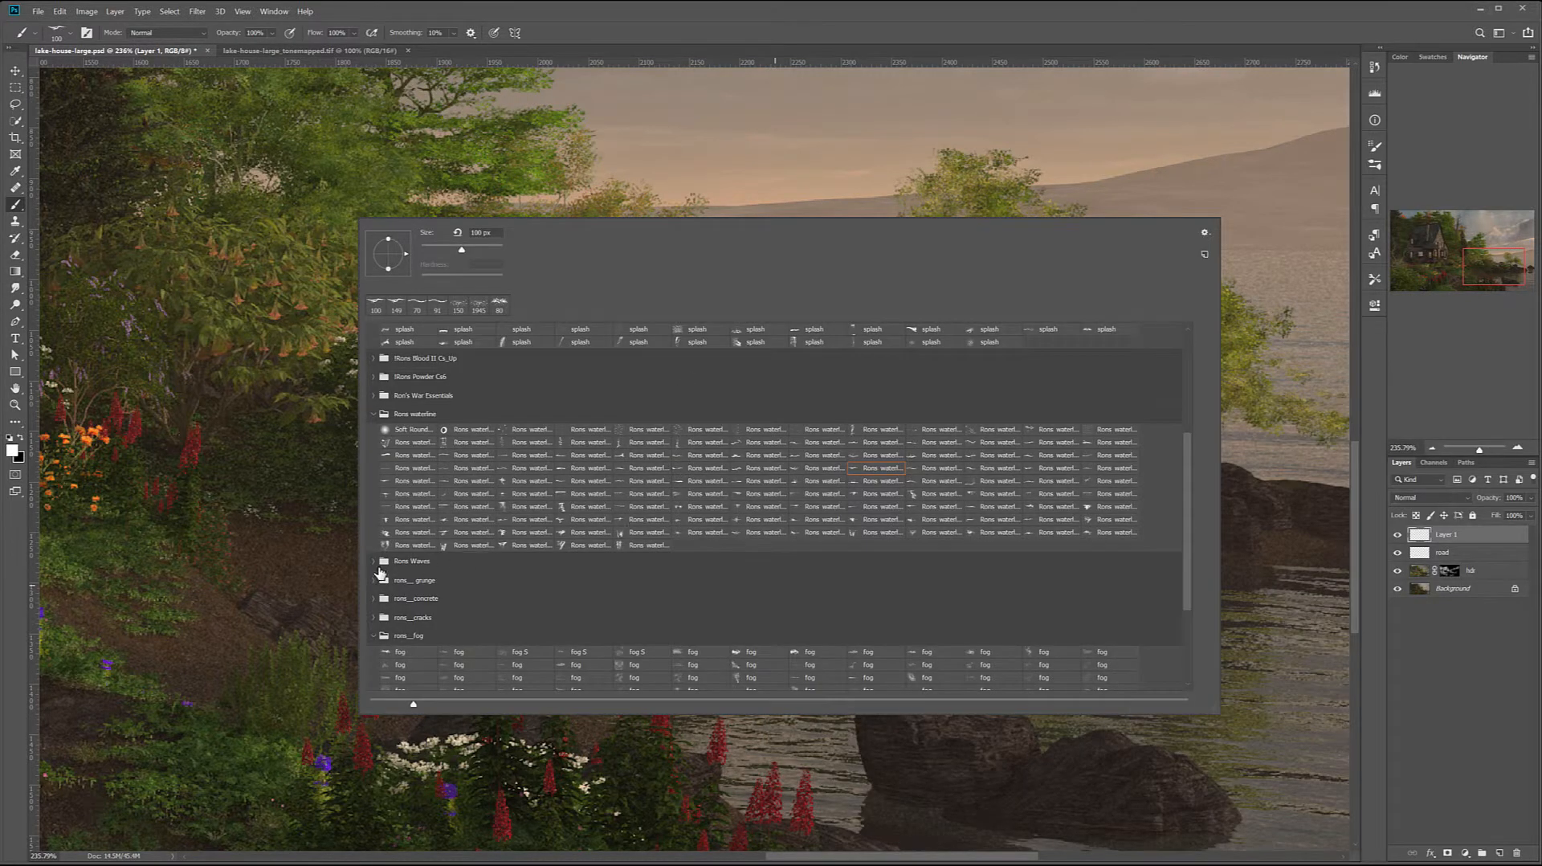
click(375, 563)
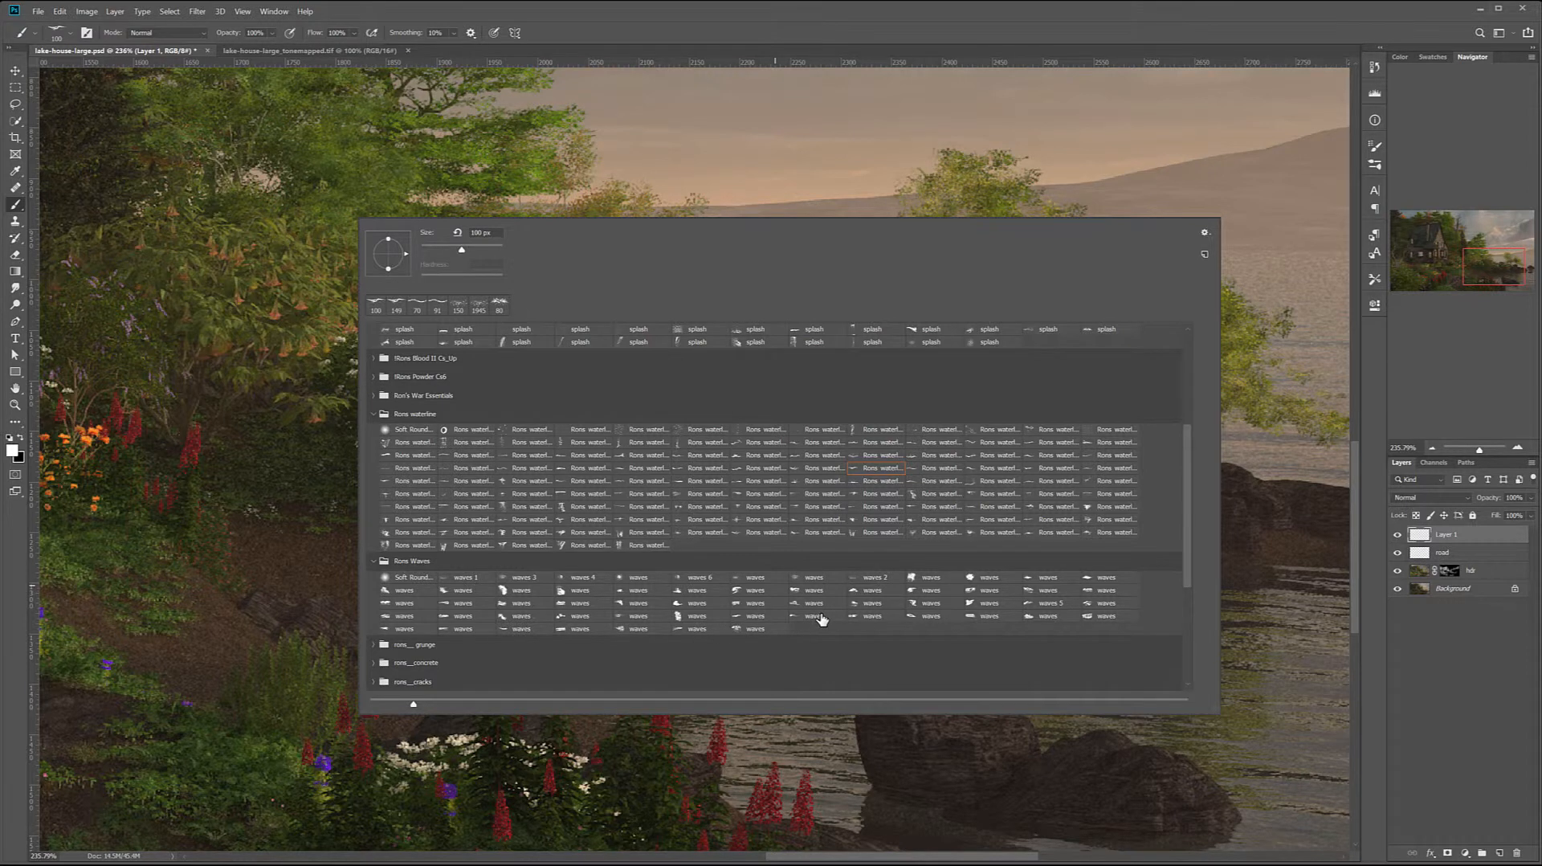
click(1044, 602)
click(571, 162)
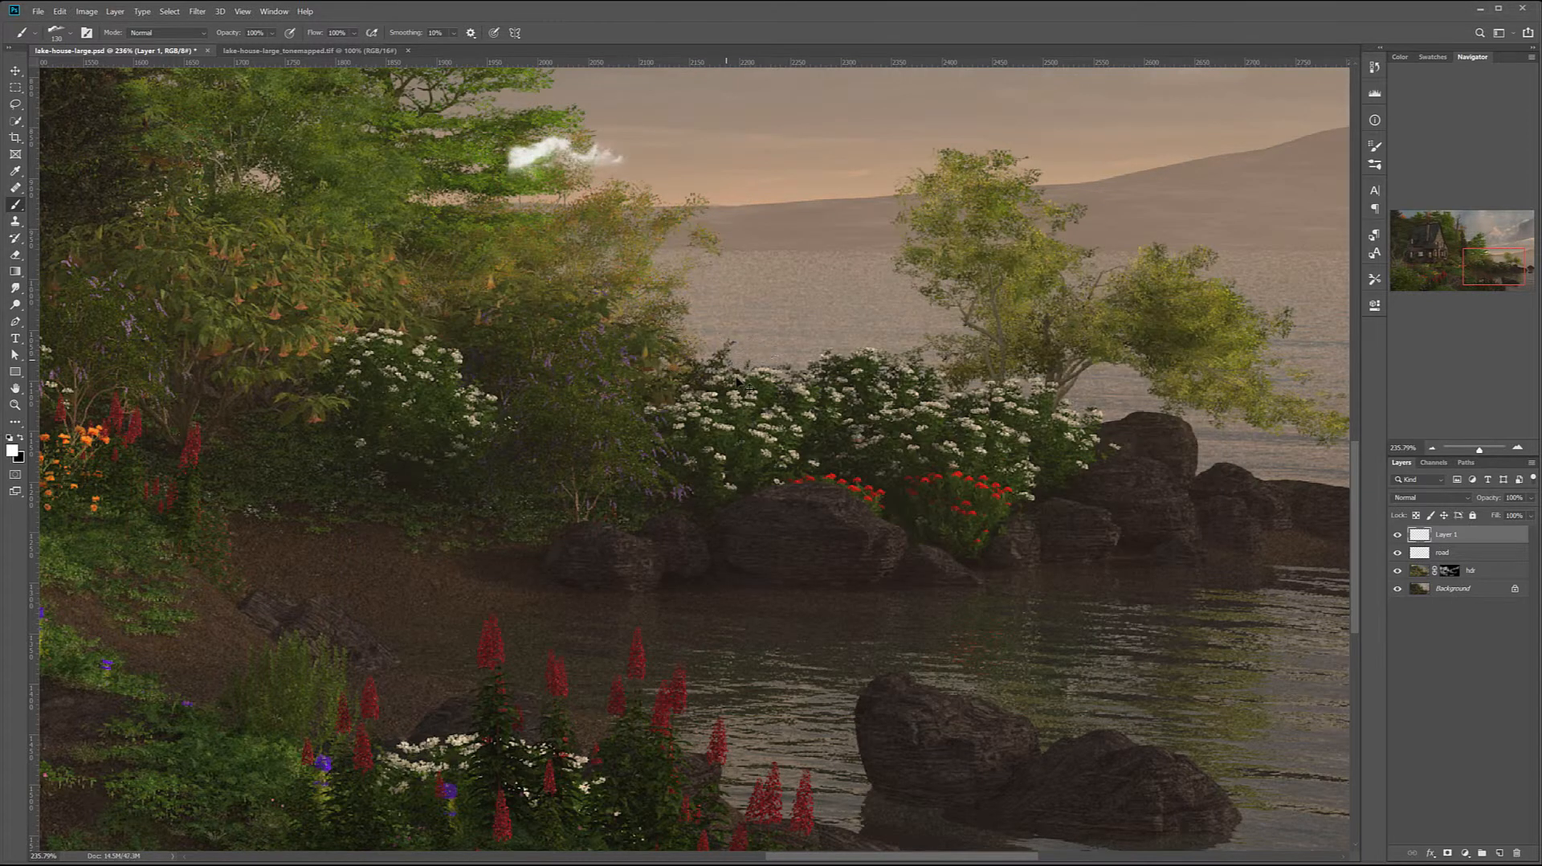
key(ctrl+z)
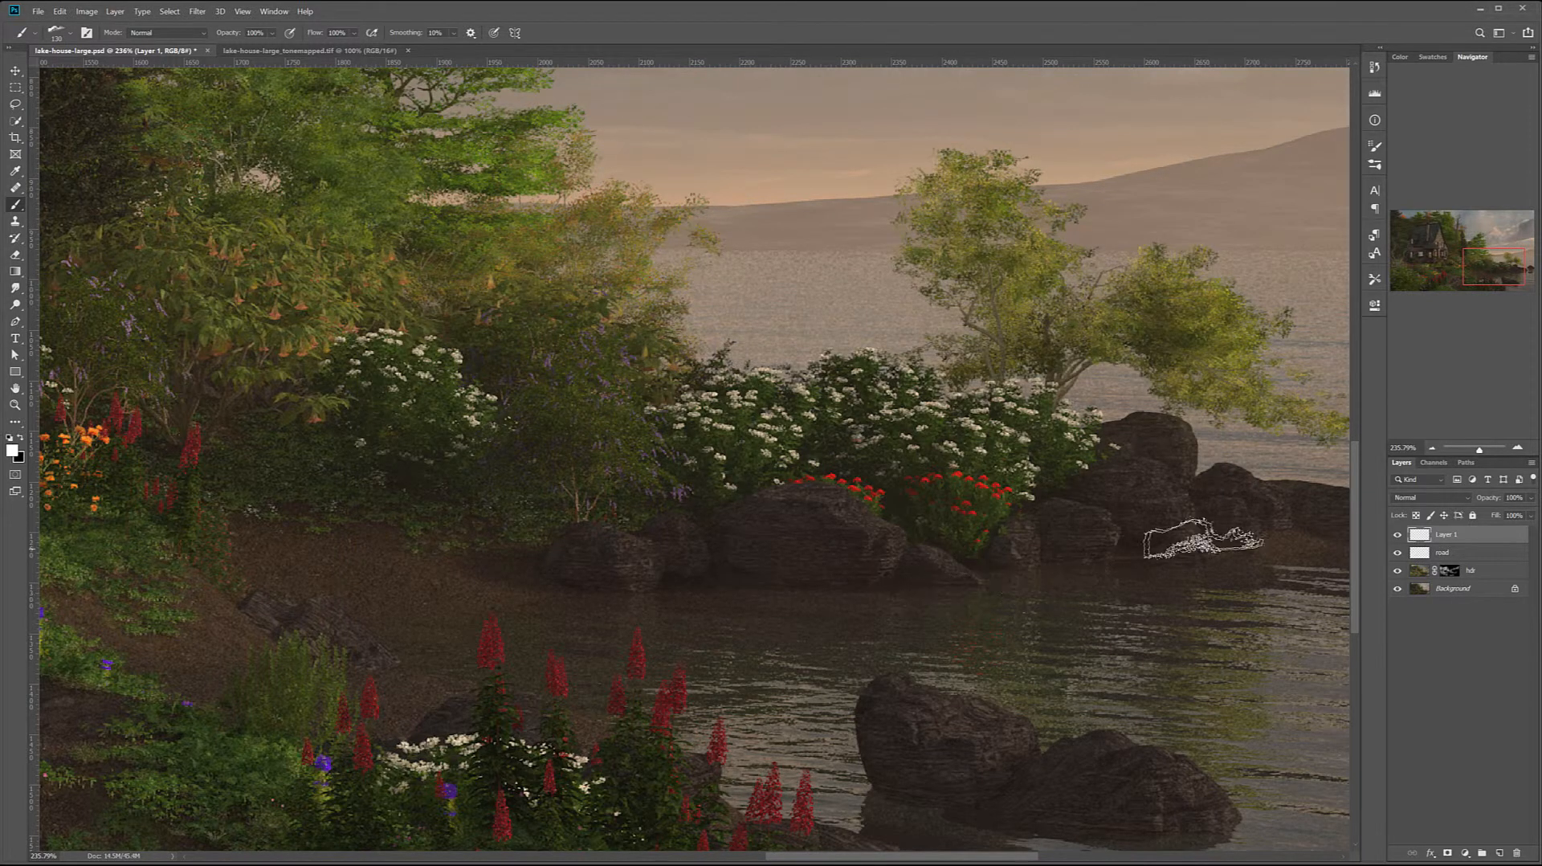
Reduce the waves 5 brush to 40 px, try a stamp at the waterline of the shore rocks and undo it
drag(1116, 575, 729, 543)
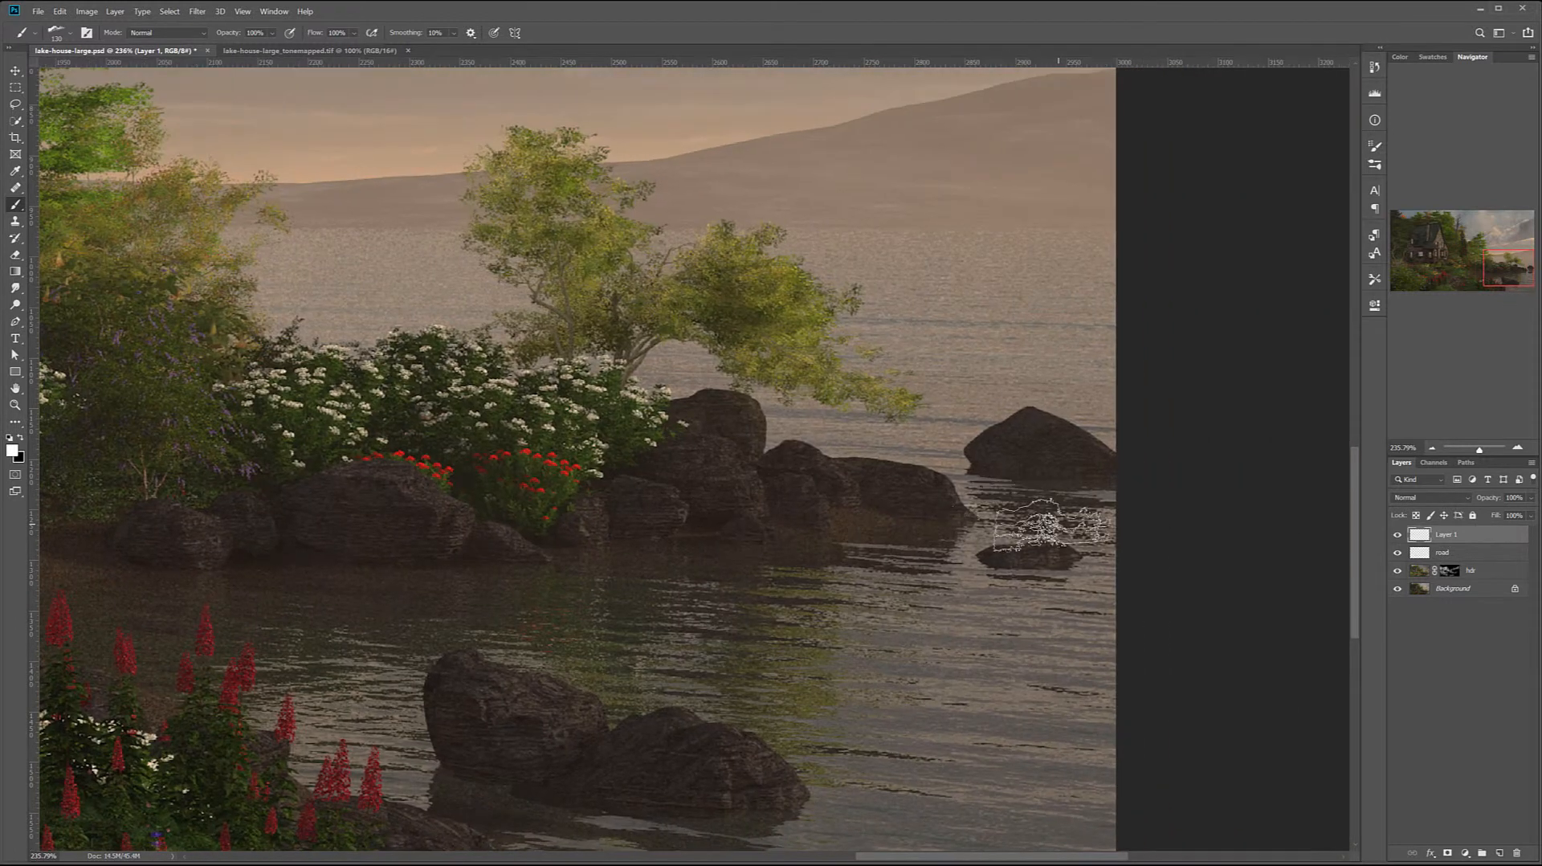
key(bracketright)
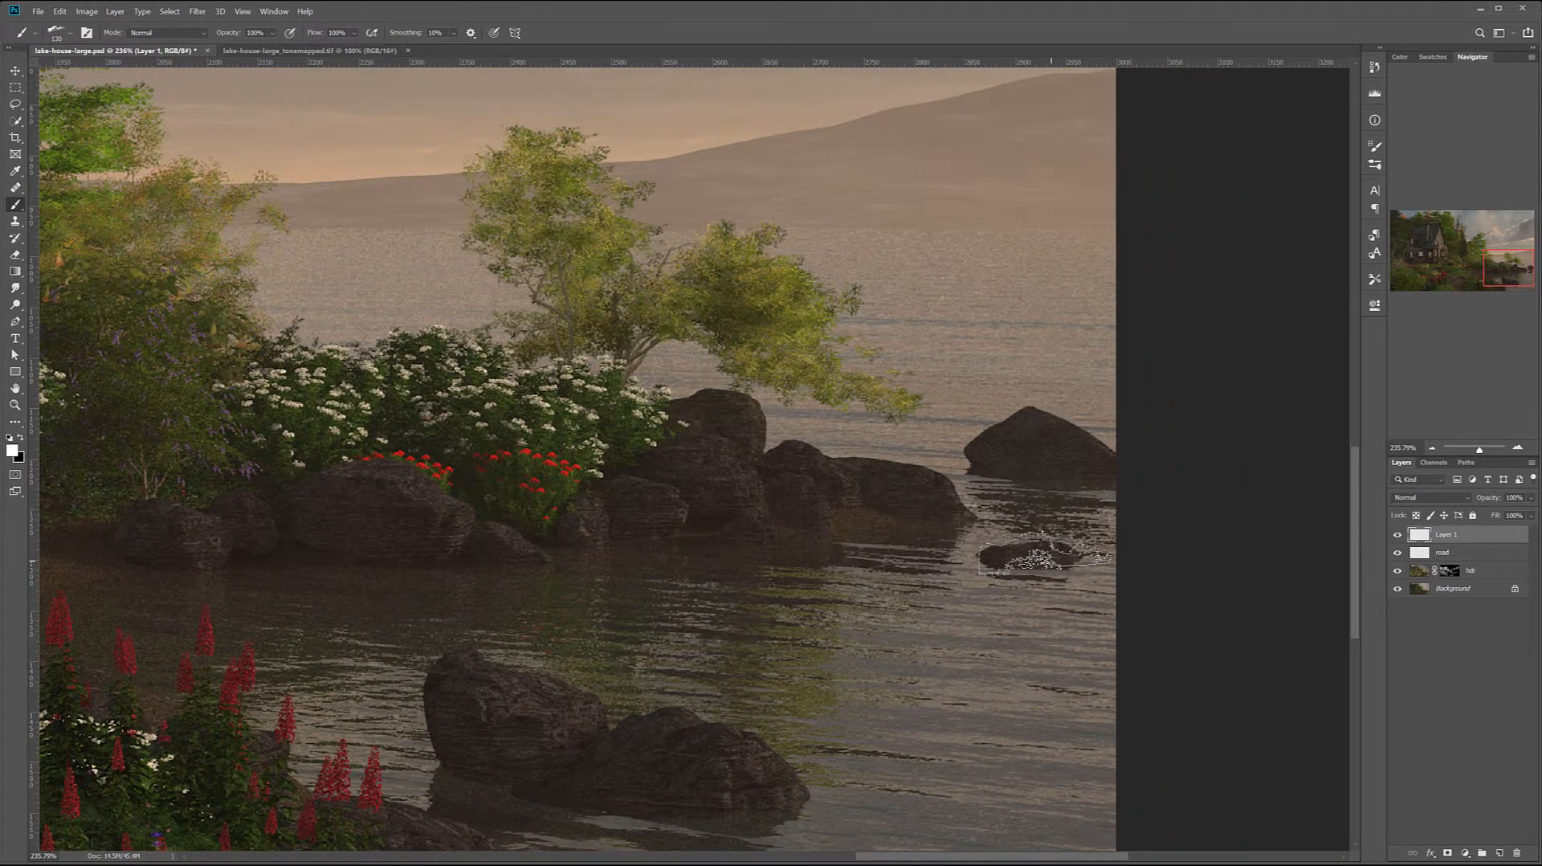
key(bracketleft)
key(bracketleft)
key(bracketleft)
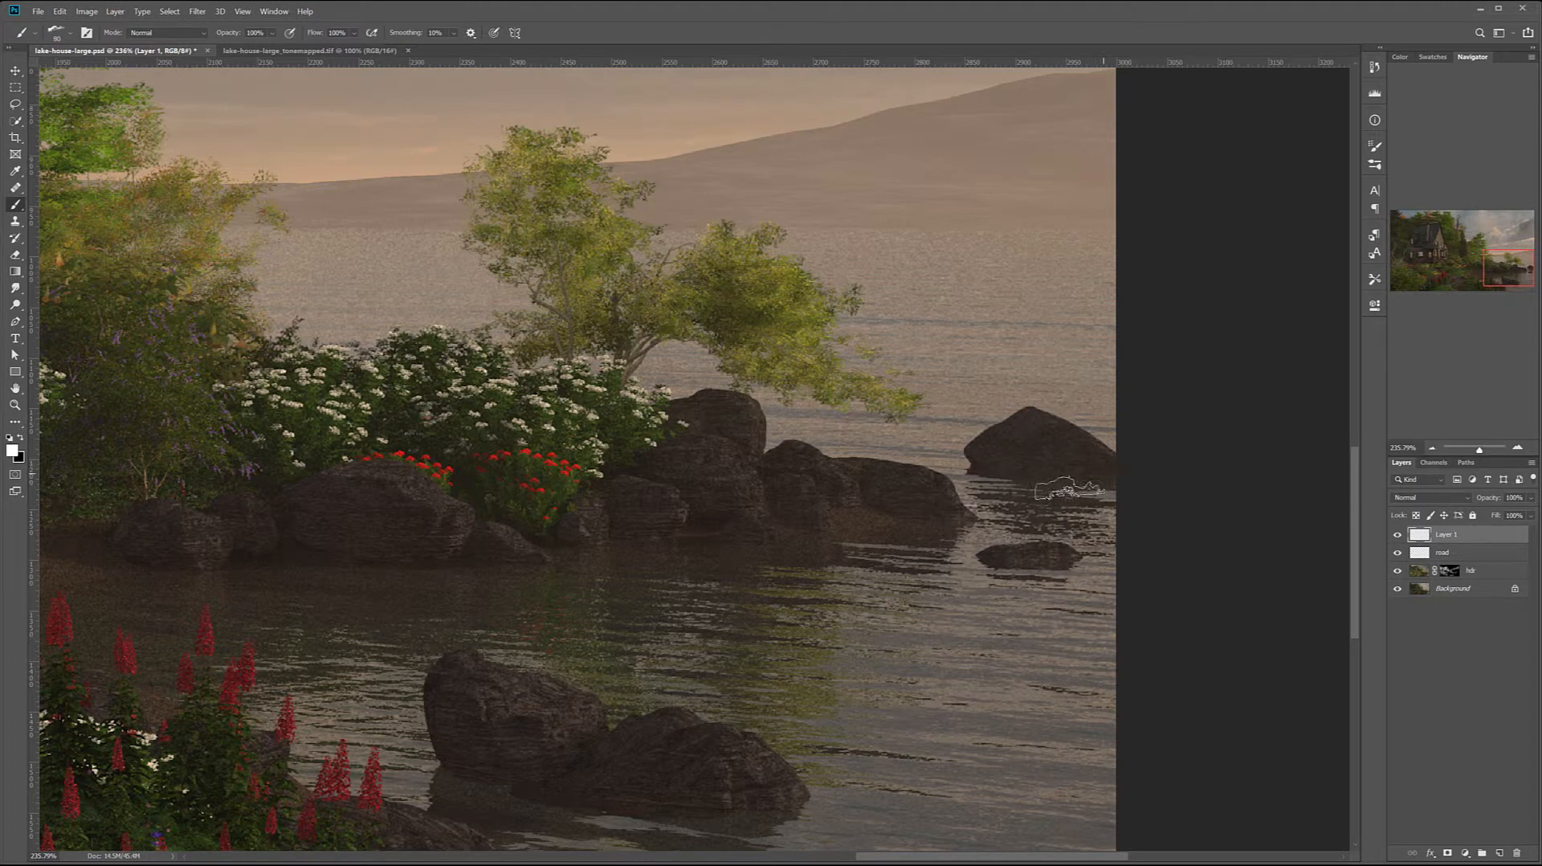
key(bracketleft)
key(bracketleft)
key(bracketleft)
click(767, 538)
key(ctrl+z)
Choose another Rons Waves brush and stamp it at 100 px at the waterline of the small shore rock below the red flowers
right_click(759, 537)
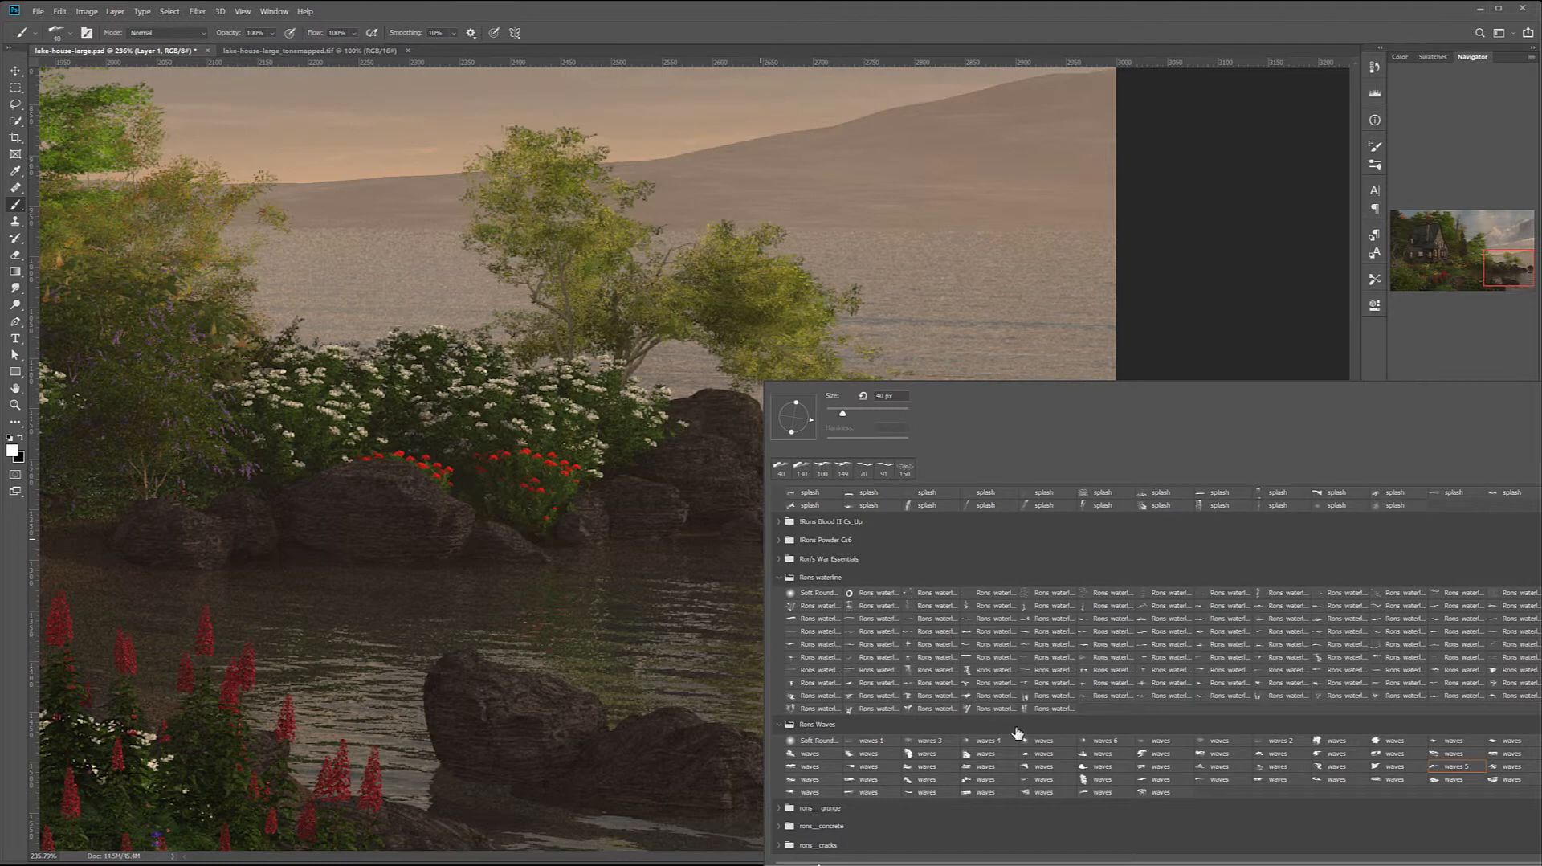
click(779, 579)
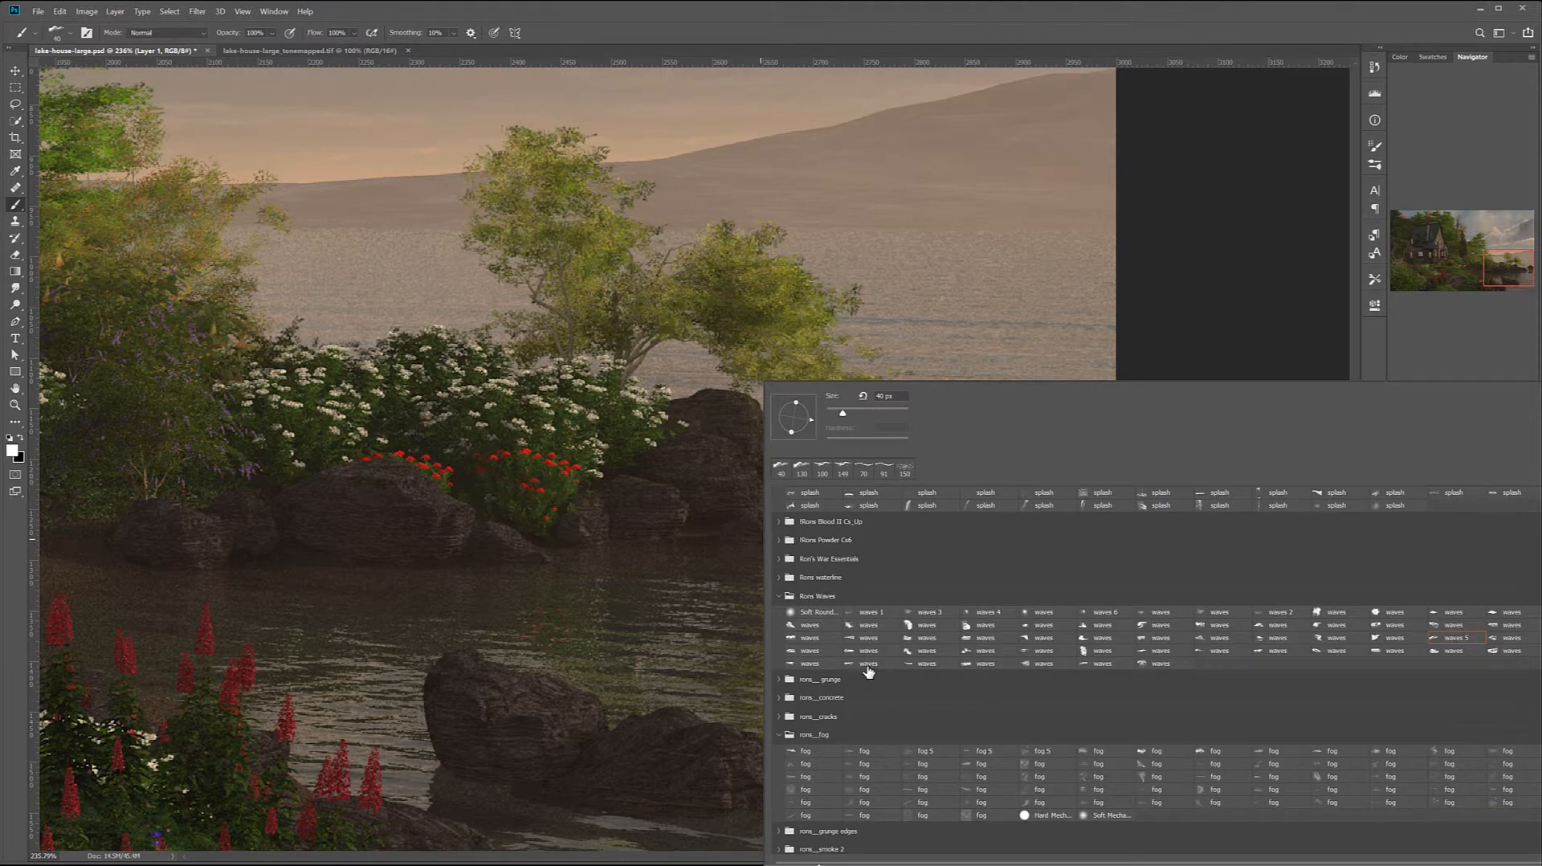
click(927, 664)
click(492, 595)
key(ctrl+z)
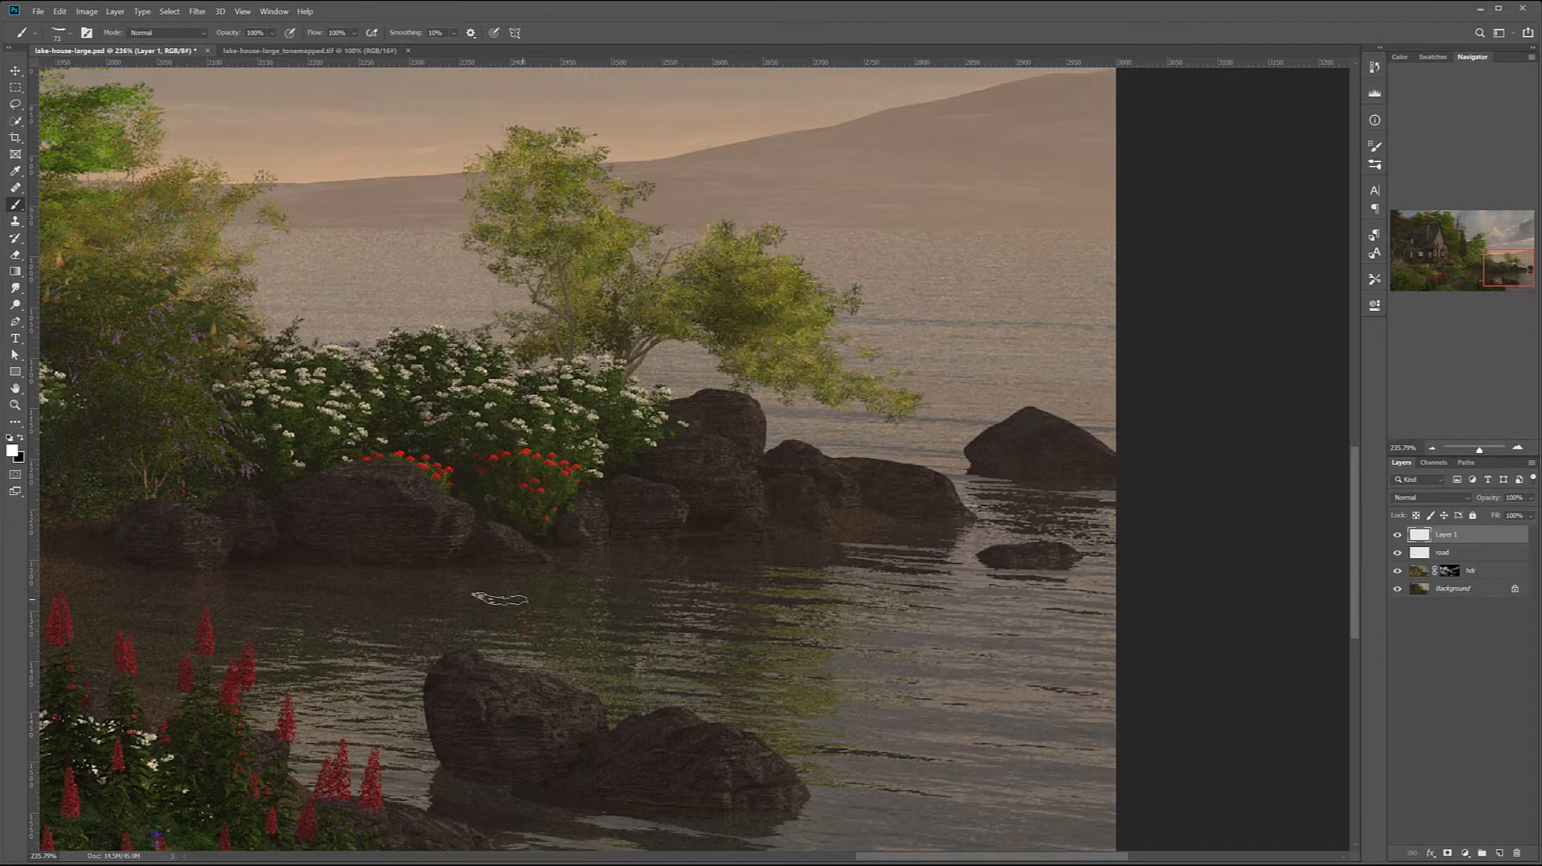
key(bracketright)
key(bracketright)
key(bracketright)
click(512, 564)
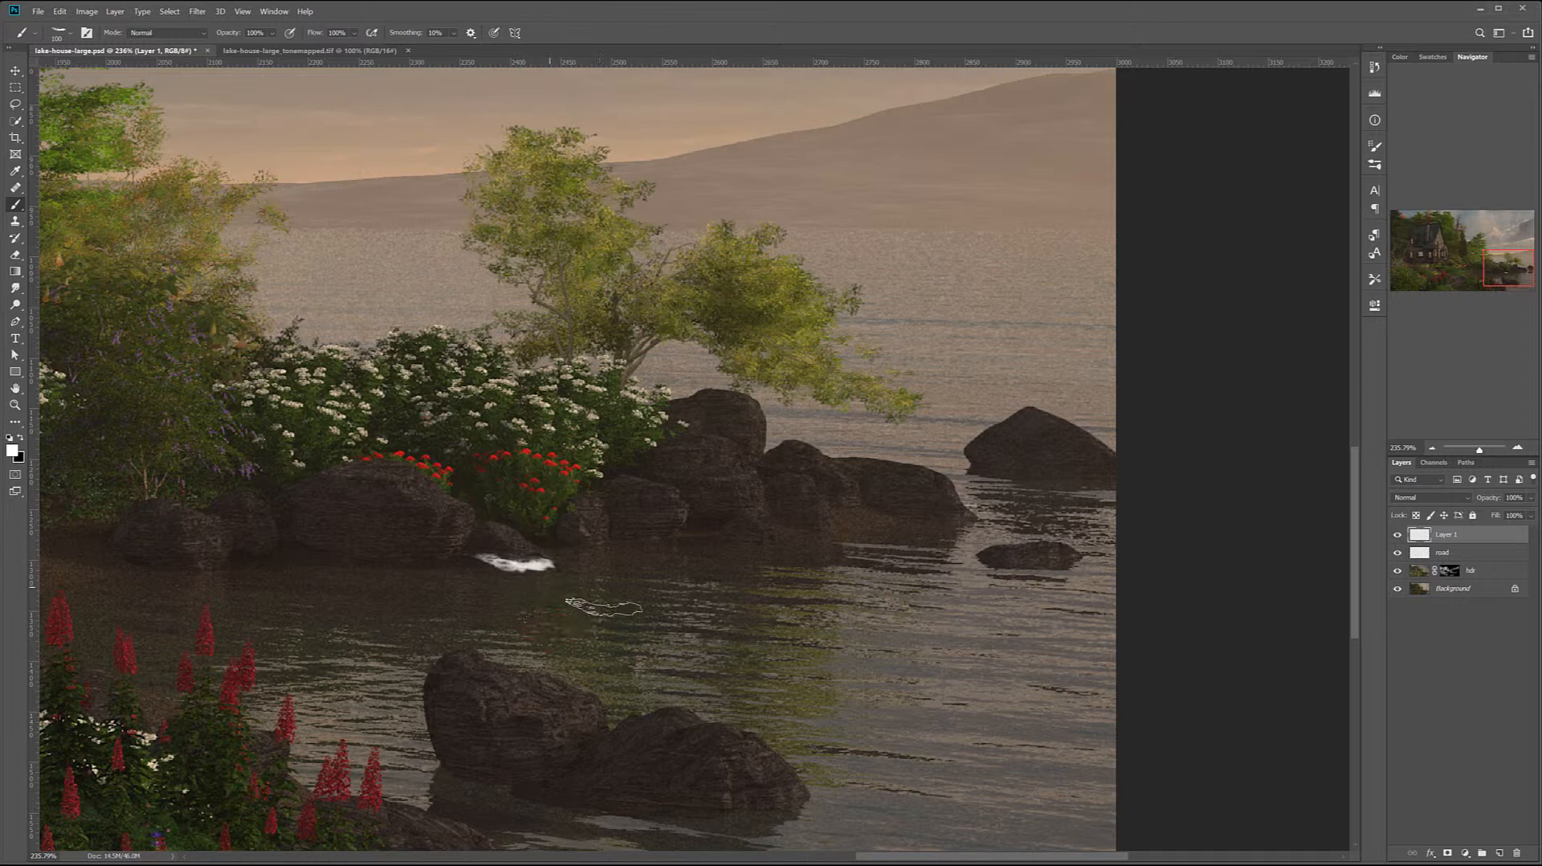
Try a different Rons Waves brush just above the existing splash on the small shore rock, then undo the stamp
right_click(626, 593)
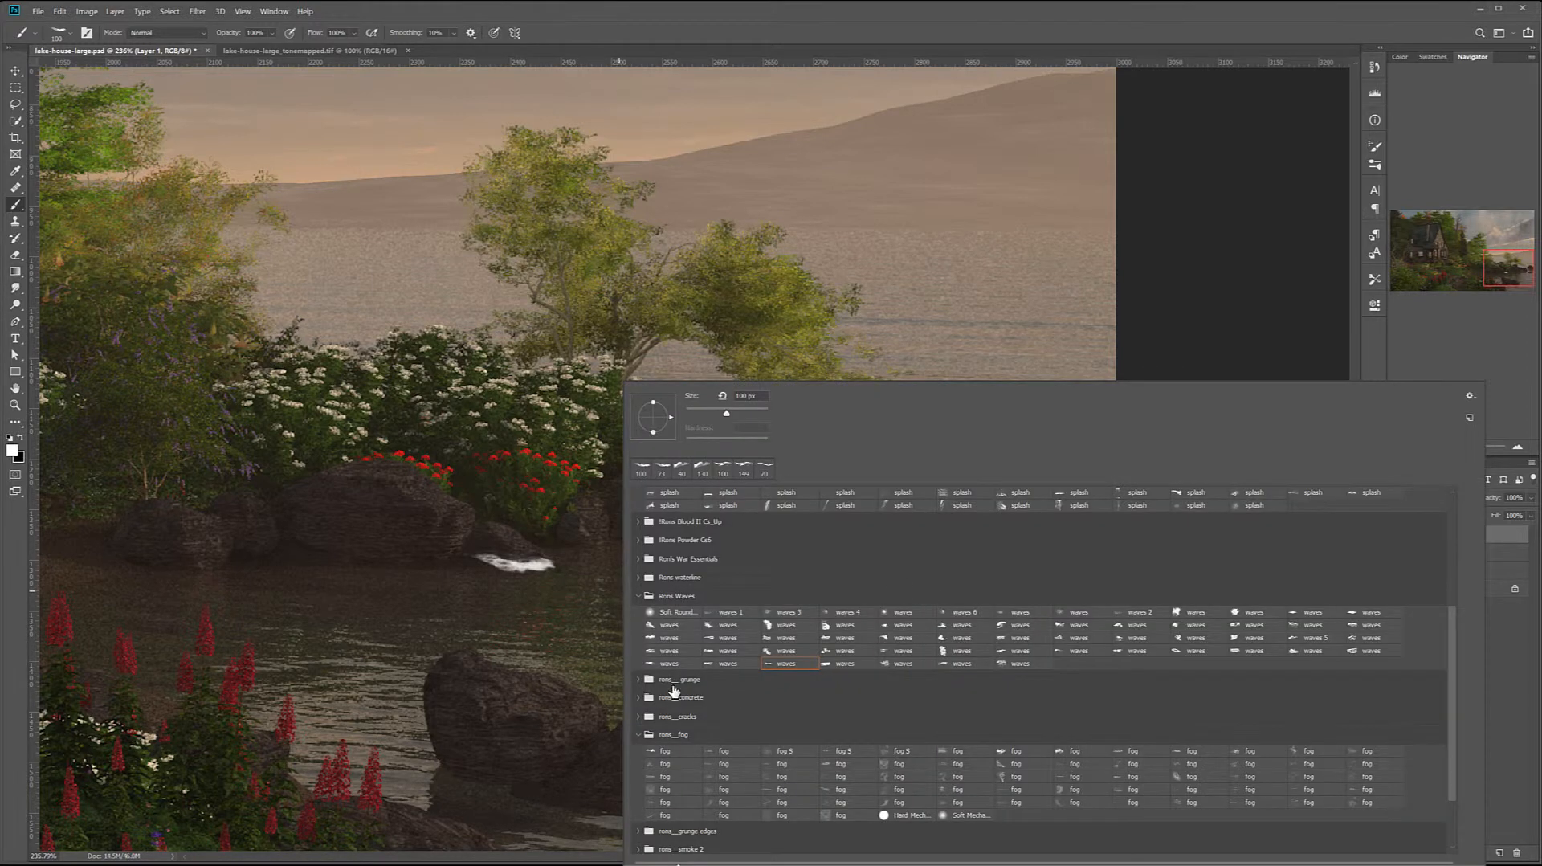
click(682, 665)
click(712, 408)
click(509, 547)
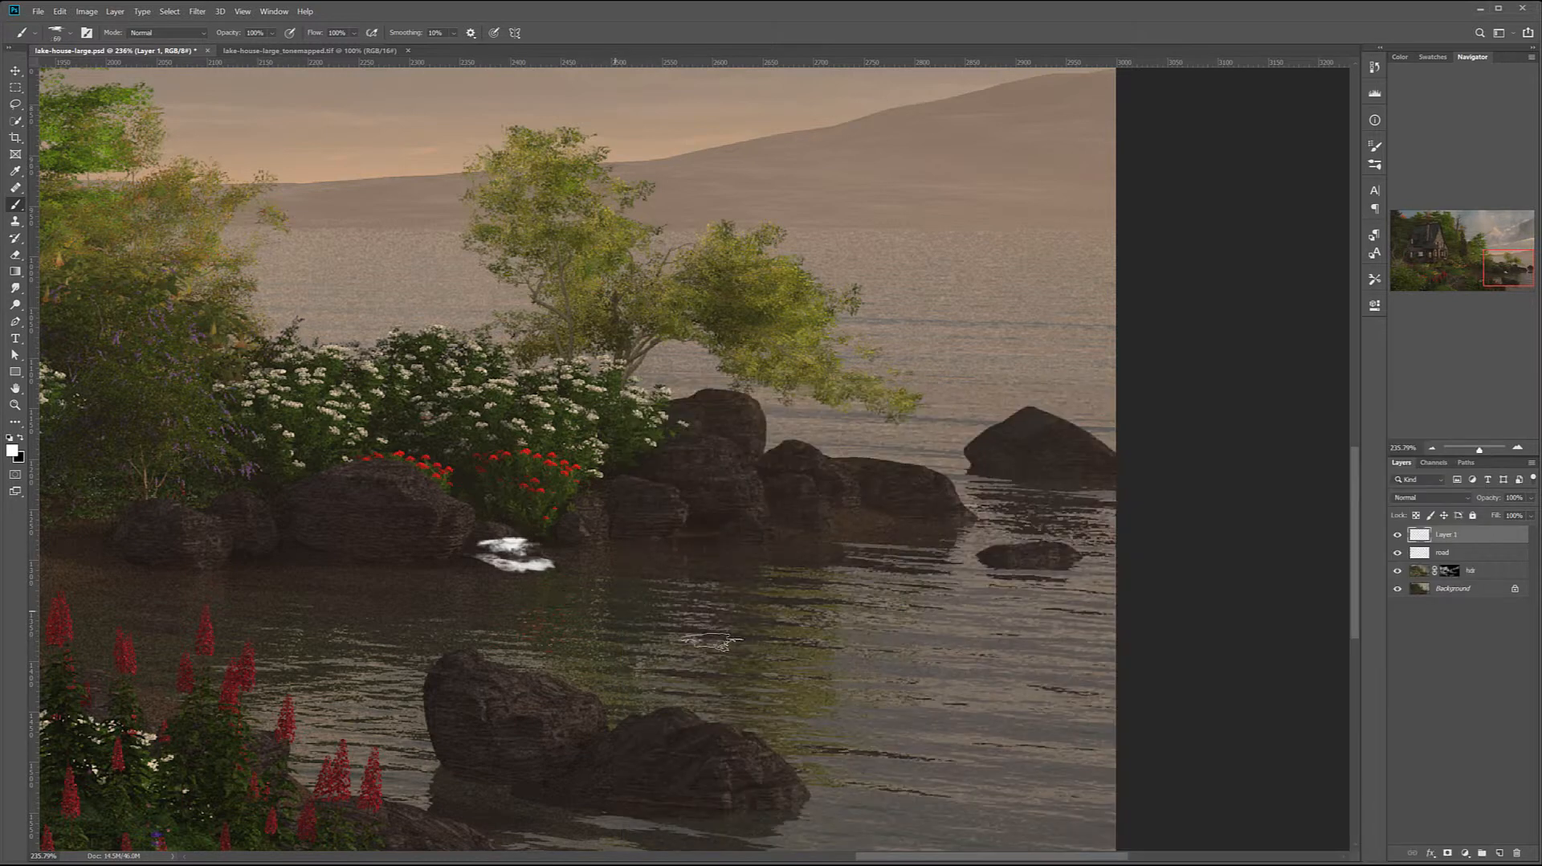
key(ctrl+z)
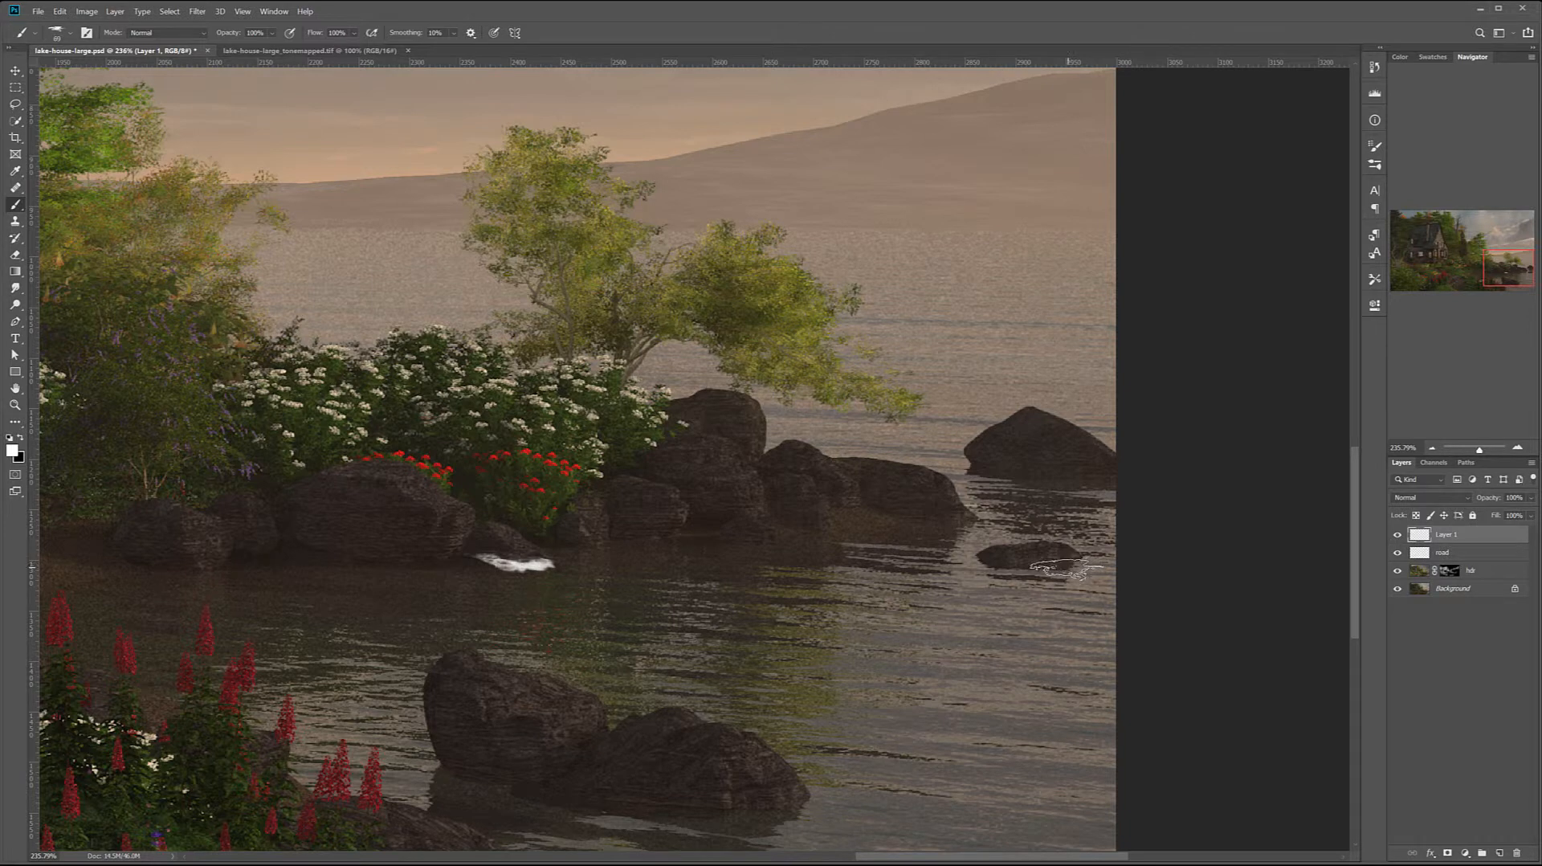
Stamp an 80 px wave at the waterline of the small offshore rock, undoing the first placement and restamping it slightly lower
click(1061, 565)
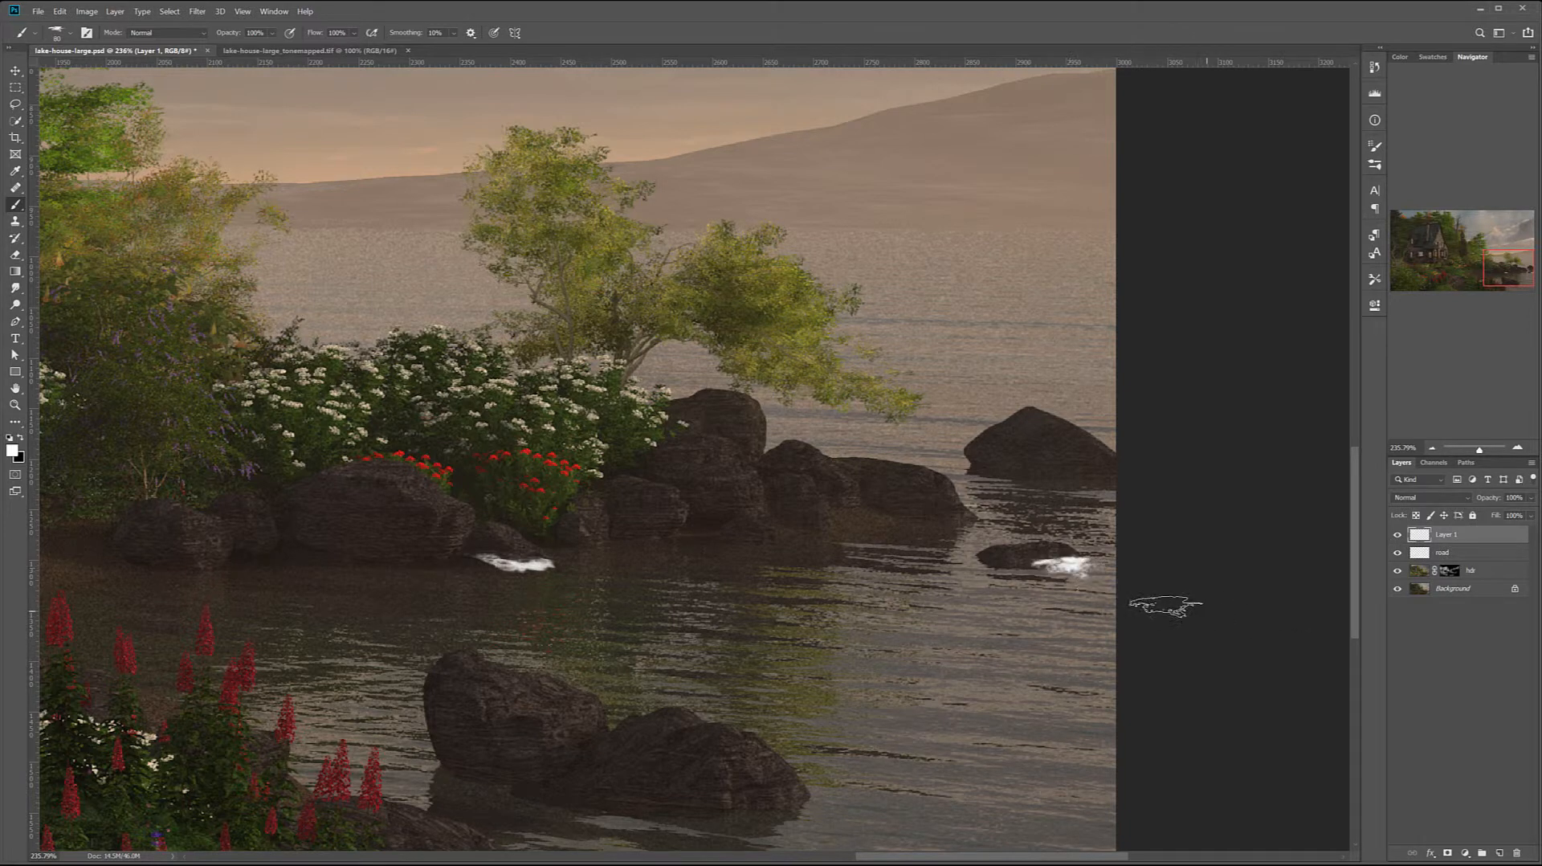
key(ctrl+z)
click(1061, 568)
Choose another Rons Waves brush, reduce it to 400 px and stamp foam along the waterline of the large double rock in the foreground
mouse_move(644, 650)
mouse_down()
mouse_move(812, 557)
mouse_move(888, 543)
mouse_up()
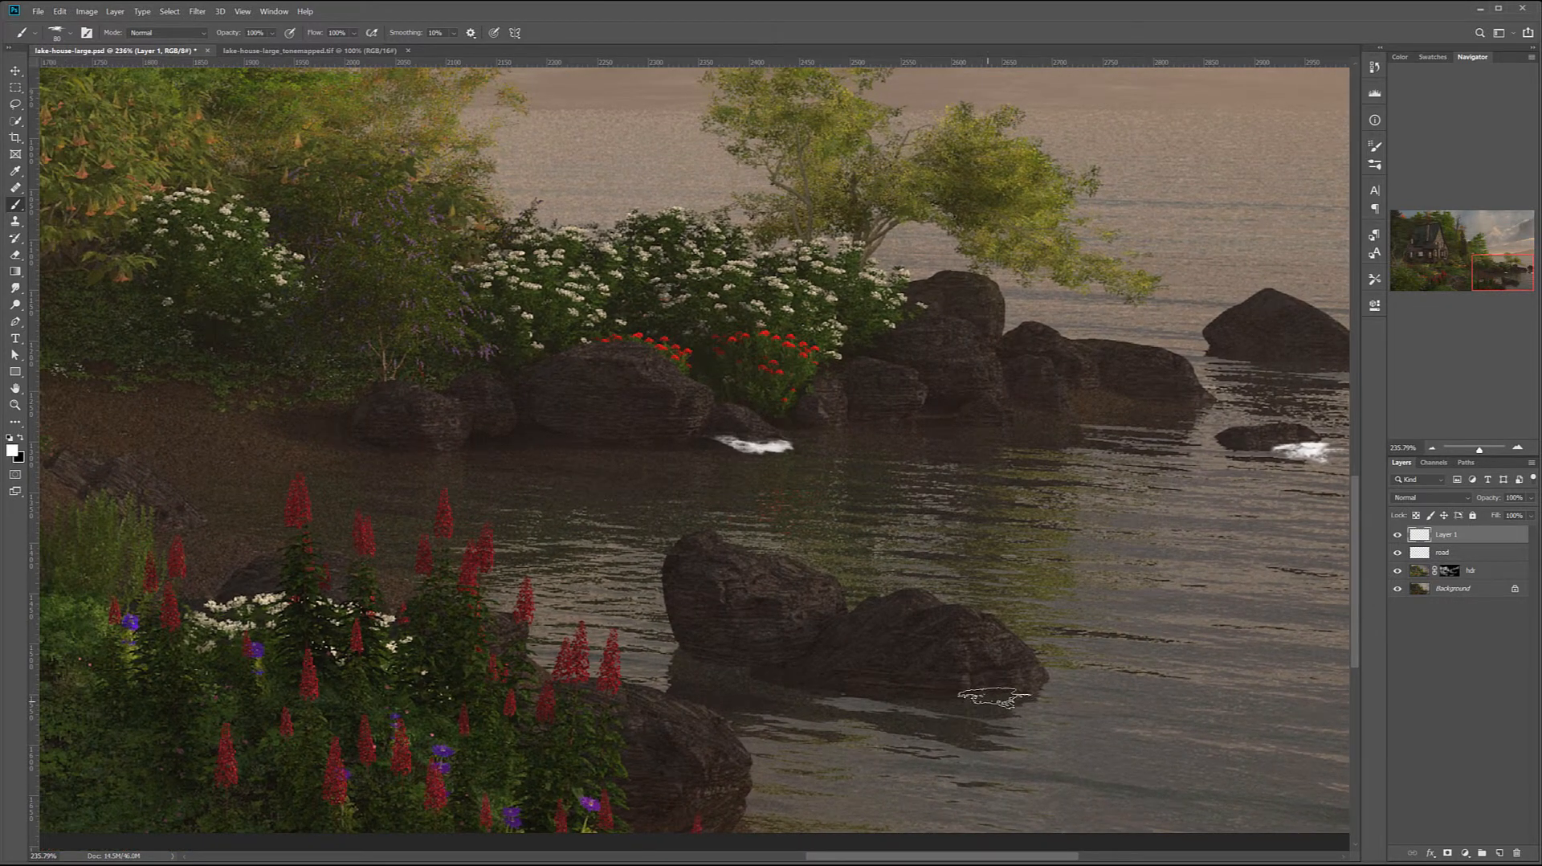
right_click(887, 674)
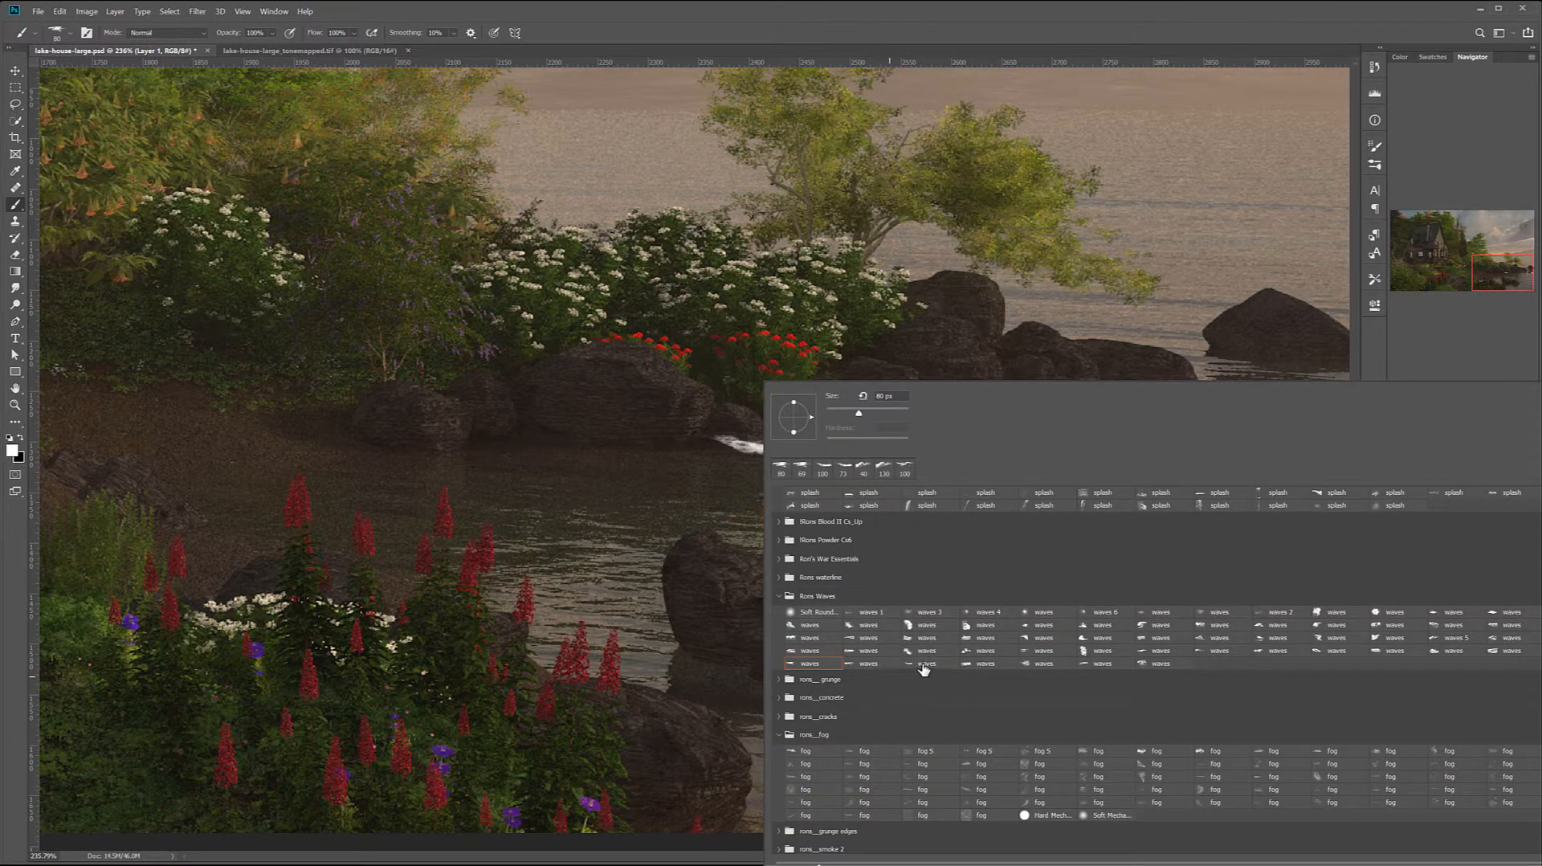
click(715, 629)
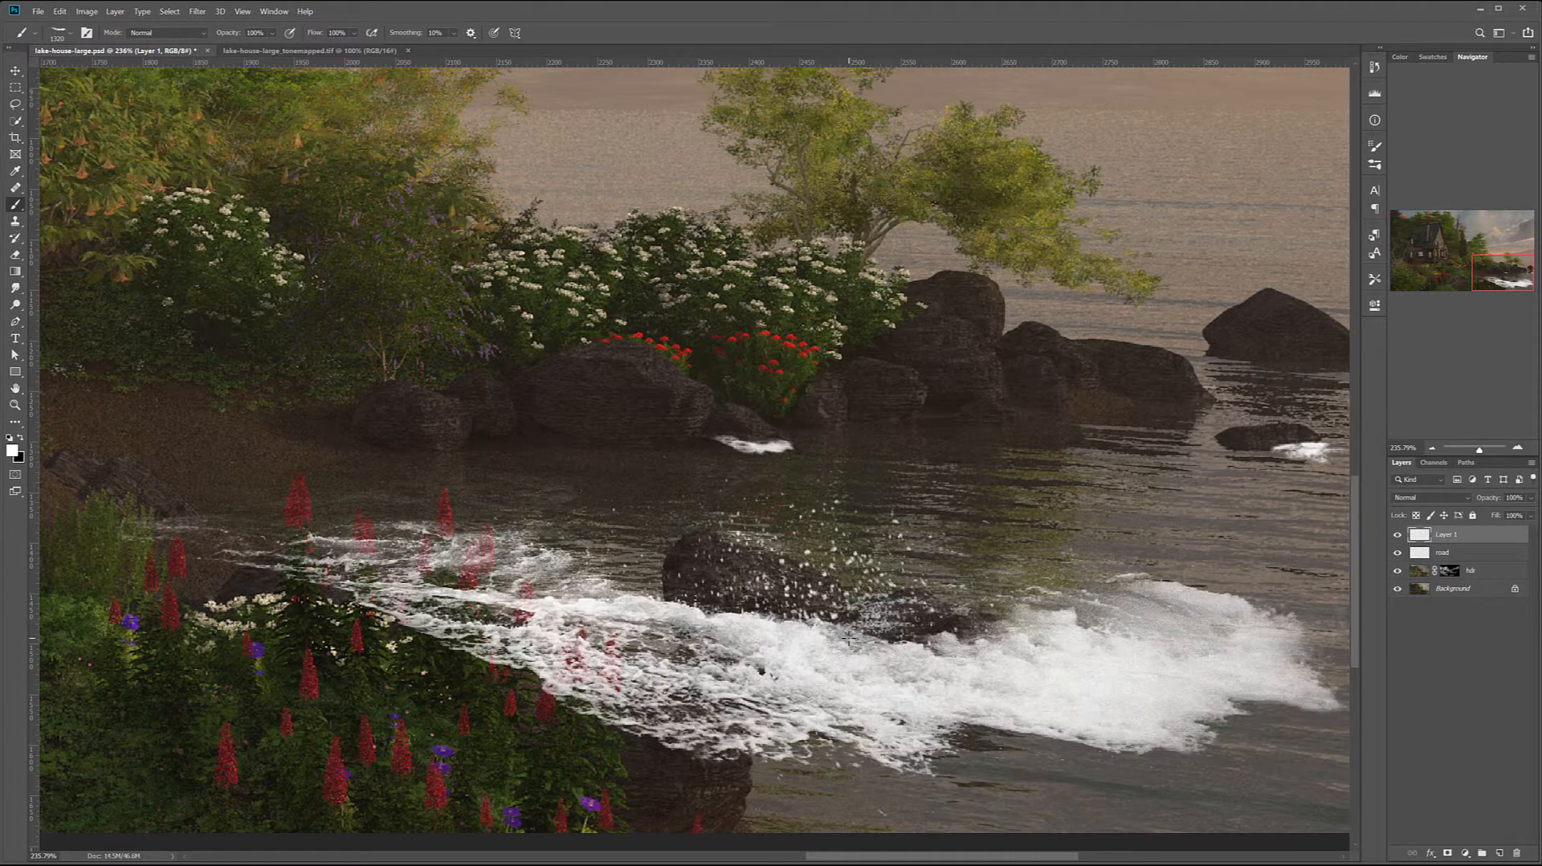
key(ctrl+z)
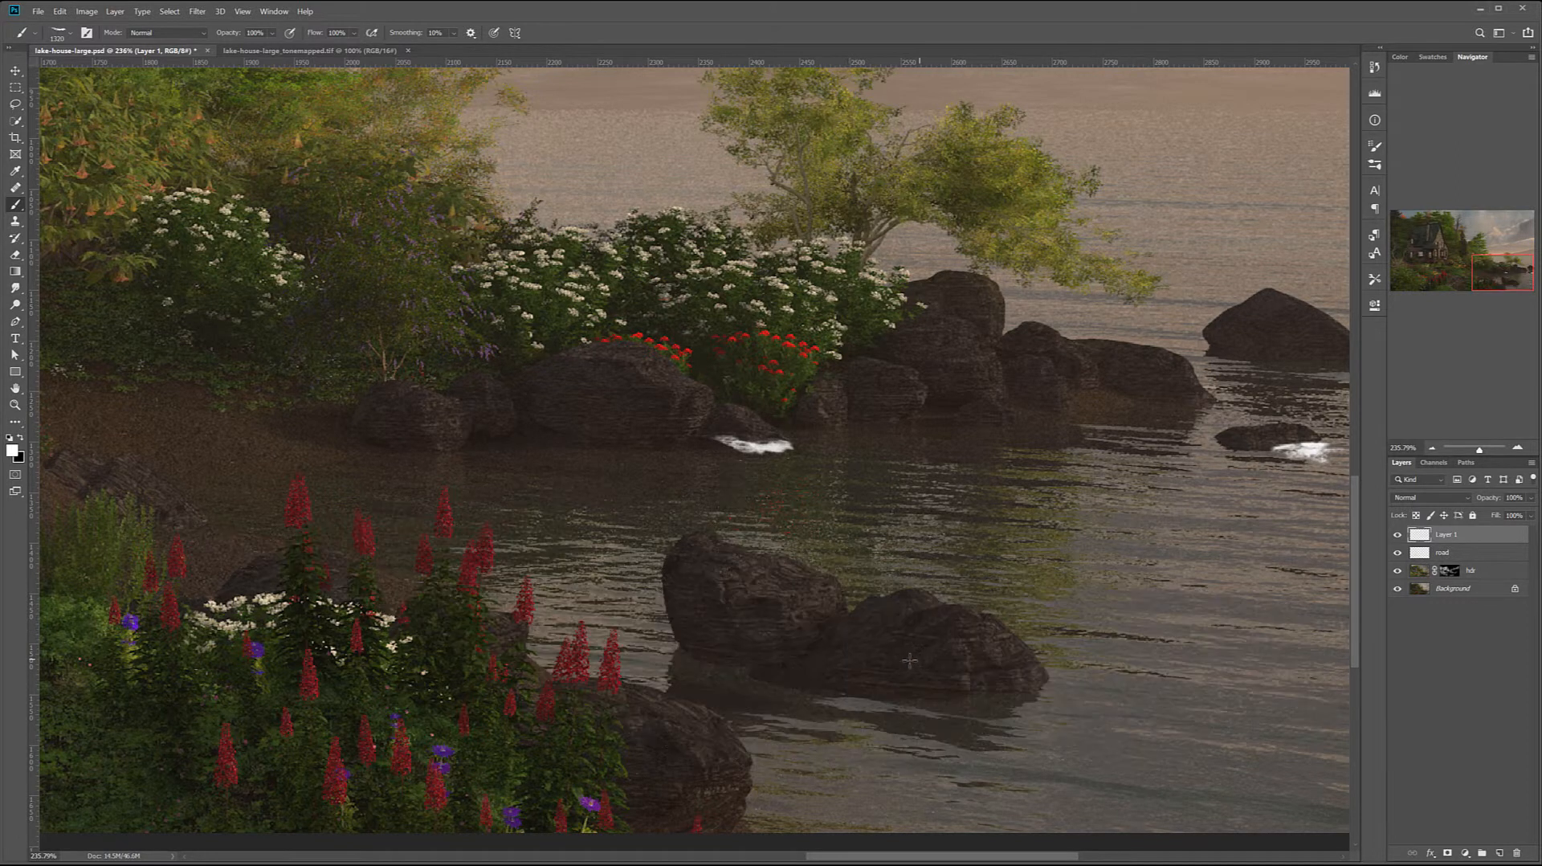
key(bracketleft)
key(bracketleft)
key(bracketleft)
key(bracketleft)
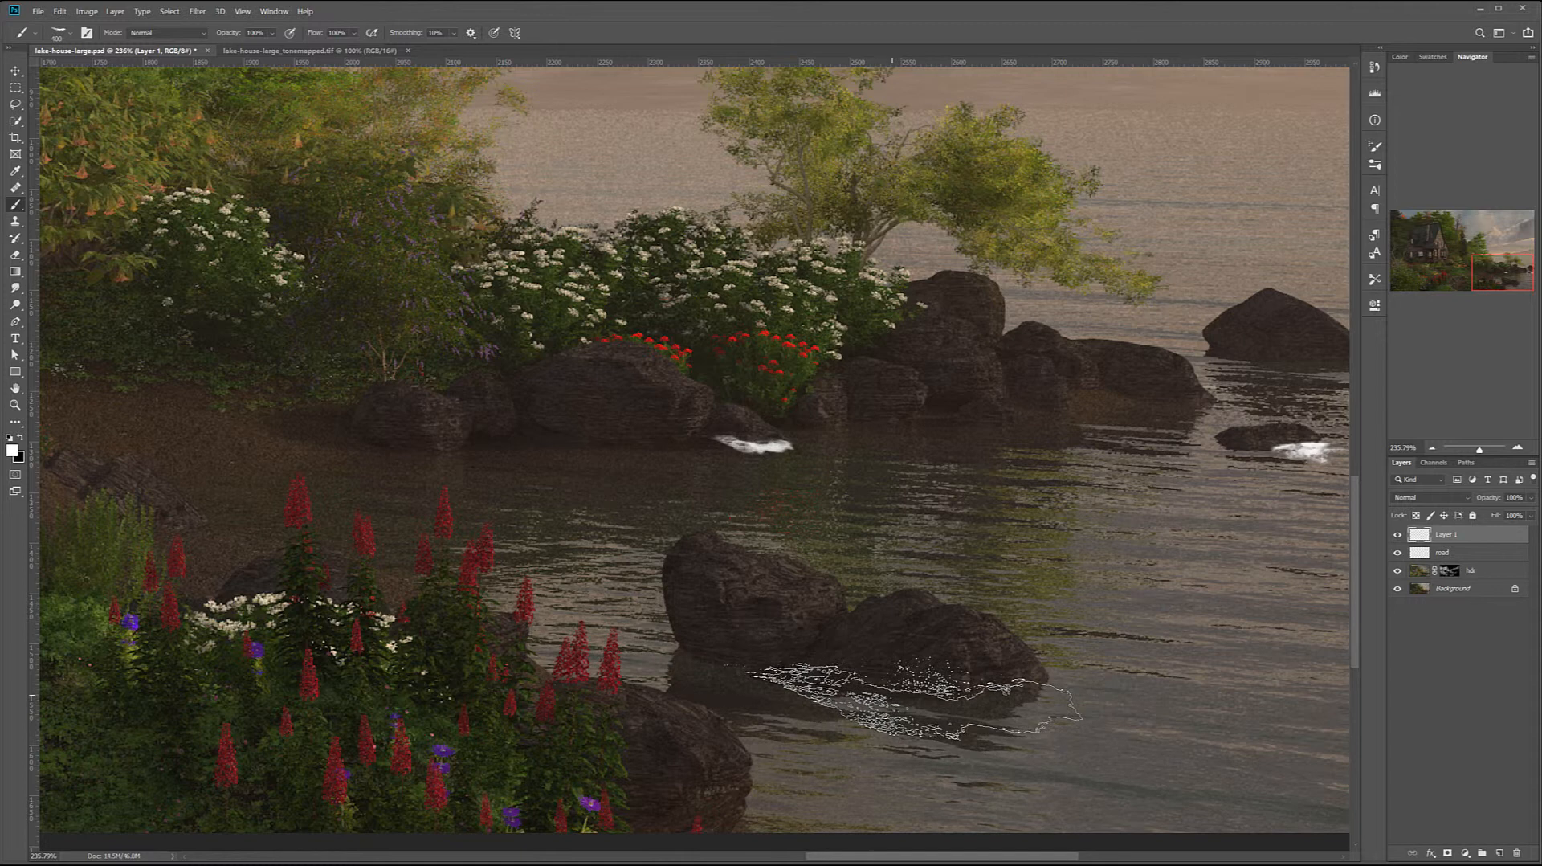
click(912, 699)
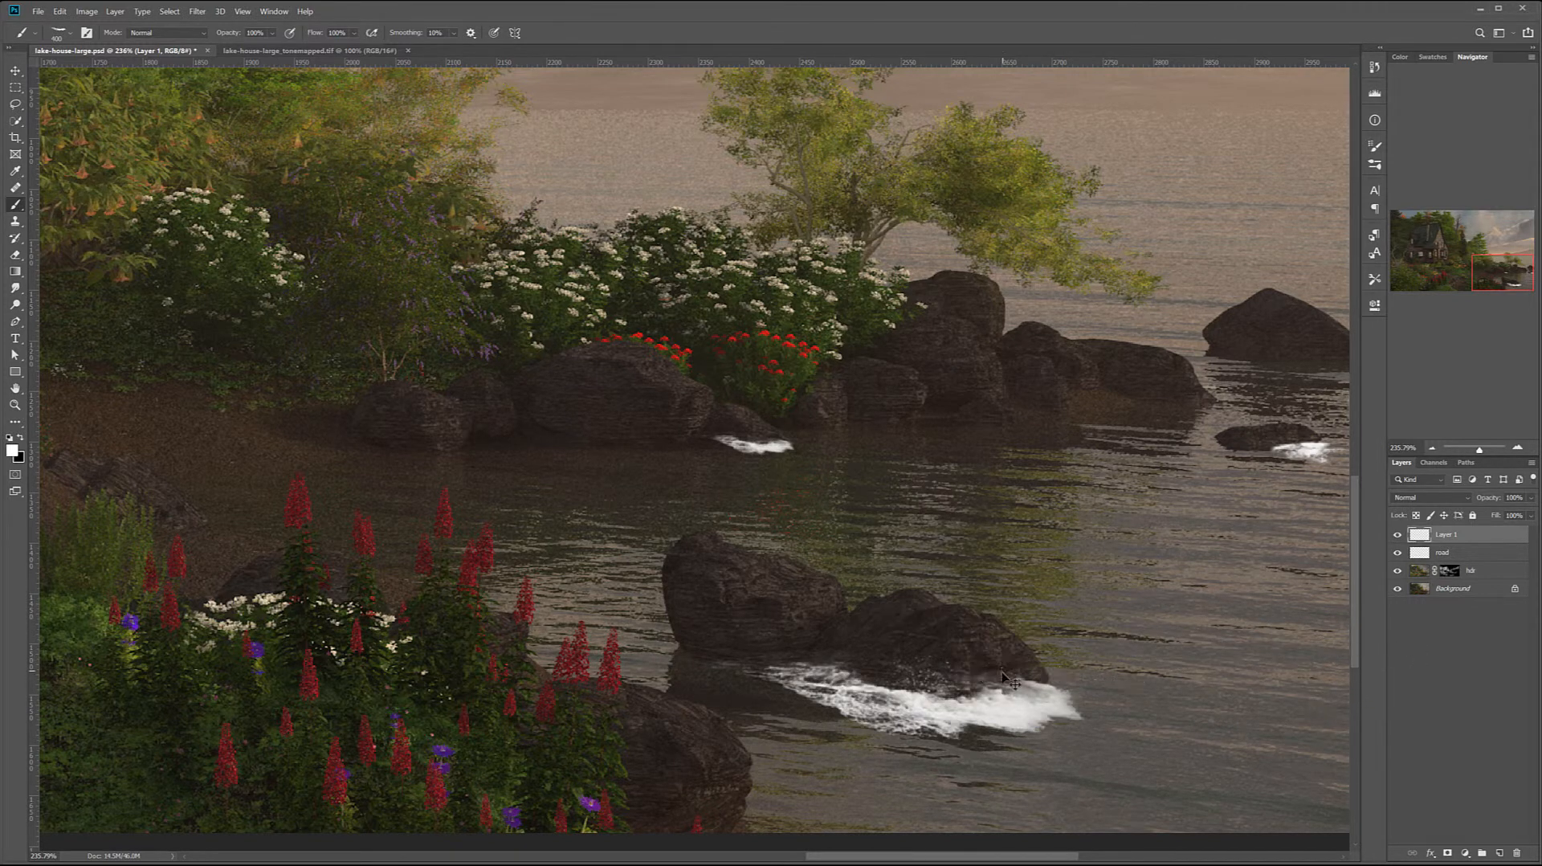
key(ctrl+z)
click(937, 701)
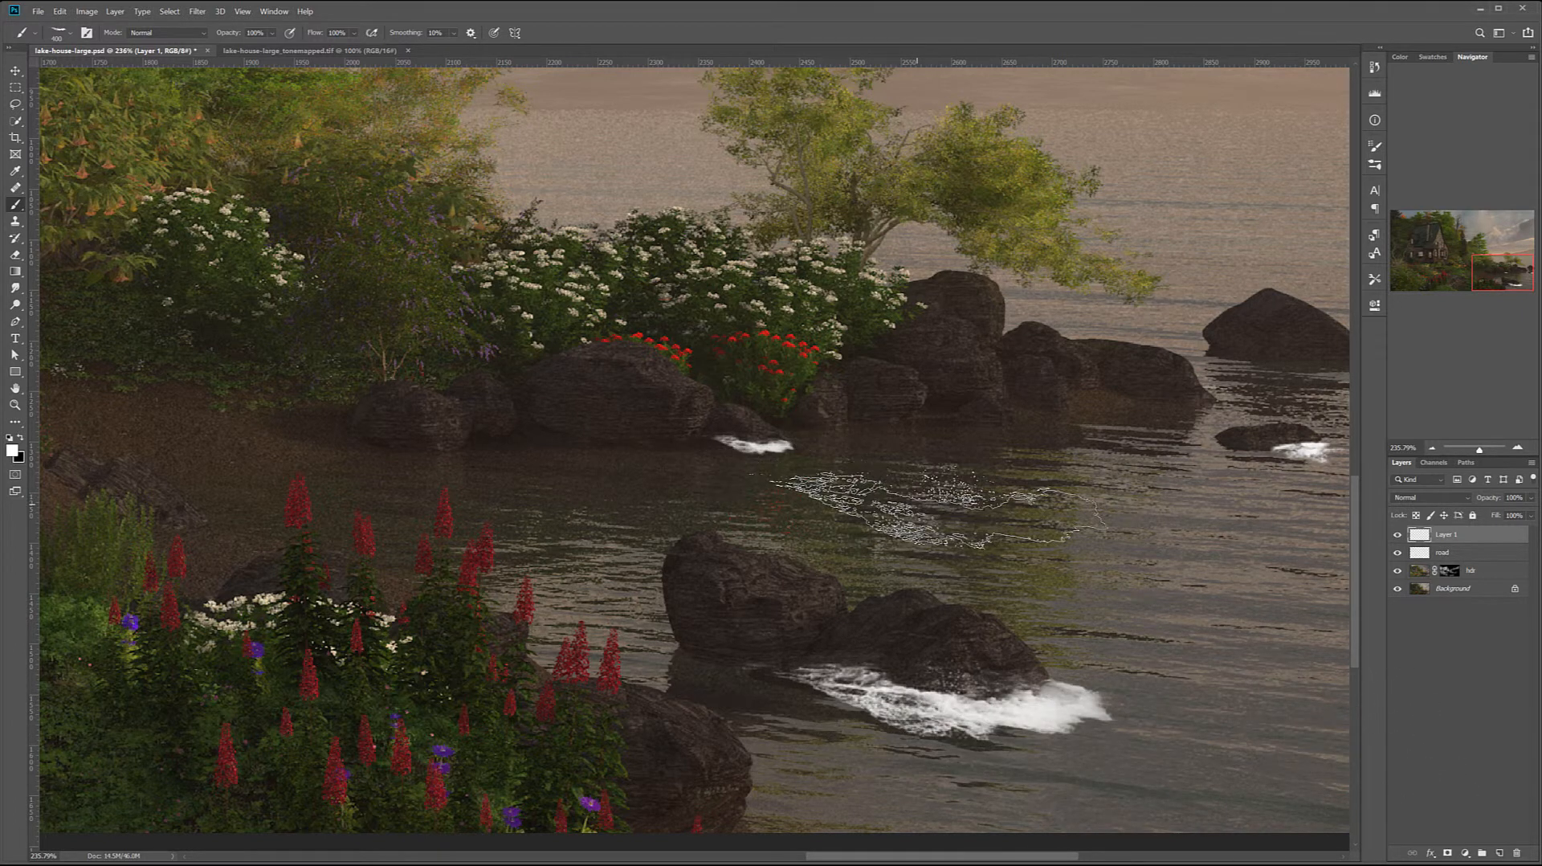
Try a 1478 px stamp with another Rons Waves brush over the shore and undo it
right_click(939, 510)
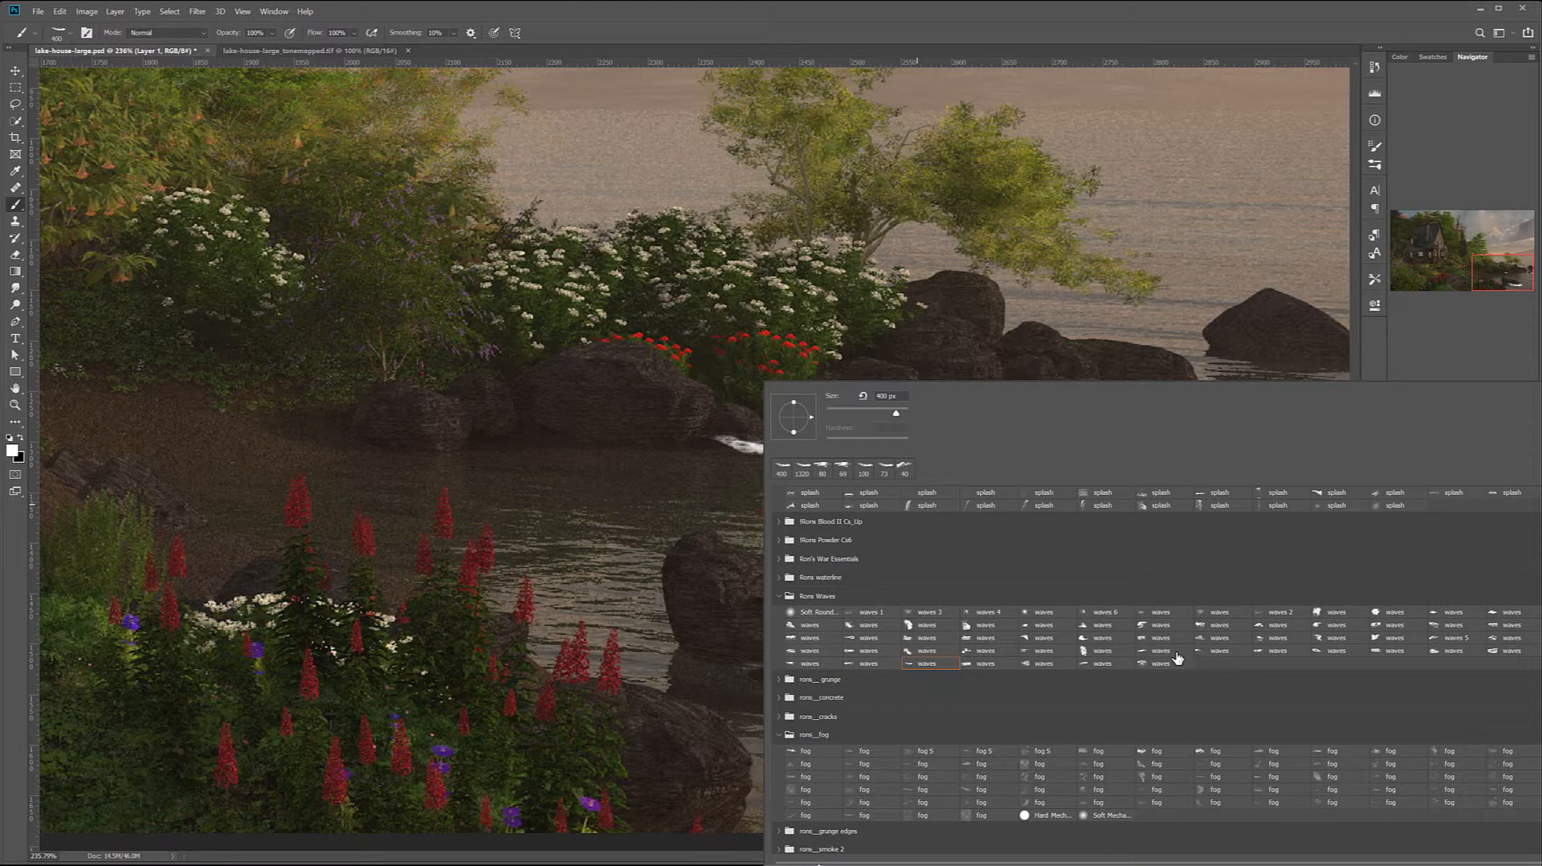
click(1276, 652)
click(595, 512)
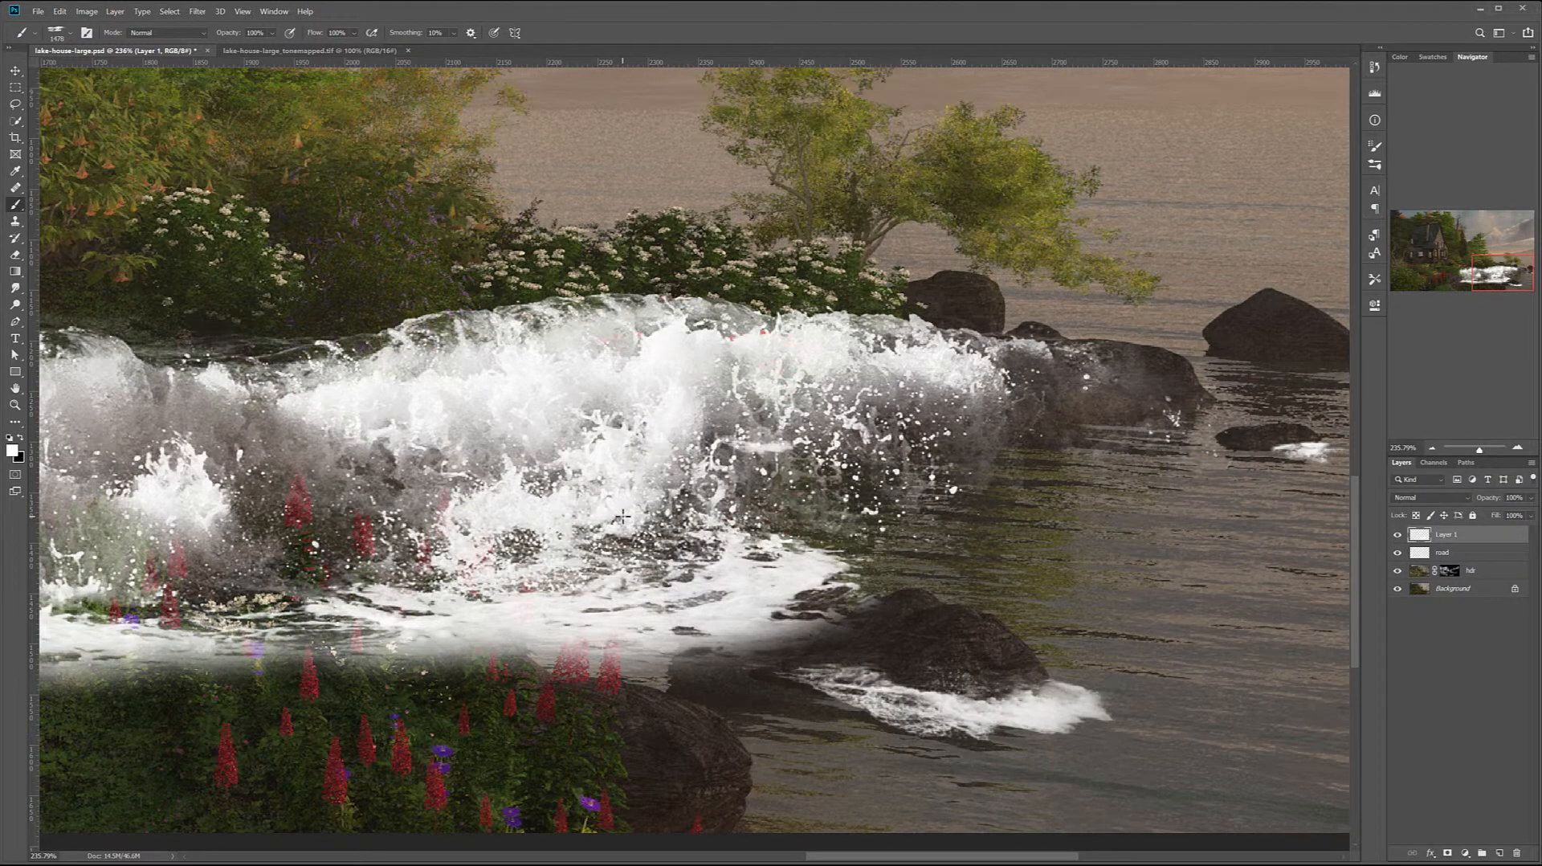
key(ctrl+z)
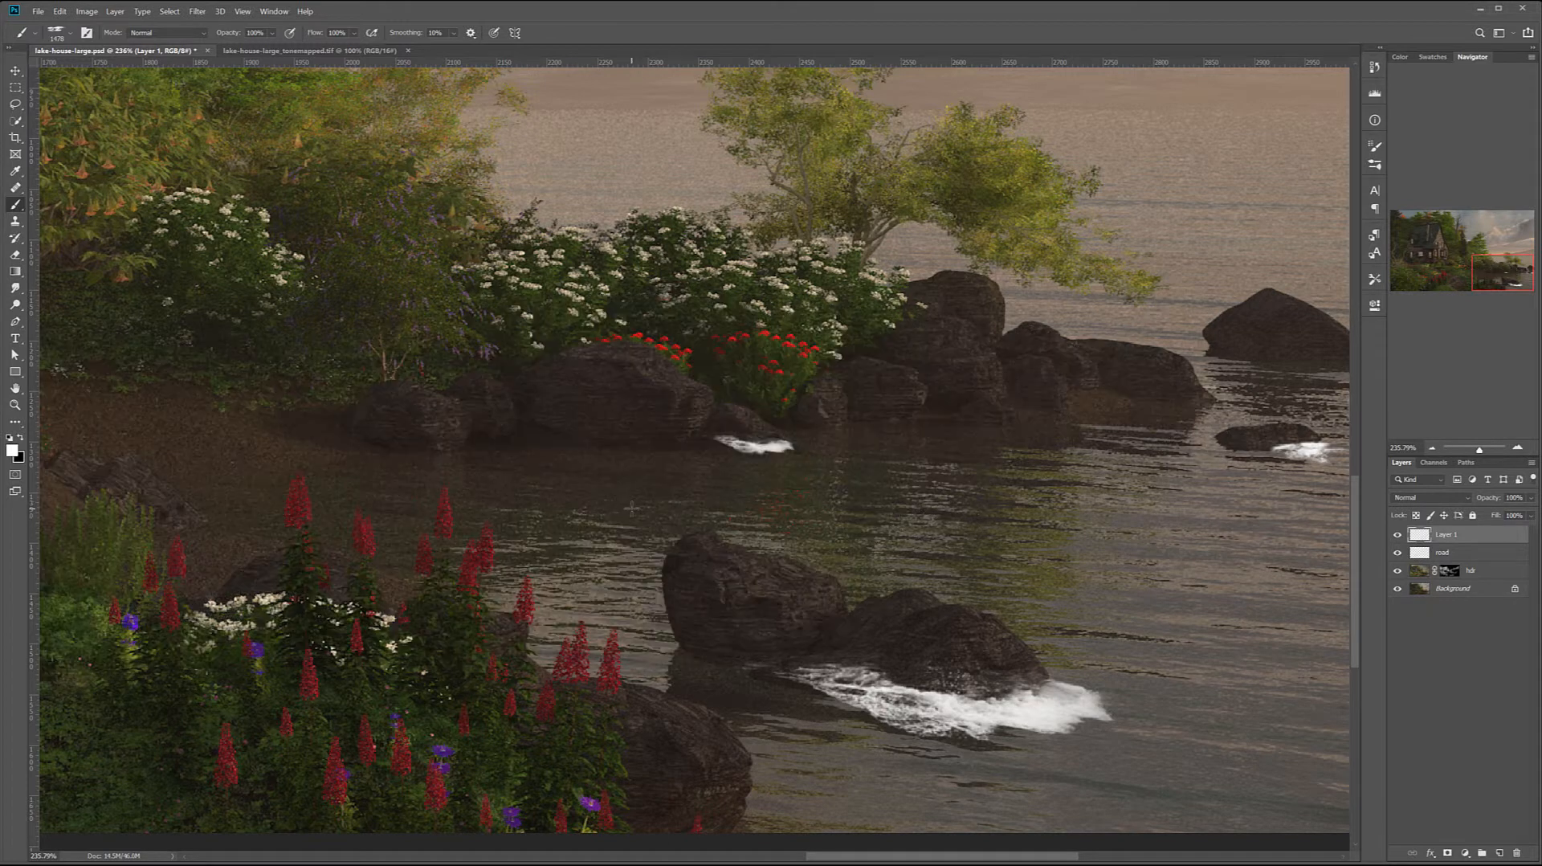
Choose the waves 5 brush from the Rons Waves set, undo a full-size test stamp and reduce the brush to 250 px
right_click(631, 506)
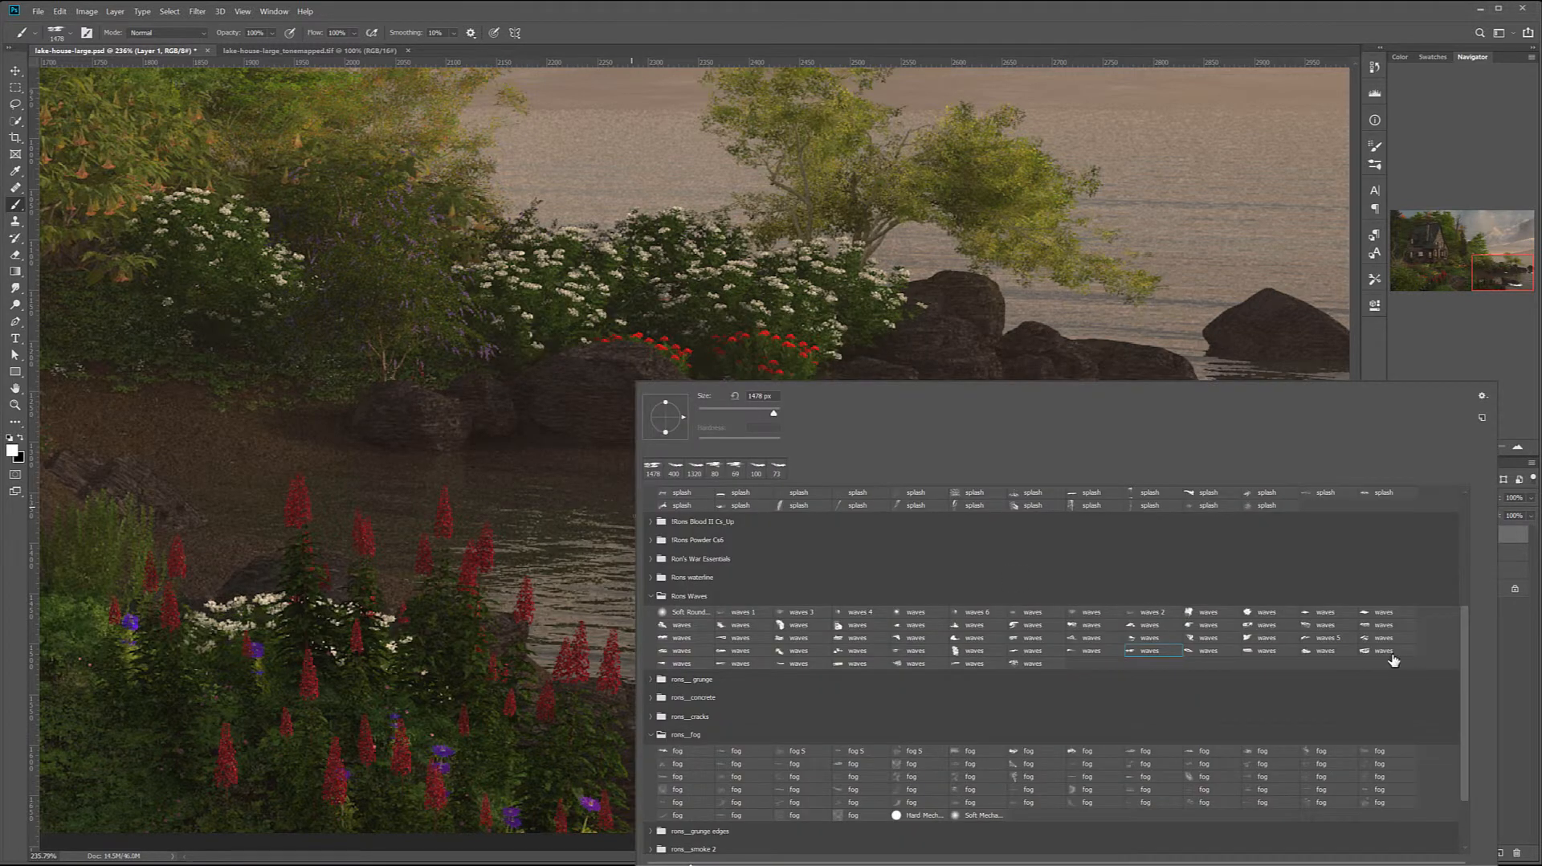
click(1328, 639)
click(760, 457)
key(ctrl+z)
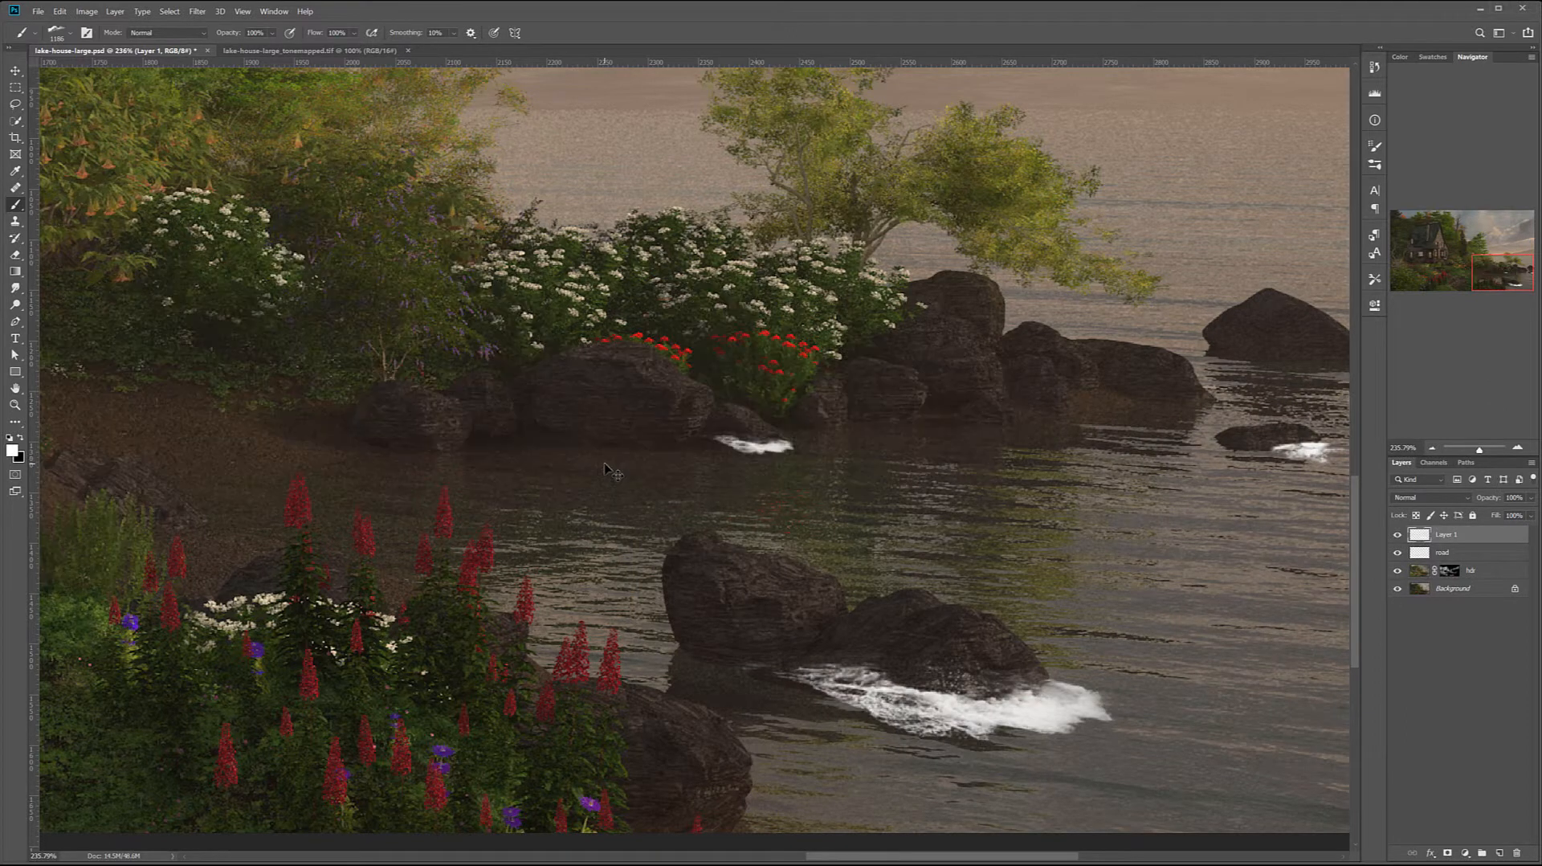
key(bracketleft)
key(bracketleft)
key(bracketleft)
key(bracketleft)
key(bracketleft)
key(bracketleft)
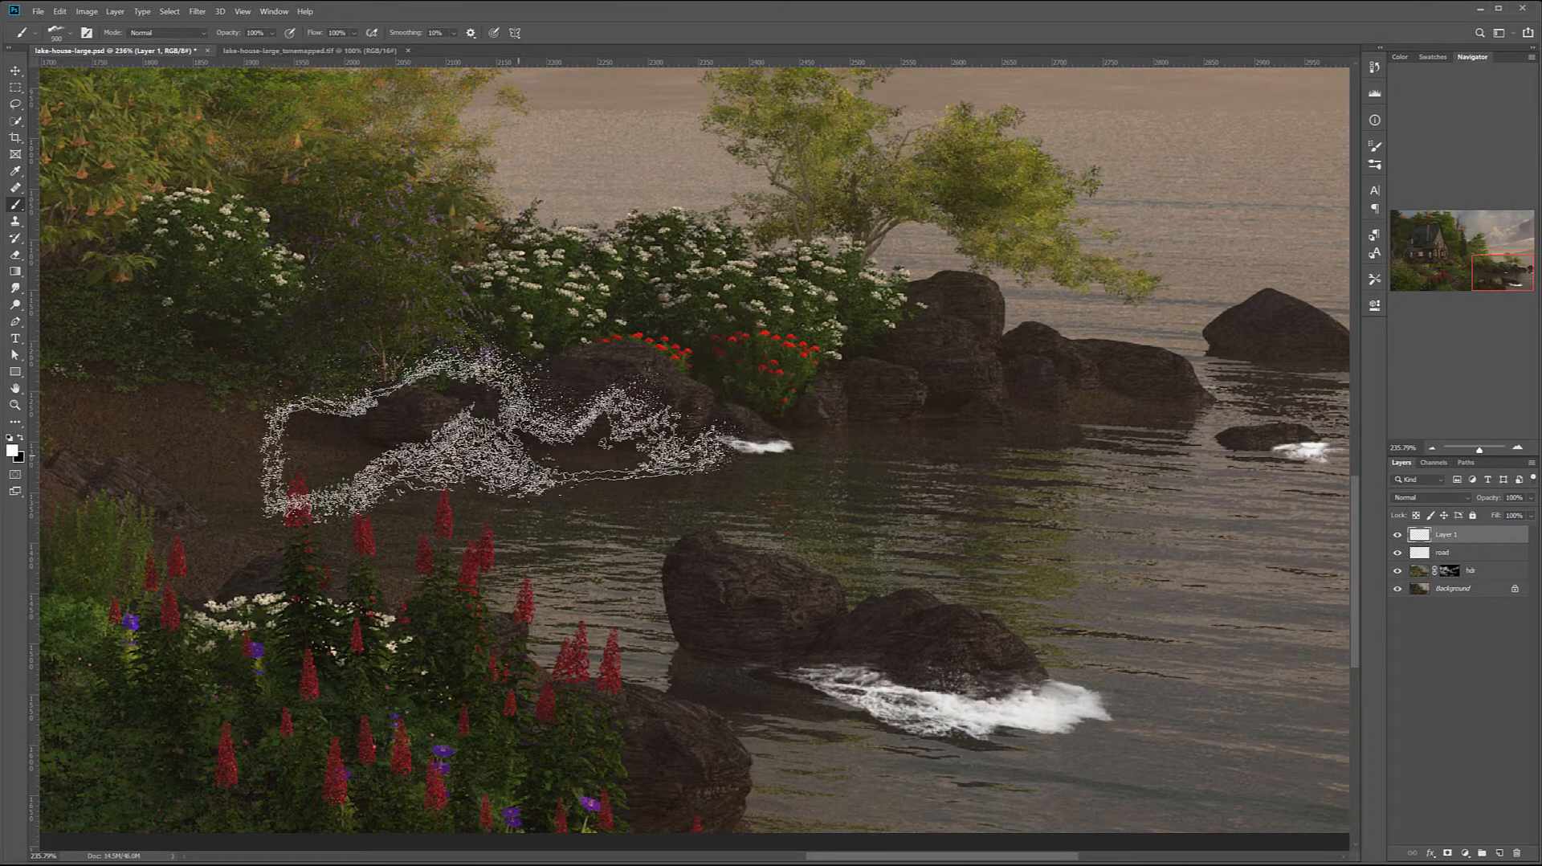
key(bracketleft)
key(bracketleft)
key(bracketleft)
key(bracketleft)
key(bracketleft)
key(bracketleft)
key(bracketleft)
key(bracketleft)
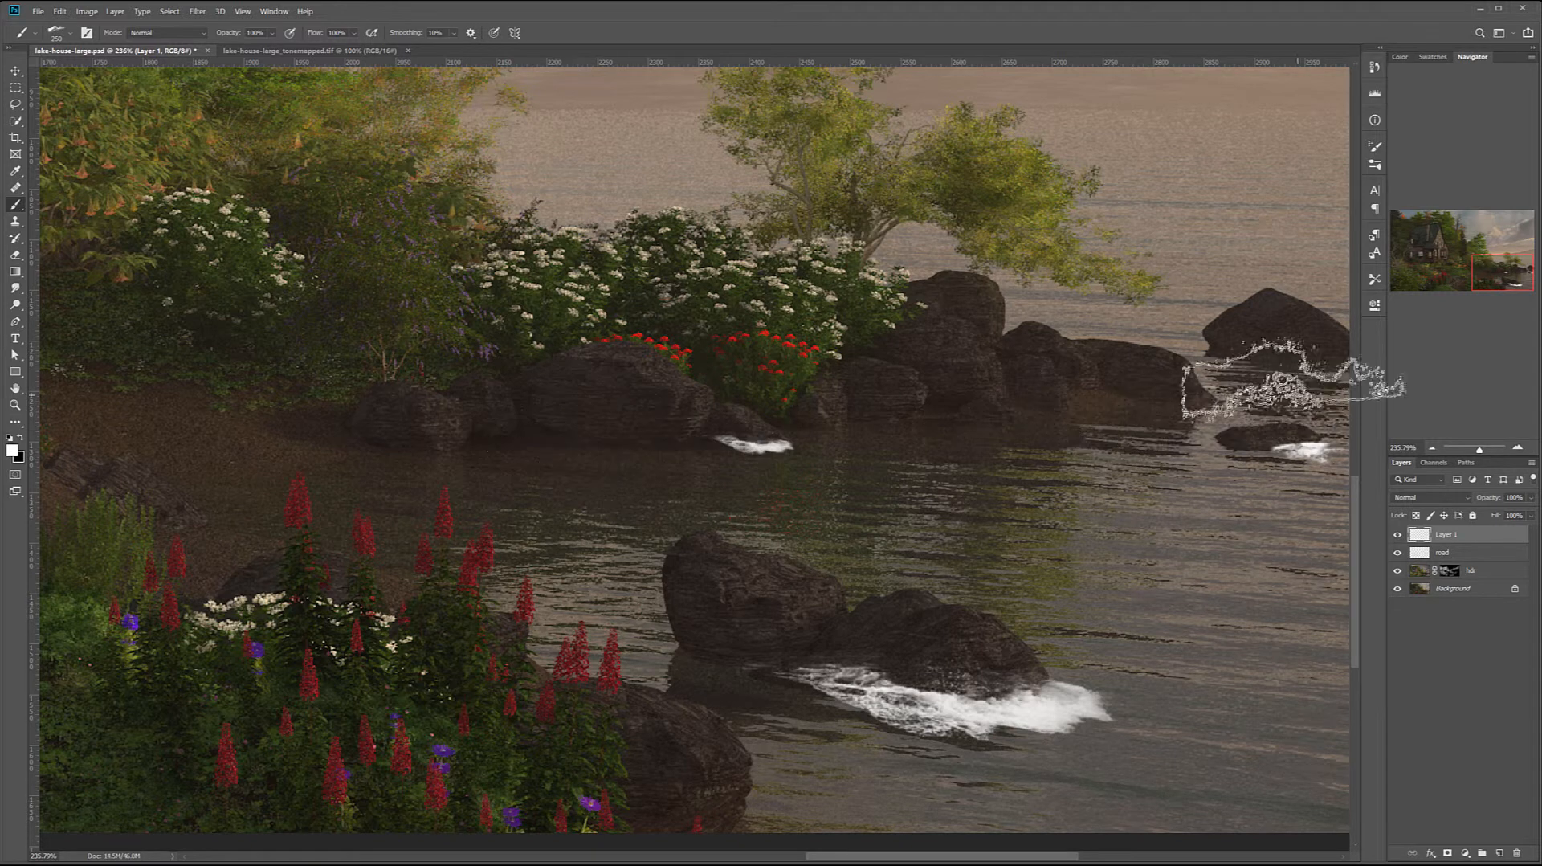
Try 125 px waves 5 stamps on the far rock at the image edge and on the small offshore rock, undoing each one
drag(1326, 444, 1034, 460)
key(bracketleft)
key(bracketleft)
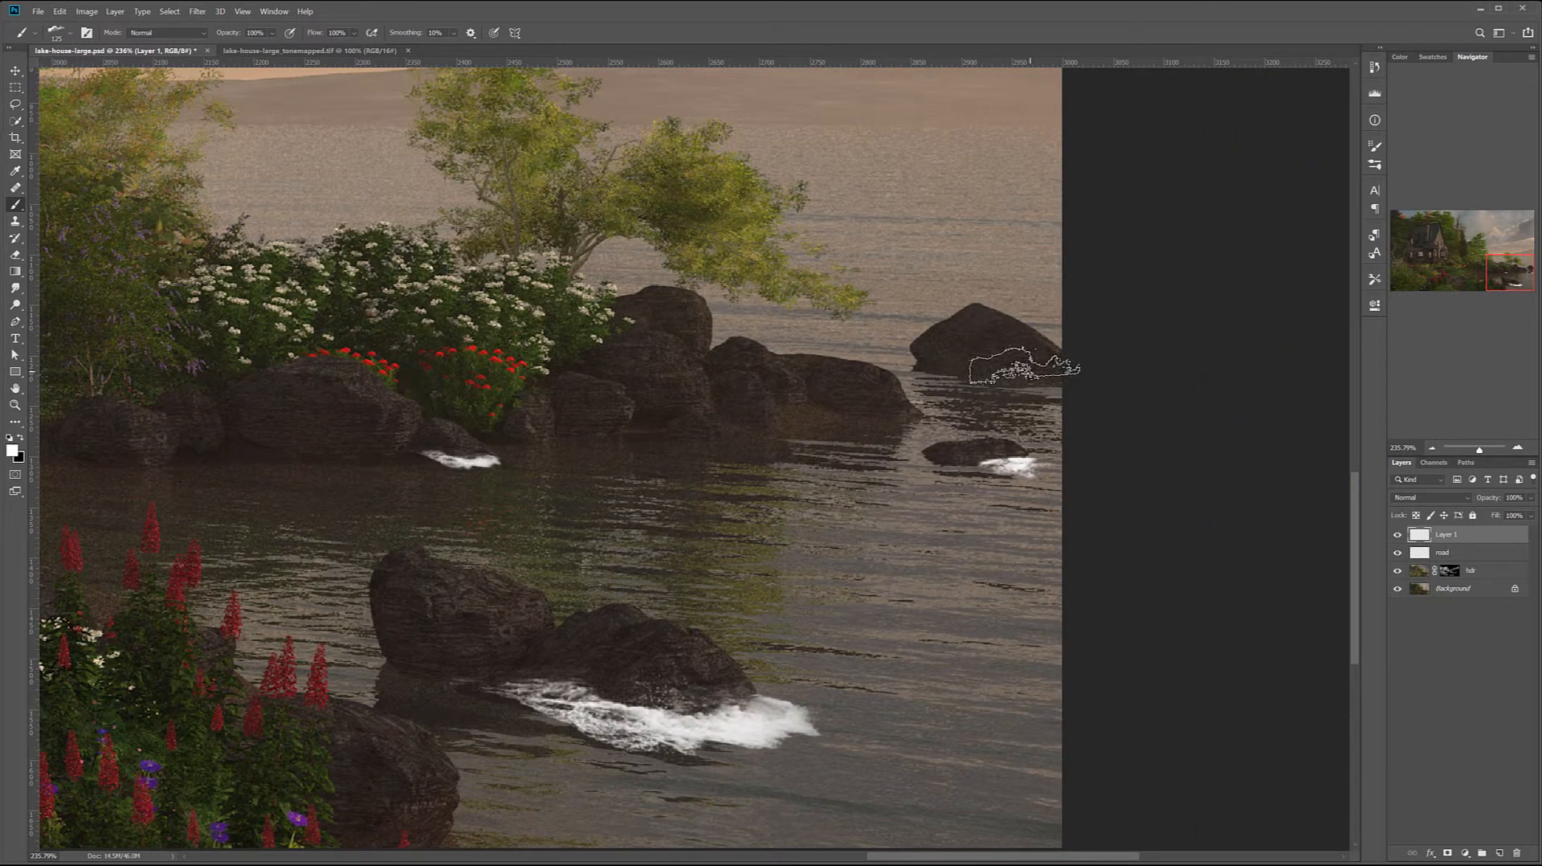
click(1025, 366)
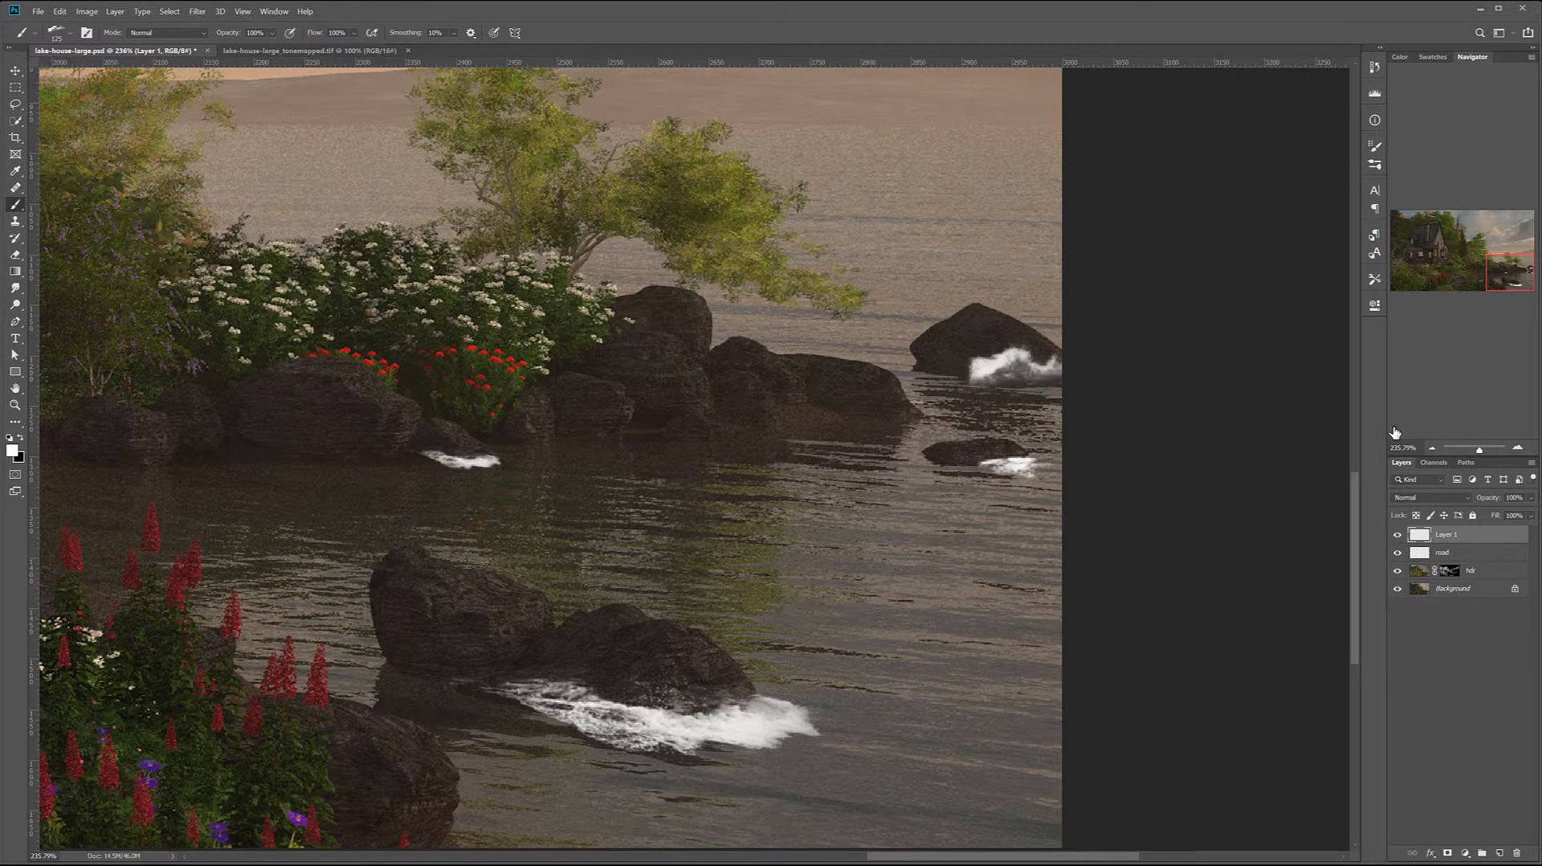
key(ctrl+z)
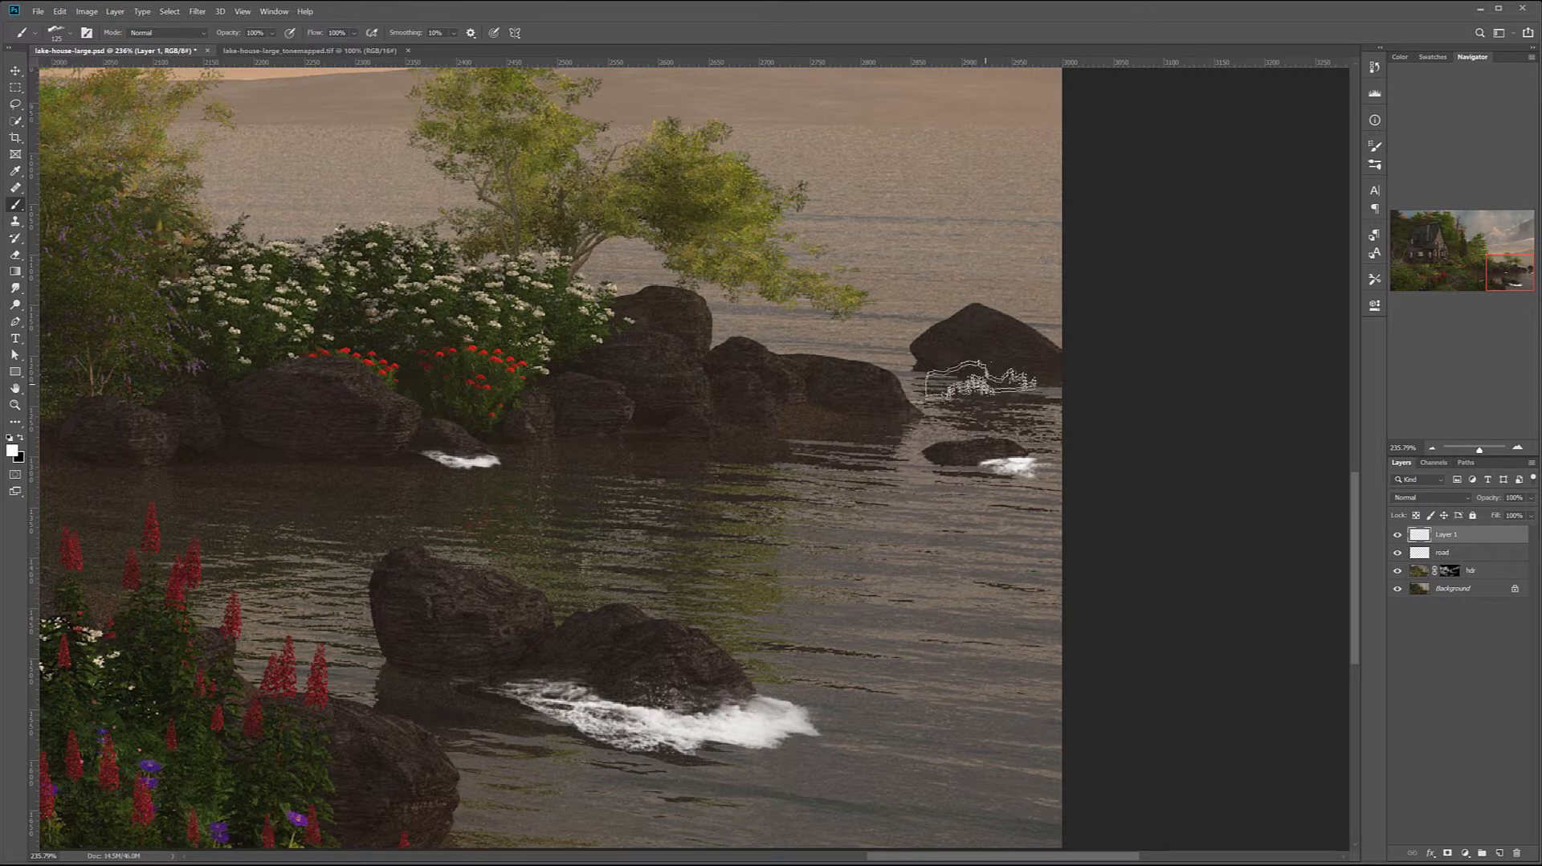
click(972, 460)
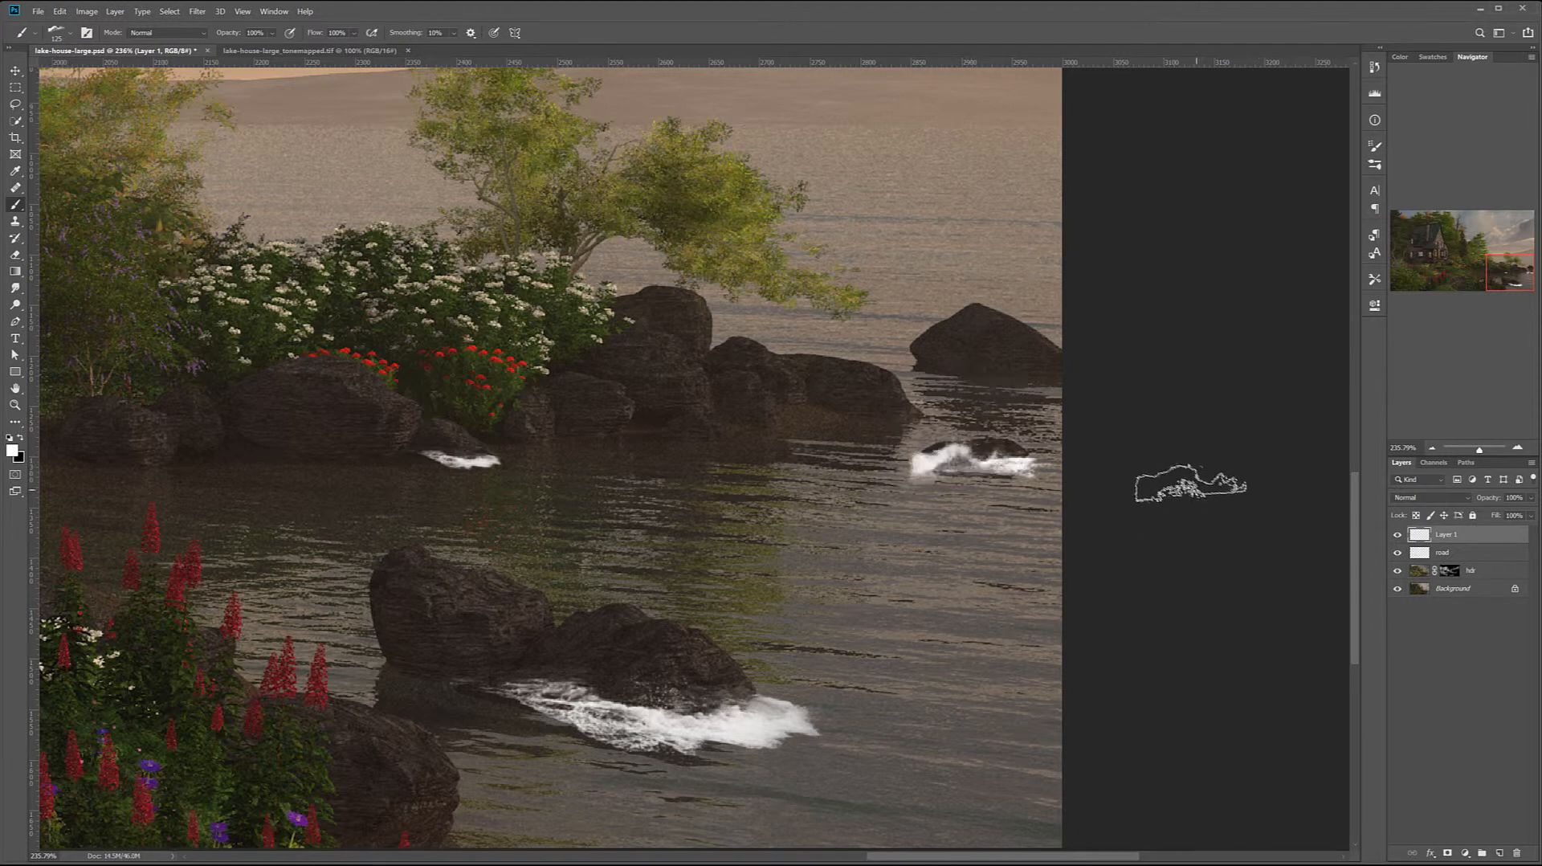
key(ctrl+z)
Reduce the waves 5 brush to 70 px and stamp a small splash at the waterline of the shore rocks below the tree
key(bracketleft)
key(bracketleft)
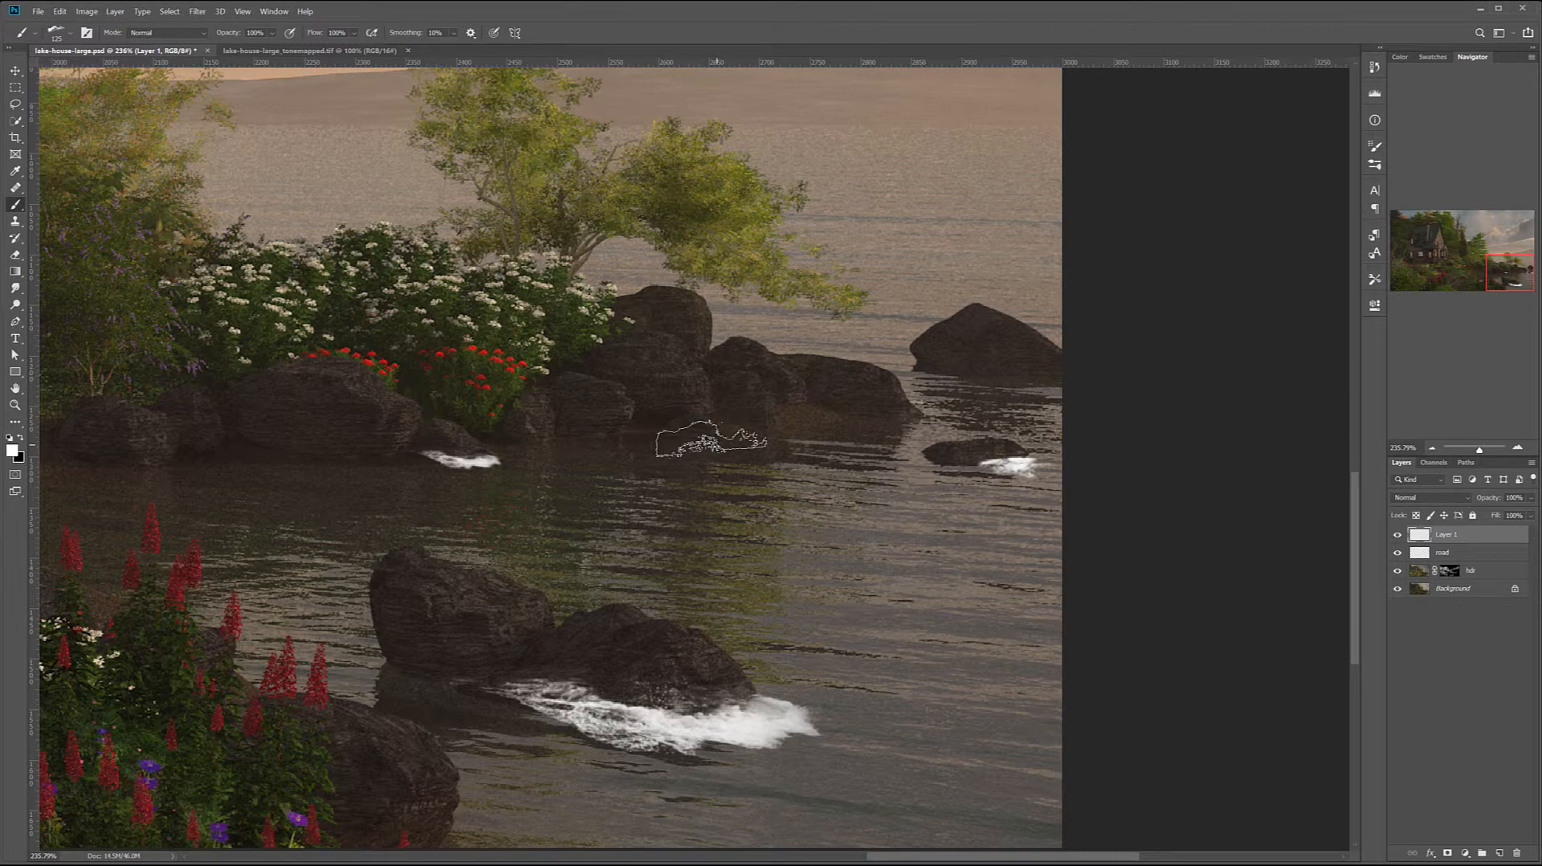
key(bracketleft)
key(bracketleft)
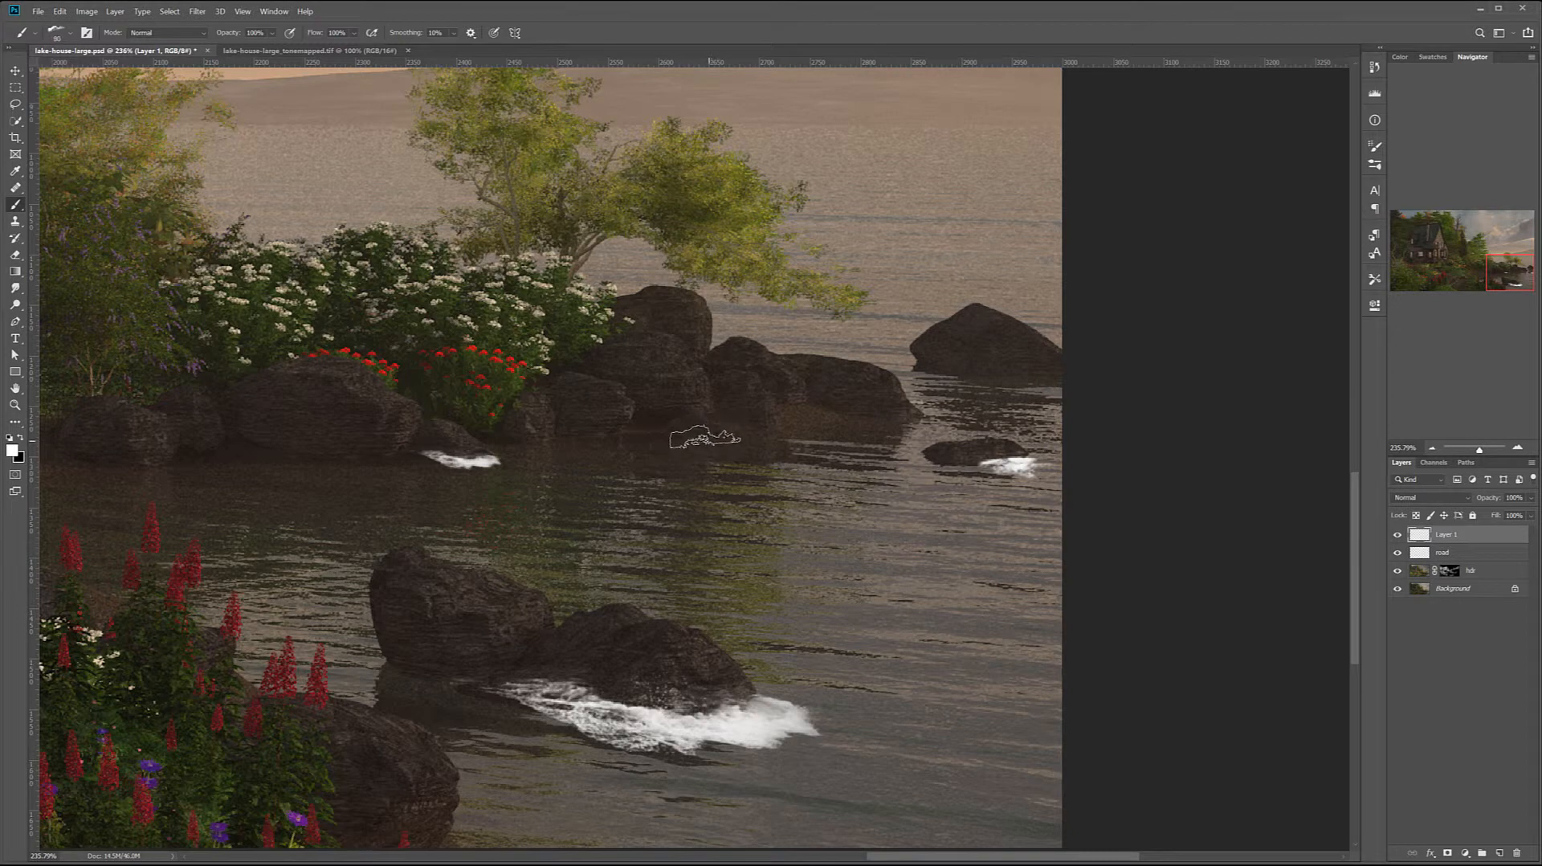
click(704, 438)
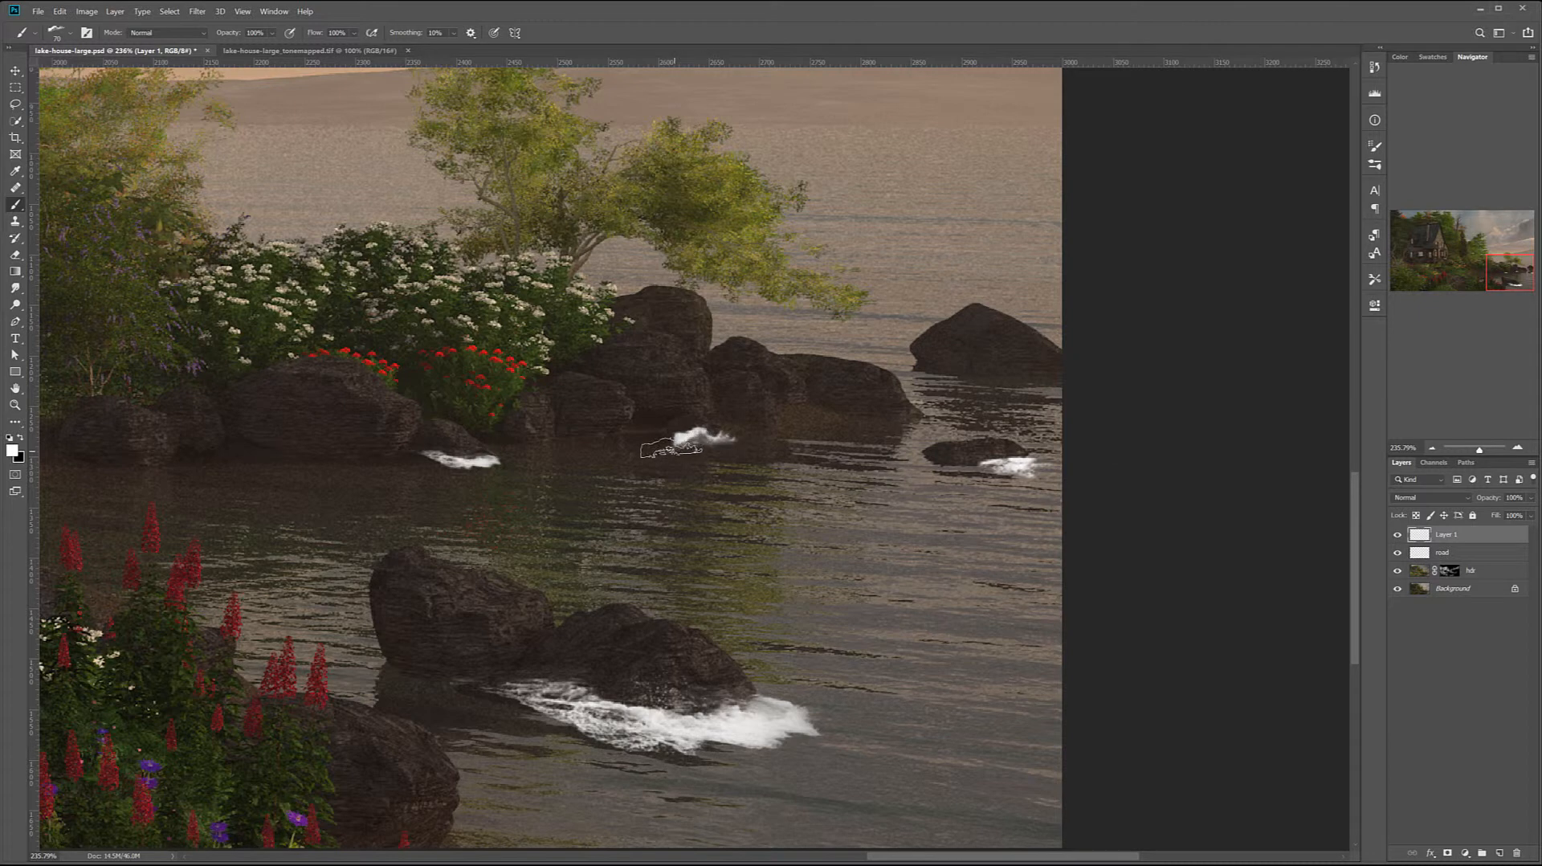
Choose another Rons Waves brush, undo a full-size test stamp and reduce the brush to 200 px
right_click(692, 491)
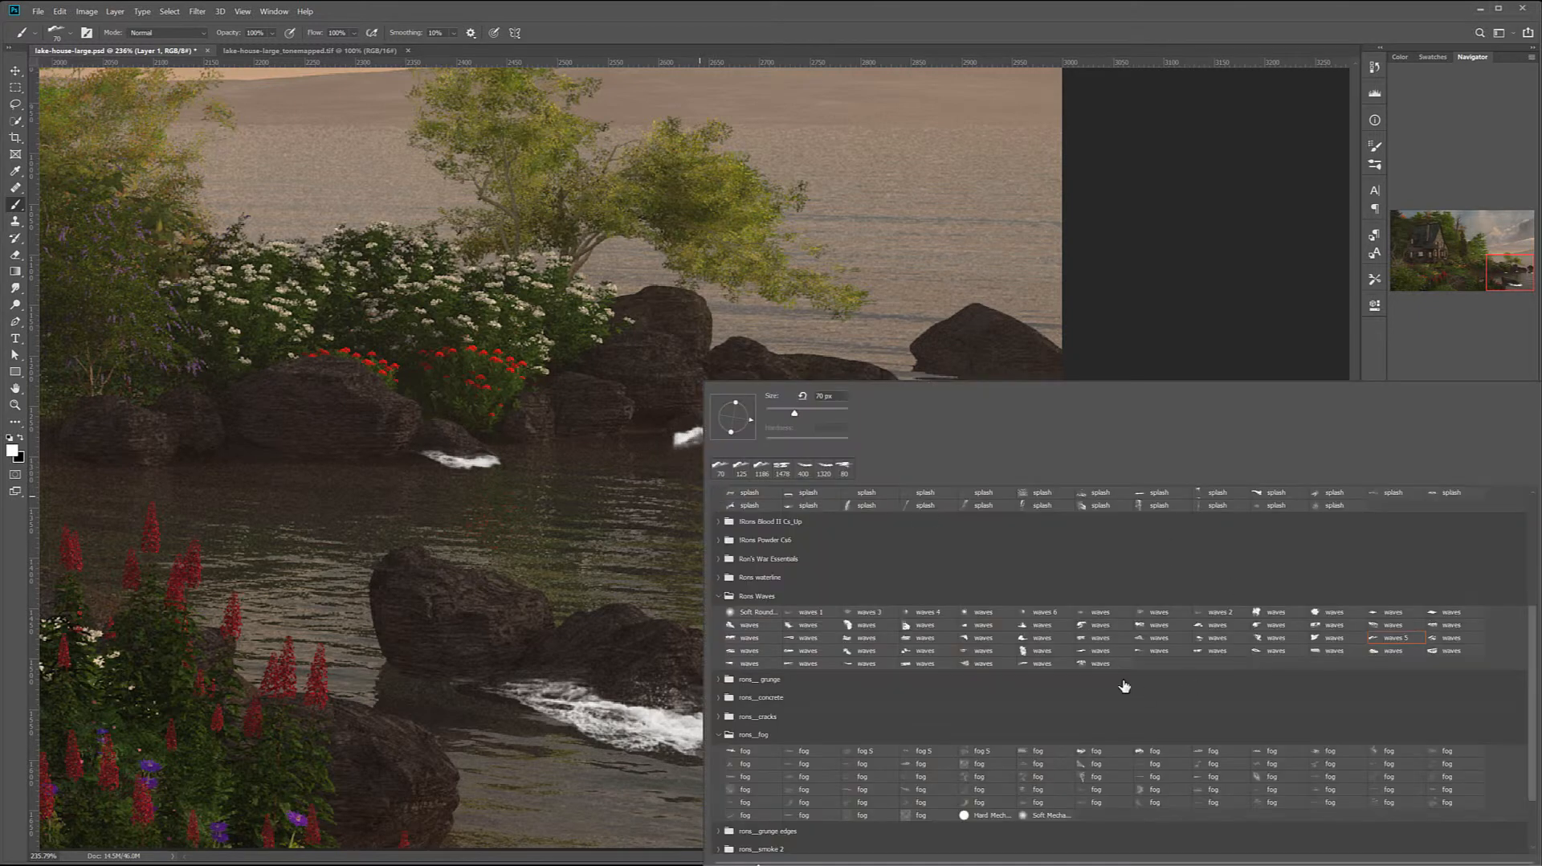
click(977, 625)
click(711, 502)
key(ctrl+z)
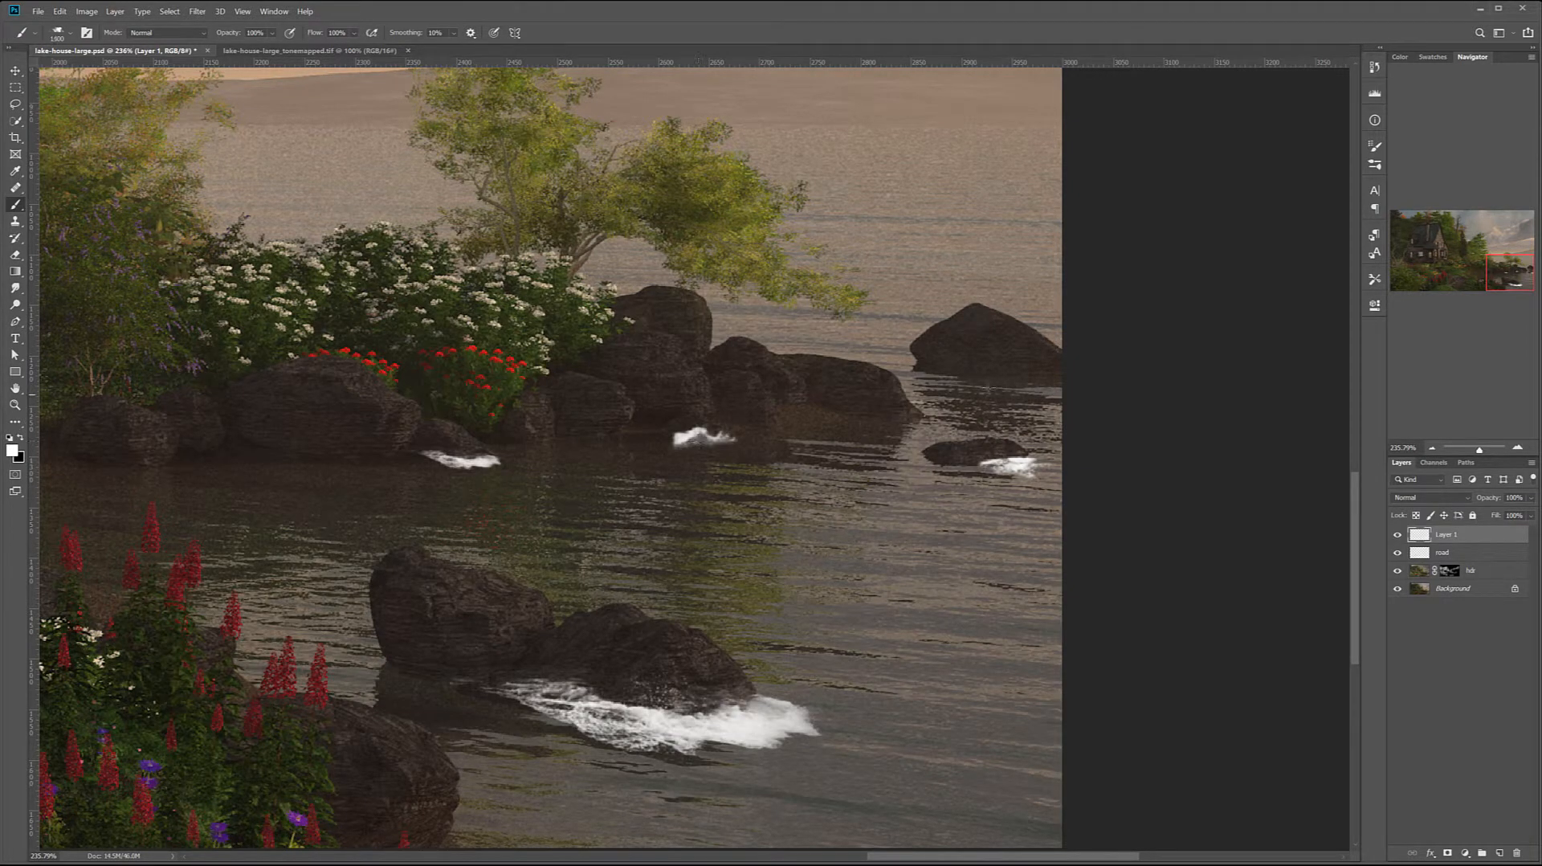
key(bracketleft)
key(bracketleft)
key(bracketleft)
key(bracketleft)
key(bracketleft)
key(bracketleft)
key(bracketleft)
key(bracketleft)
key(bracketleft)
key(bracketleft)
key(bracketleft)
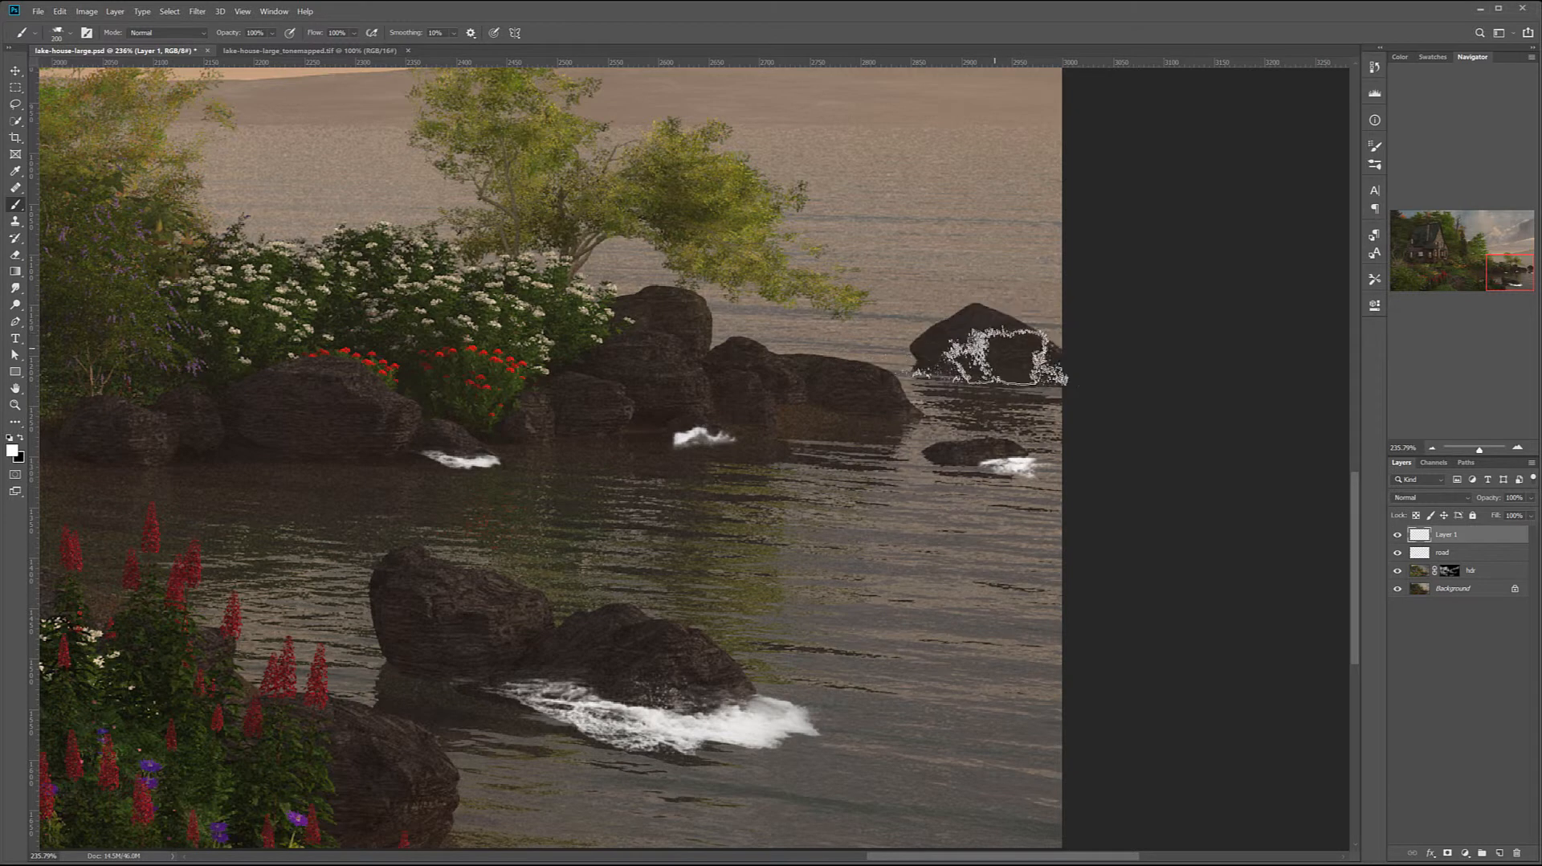
Try a 200 px splash on the far rock, undo it, and stamp a smaller splash at the near base of the foreground double rock
click(986, 349)
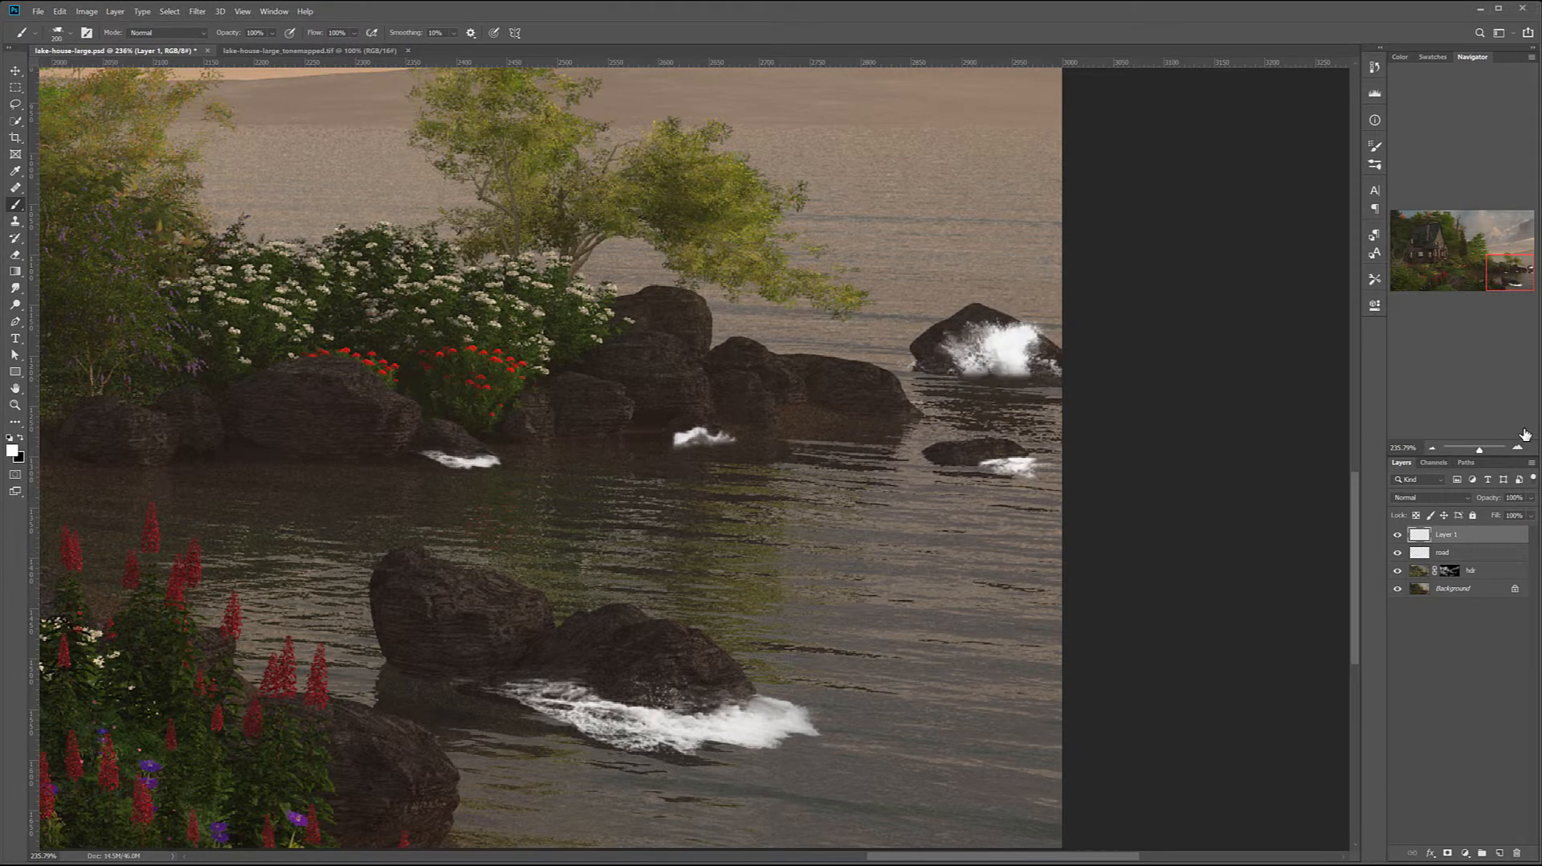
key(ctrl+z)
key(bracketleft)
key(bracketleft)
key(bracketleft)
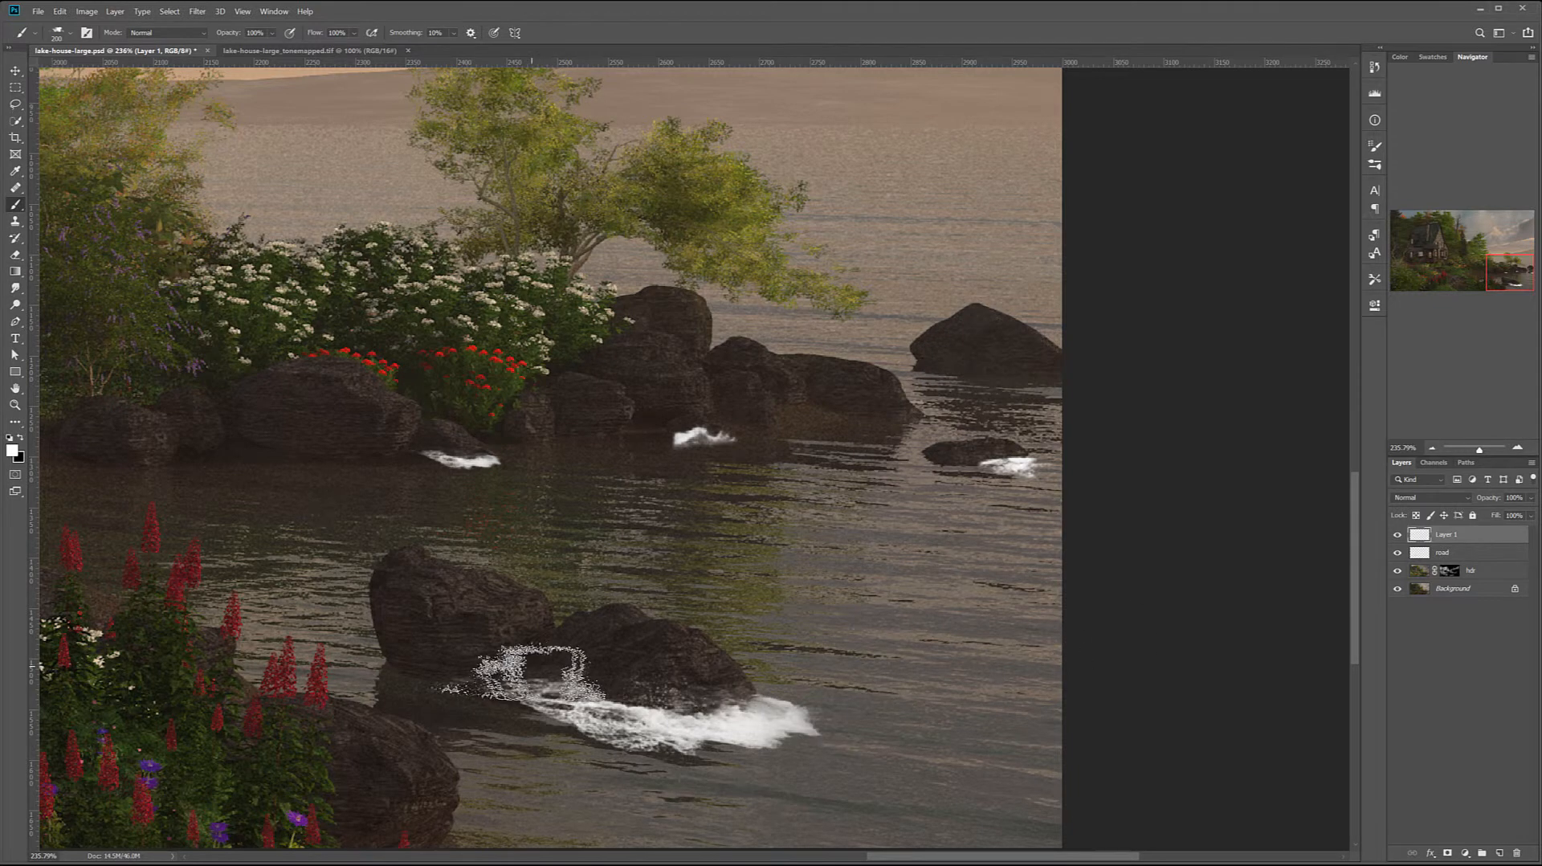
key(bracketleft)
key(bracketleft)
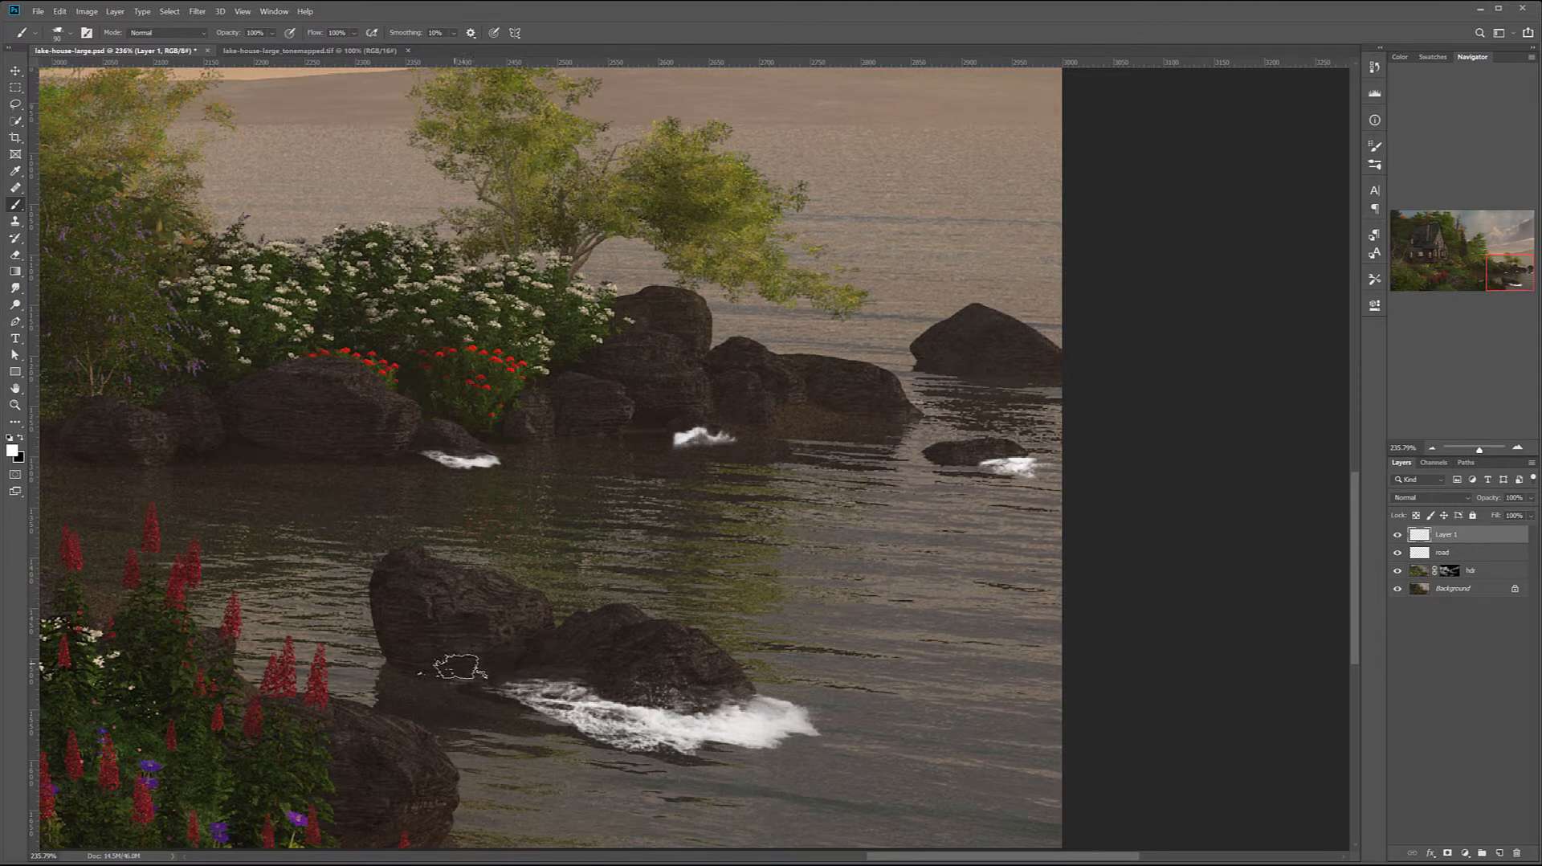
click(454, 665)
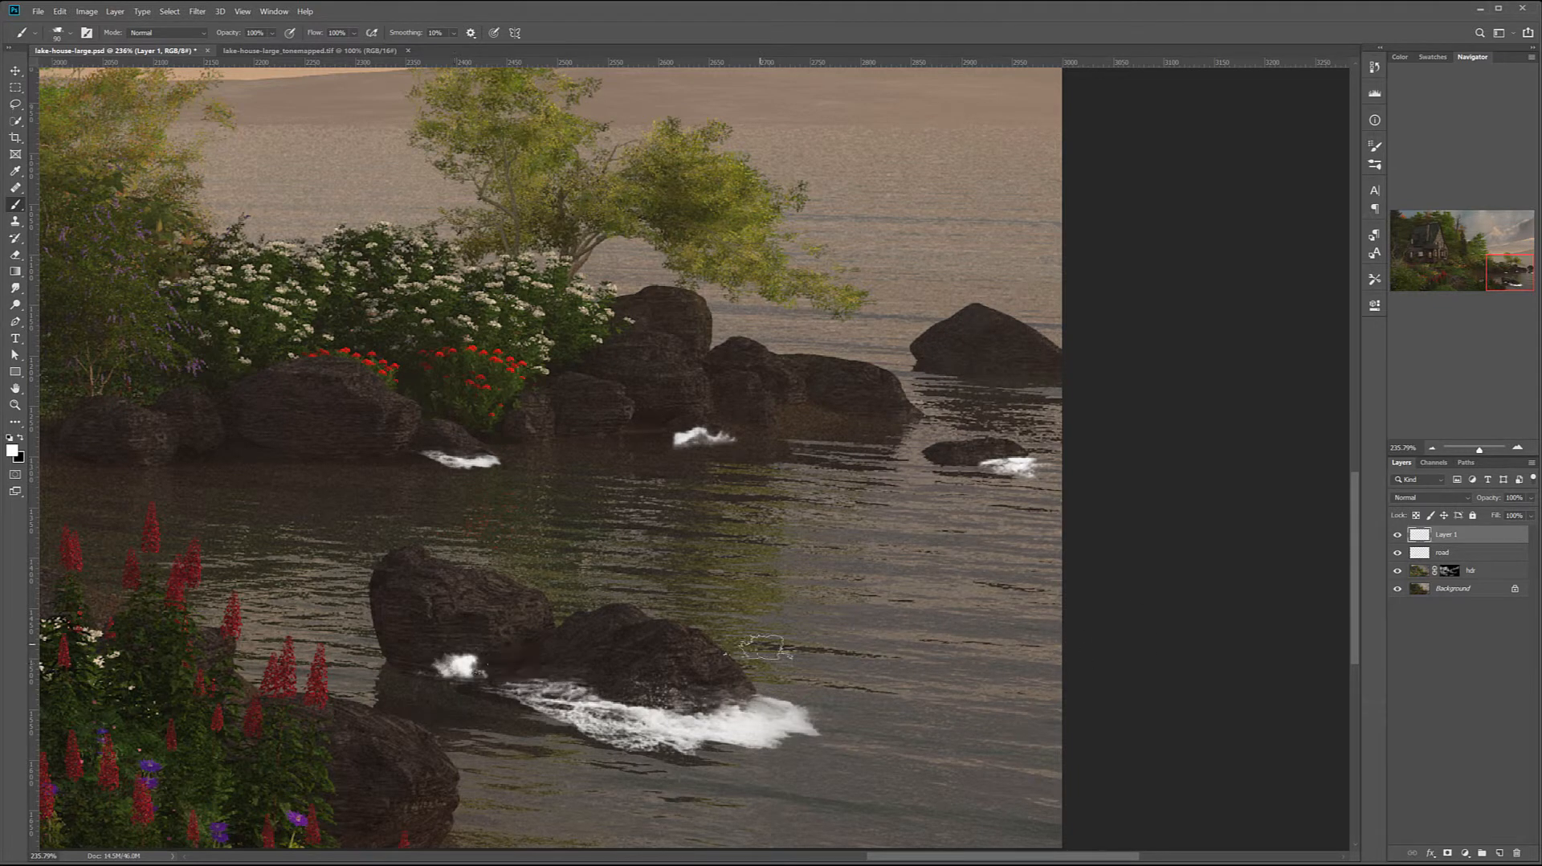
Lower the opacity of the splash layer, Layer 1, to 17%
key(ctrl+0)
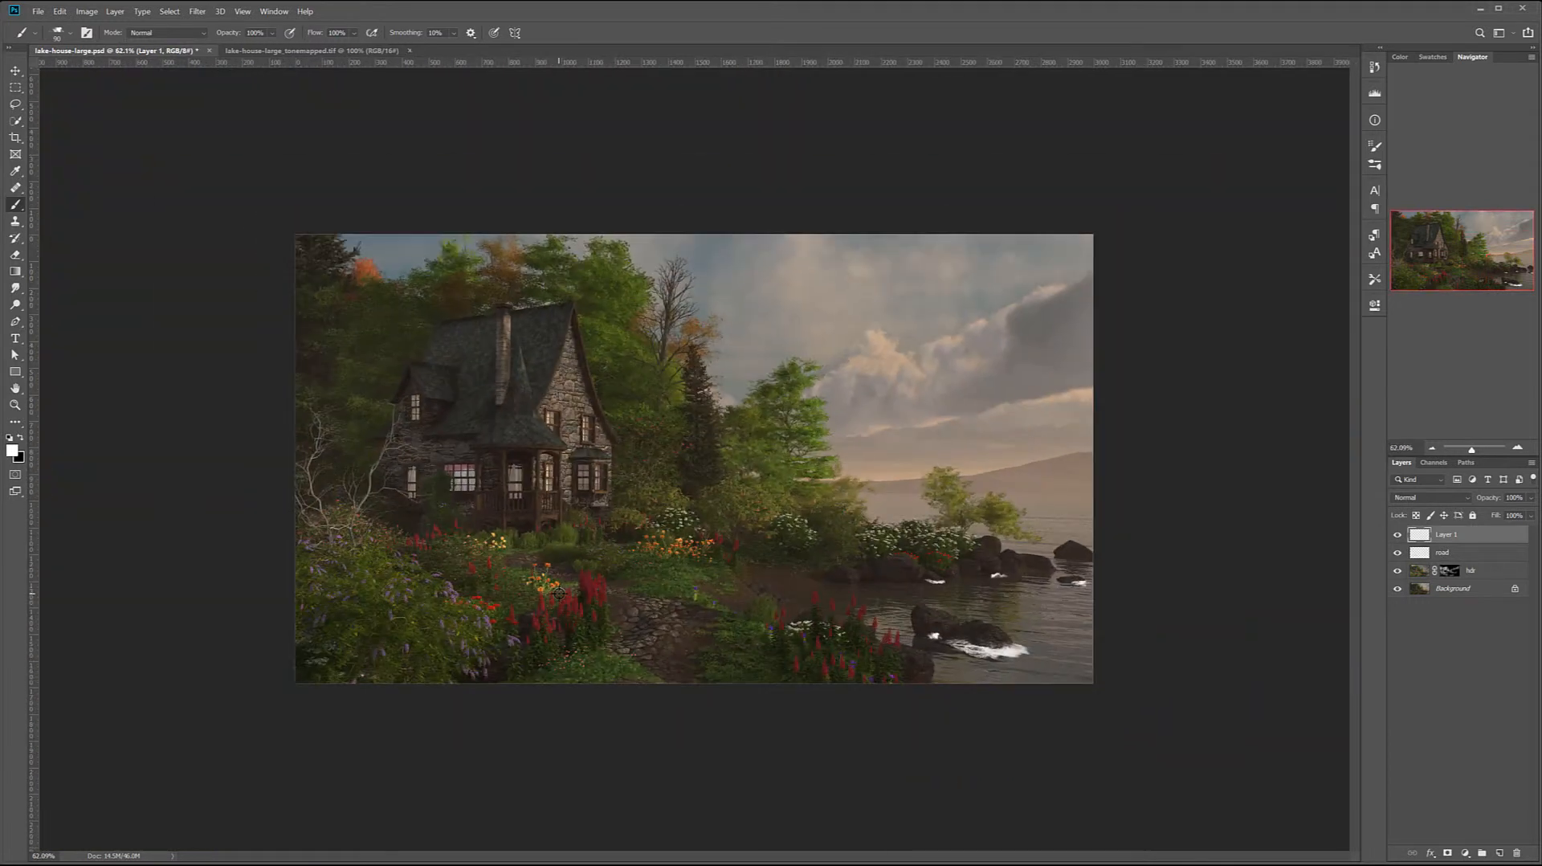
scroll(559, 593, up, 6)
drag(1171, 550, 672, 472)
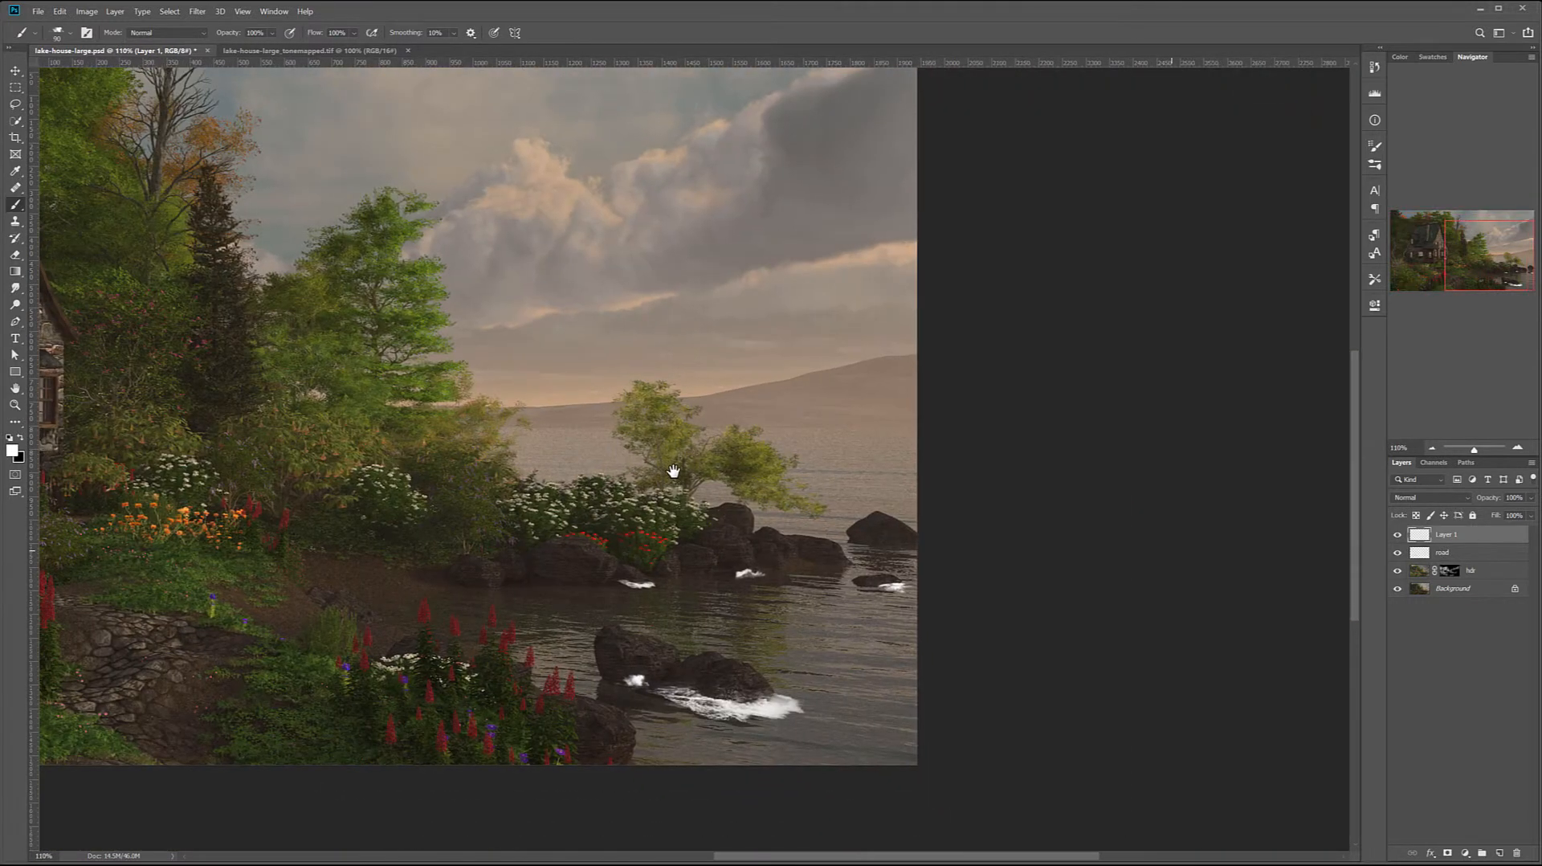
click(1531, 499)
drag(1501, 512, 1481, 515)
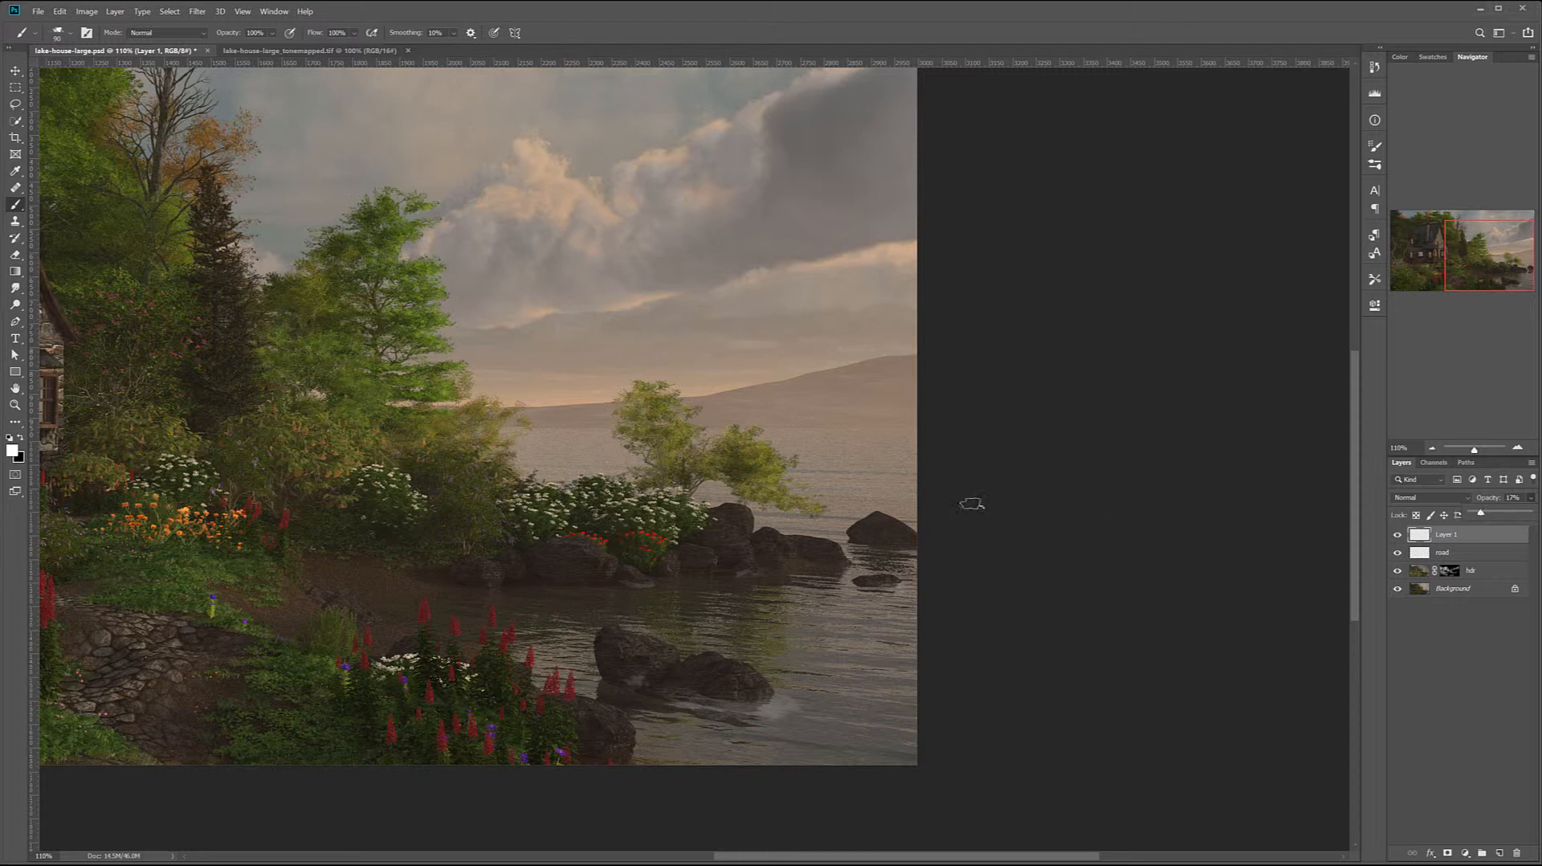
Add a layer mask to the top layer holding the splashes and rename the layer splash
scroll(681, 487, down, 2)
scroll(680, 486, down, 1)
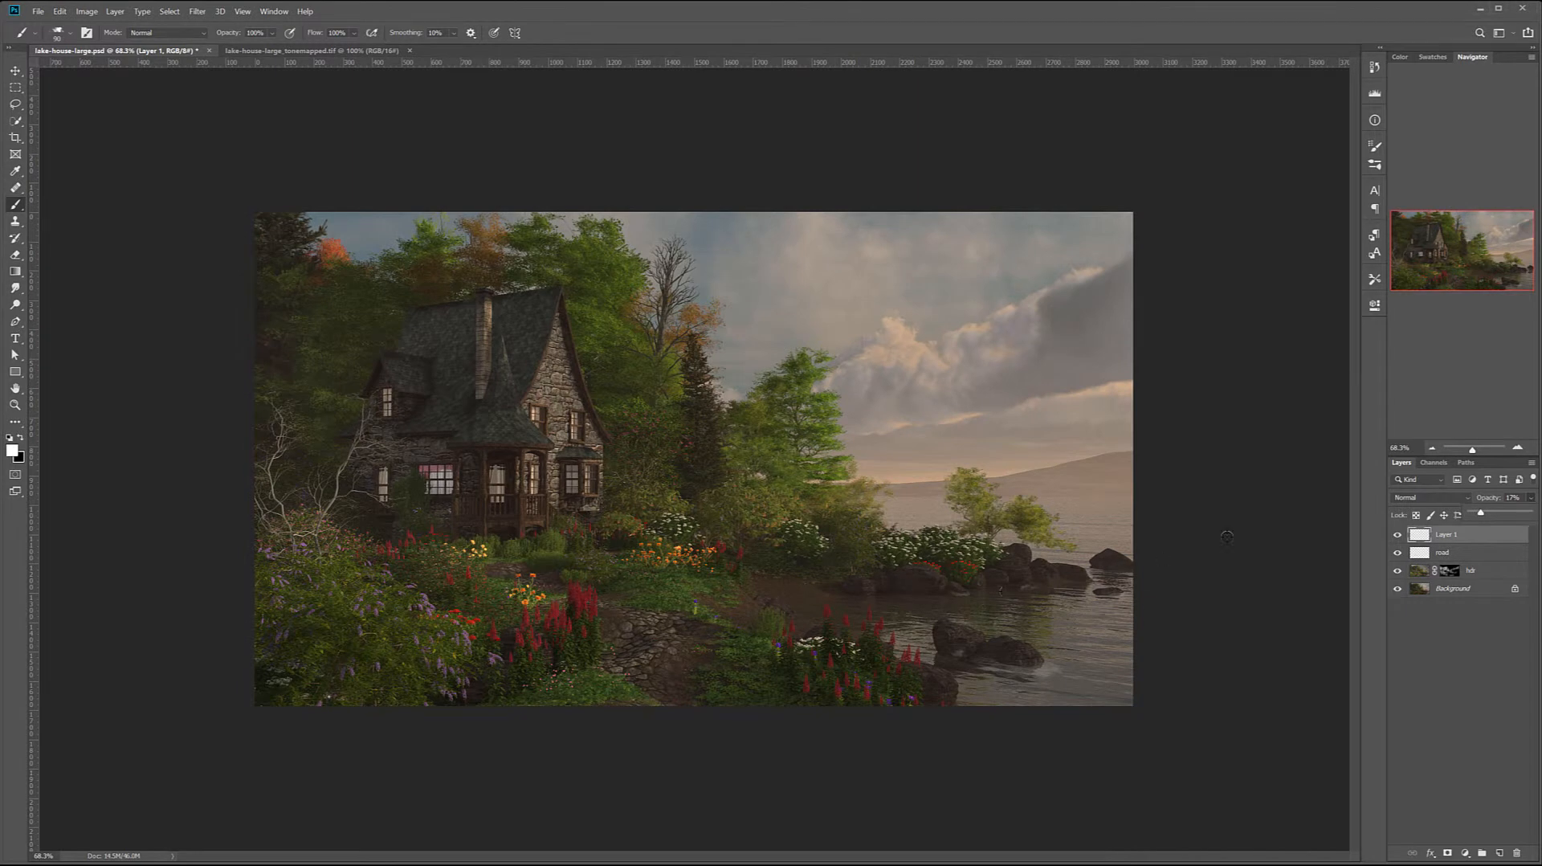
key(Return)
click(1446, 851)
double_click(1472, 534)
text(splash)
key(Return)
Collapse the open brush groups in the preset list and choose a soft round brush
right_click(520, 375)
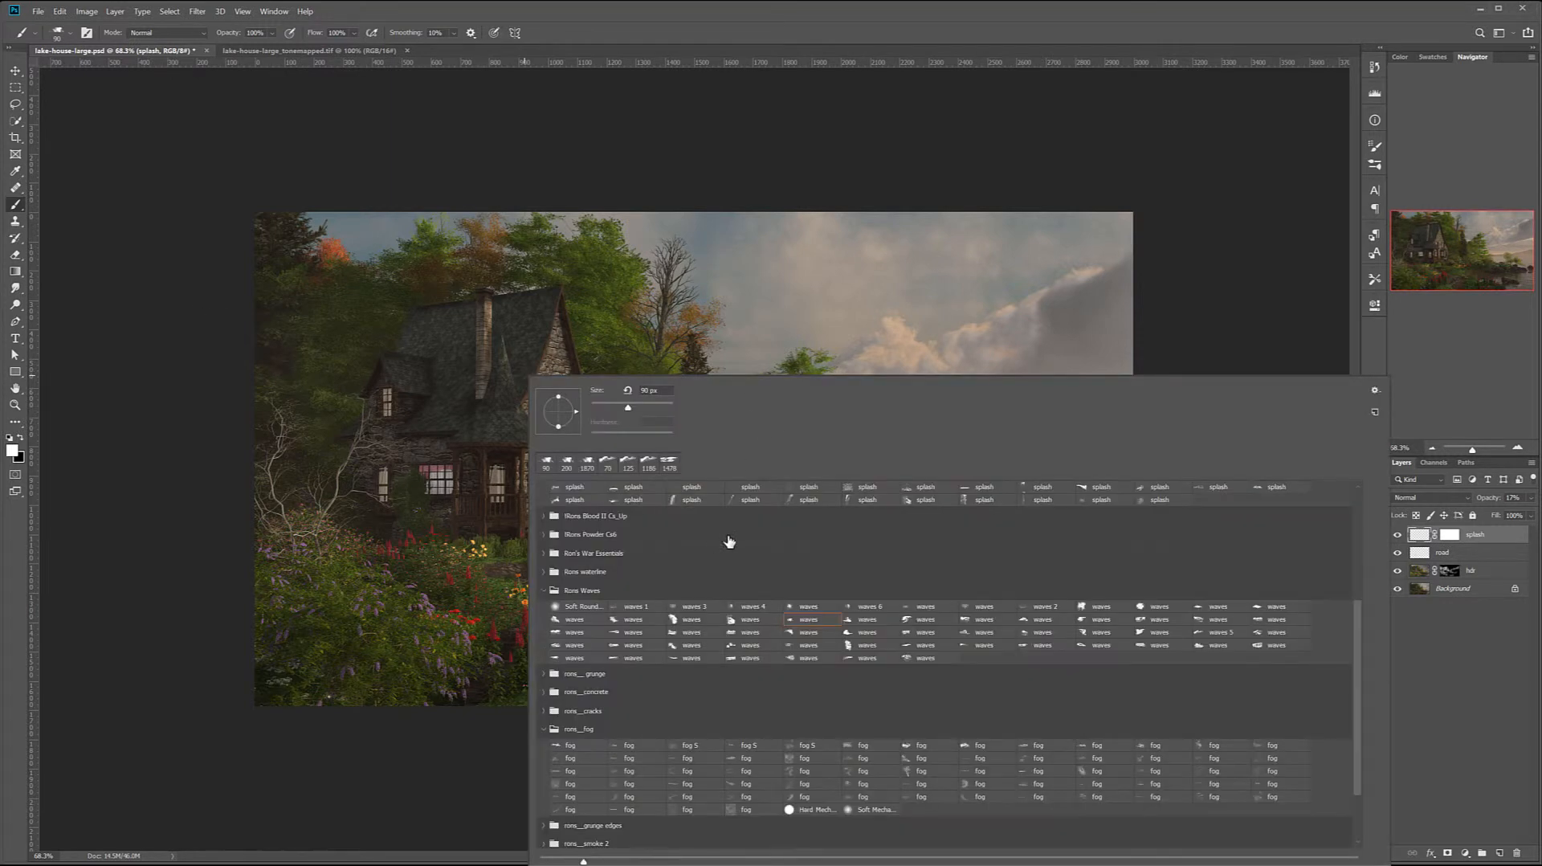
click(544, 592)
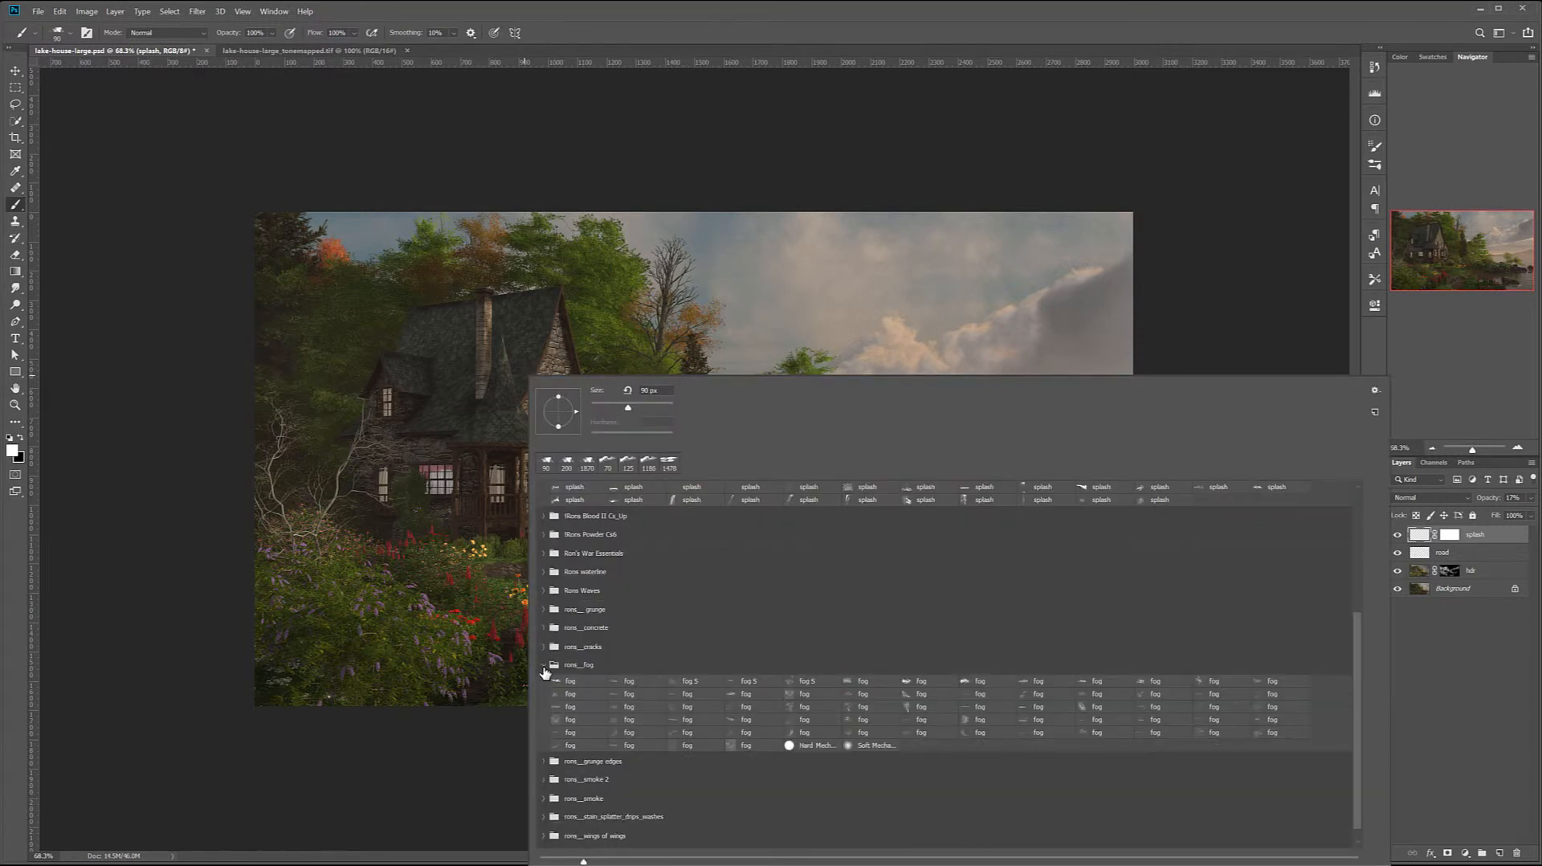
click(545, 666)
click(549, 507)
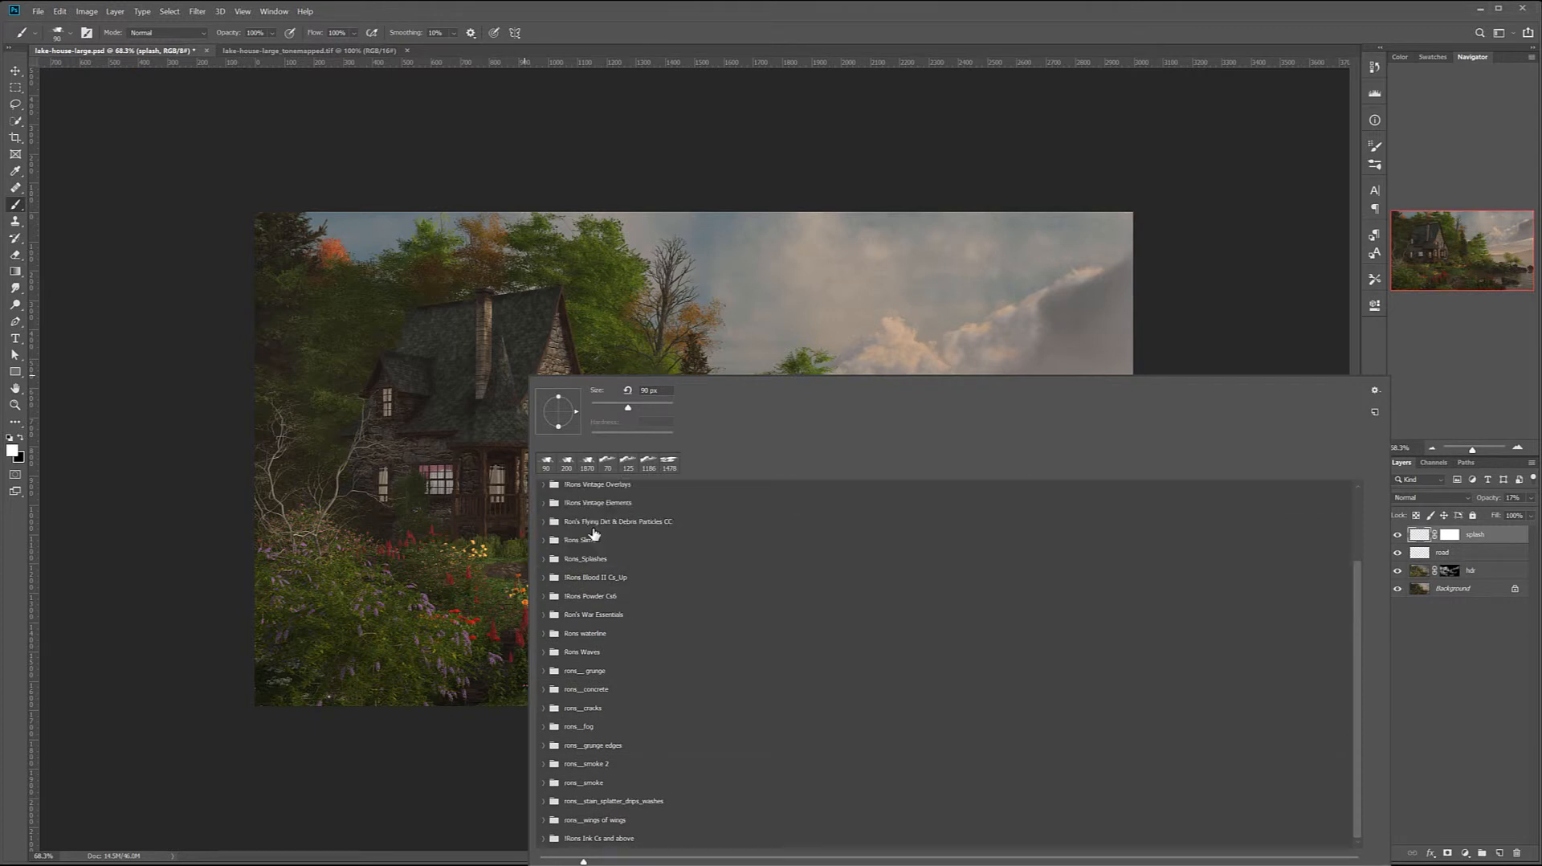
scroll(636, 554, up, 2)
click(575, 505)
click(765, 160)
Soften the splashes along the shore rocks with a smaller soft black brush at 10% opacity
scroll(1084, 570, up, 16)
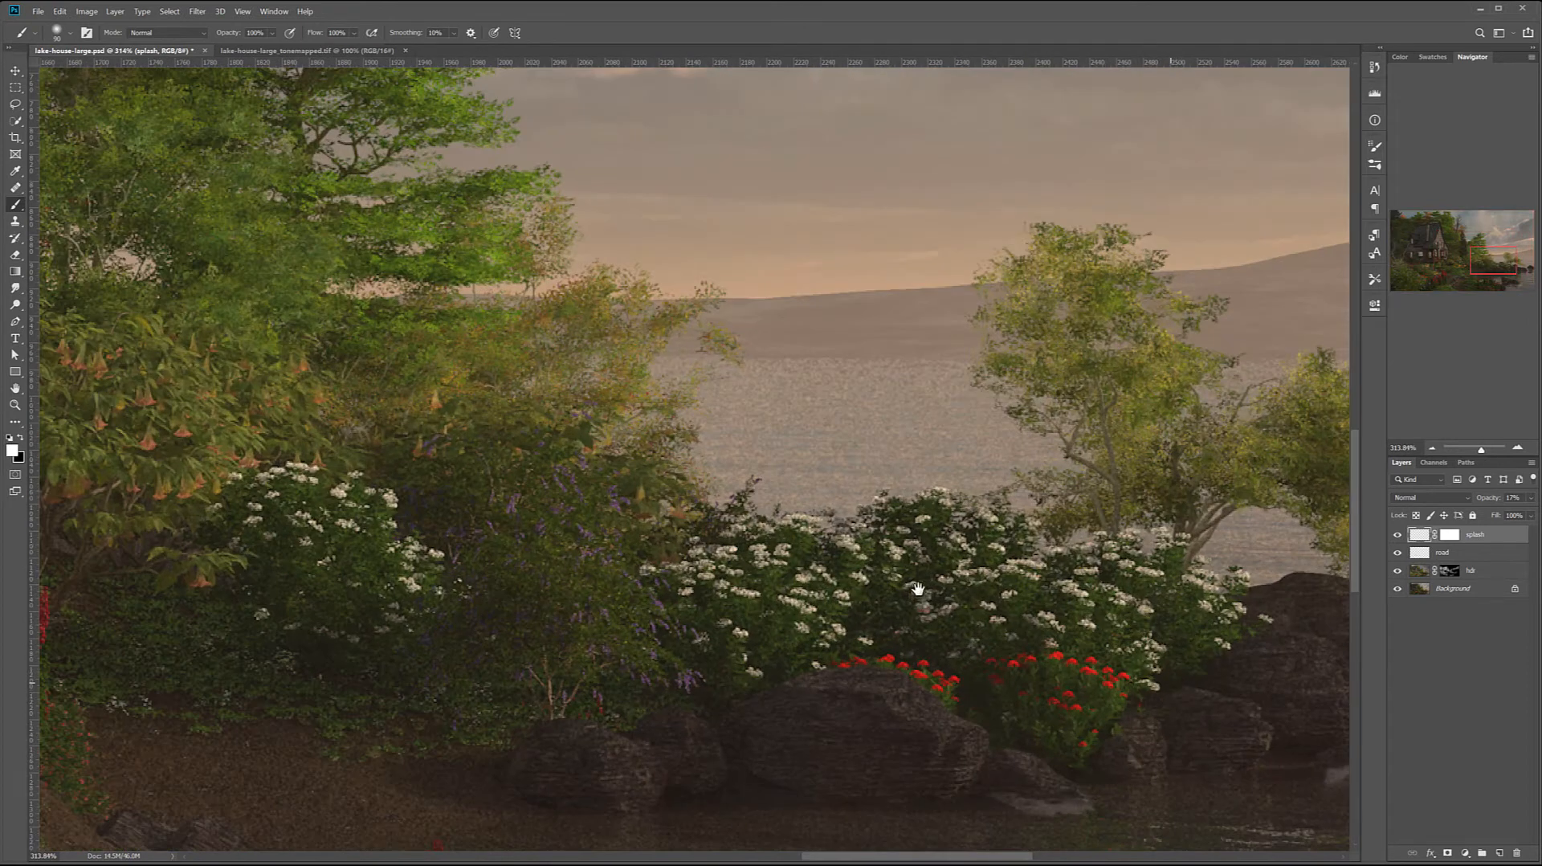
drag(969, 551, 170, 261)
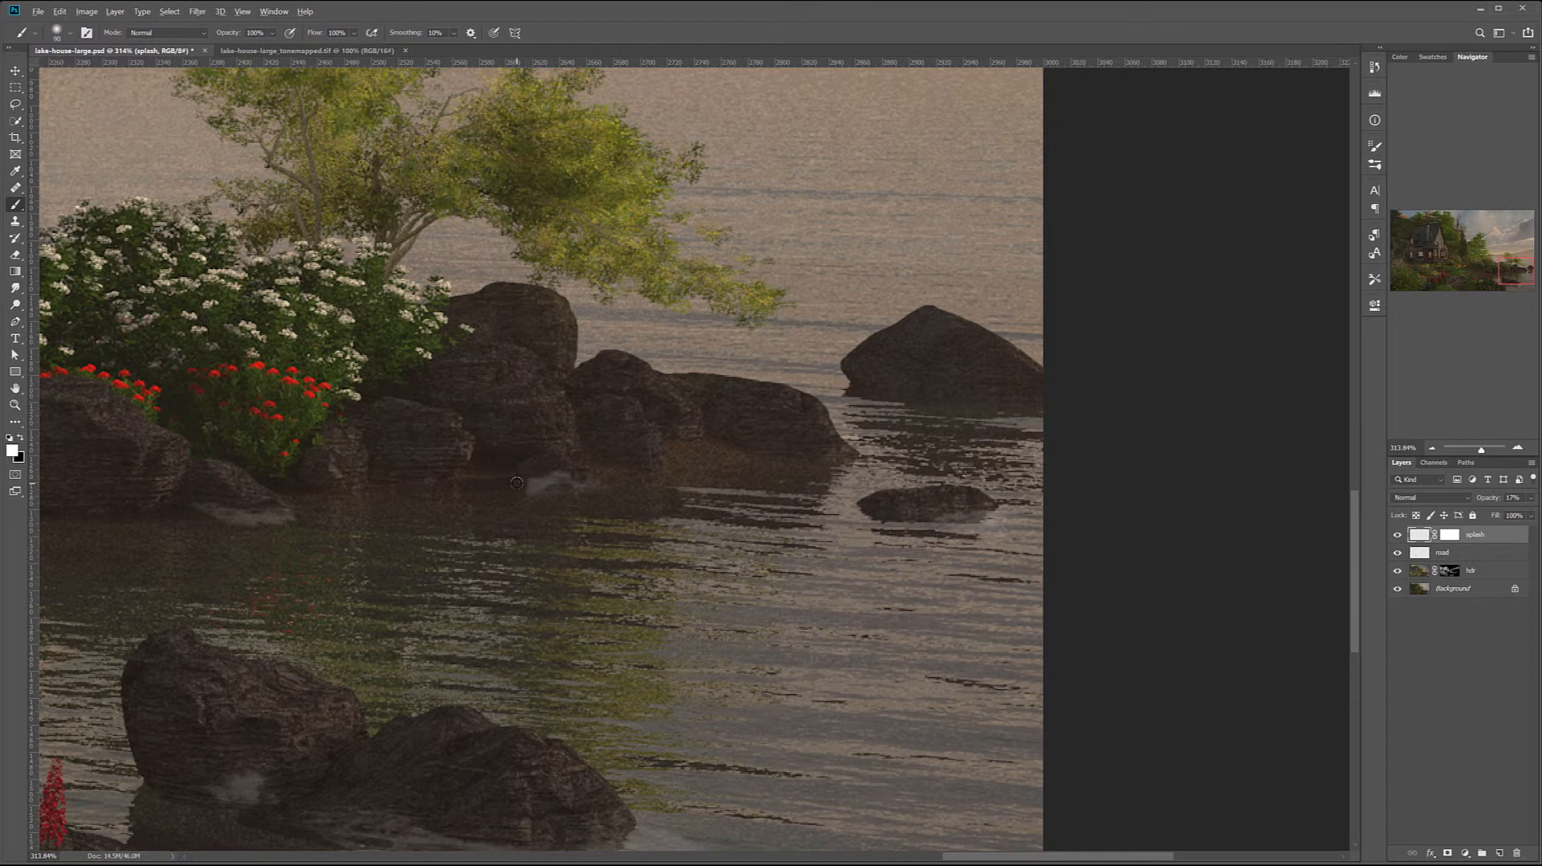
scroll(522, 428, up, 7)
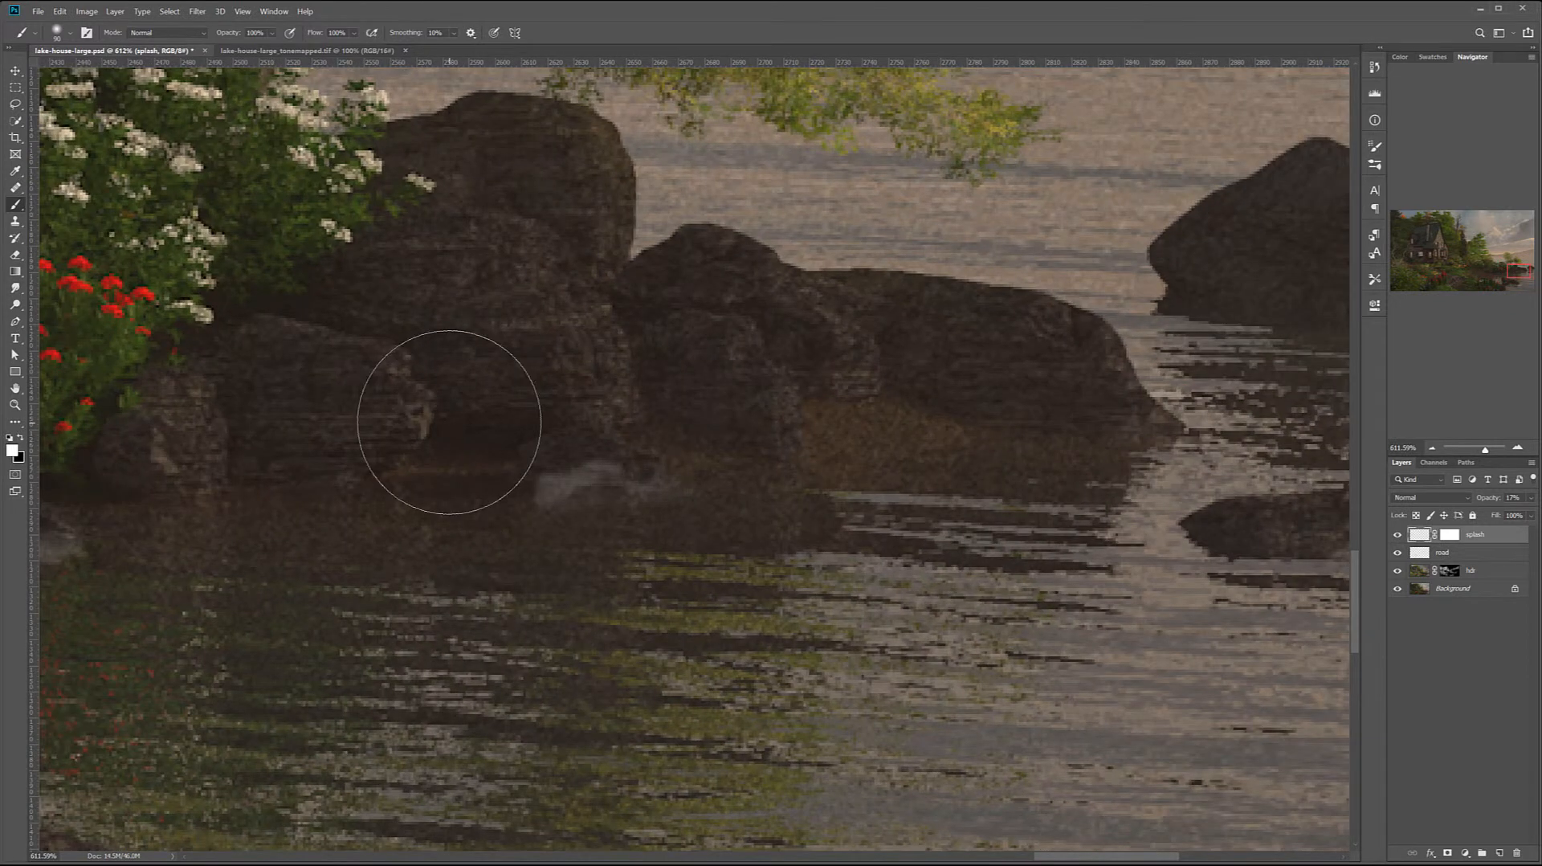
key(bracketleft)
key(bracketleft)
key(bracketleft)
key(bracketleft)
key(bracketleft)
key(bracketleft)
key(bracketleft)
key(bracketleft)
key(bracketleft)
key(bracketleft)
key(1)
key(x)
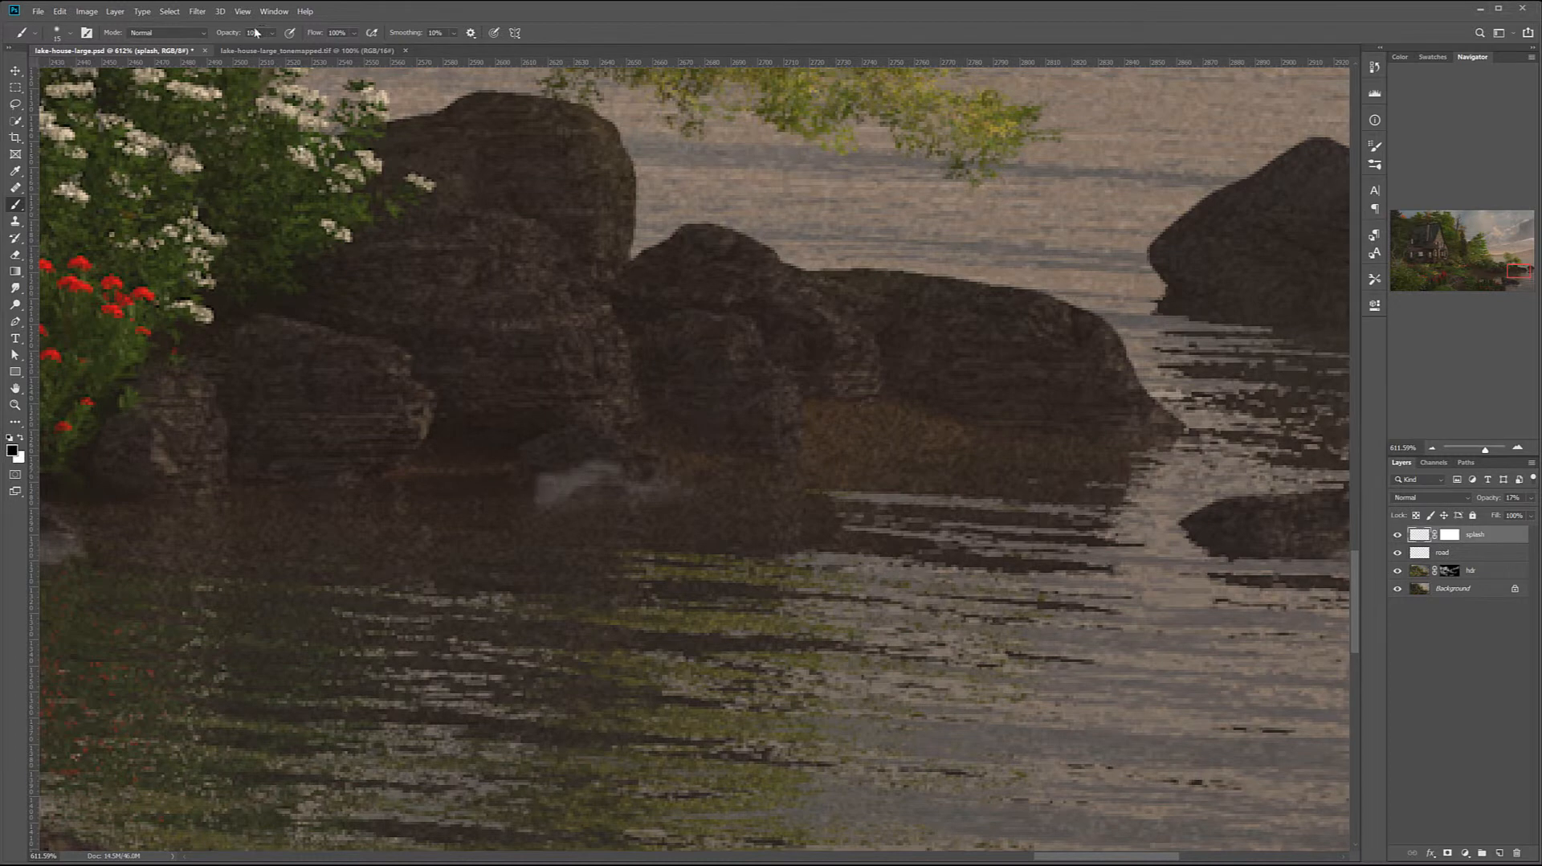
mouse_move(587, 477)
mouse_down()
mouse_move(532, 462)
mouse_move(542, 484)
mouse_move(563, 472)
mouse_move(506, 480)
mouse_move(542, 508)
mouse_move(496, 500)
mouse_move(532, 502)
mouse_move(575, 455)
mouse_move(596, 459)
mouse_move(552, 454)
mouse_move(651, 465)
mouse_move(527, 482)
mouse_move(562, 504)
mouse_up()
drag(258, 623, 857, 576)
mouse_move(482, 506)
mouse_down()
mouse_move(559, 494)
mouse_move(588, 476)
mouse_move(642, 505)
mouse_move(521, 541)
mouse_move(688, 512)
mouse_move(637, 519)
mouse_move(671, 514)
mouse_up()
Soften the splash at the base of the foreground double rock with the black brush at 10% opacity
mouse_move(667, 639)
mouse_down()
mouse_move(543, 475)
mouse_move(338, 546)
mouse_up()
mouse_move(469, 411)
mouse_down()
mouse_move(426, 376)
mouse_move(477, 397)
mouse_move(513, 358)
mouse_move(424, 364)
mouse_move(609, 378)
mouse_up()
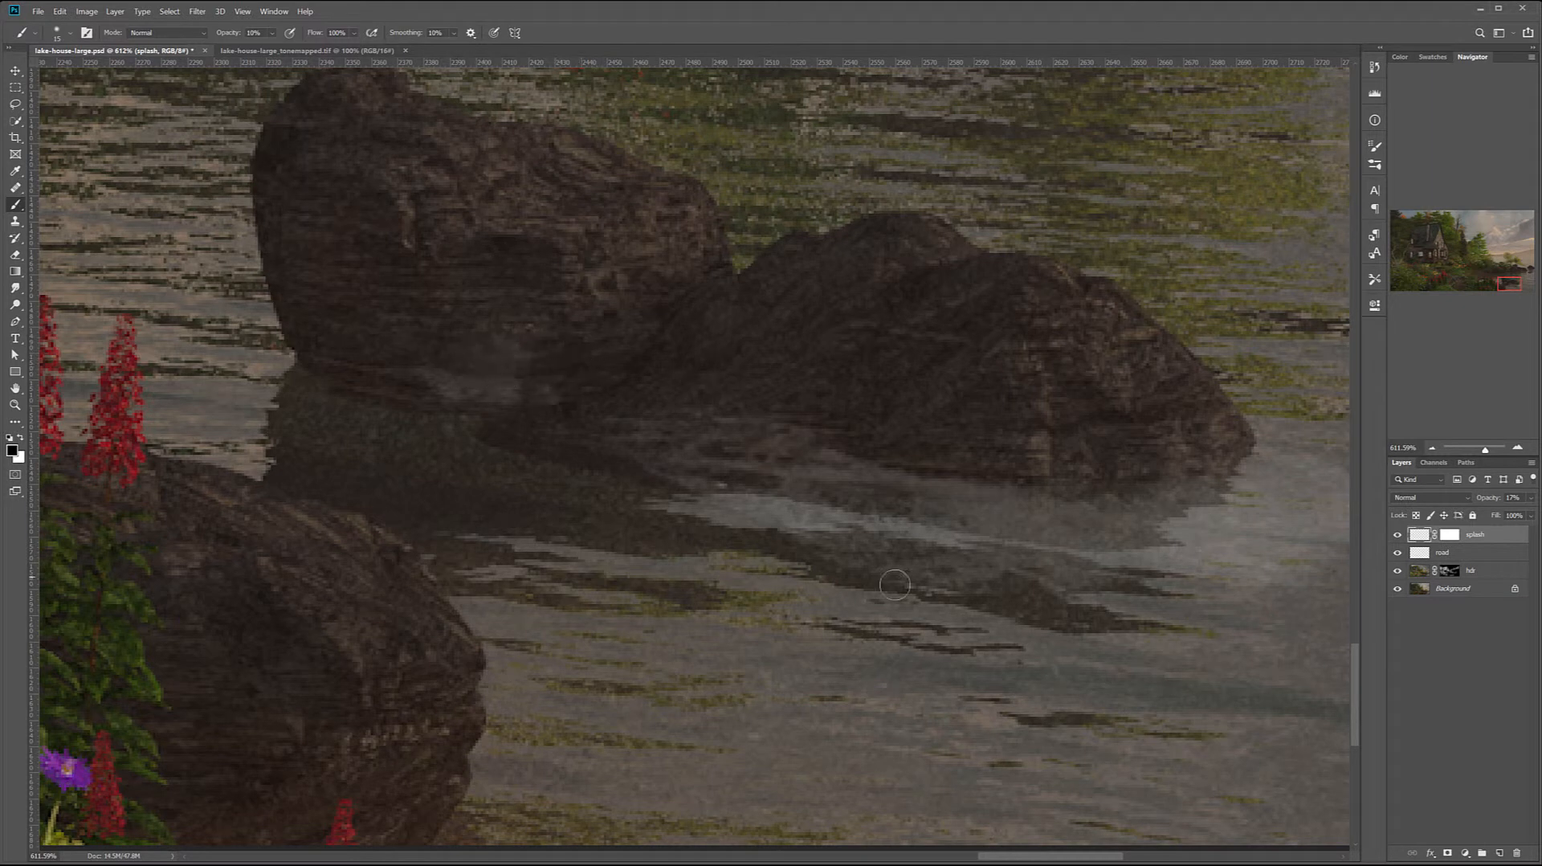
mouse_move(926, 557)
mouse_down()
mouse_move(807, 593)
mouse_move(919, 613)
mouse_up()
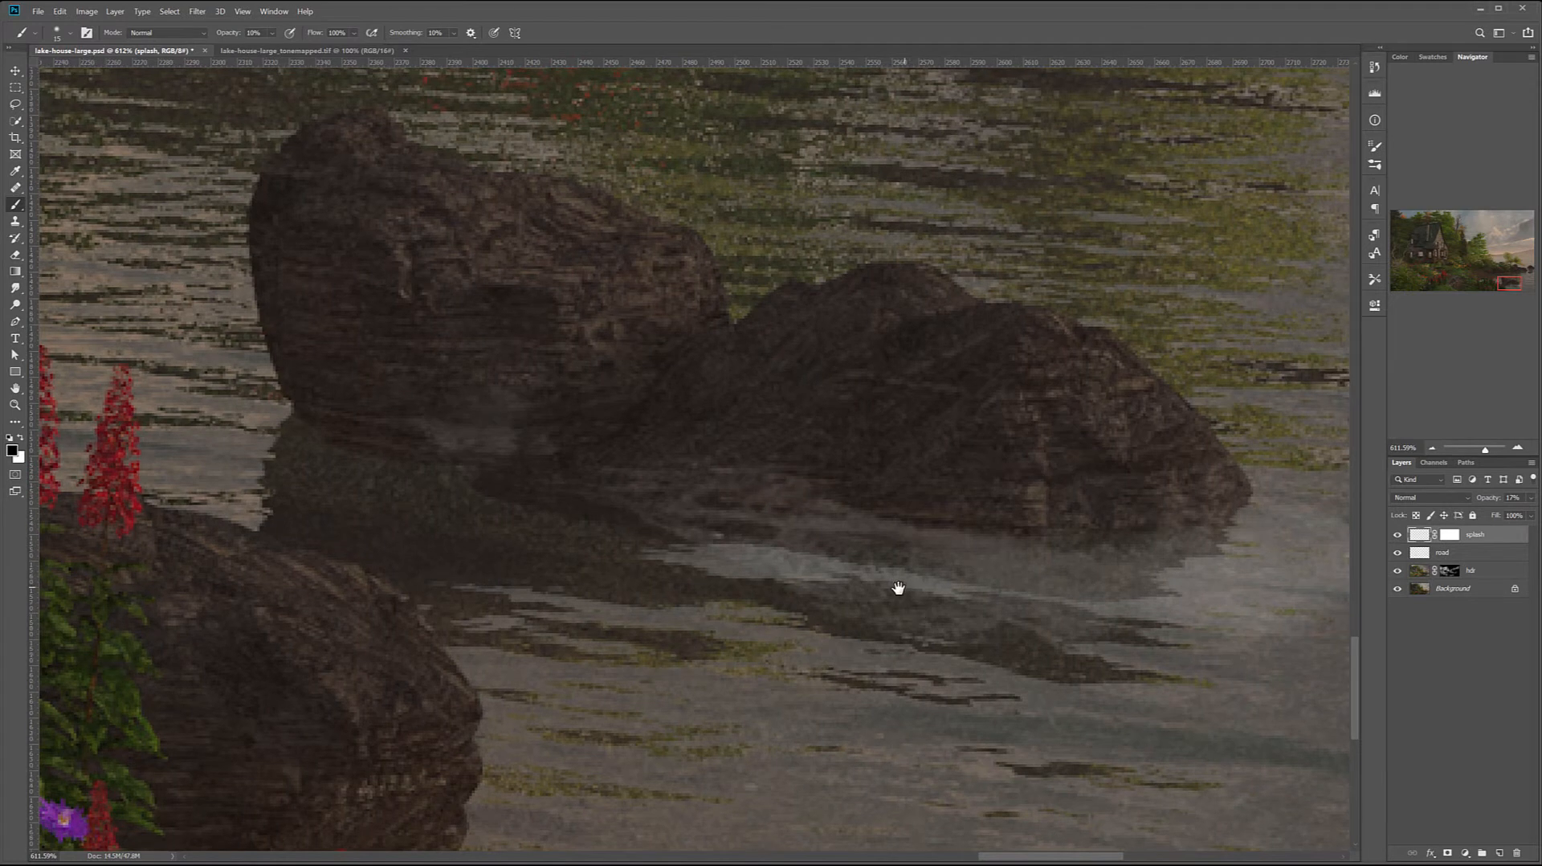
mouse_move(540, 466)
mouse_down()
mouse_move(510, 463)
mouse_move(538, 465)
mouse_up()
key(alt+space)
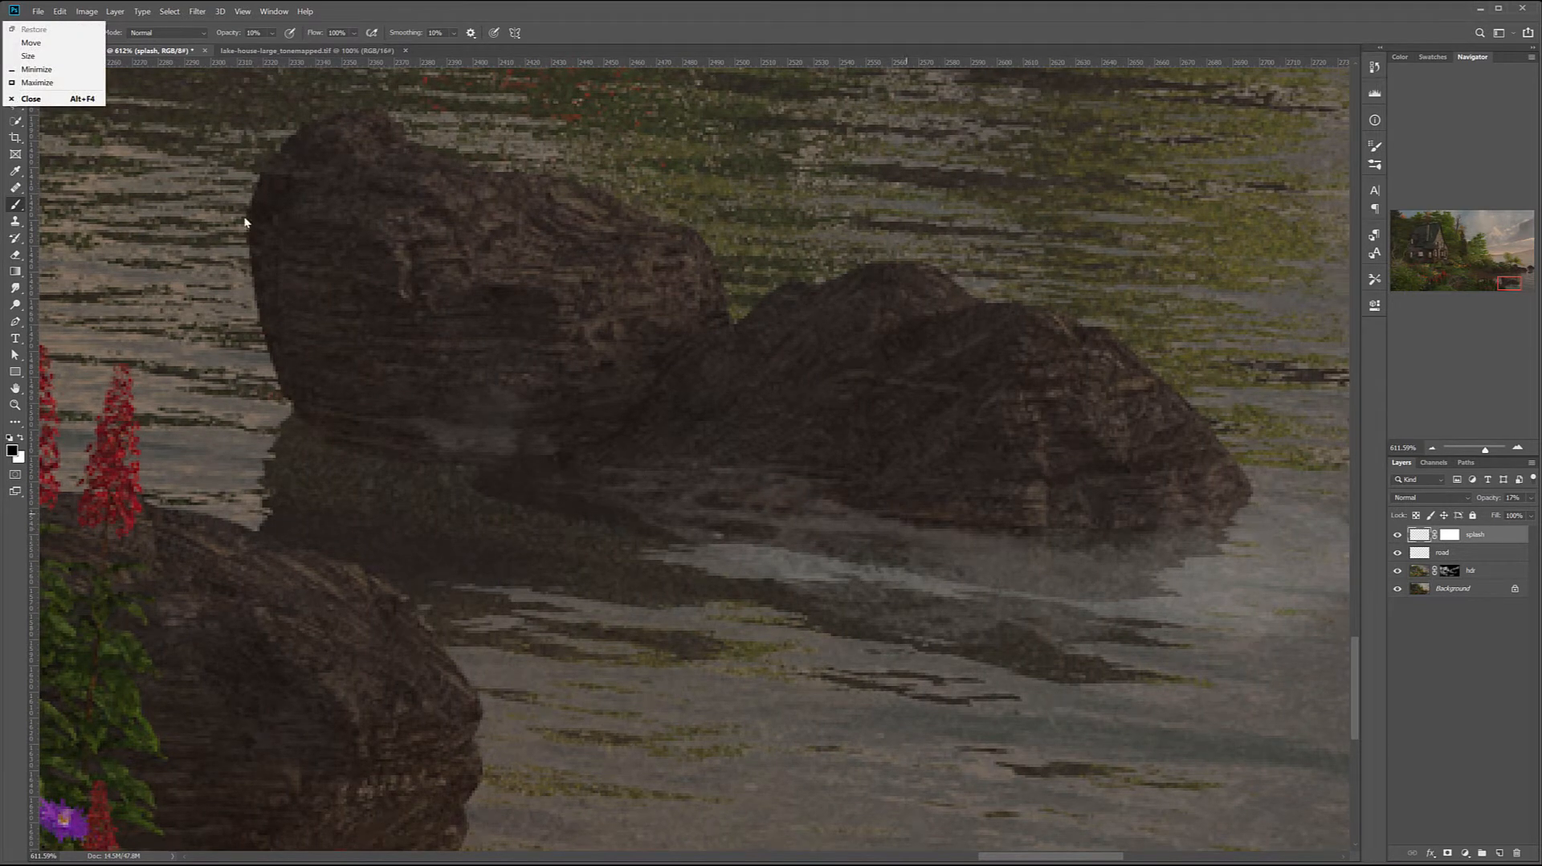
key(Escape)
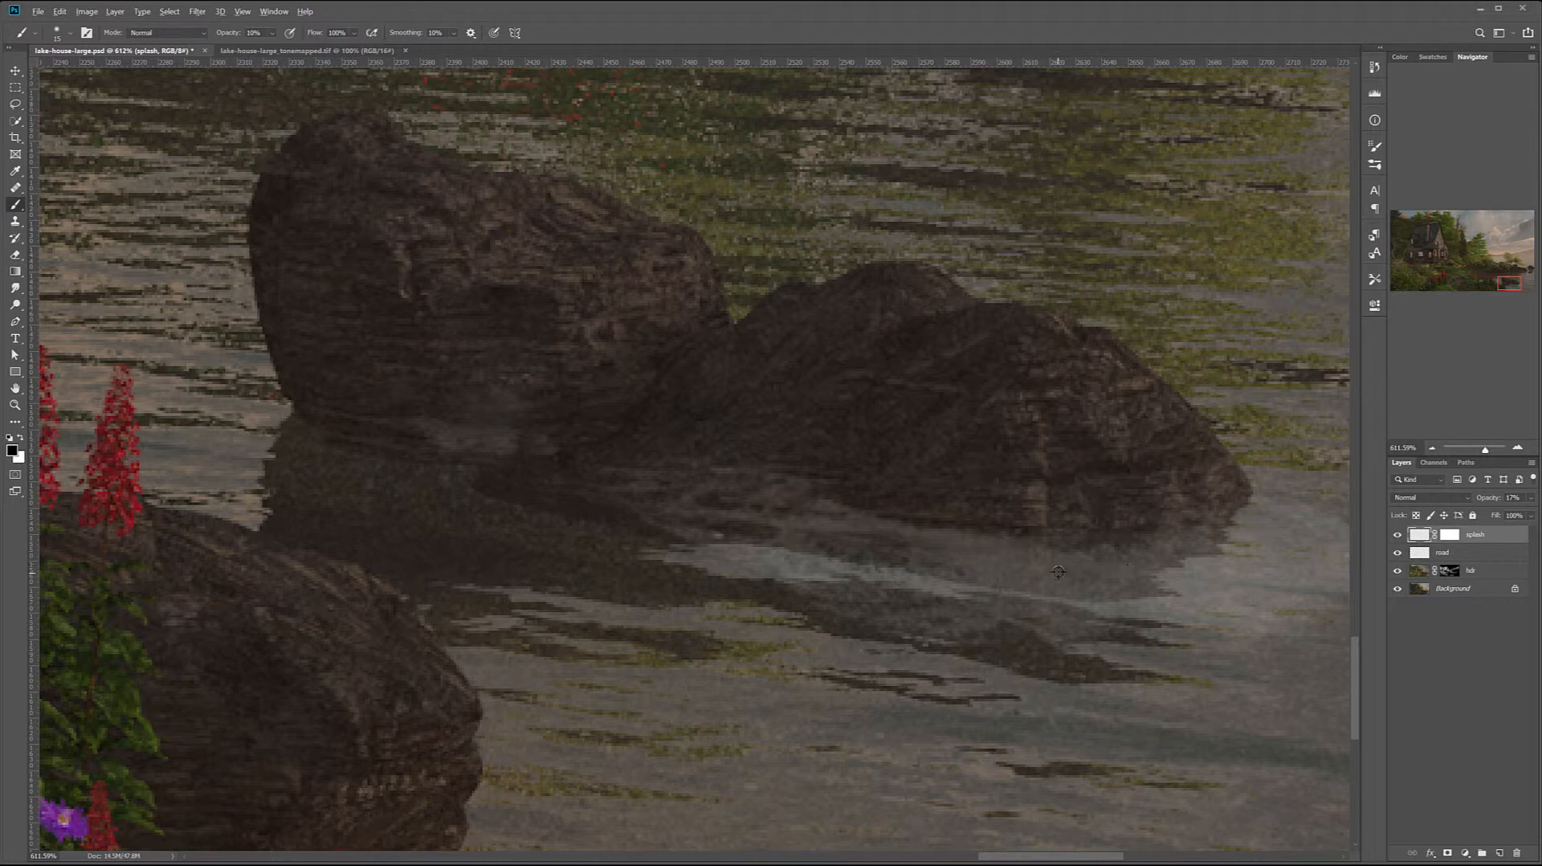
Switch the brush colour to white, reduce its size and paint faint foam along the near base of the foreground double rock
click(20, 436)
key(bracketleft)
key(bracketleft)
mouse_move(294, 410)
mouse_down()
mouse_move(550, 449)
mouse_move(337, 440)
mouse_move(518, 447)
mouse_move(312, 433)
mouse_move(486, 448)
mouse_move(399, 446)
mouse_move(282, 410)
mouse_move(600, 468)
mouse_move(518, 469)
mouse_up()
Paint thin white foam along the waterline of the shore rocks below the red and white flowers, using a smaller brush
mouse_move(576, 245)
mouse_down()
mouse_move(629, 313)
mouse_move(651, 422)
mouse_up()
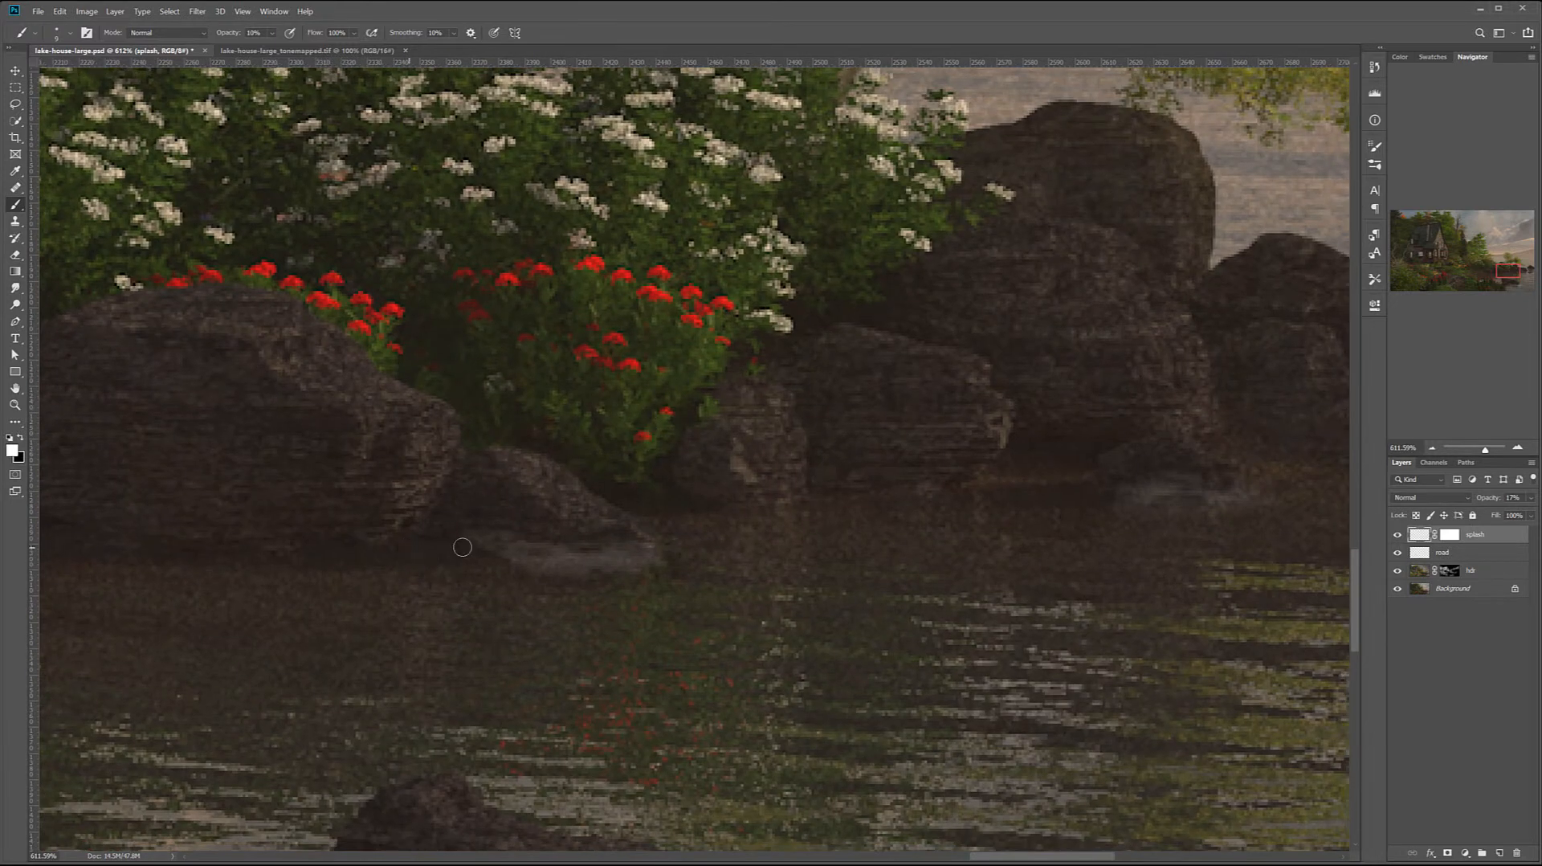
drag(400, 545, 467, 540)
key(bracketleft)
key(bracketleft)
key(bracketleft)
drag(1042, 602, 688, 618)
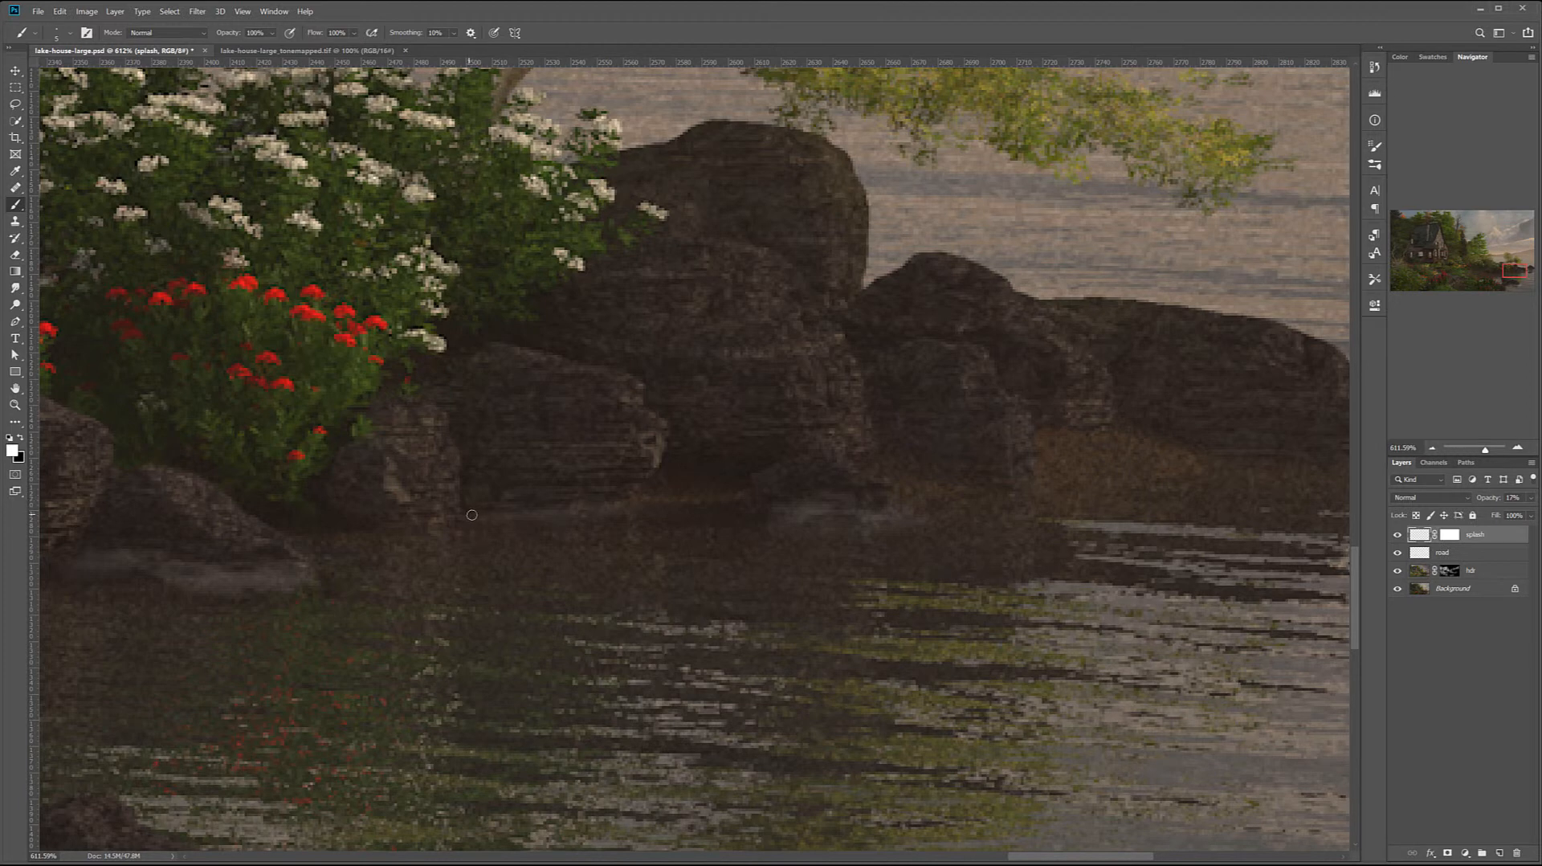
drag(457, 515, 548, 514)
Set the brush opacity to 20% and add faint white foam along the waterline of the remaining shore rocks
key(2)
drag(1274, 492, 840, 554)
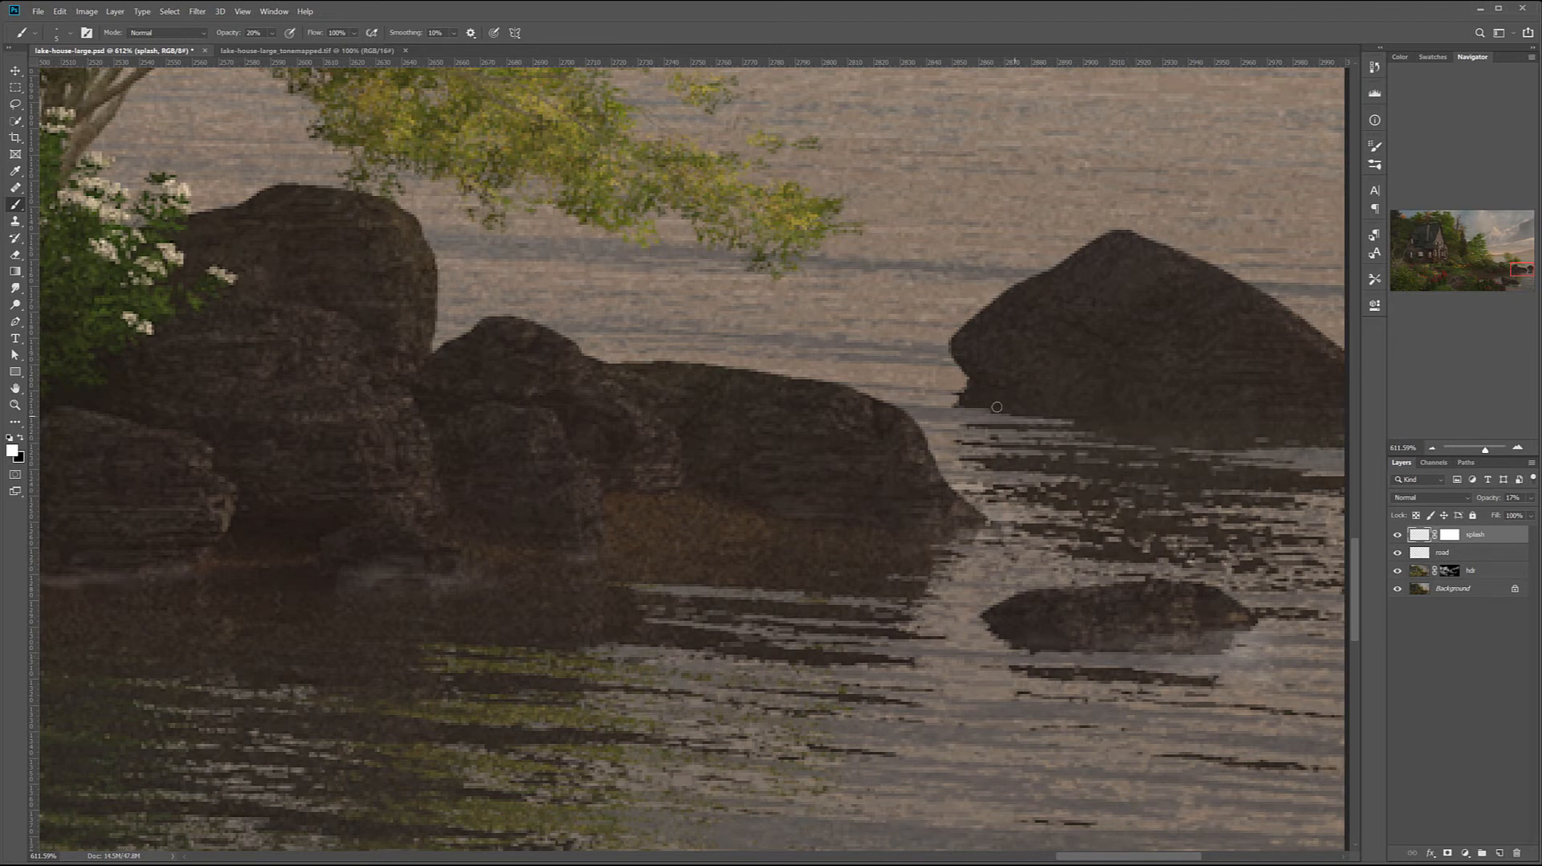
key(space)
drag(155, 630, 1222, 414)
drag(466, 520, 832, 446)
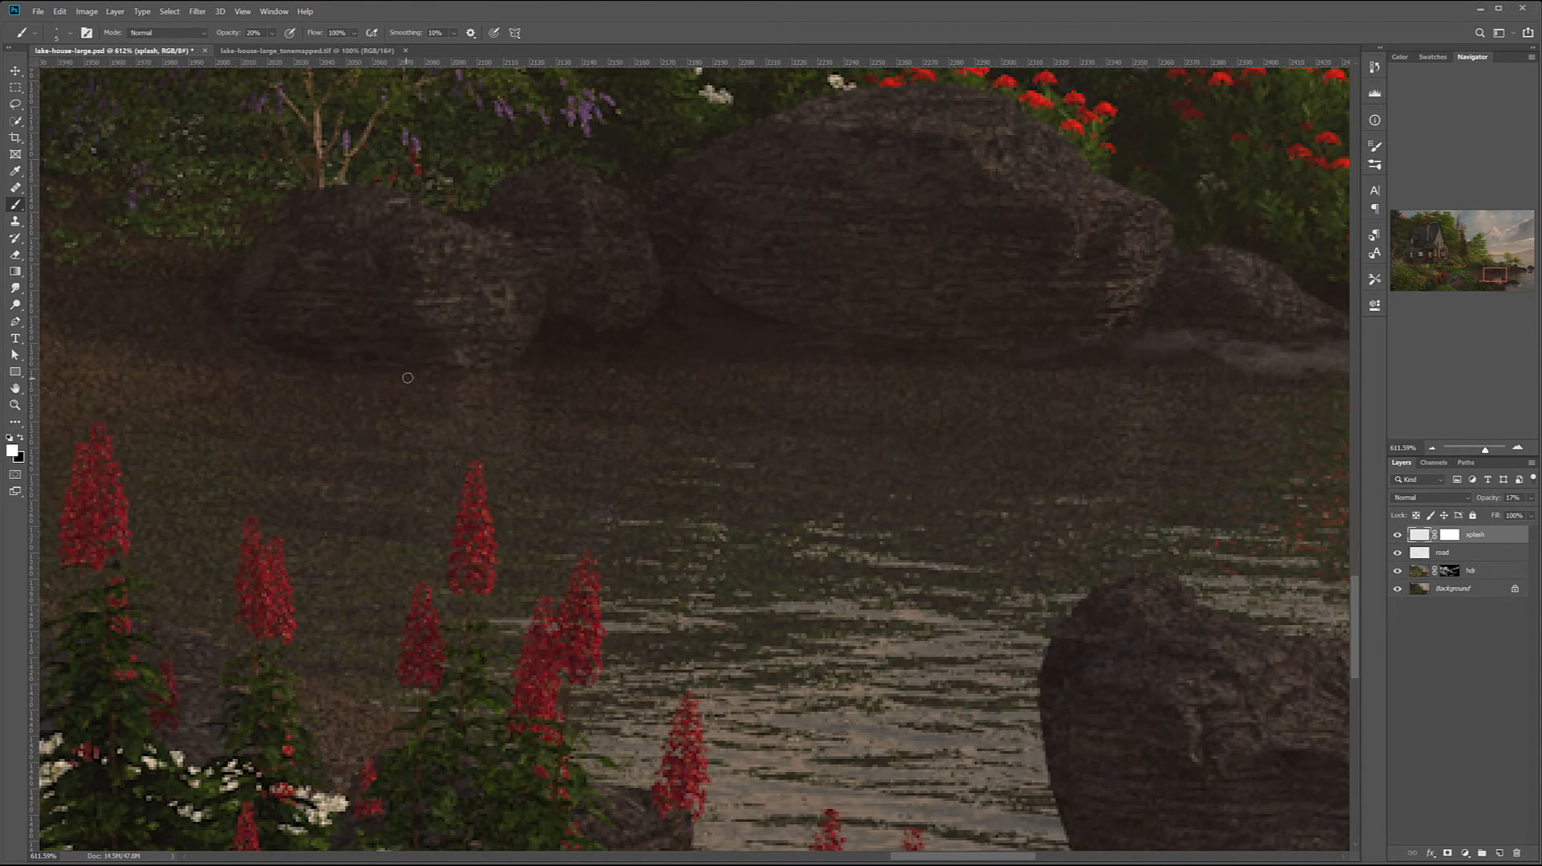
drag(470, 459, 881, 384)
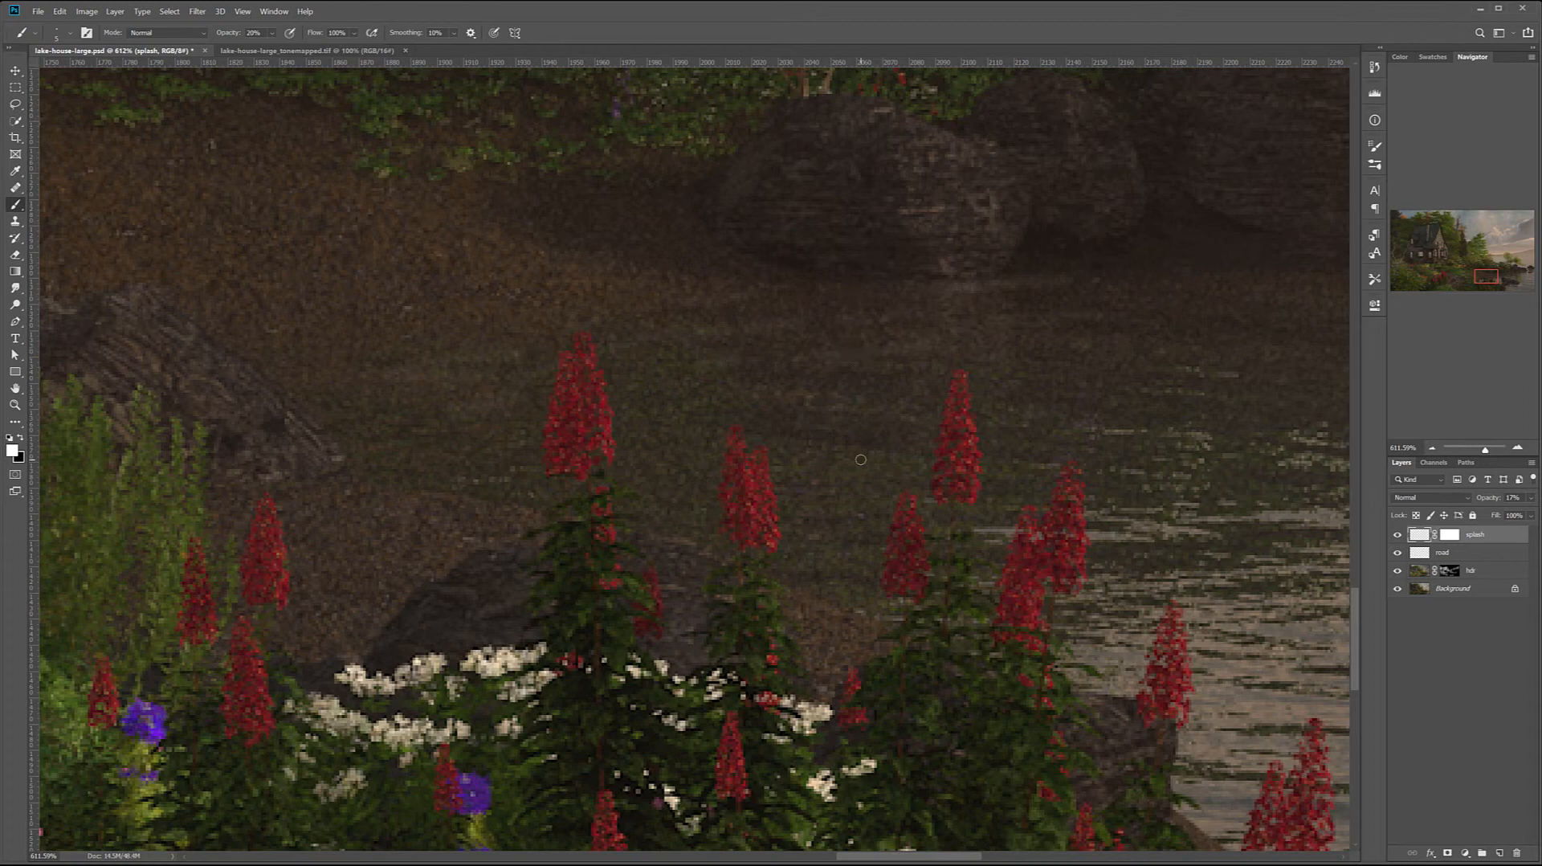
Lower the opacity of the splash layer to 15% and switch to the Move tool
scroll(865, 476, down, 10)
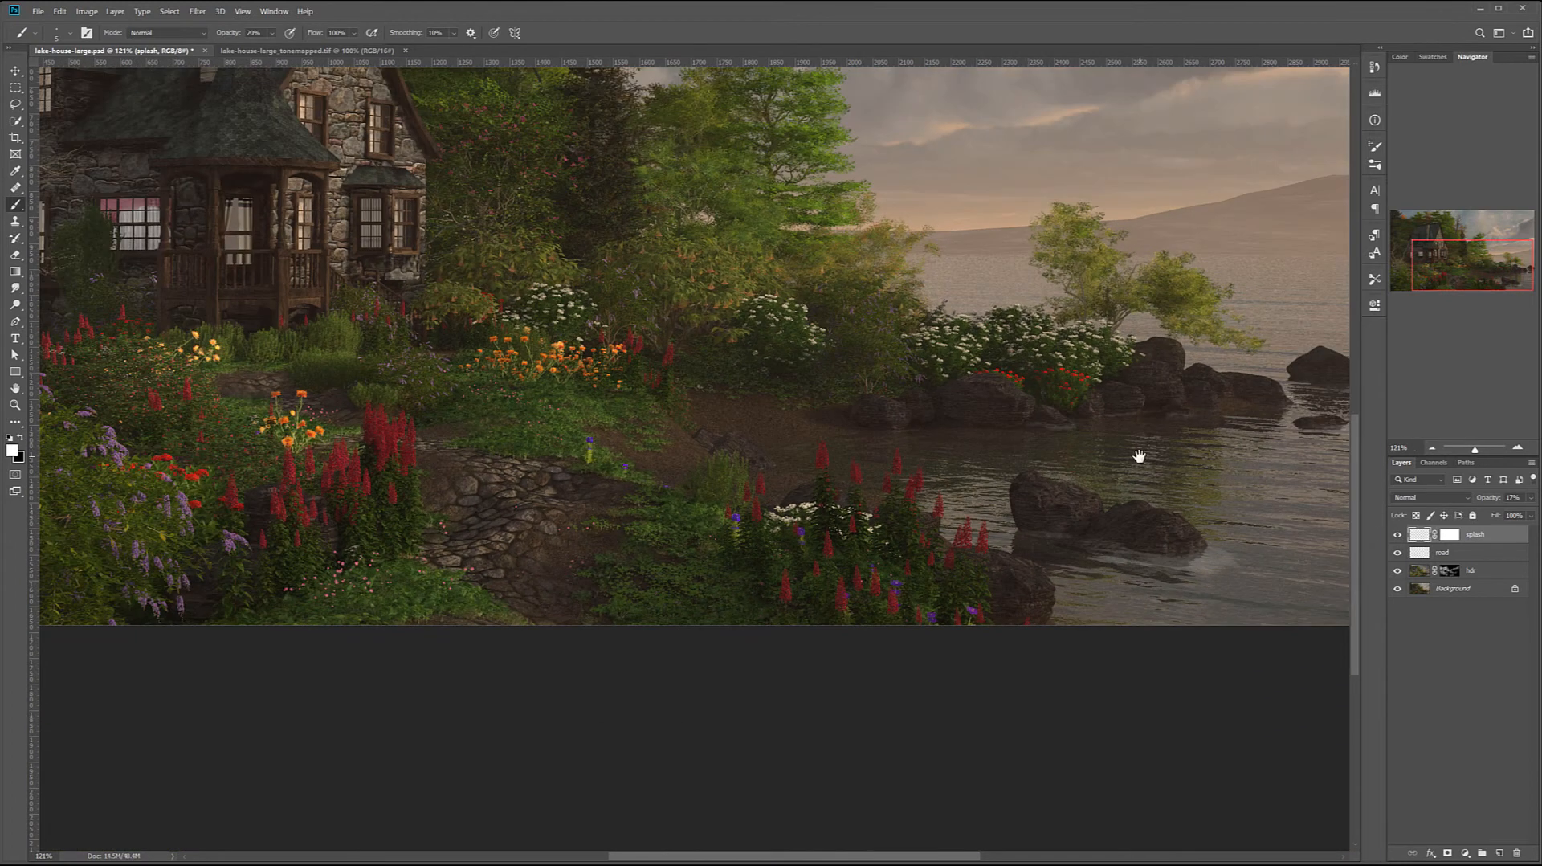
drag(1139, 455, 784, 515)
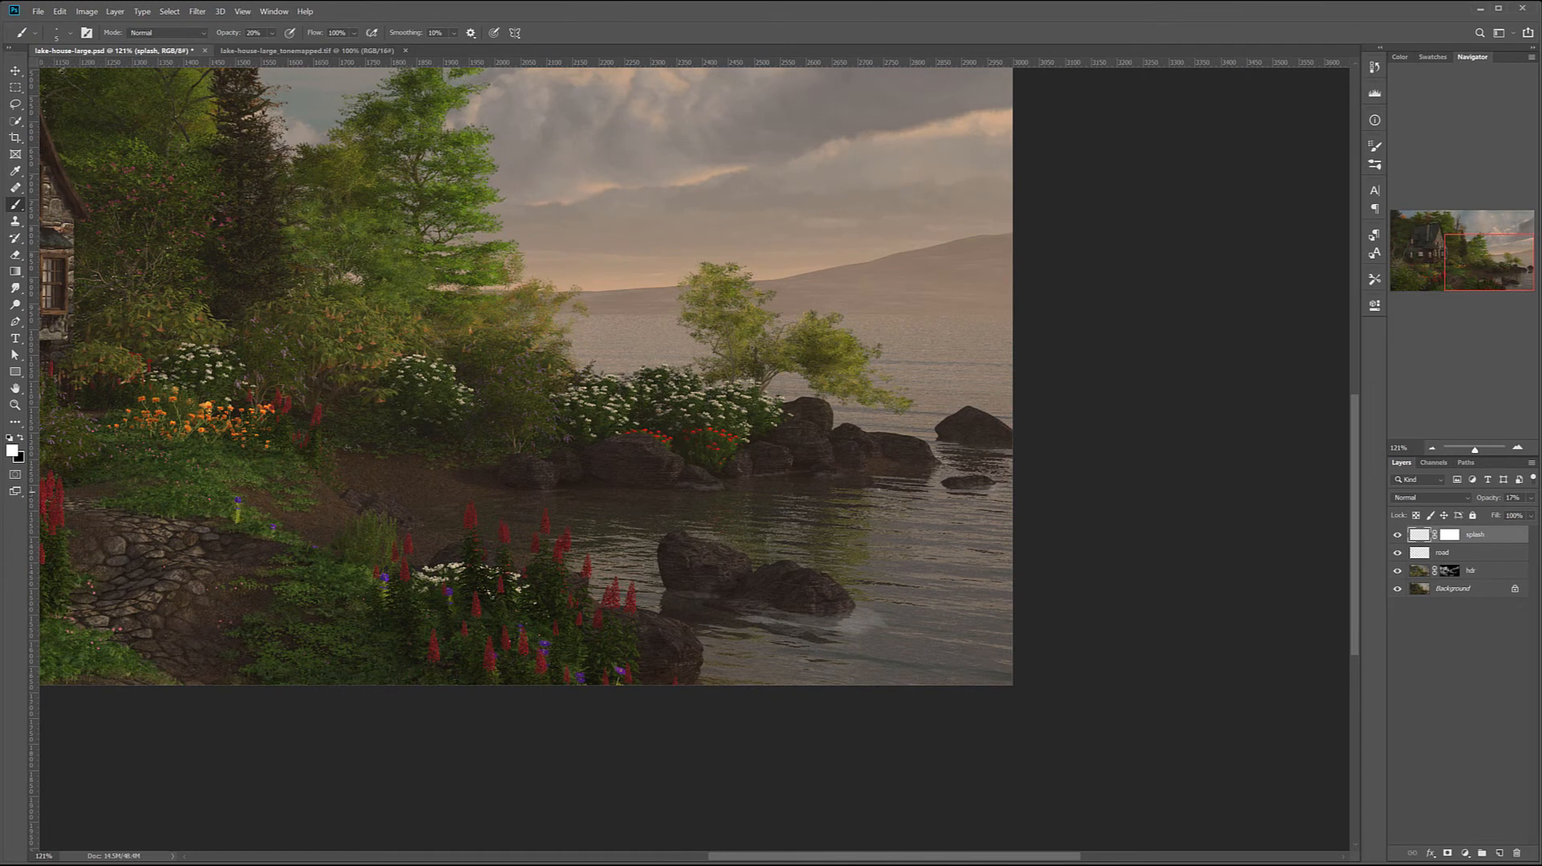
click(1528, 500)
drag(1480, 514, 1476, 515)
key(ctrl+0)
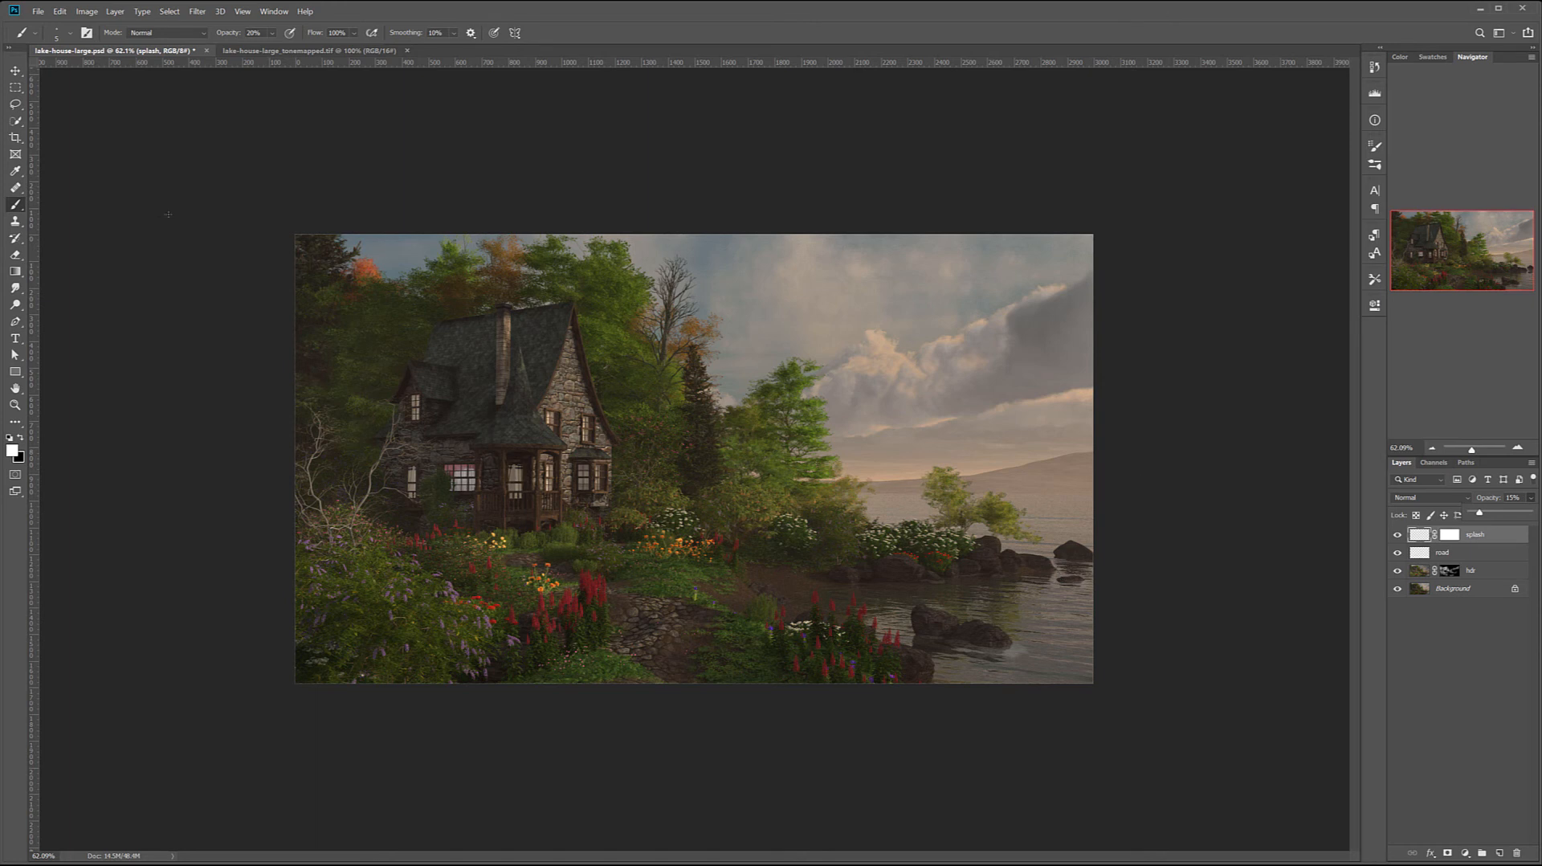
click(15, 71)
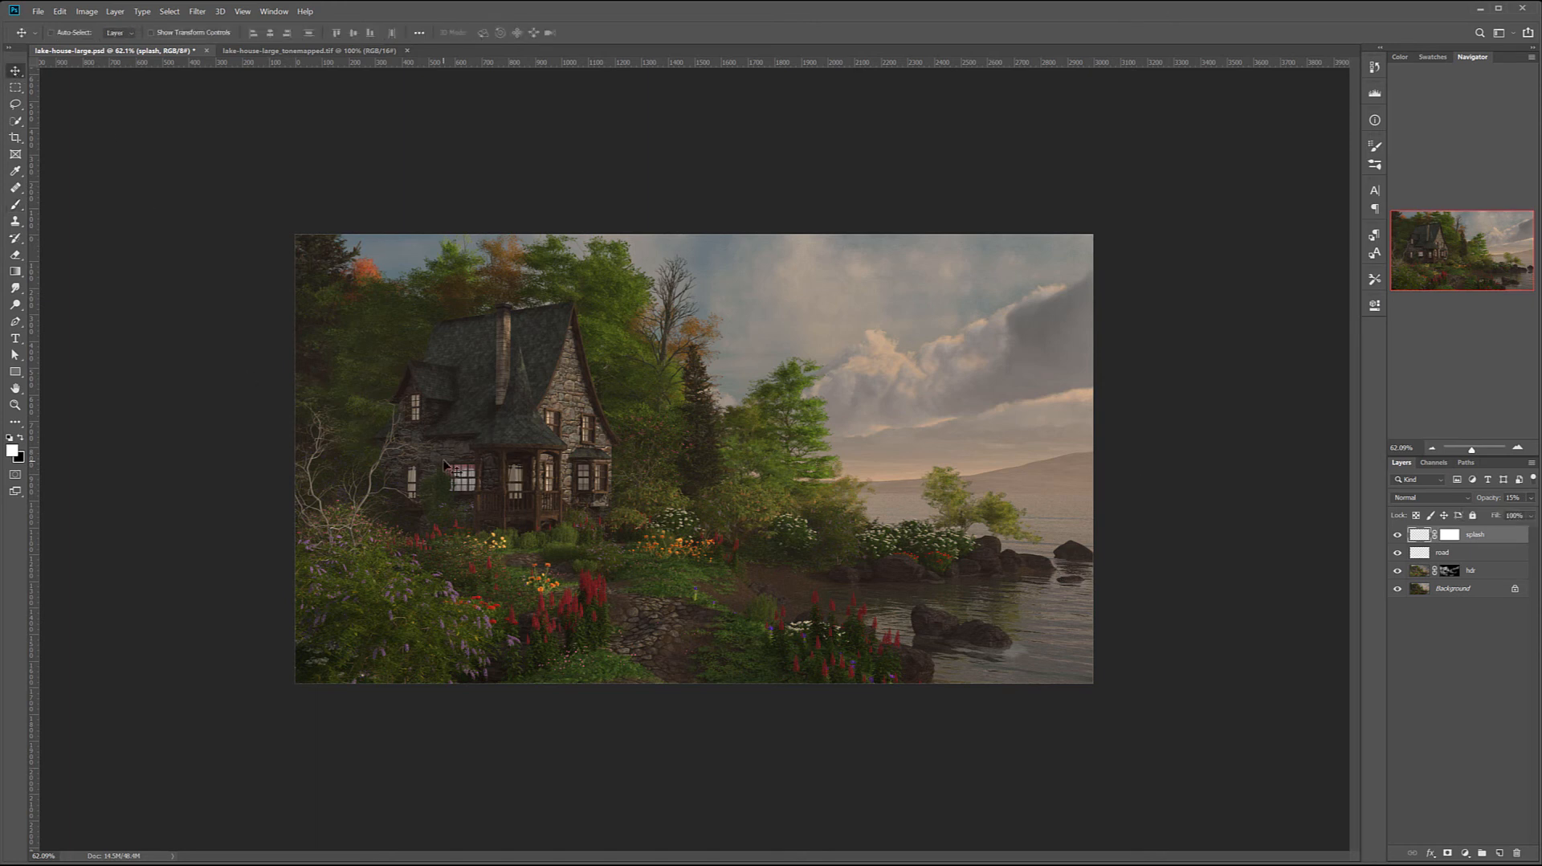